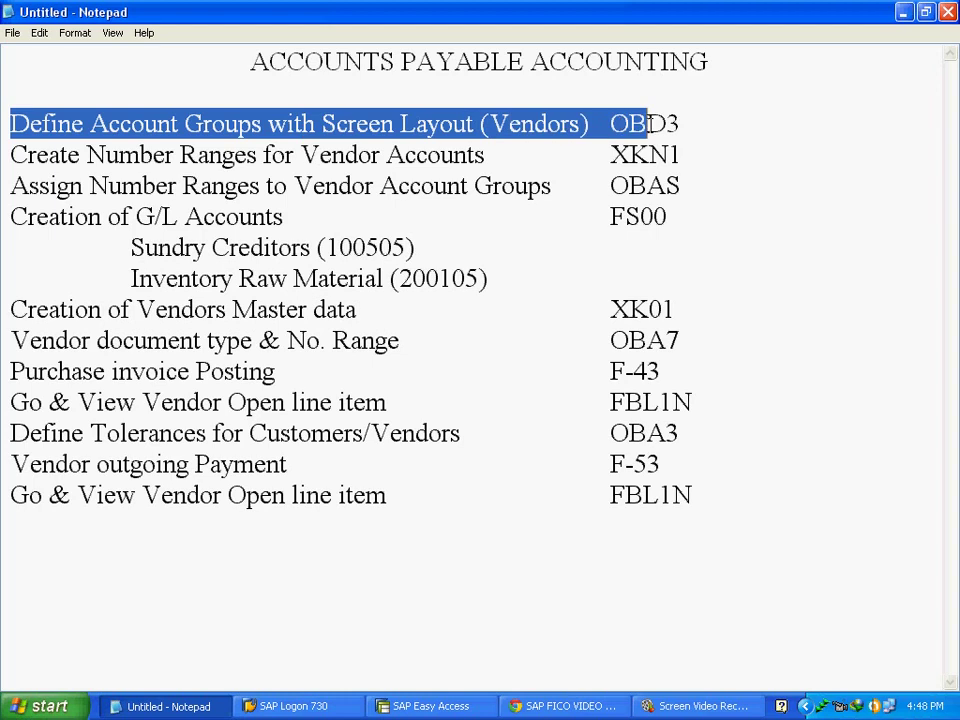
Switch to SAP Easy Access, start transaction SPRO and display the SAP Reference IMG.
left_click(691, 125)
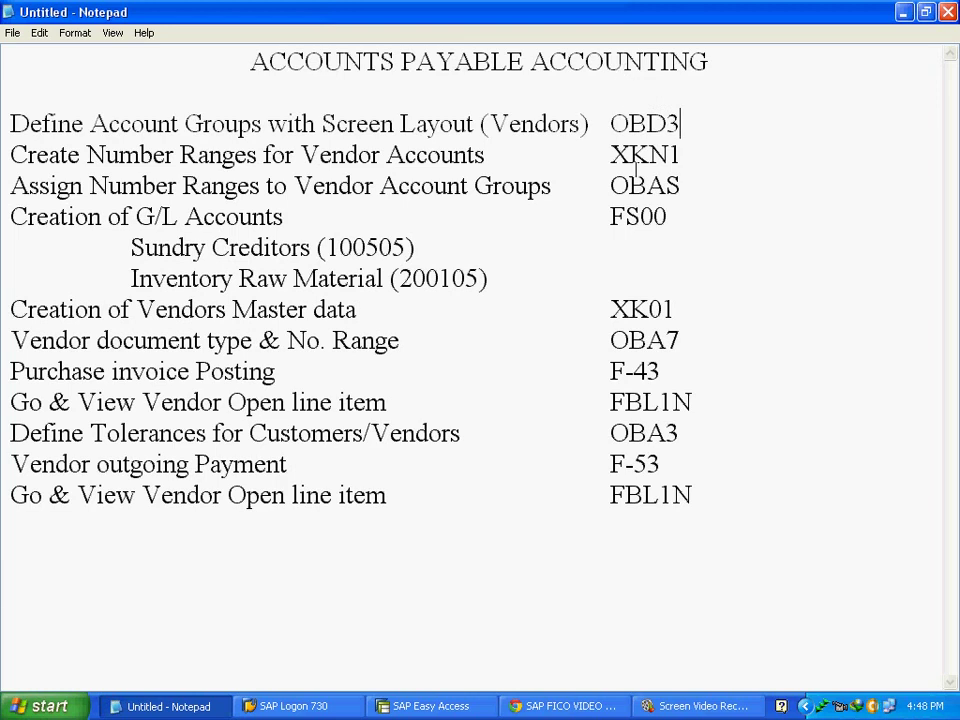
left_click(420, 707)
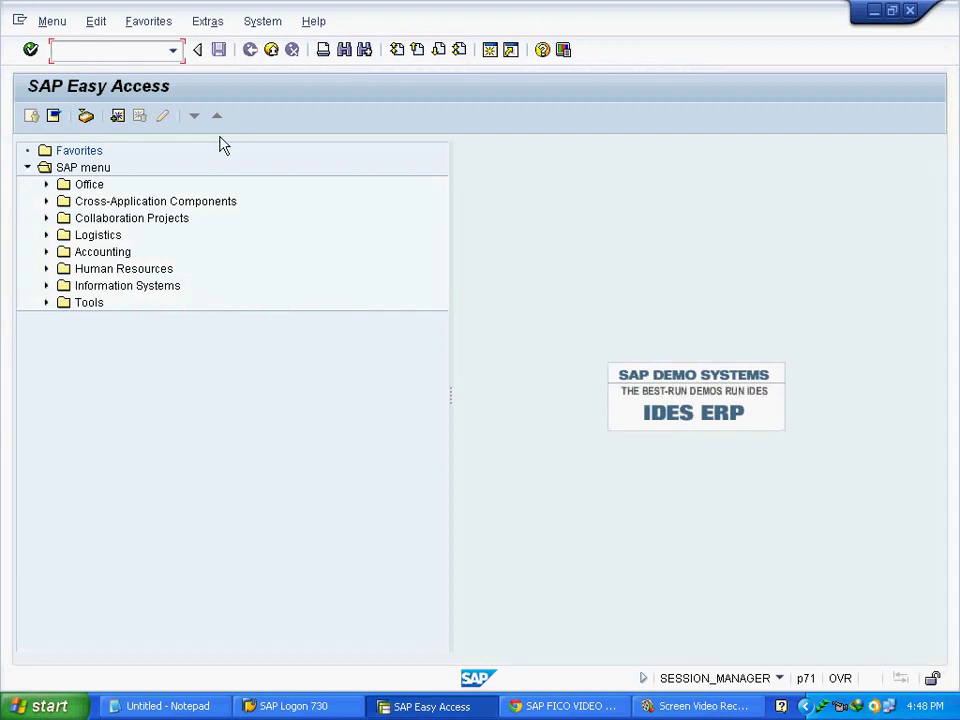
type("spro")
key("shift+Home")
type("SP")
key("Return")
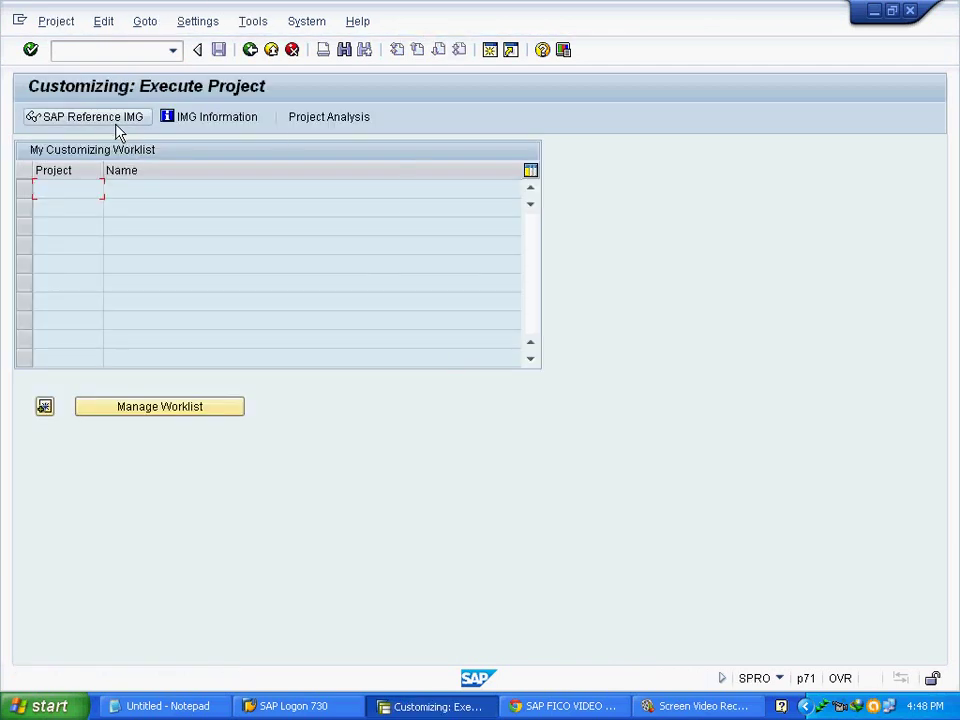
left_click(118, 132)
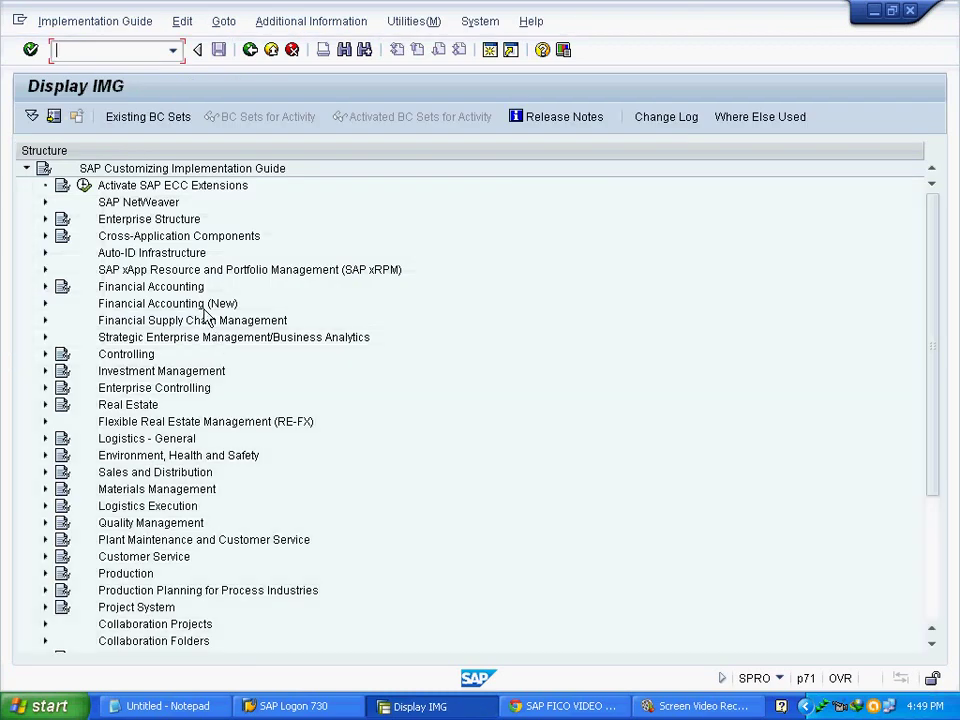
Expand the implementation guide through Financial Accounting, Accounts Receivable and Accounts Payable, down to the contents of Vendor Accounts.
left_click(200, 304)
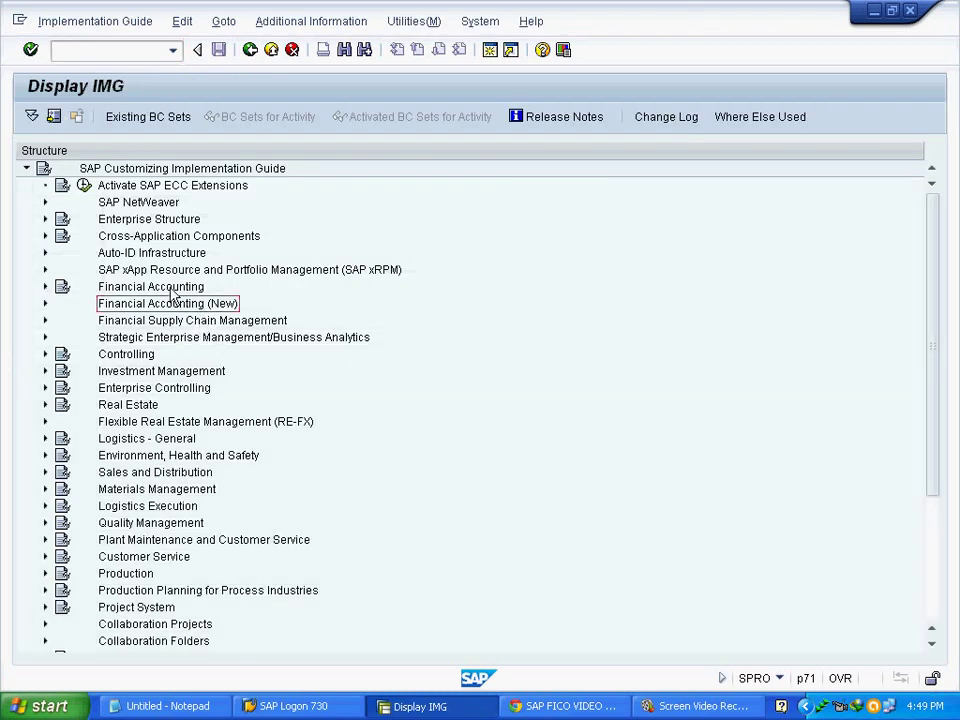
left_click(172, 290)
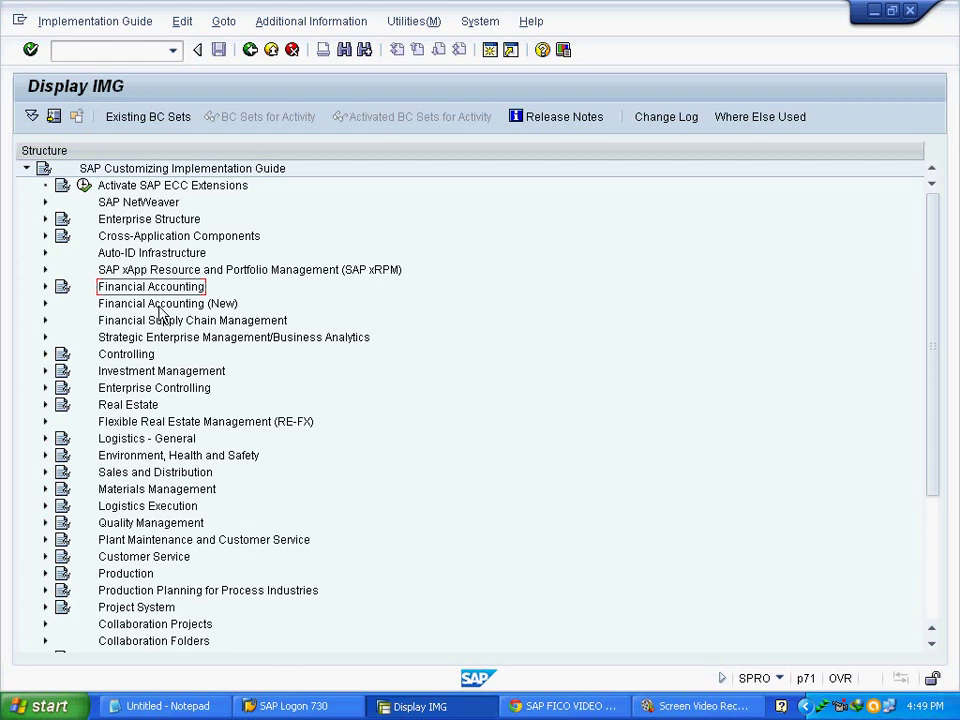
left_click(45, 288)
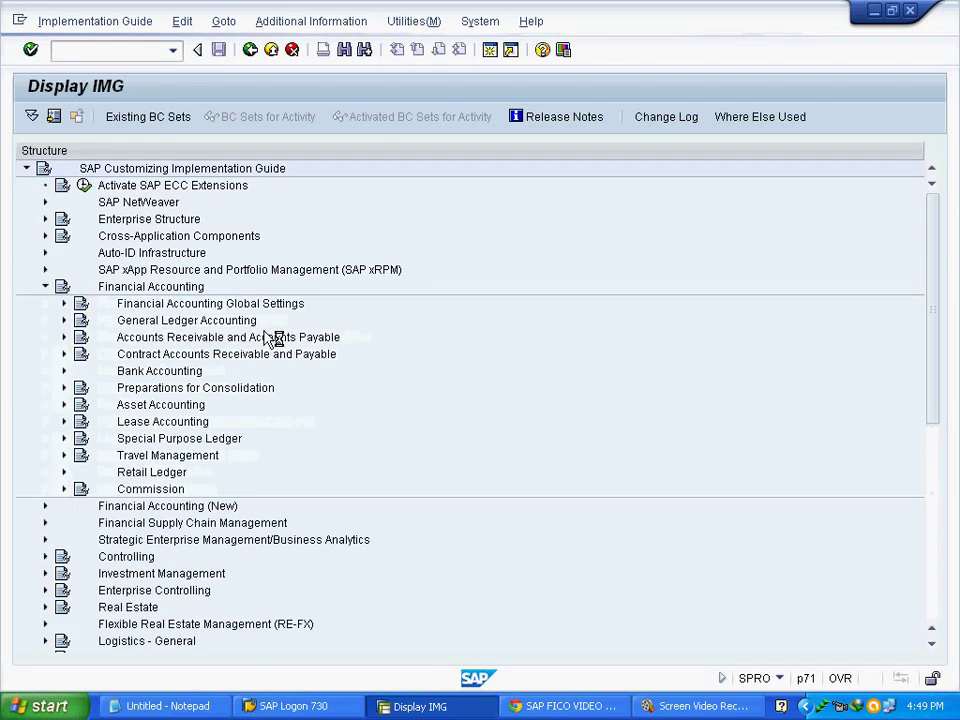
left_click(212, 341)
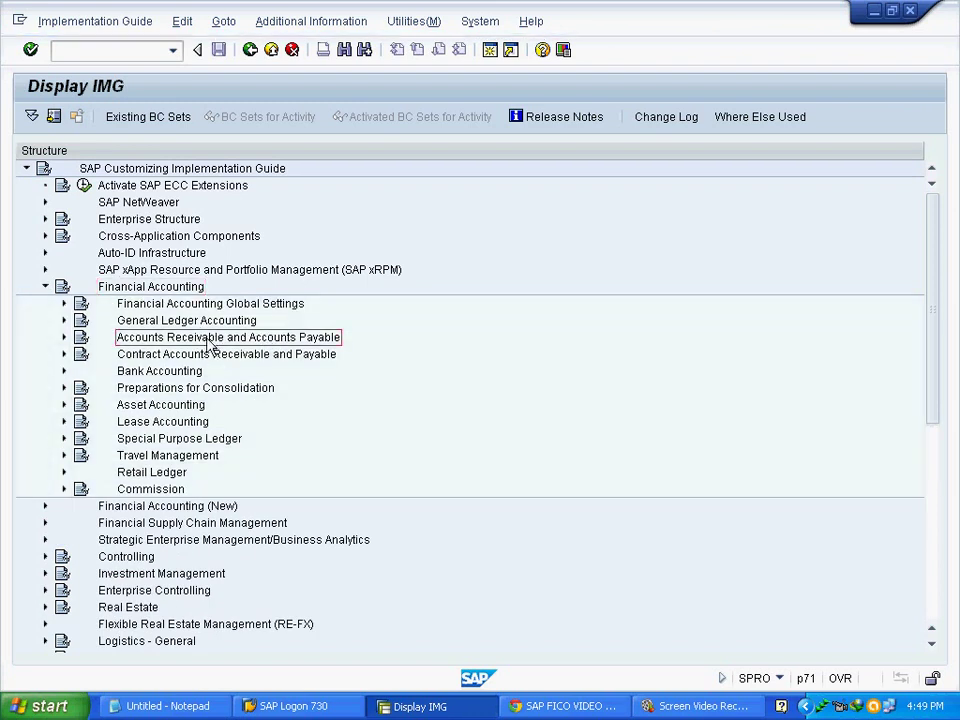
left_click(64, 338)
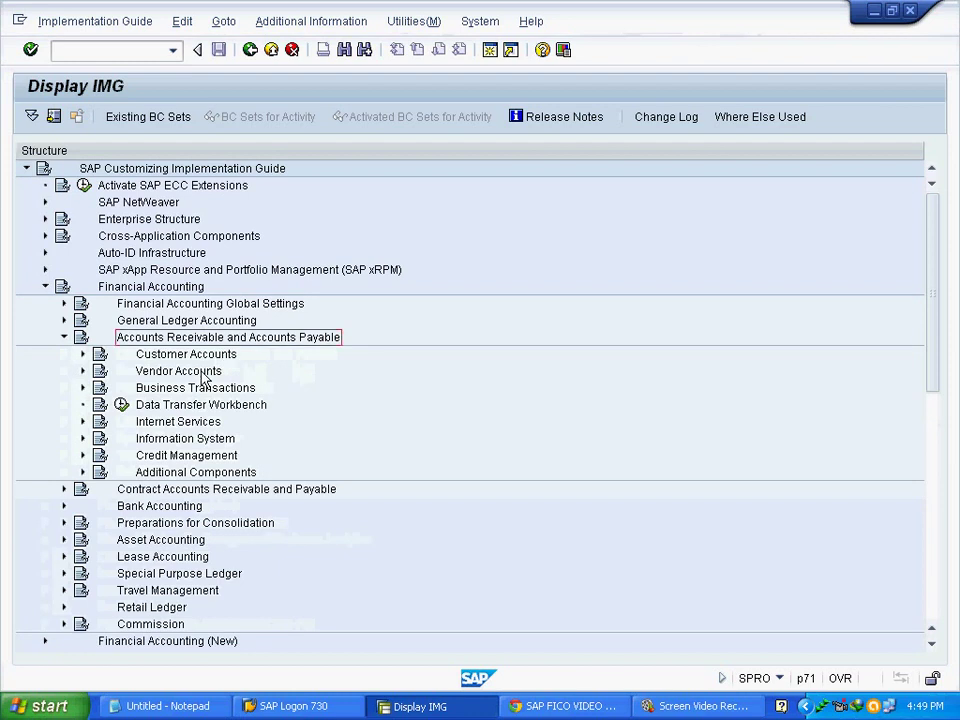
left_click(196, 374)
left_click(83, 371)
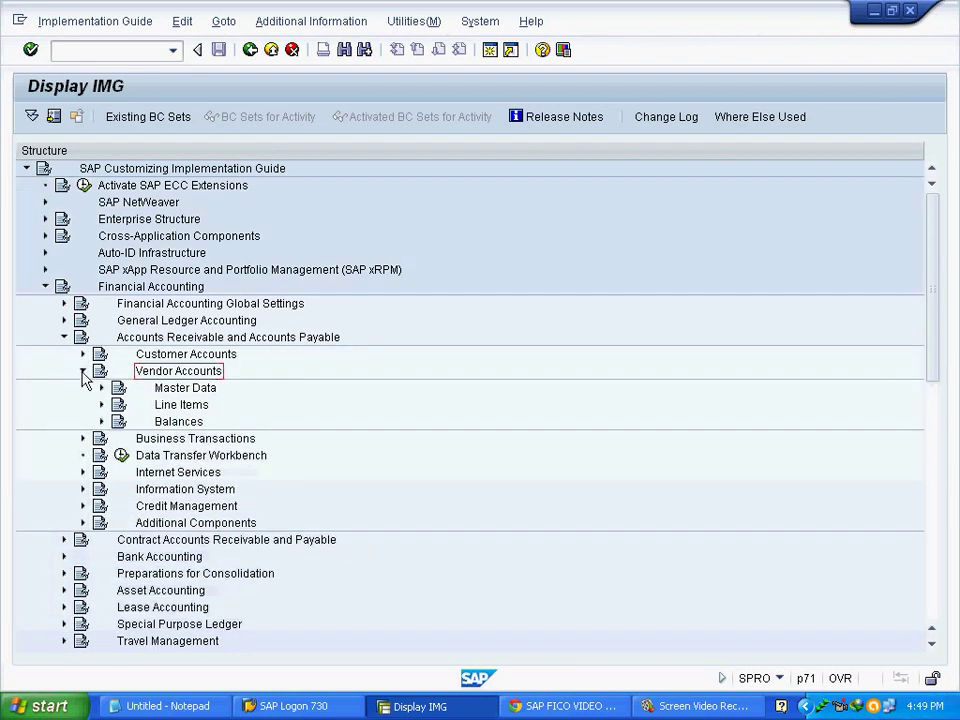
Under vendor Master Data, Preparations for Creating Vendor Master Data, execute Define Account Groups with Screen Layout (Vendors).
left_click(211, 393)
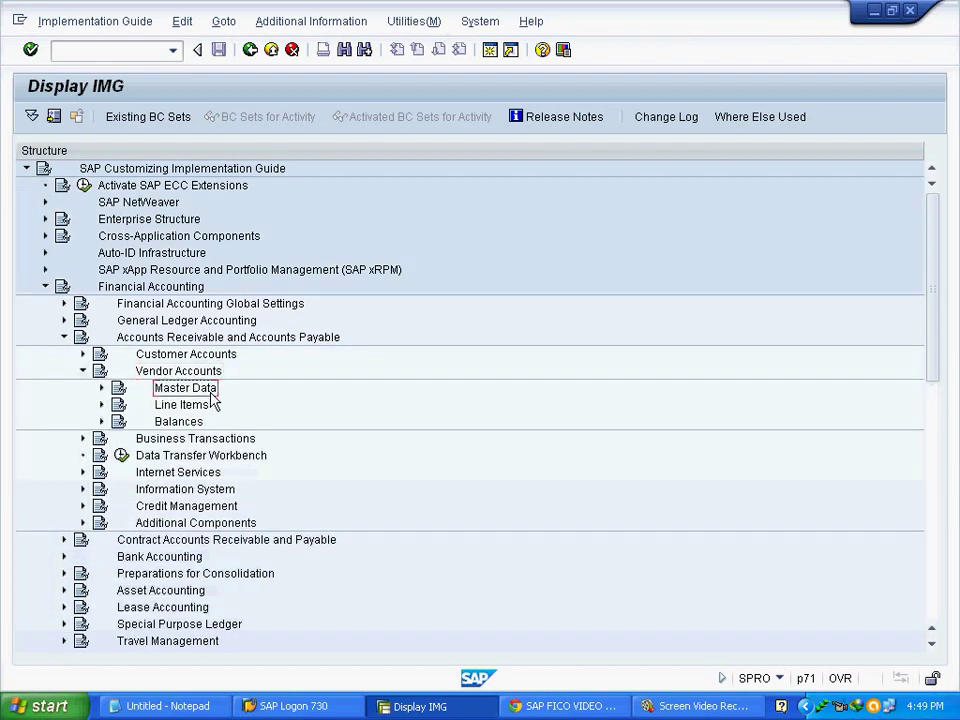
left_click(102, 388)
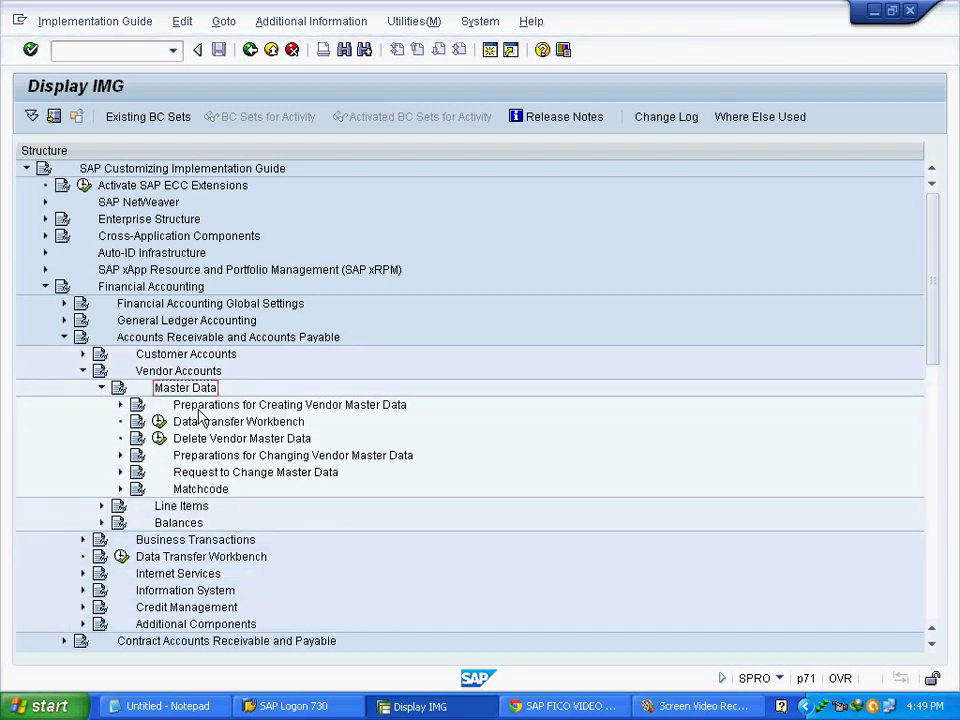
left_click(204, 405)
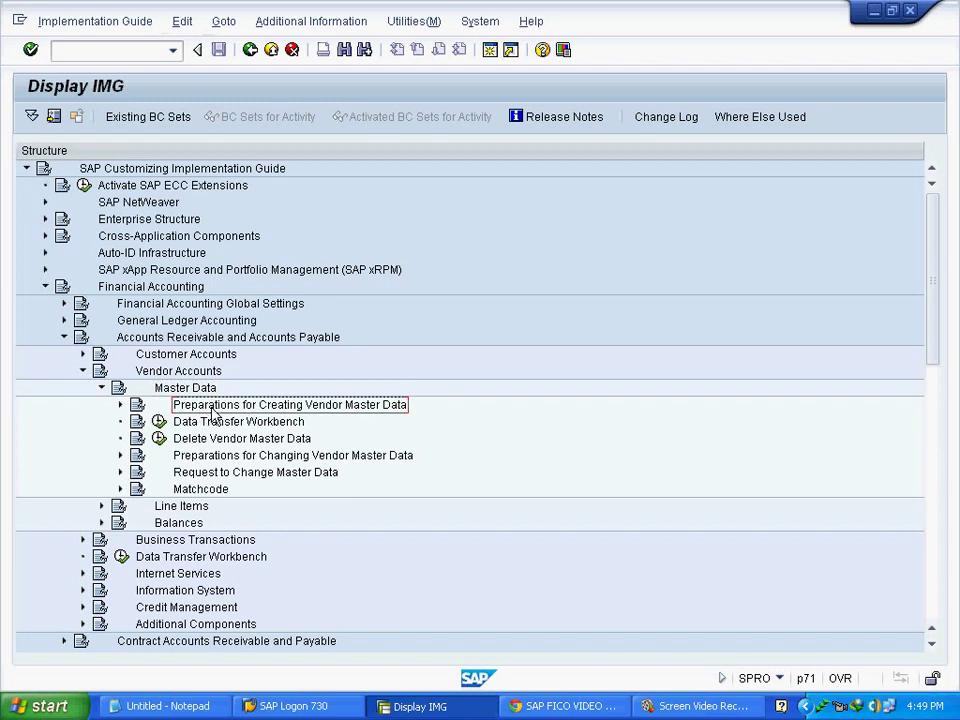
left_click(120, 404)
left_click(252, 373)
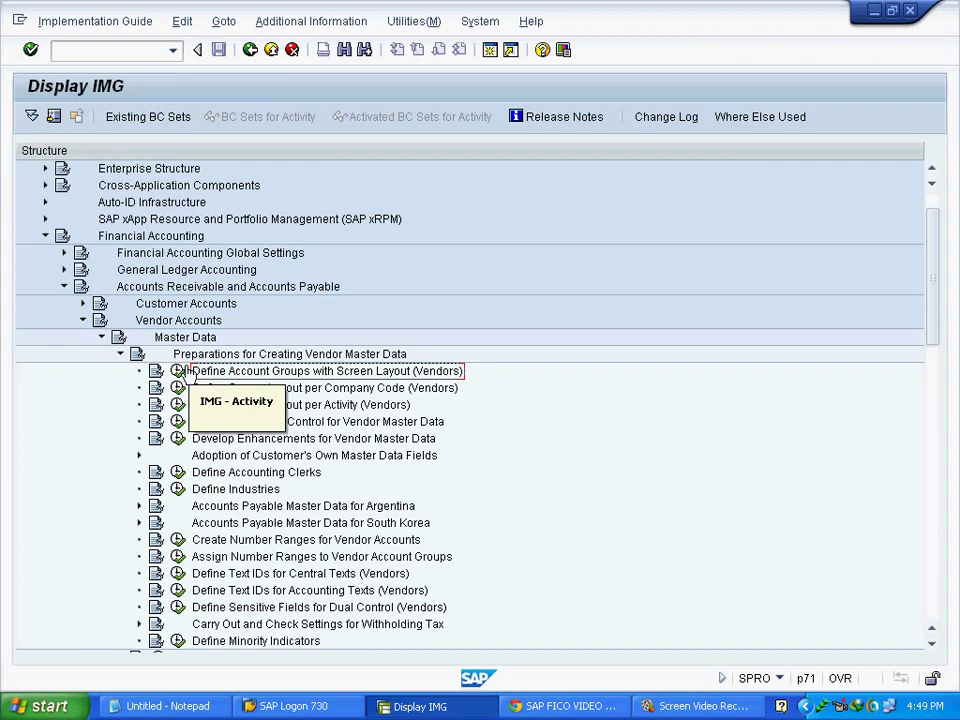
left_click(178, 372)
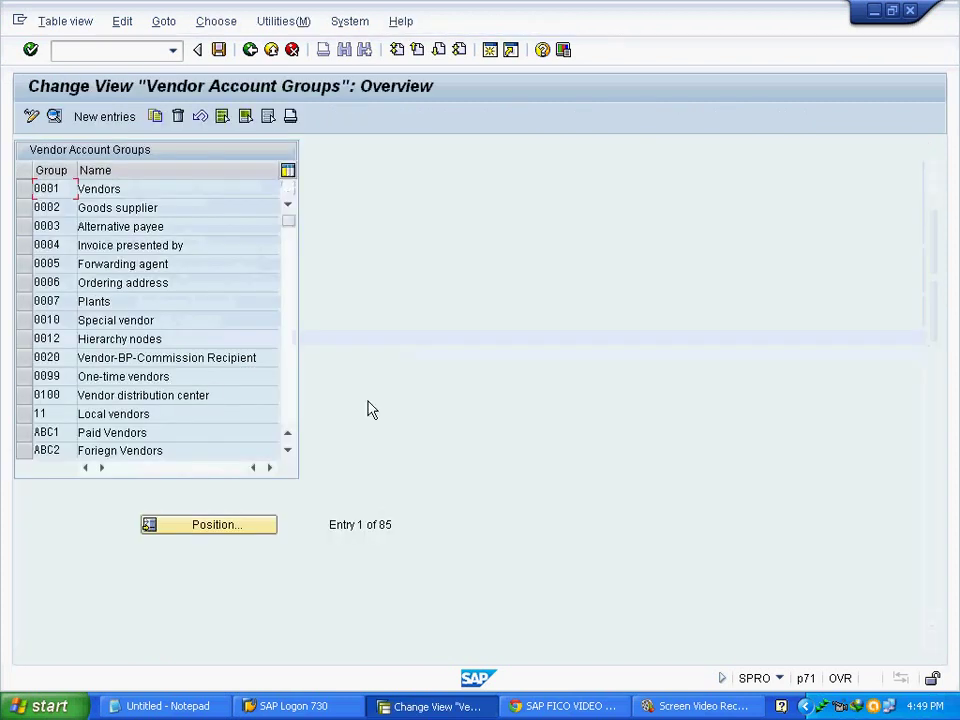
Start a new vendor account group MSF with the name "FI Vendor for MSMS".
left_click(107, 118)
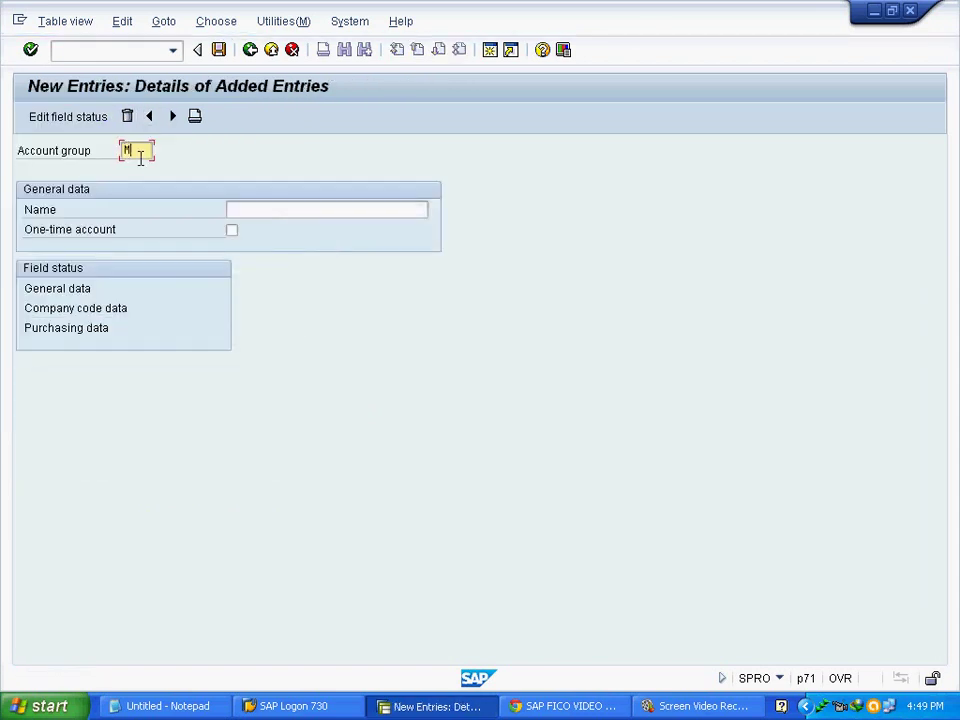
key("Tab")
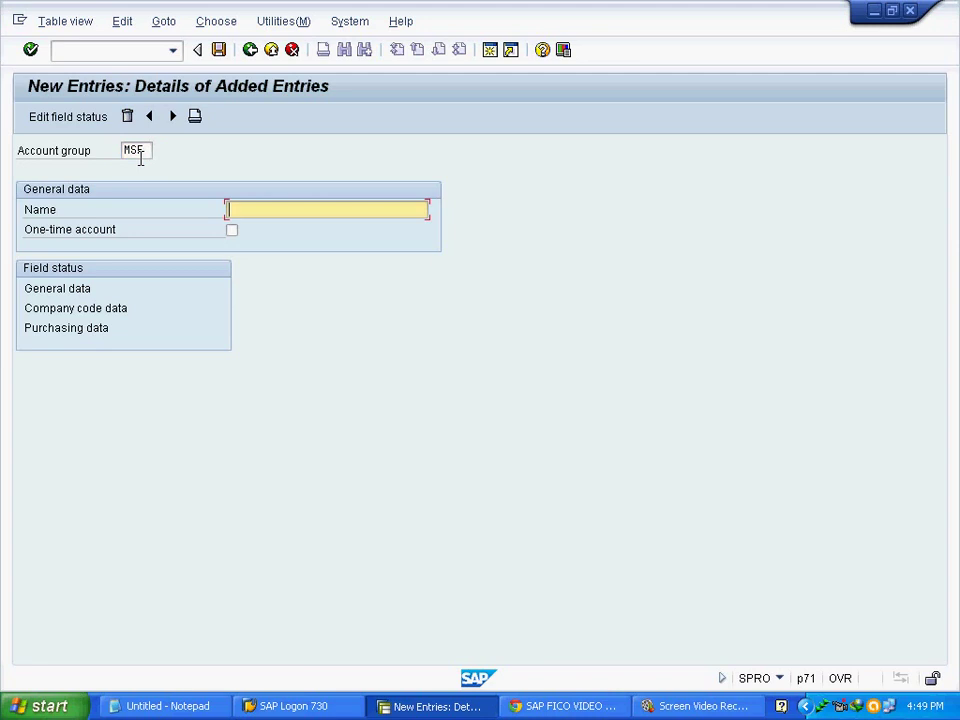
type("FI Ve")
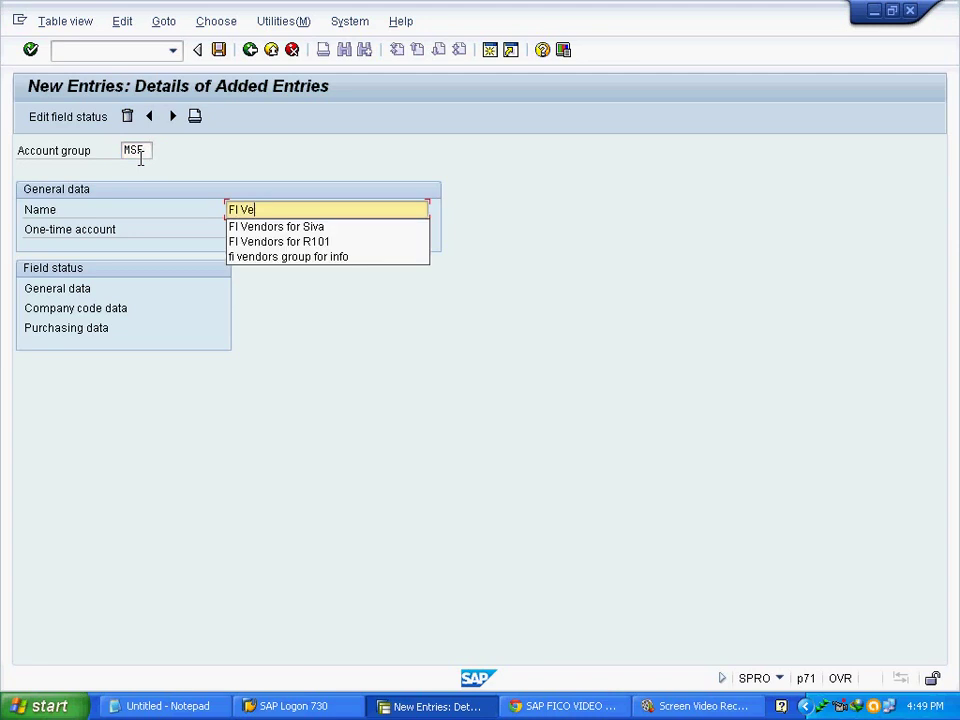
type("ndor for MSMS")
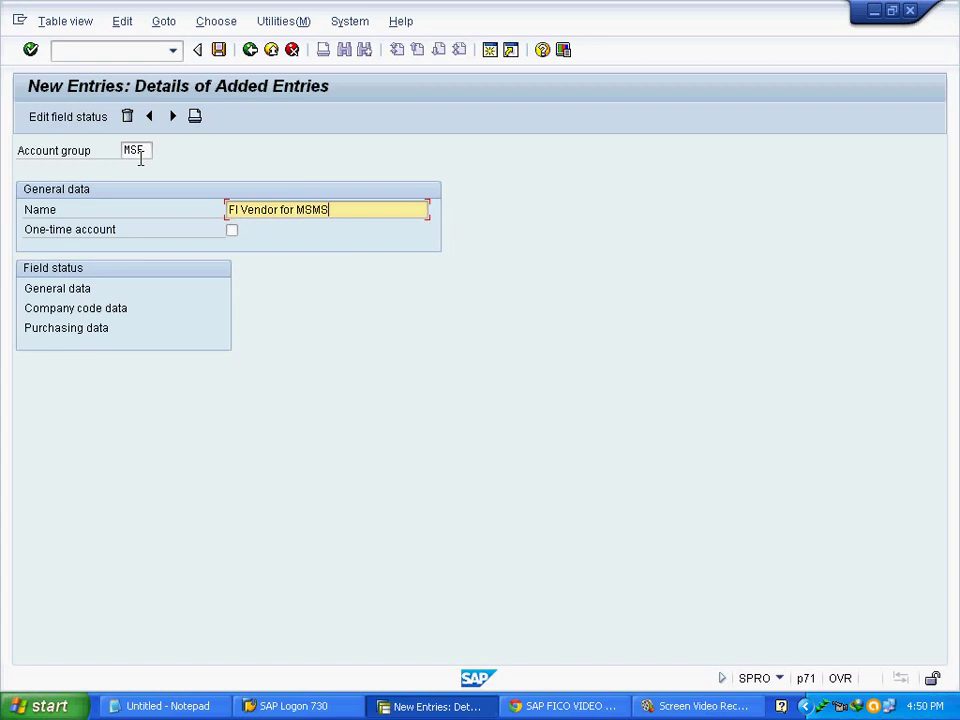
Open the Account management field status in the company code data of account group MSF.
left_click(72, 311)
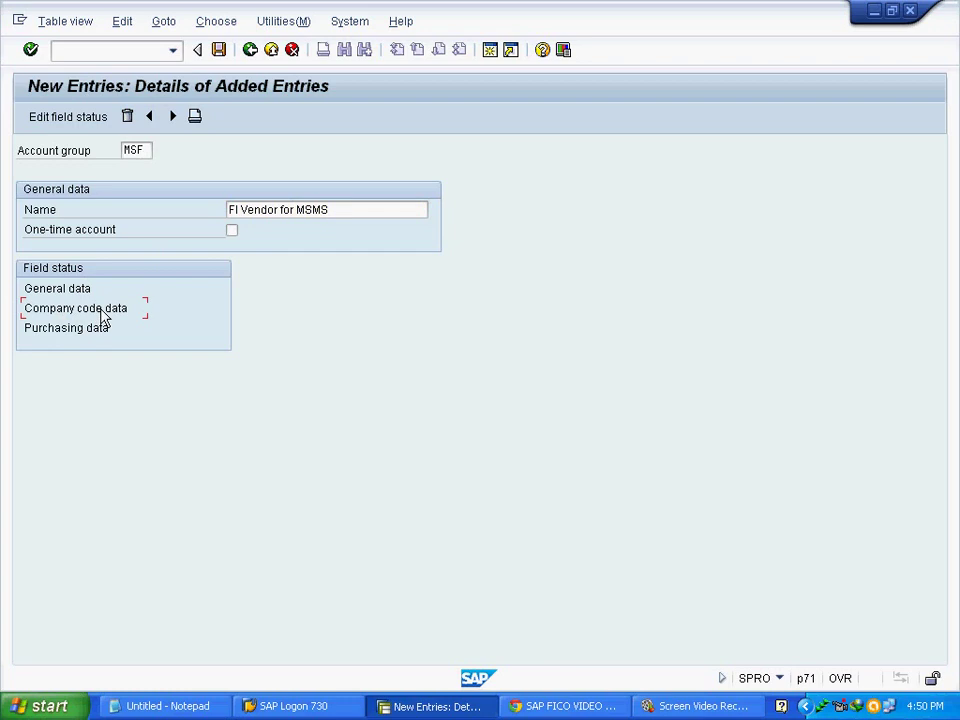
double_click(103, 316)
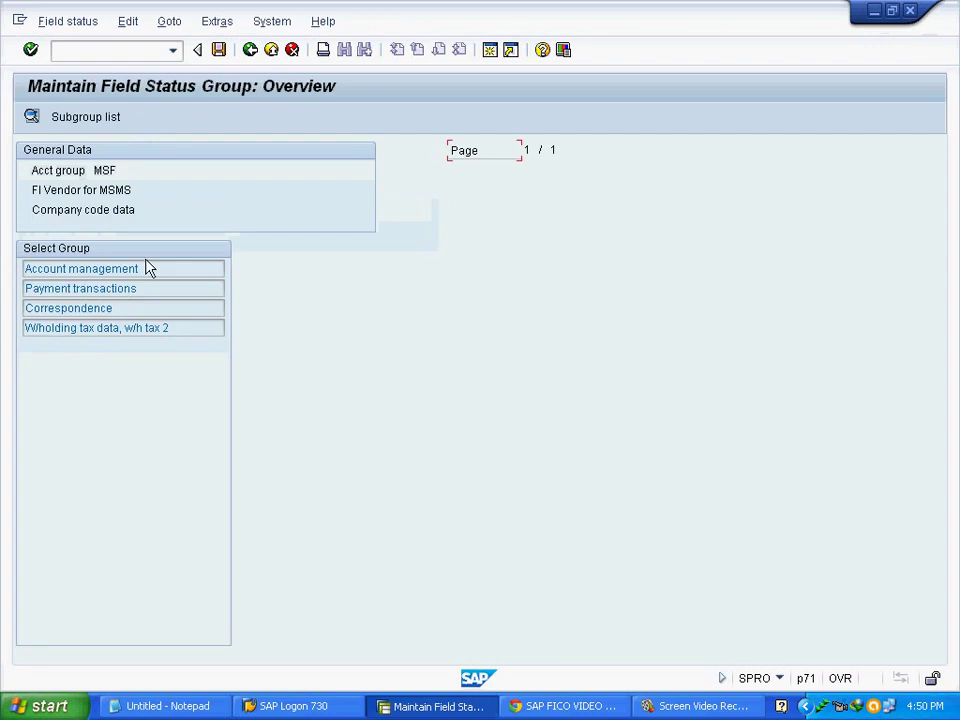
left_click(156, 268)
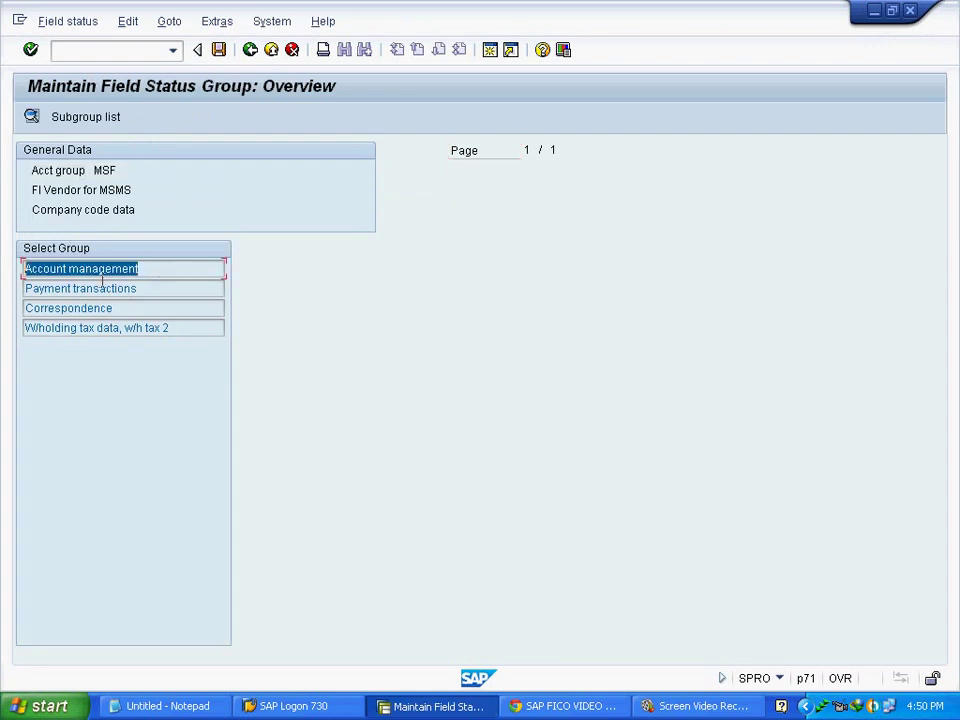
left_click(33, 118)
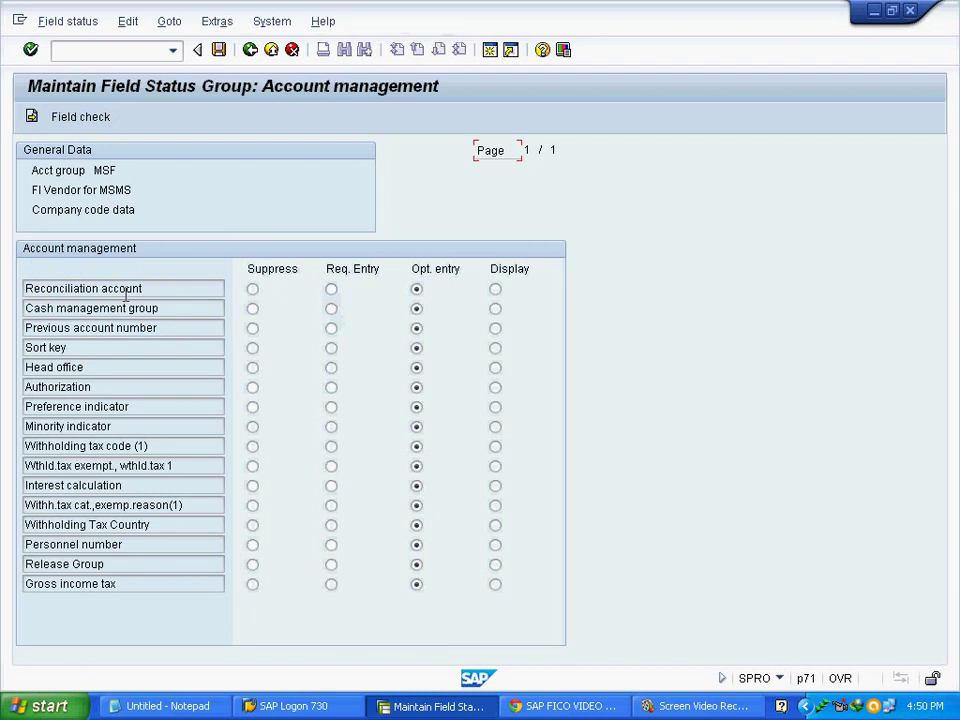
Set Reconciliation account to required entry and Cash management group to suppress, and save with the customizing request.
left_click(331, 289)
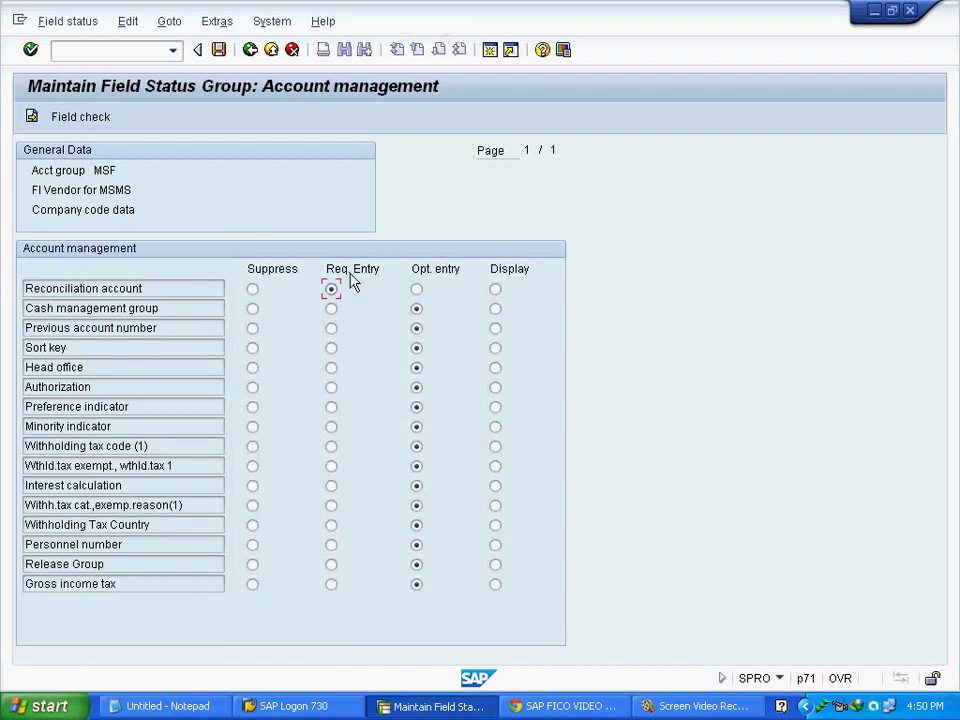
left_click(180, 313)
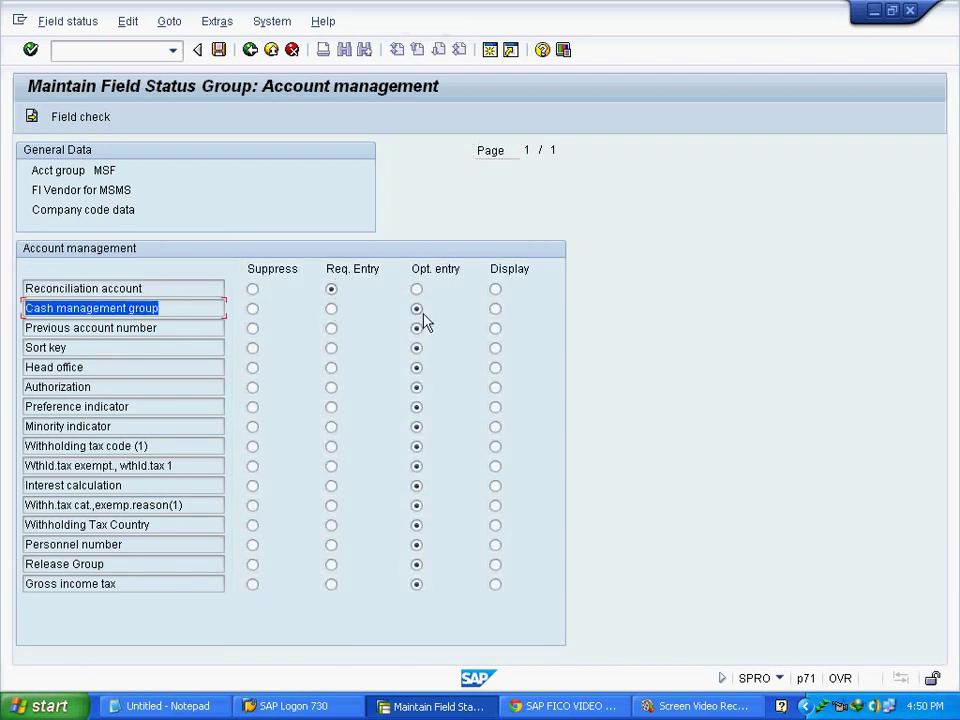
left_click(252, 309)
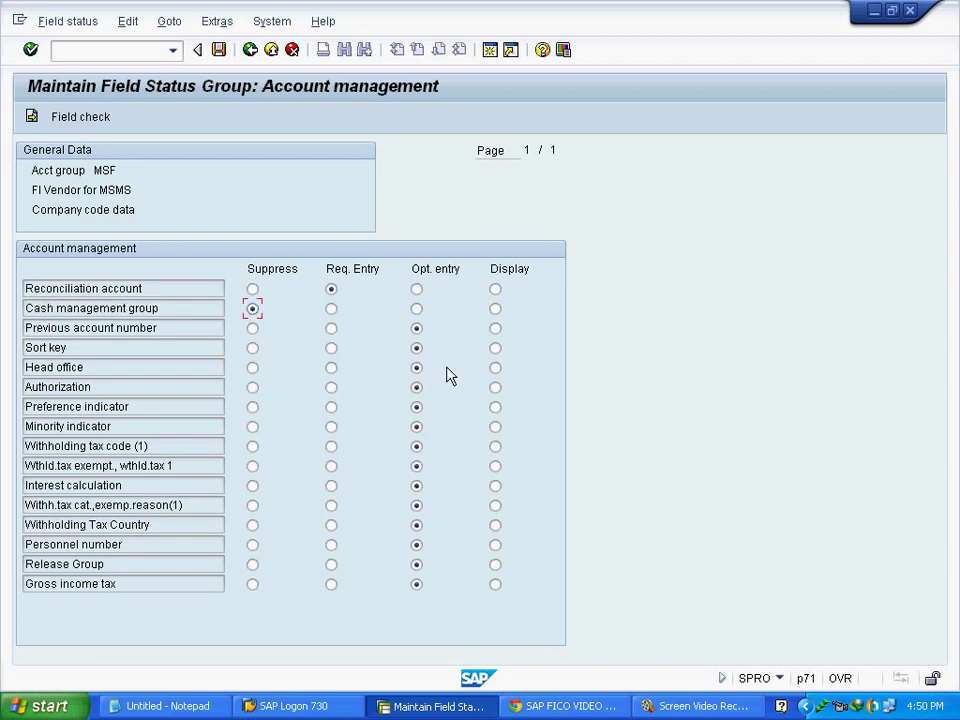
left_click(223, 50)
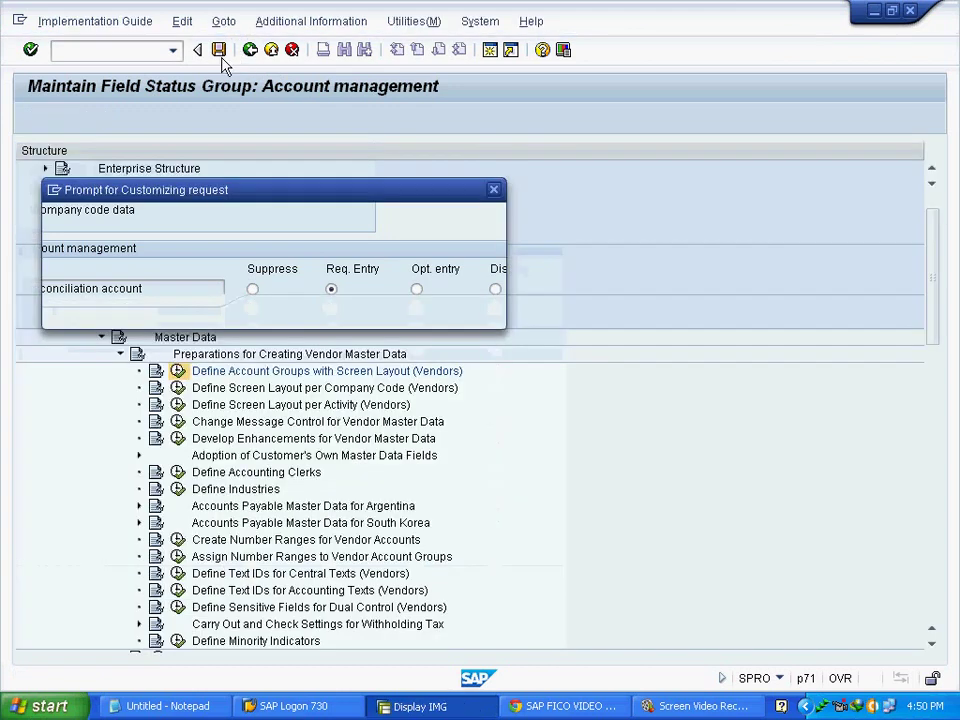
left_click(272, 313)
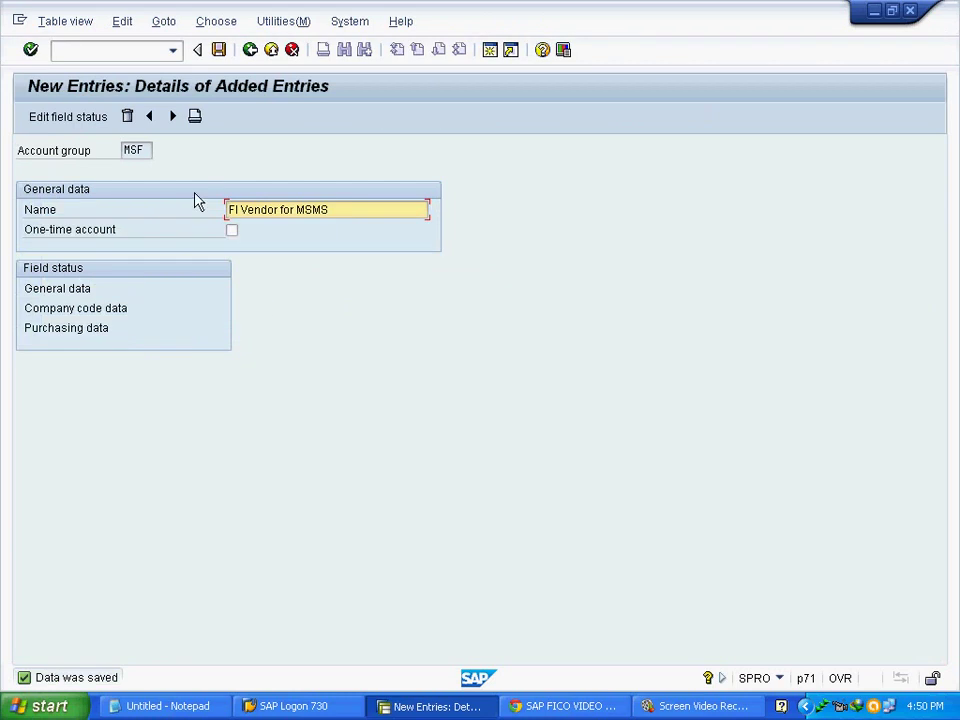
Start another new vendor account group MSM with the name "MM Vendors for MSMS".
left_click(172, 116)
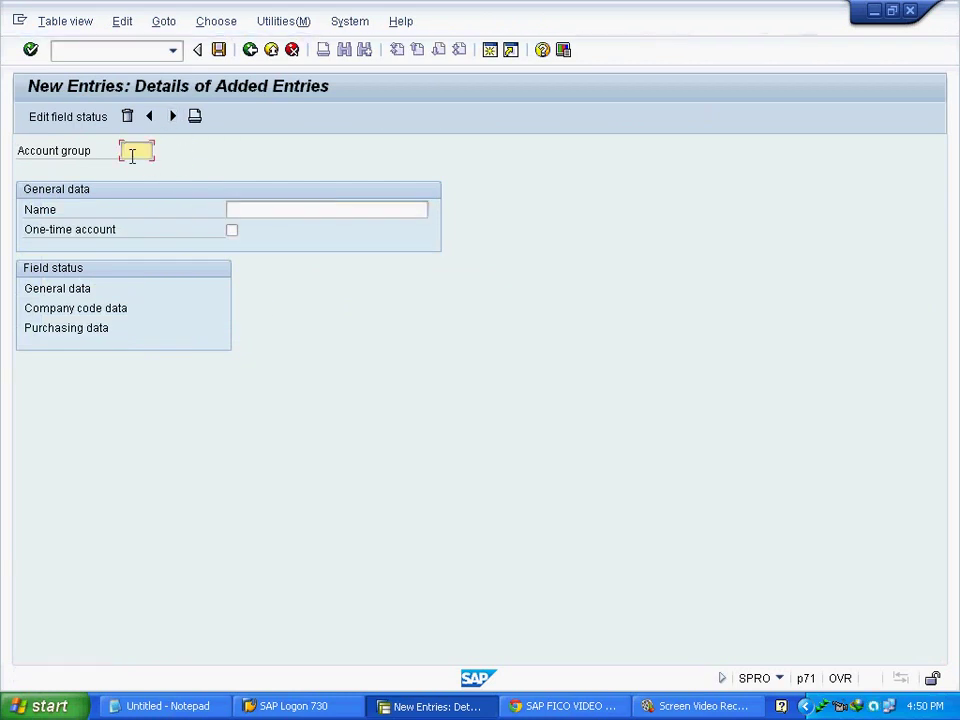
type("MGM")
key("Tab")
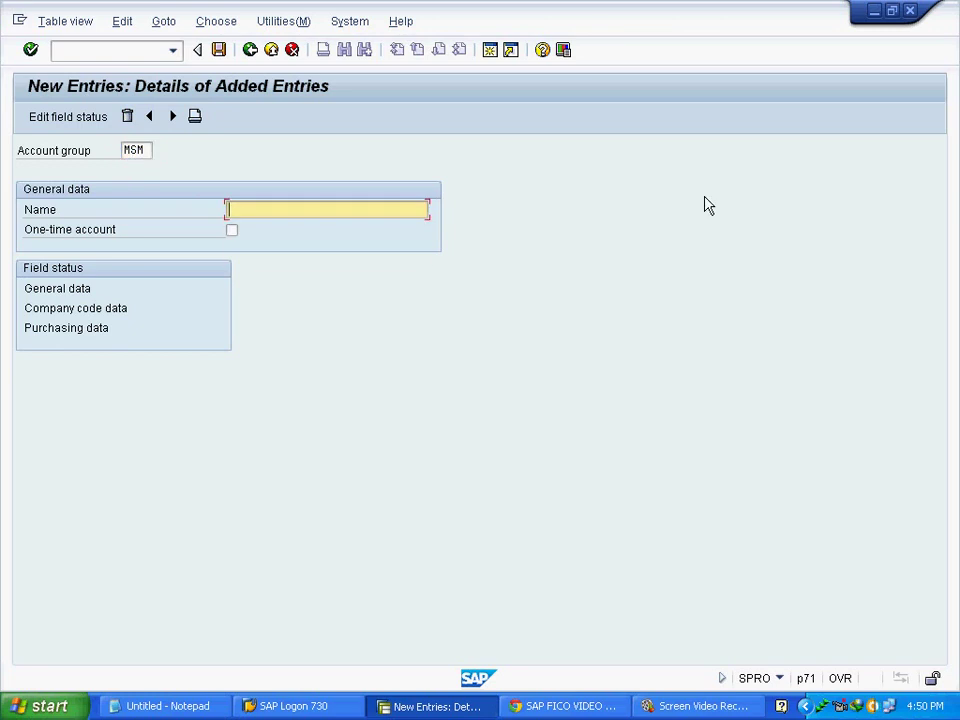
type("MM Ve")
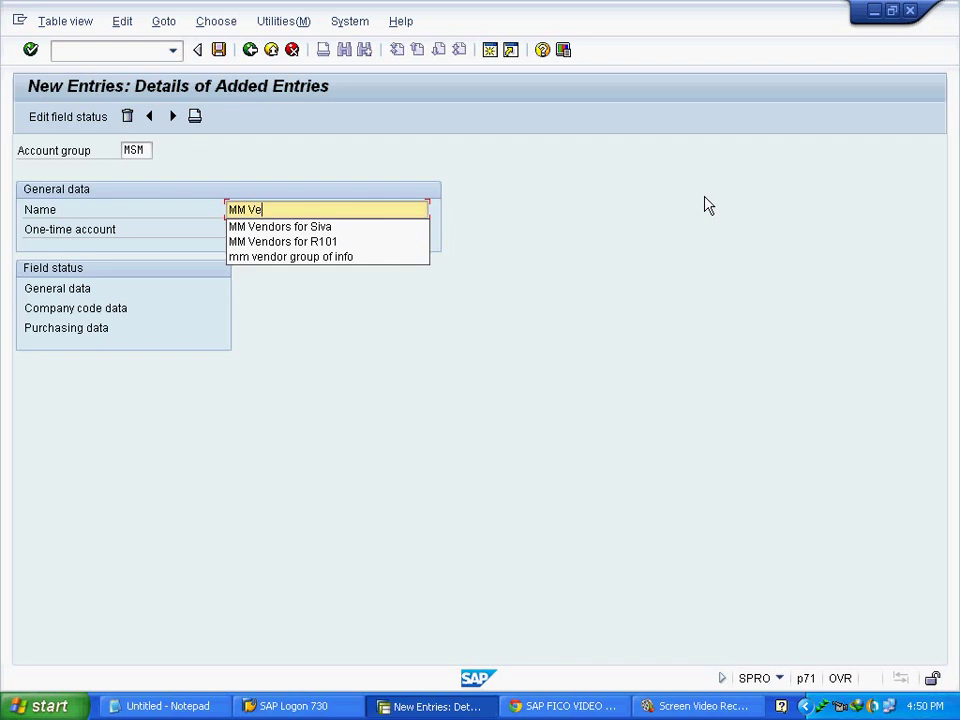
type("ndors ")
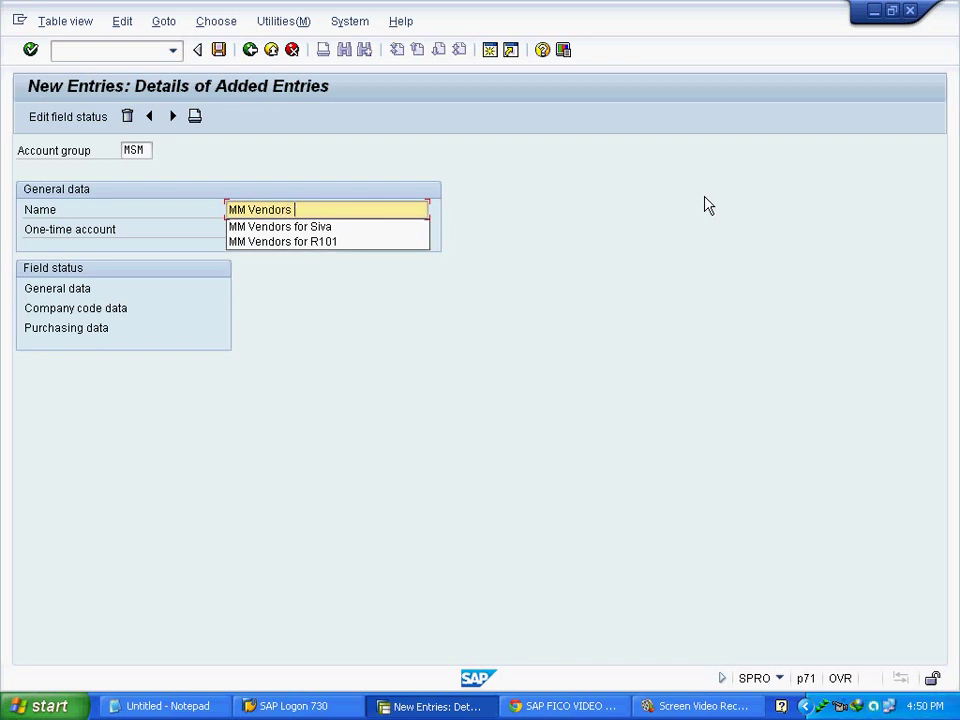
type("for MSMS")
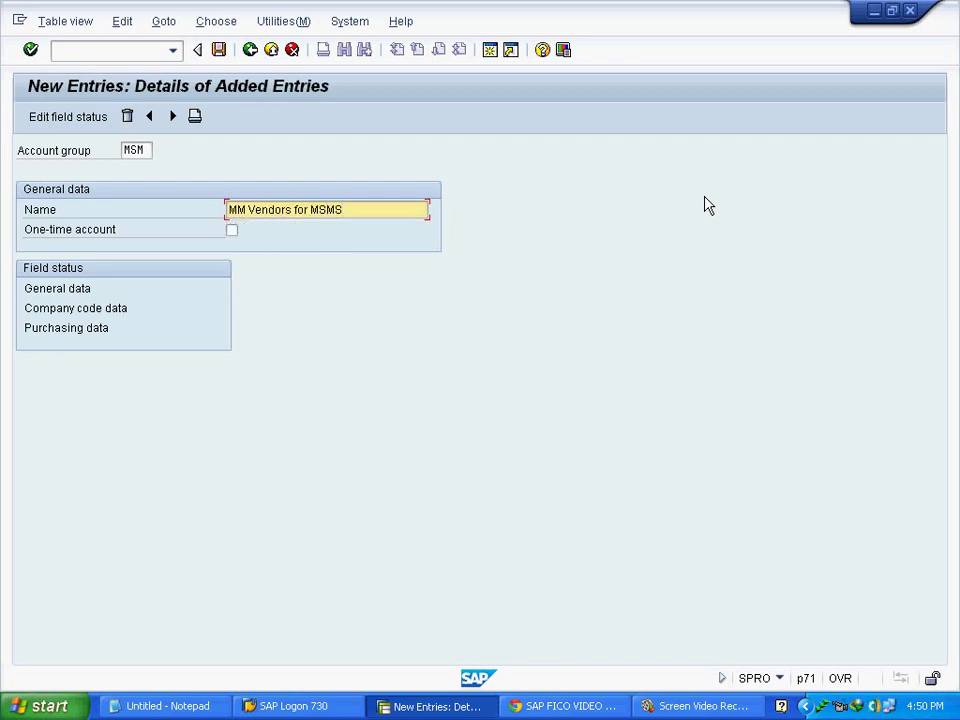
Open the Account management field status in the company code data of account group MSM.
left_click(96, 311)
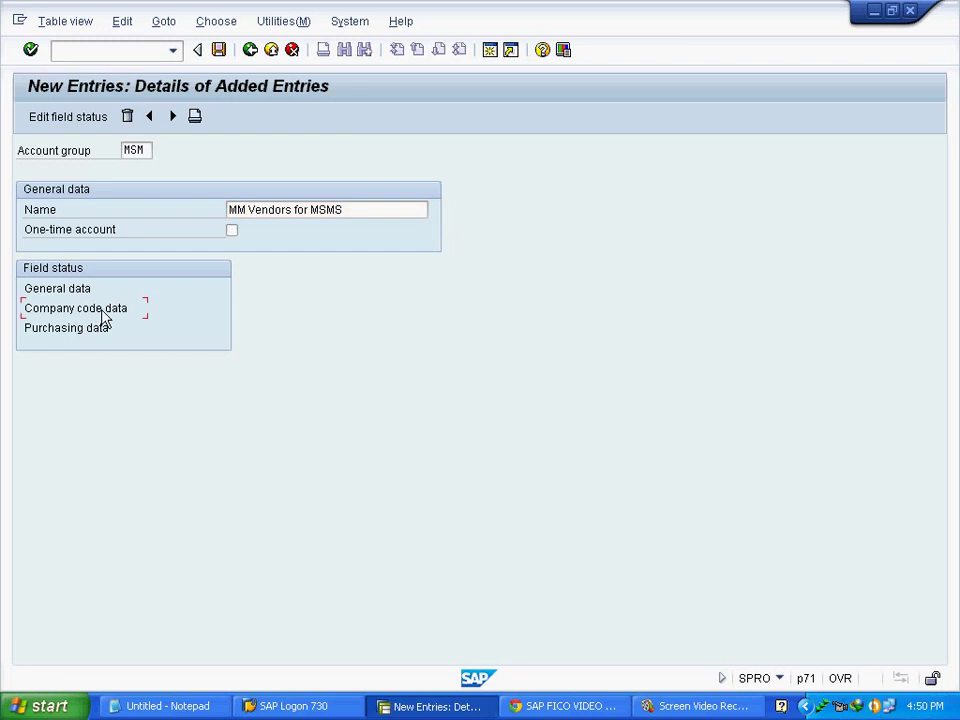
double_click(104, 310)
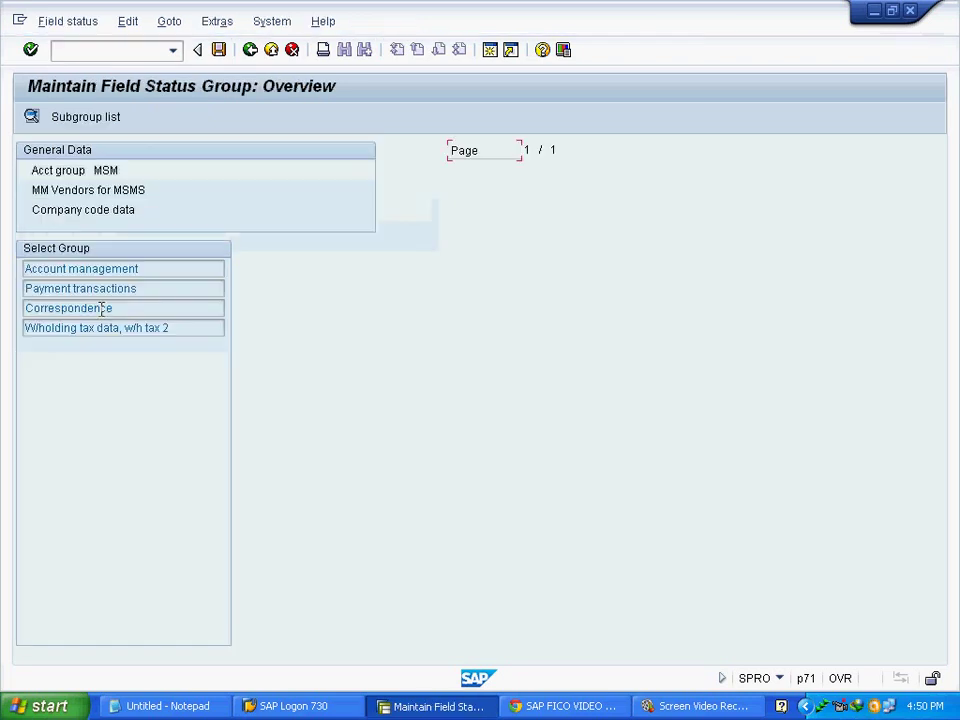
left_click_drag(165, 263, 3, 265)
left_click(32, 118)
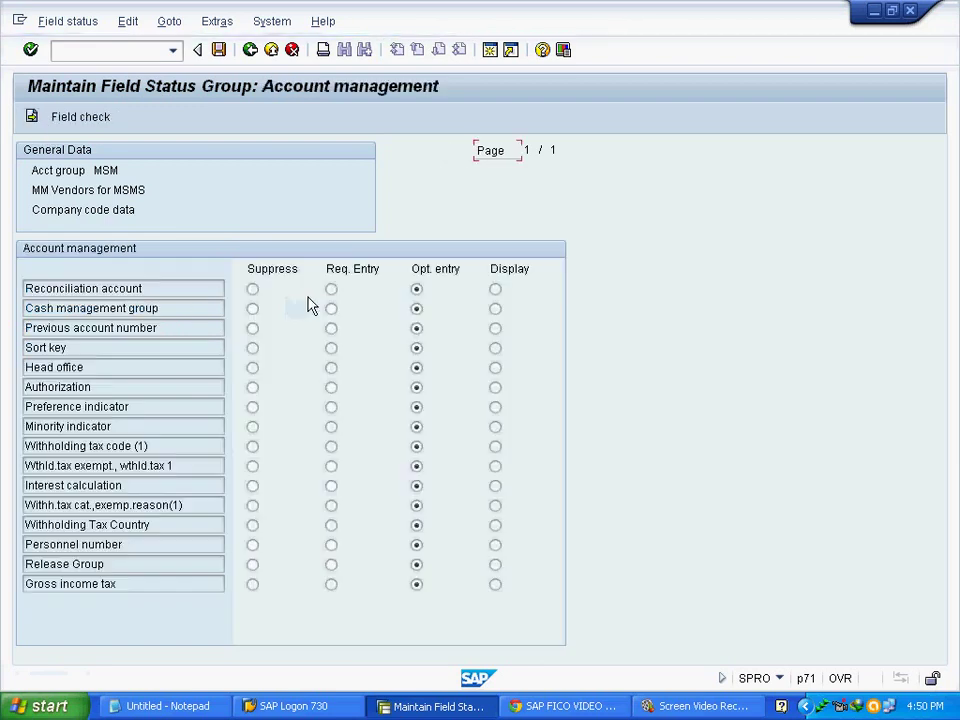
Make Reconciliation account a required entry, suppress Cash management group for MSM, save, and return to the vendor account groups overview.
left_click(331, 289)
left_click(252, 308)
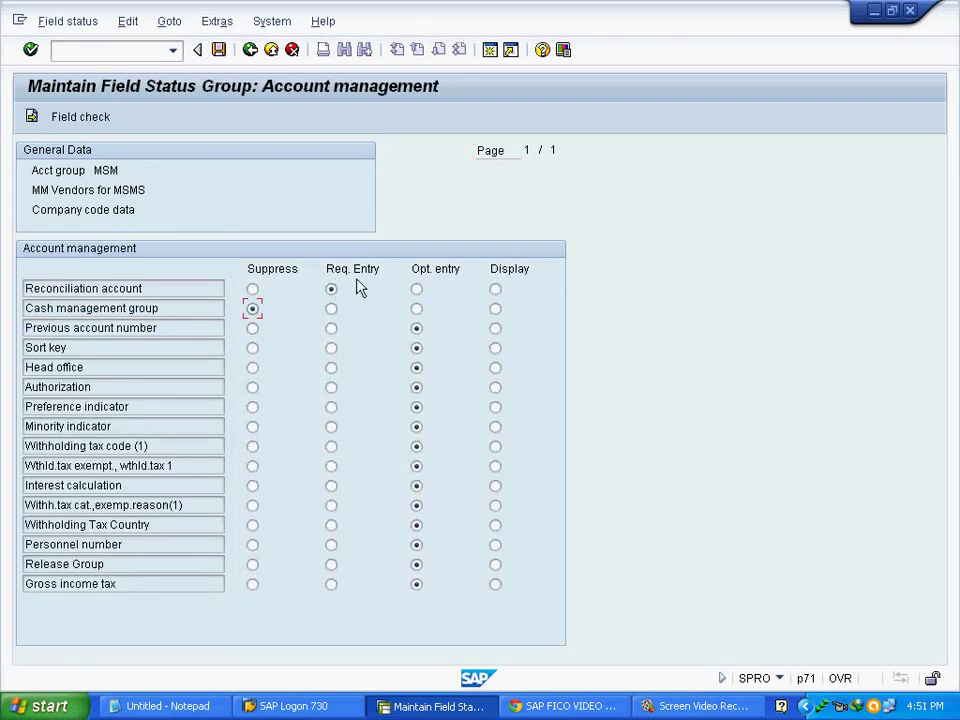
left_click(222, 59)
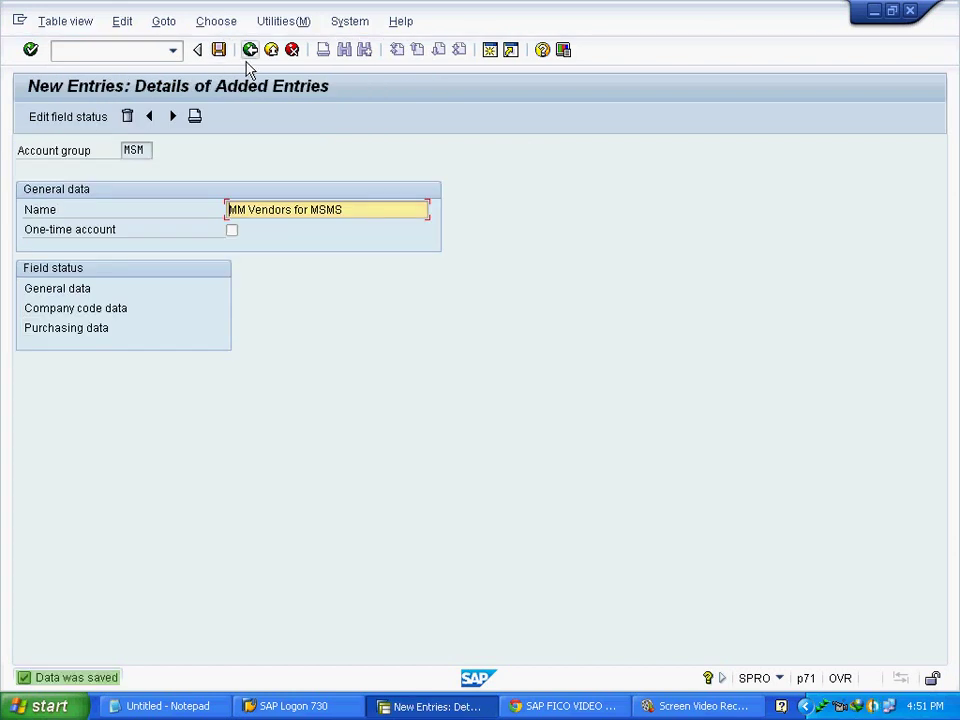
left_click(251, 60)
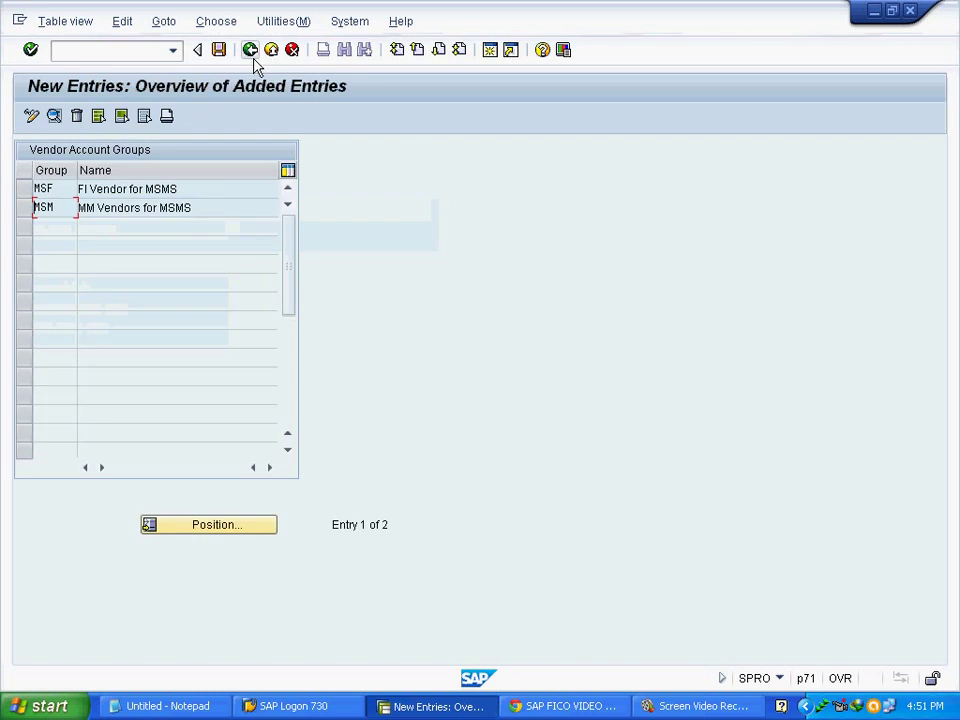
left_click(250, 50)
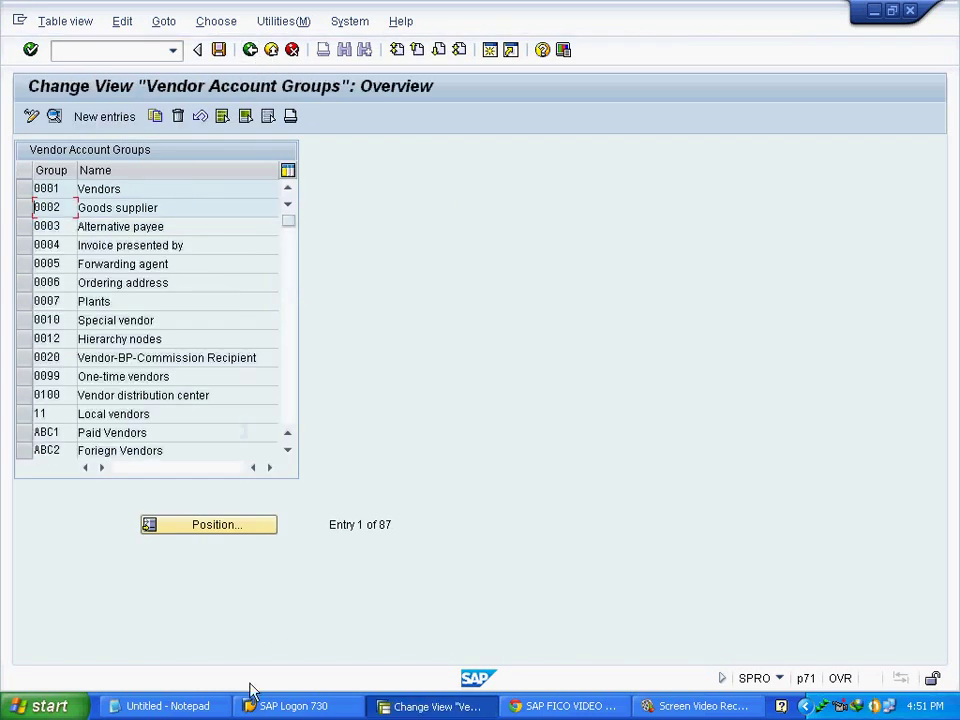
Switch to the Notepad checklist to review the account group and vendor number range tasks, and return to SAP.
left_click(199, 707)
left_click_drag(5, 125, 722, 120)
left_click(698, 126)
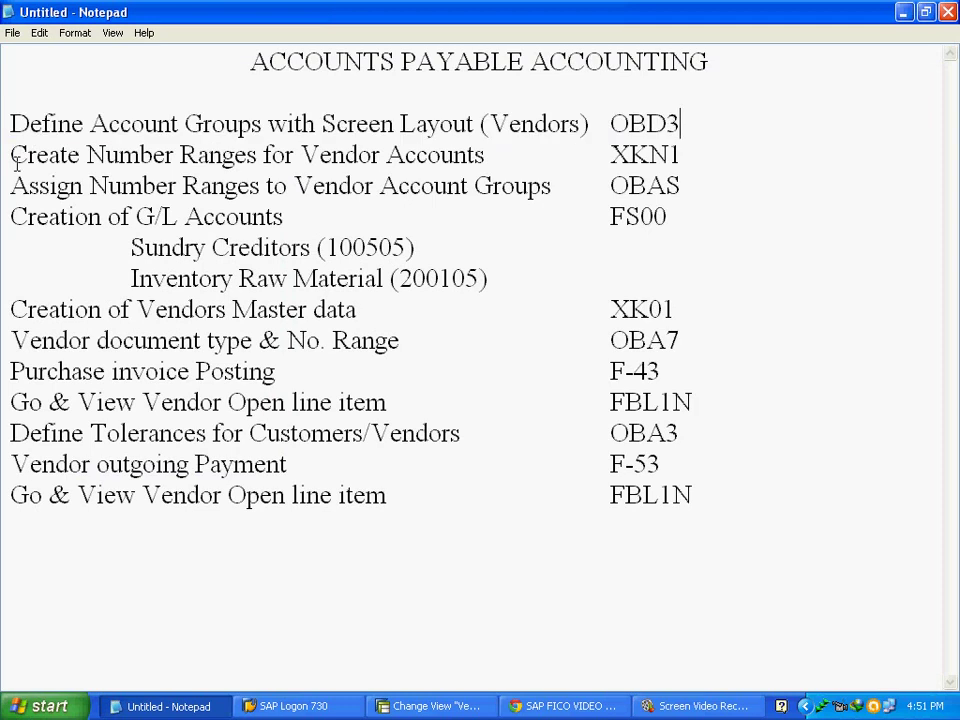
left_click_drag(14, 158, 690, 155)
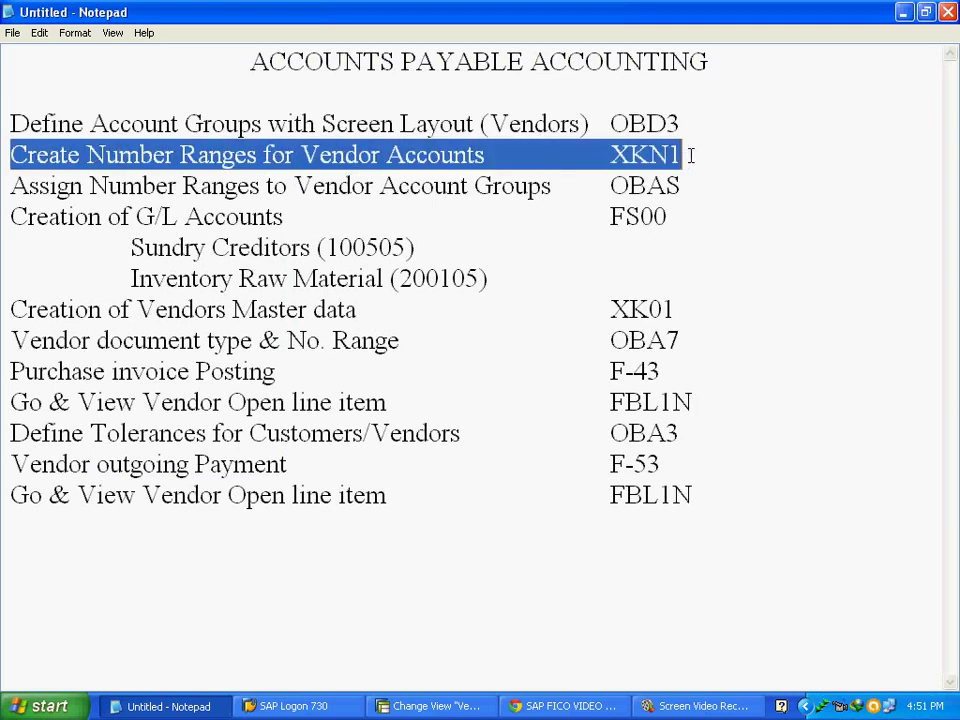
left_click(702, 163)
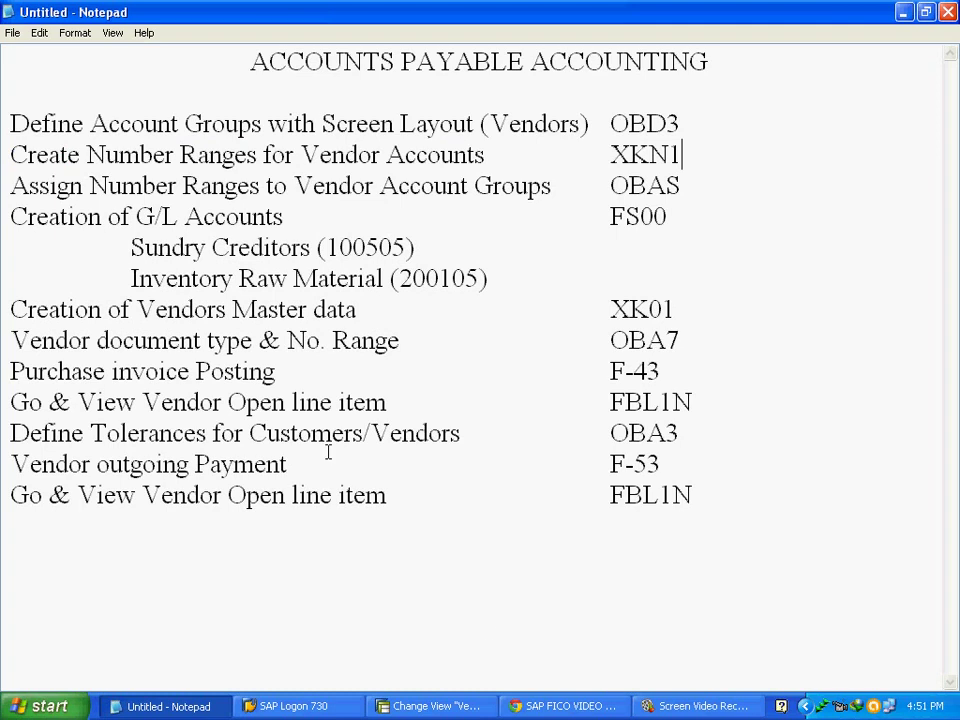
key("alt+Tab")
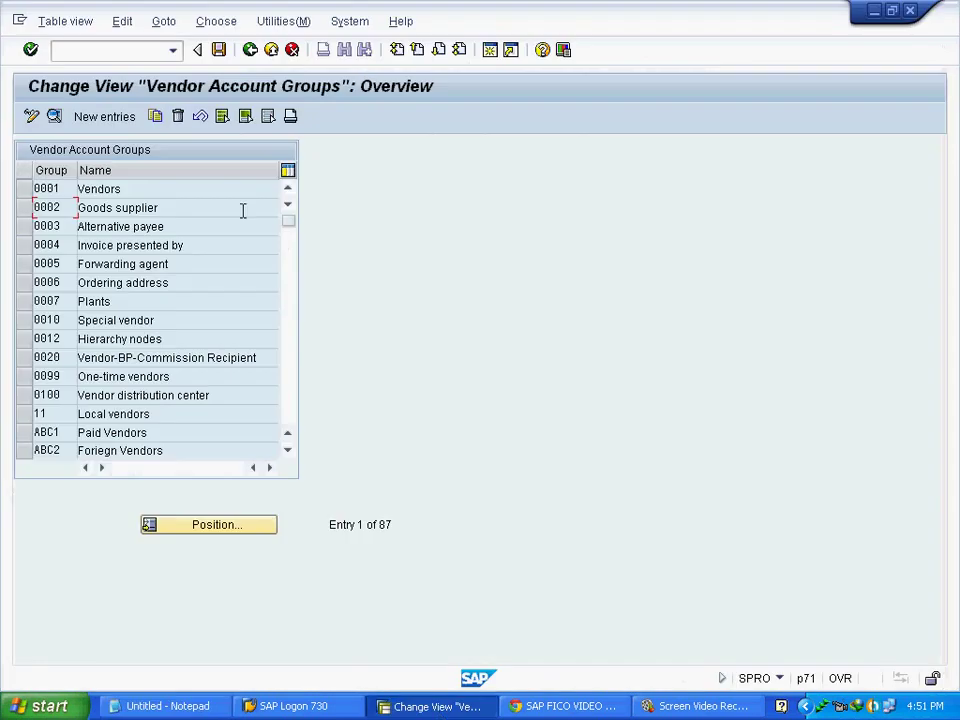
Open the vendor number range intervals for maintenance from the Create Number Ranges for Vendor Accounts activity in the IMG.
left_click(250, 49)
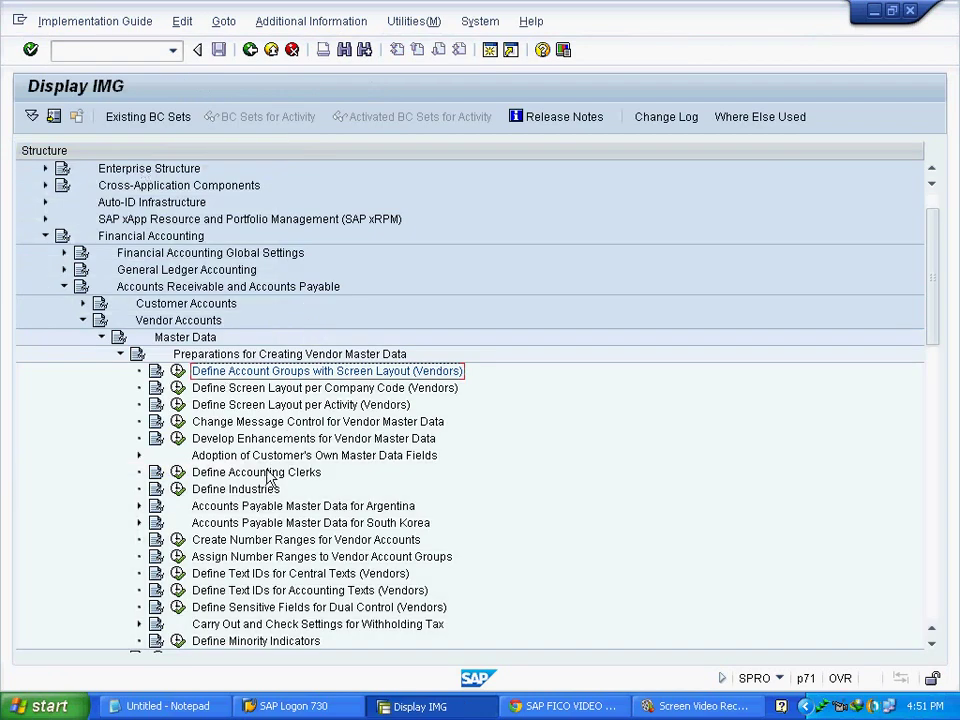
left_click(405, 540)
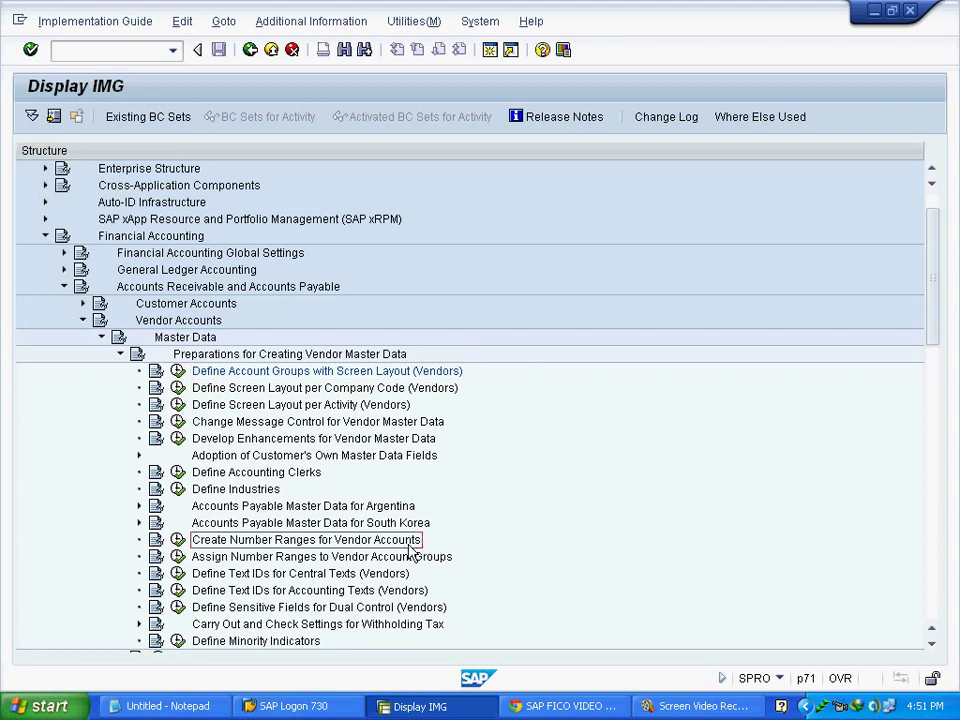
left_click(177, 540)
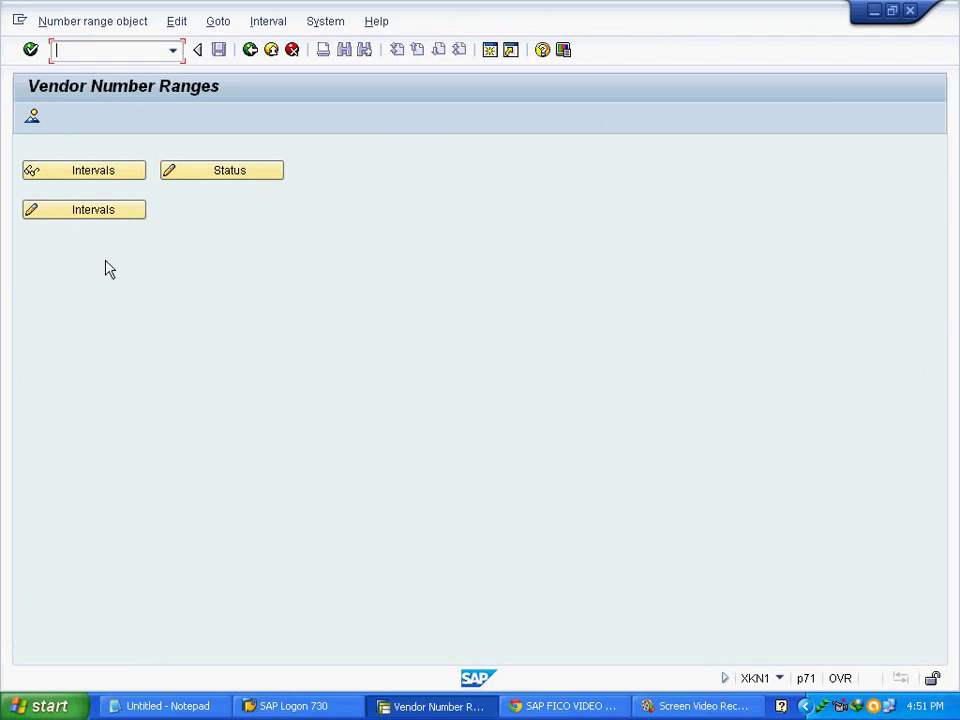
left_click(107, 214)
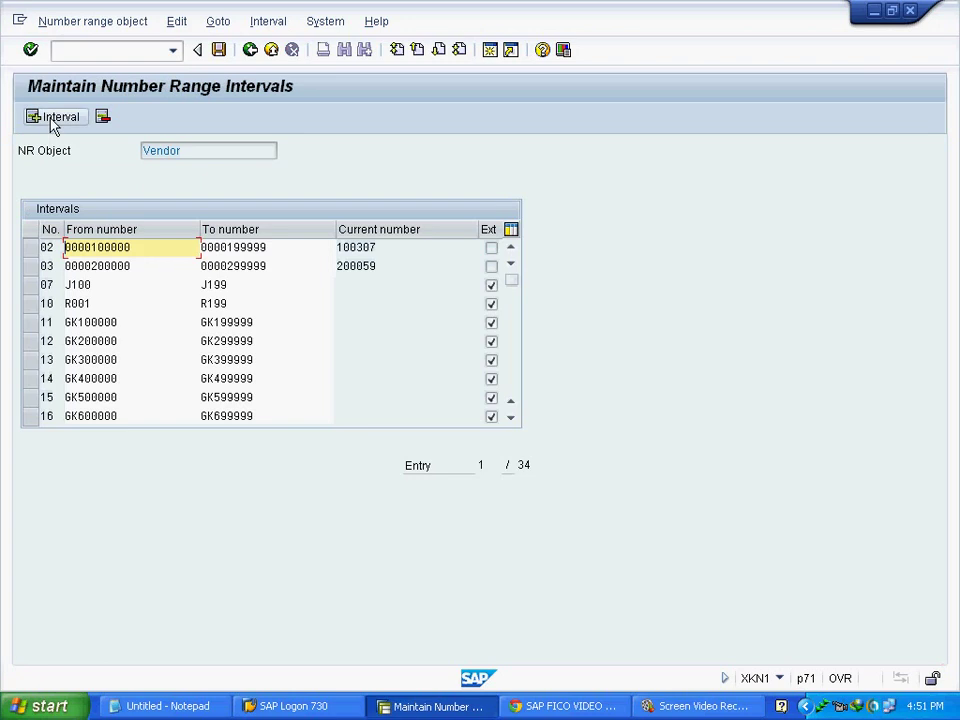
Start a new vendor number interval MS and adopt the free range starting at 700001.
left_click(55, 118)
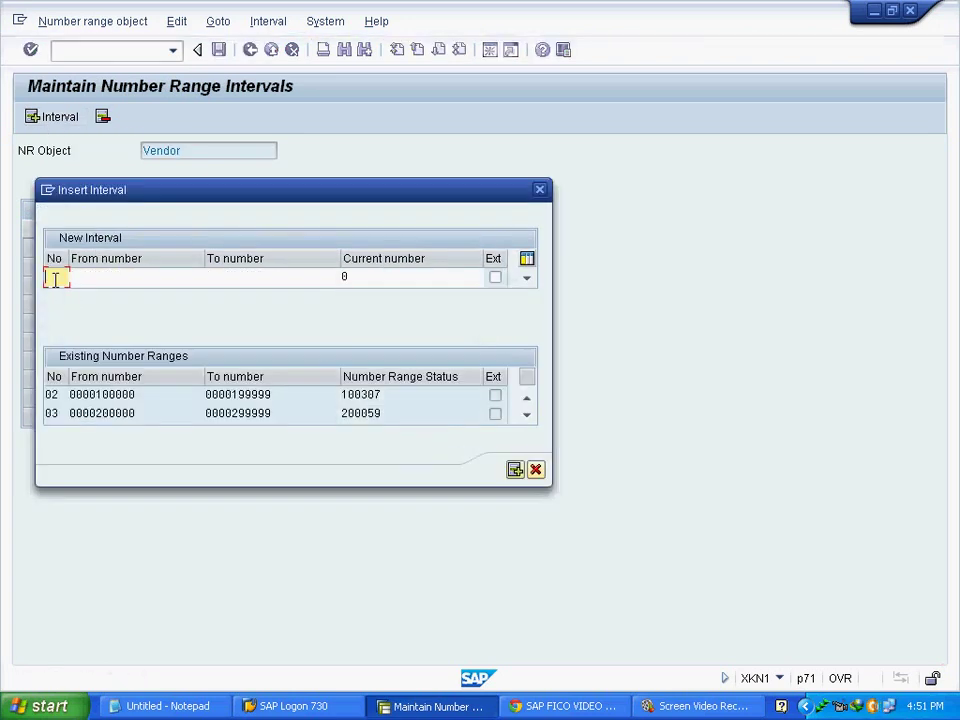
left_click(54, 278)
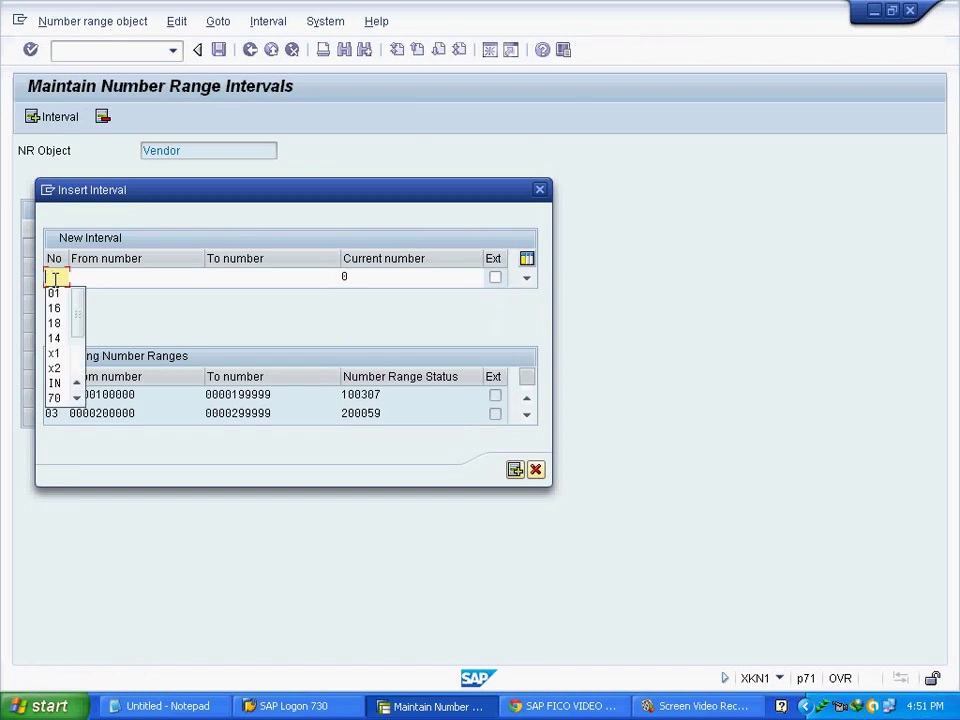
type("MS")
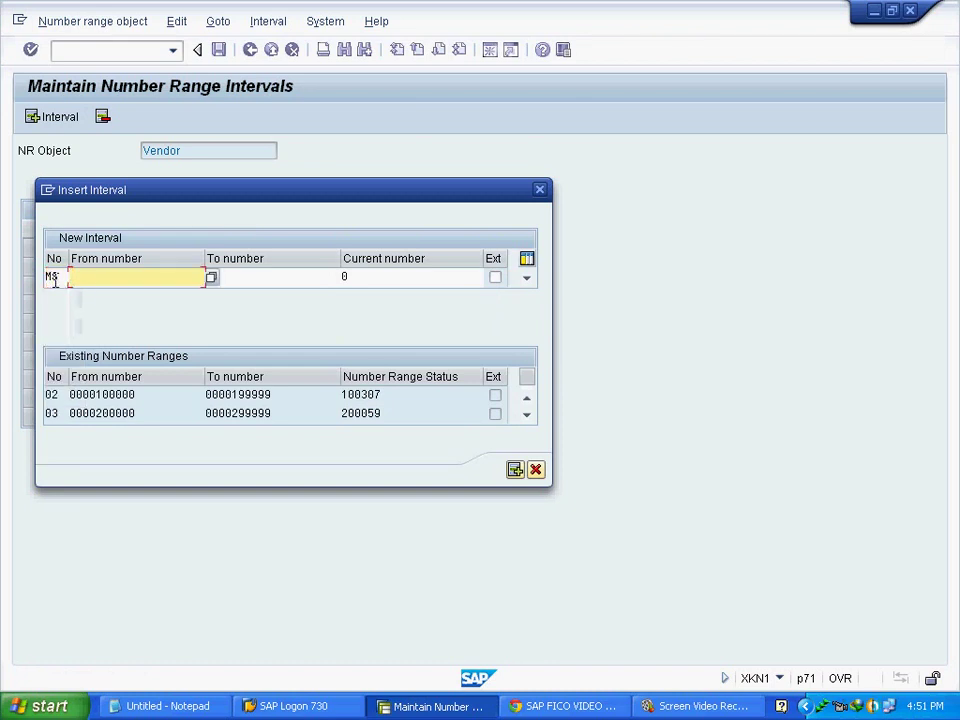
left_click(211, 278)
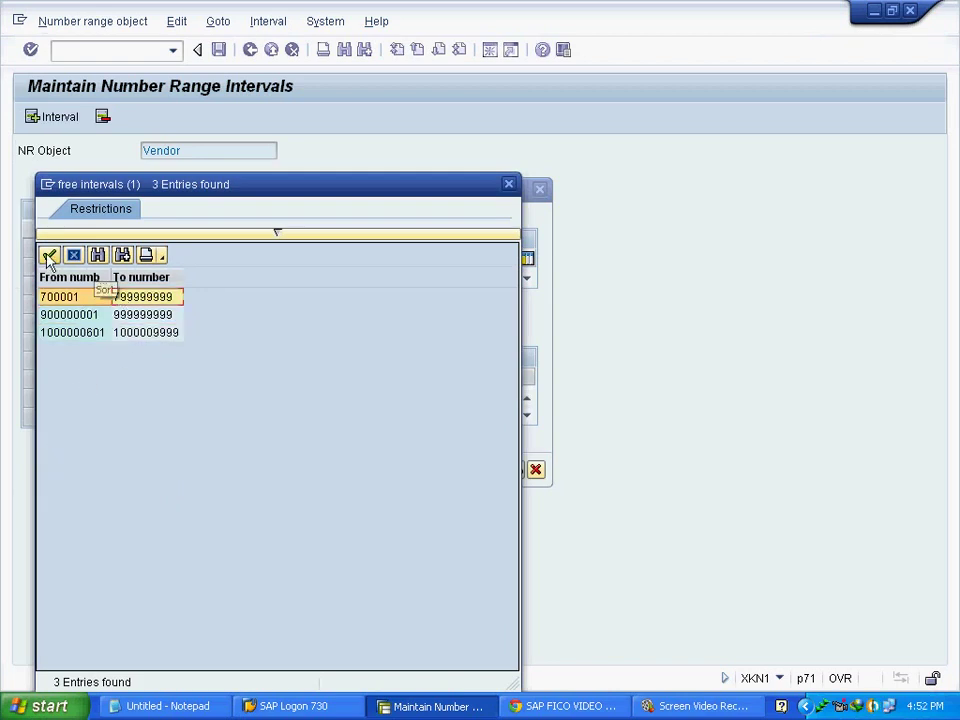
double_click(124, 298)
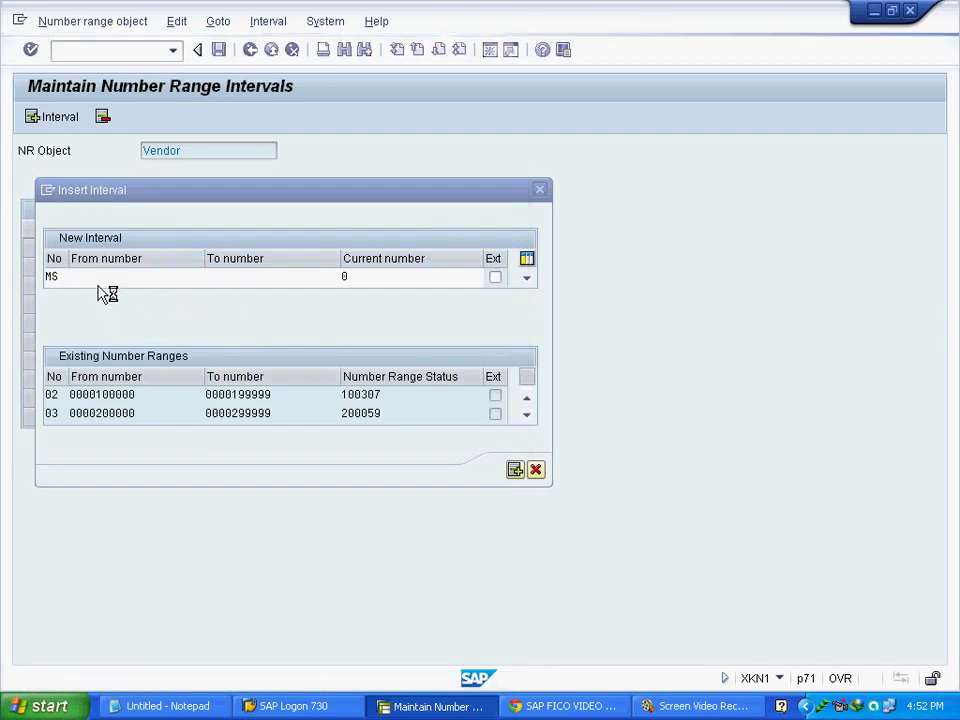
Set the To number of interval MS to 700100, insert it, save the intervals, and return to the IMG.
double_click(275, 277)
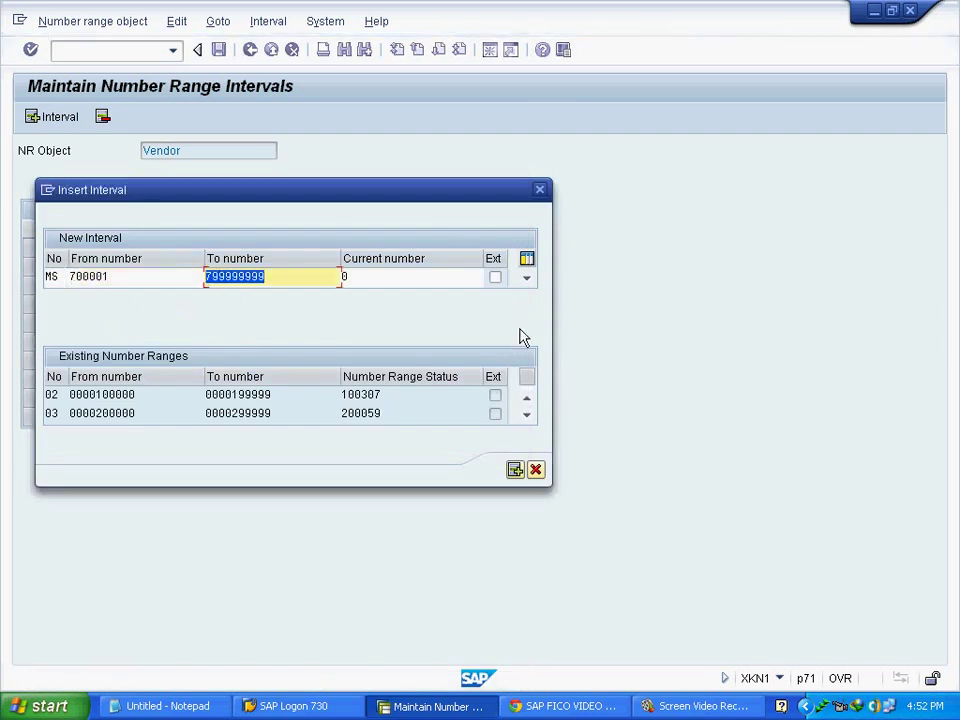
type("7")
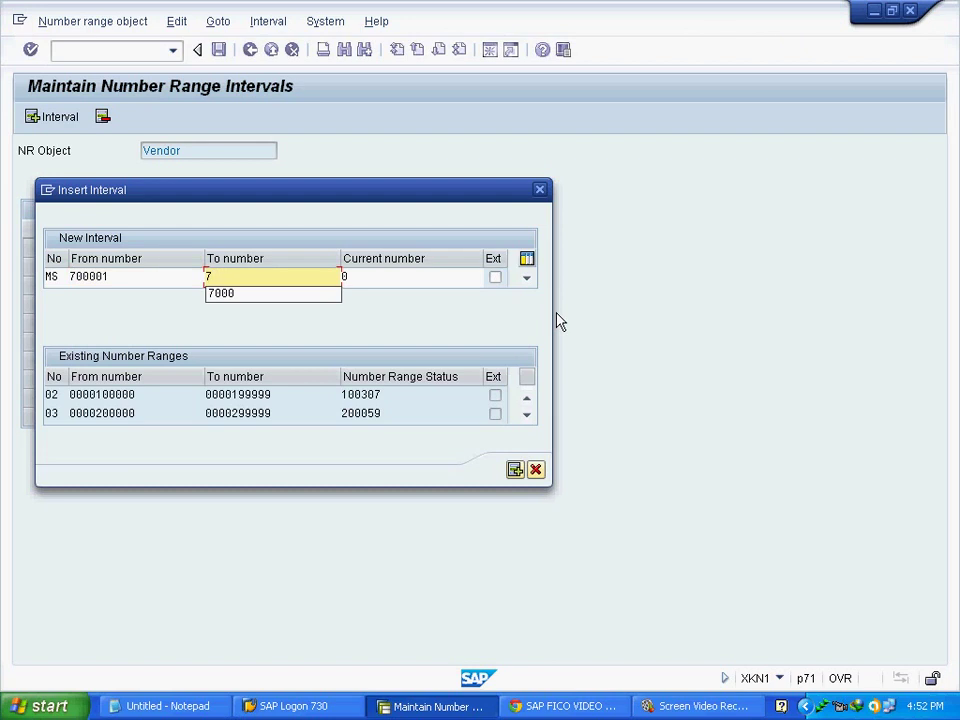
type("0010")
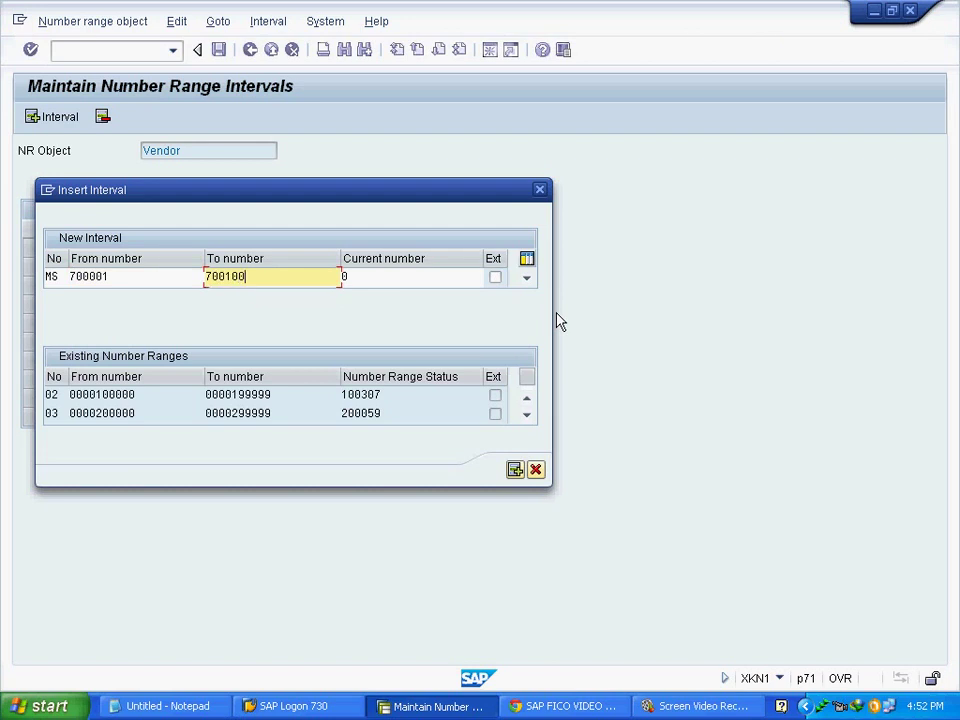
type("0")
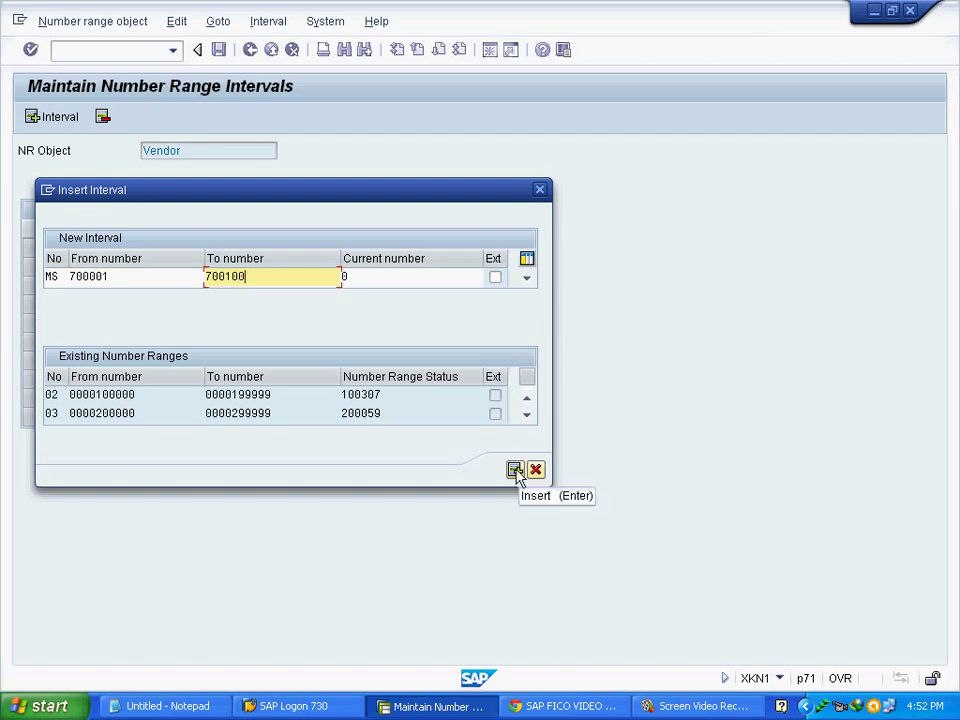
left_click(514, 470)
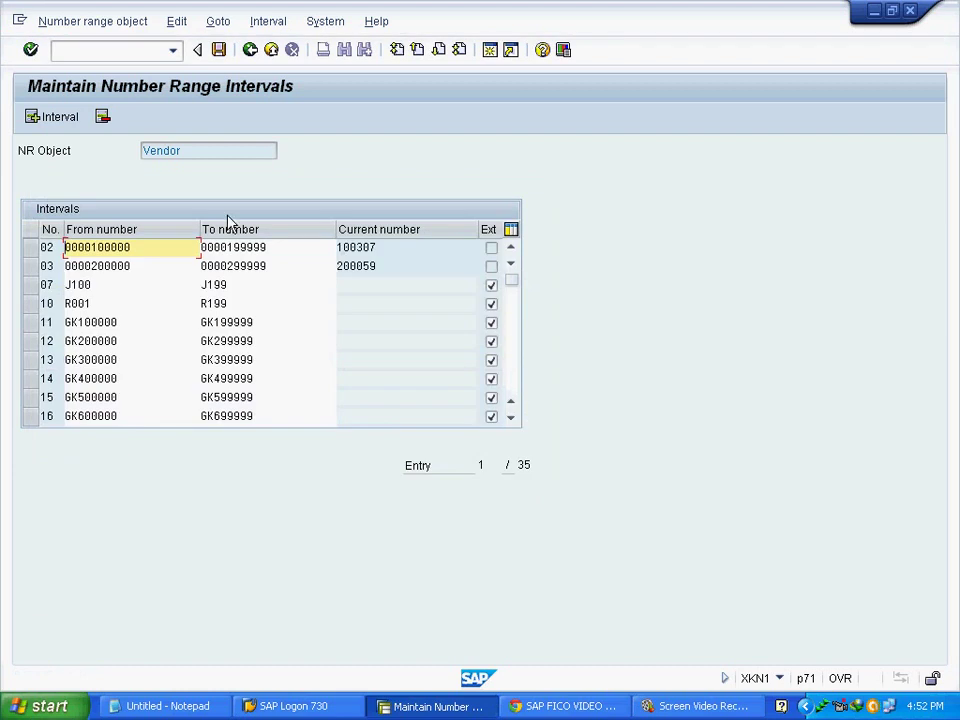
left_click(218, 50)
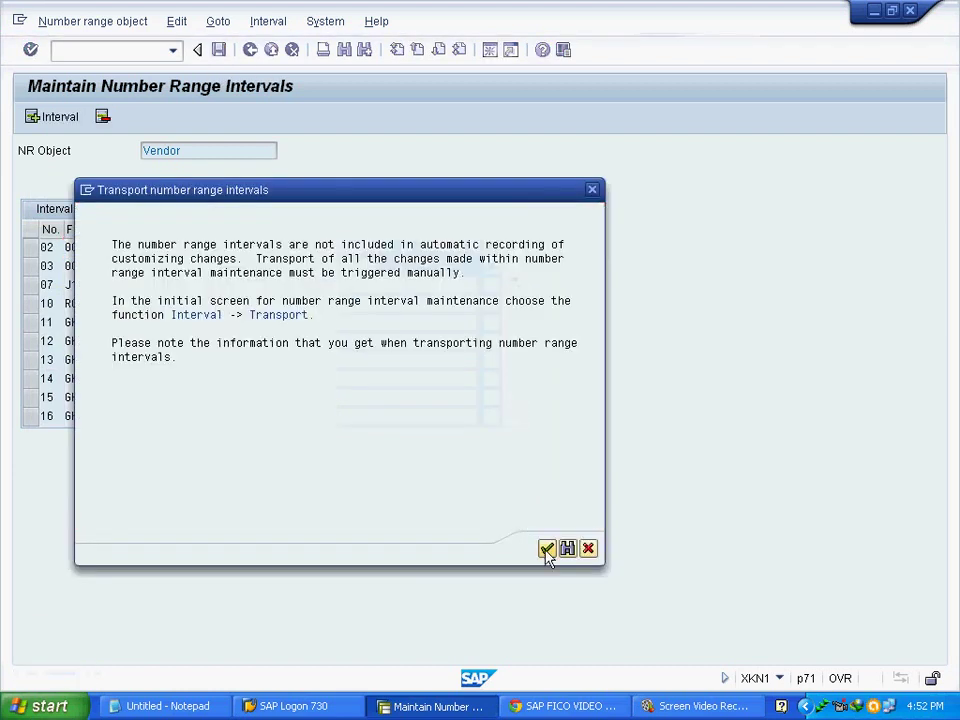
left_click(547, 550)
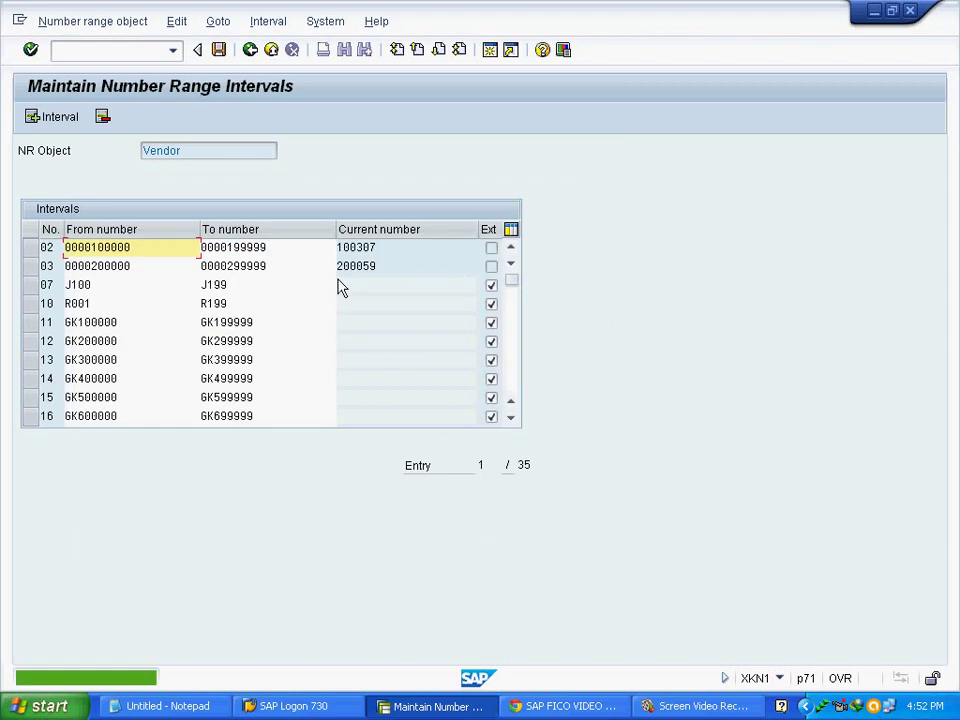
left_click(252, 52)
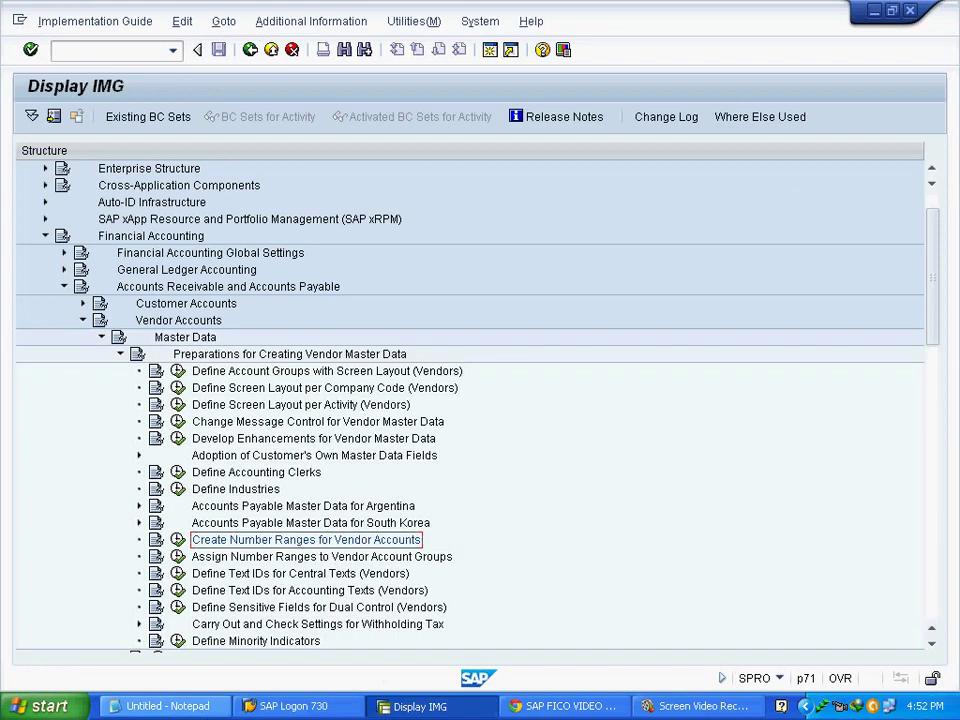
Check the Notepad checklist for the number range assignment task and its transaction code, and return to SAP.
key("alt+Tab")
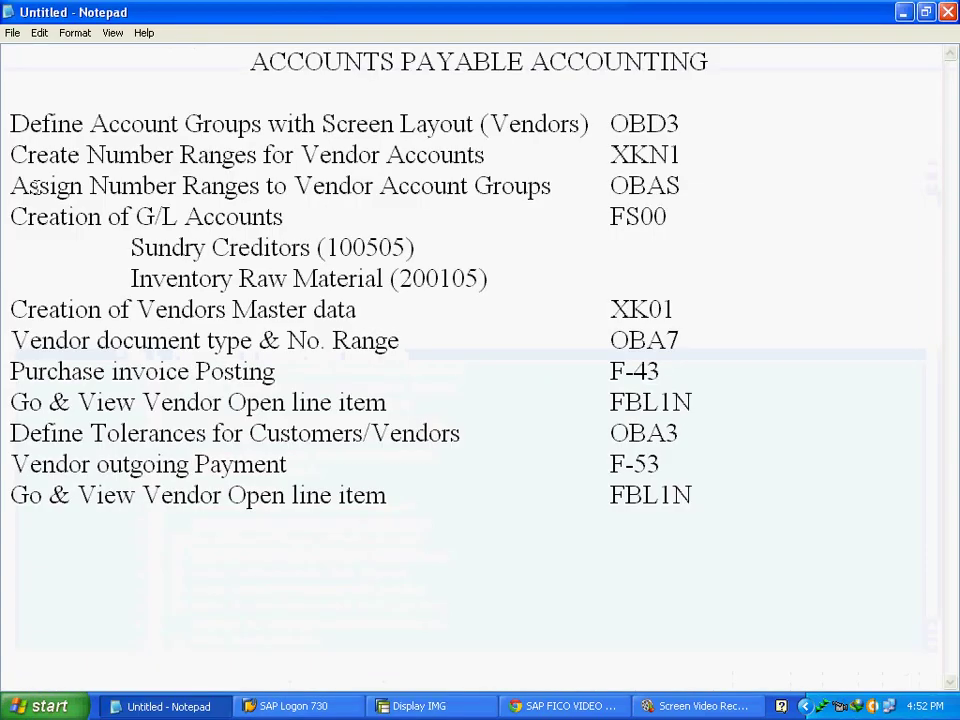
left_click_drag(11, 185, 689, 181)
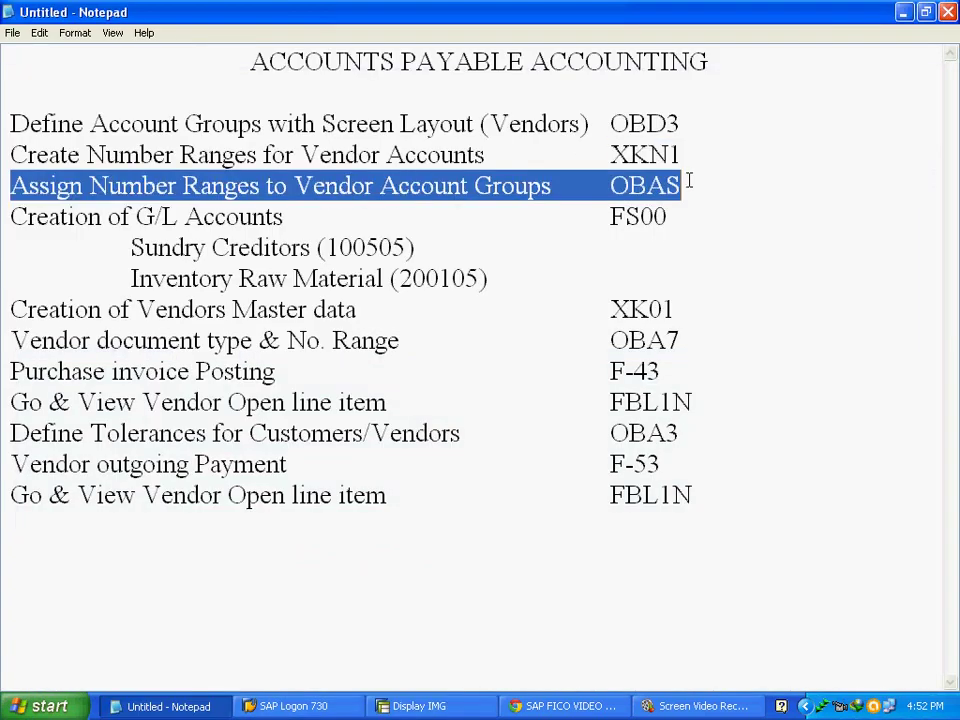
left_click(688, 196)
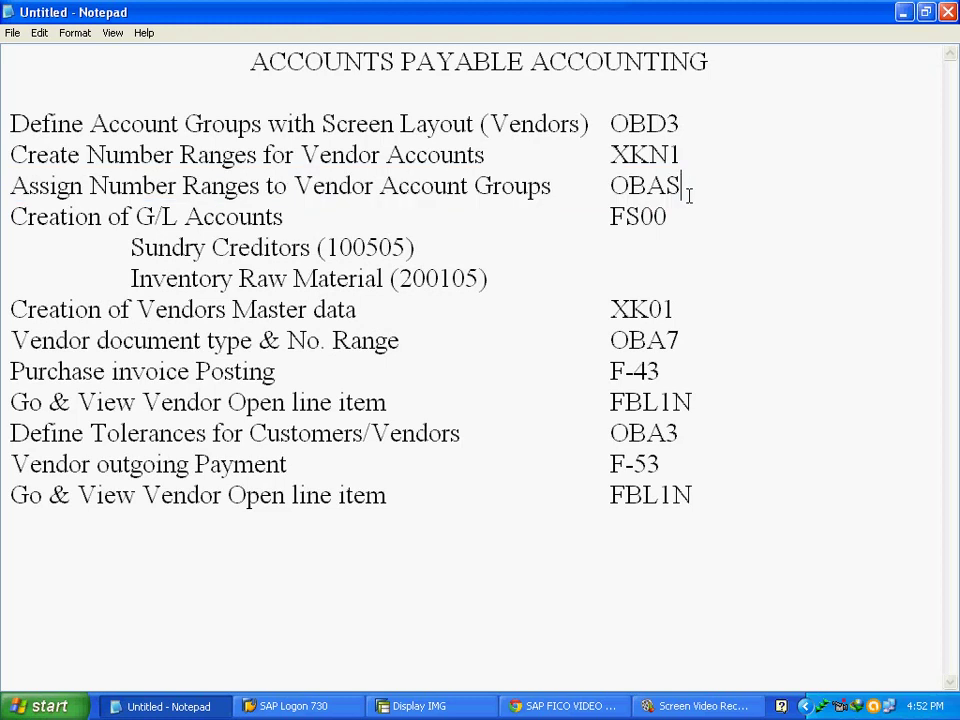
left_click(419, 706)
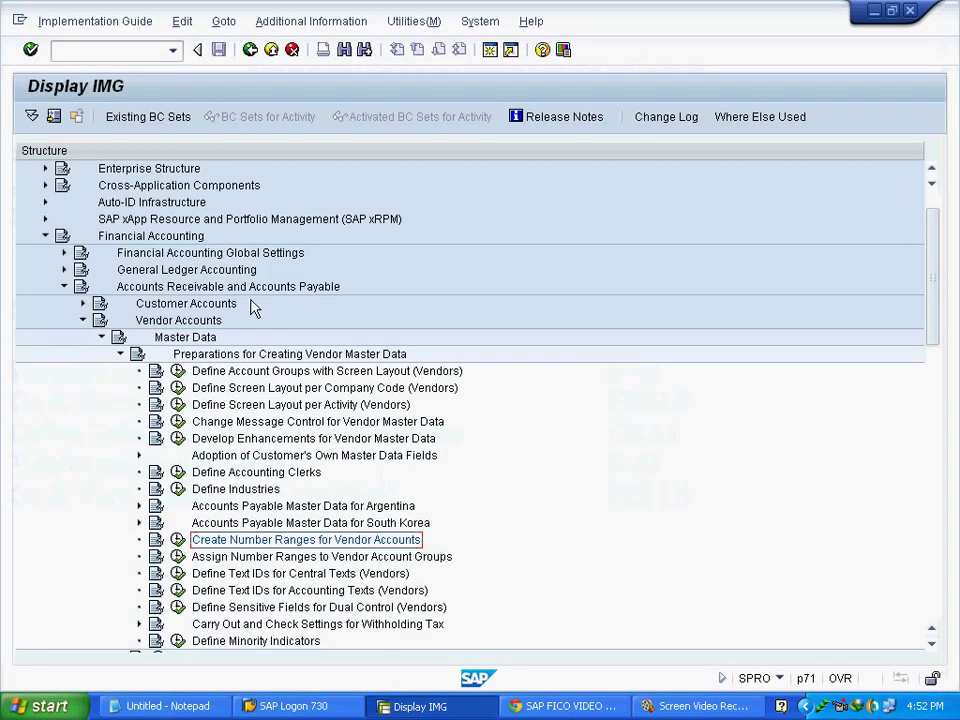
Open the Assign Number Ranges to Vendor Account Groups activity and position the list at account group MSF.
left_click(277, 560)
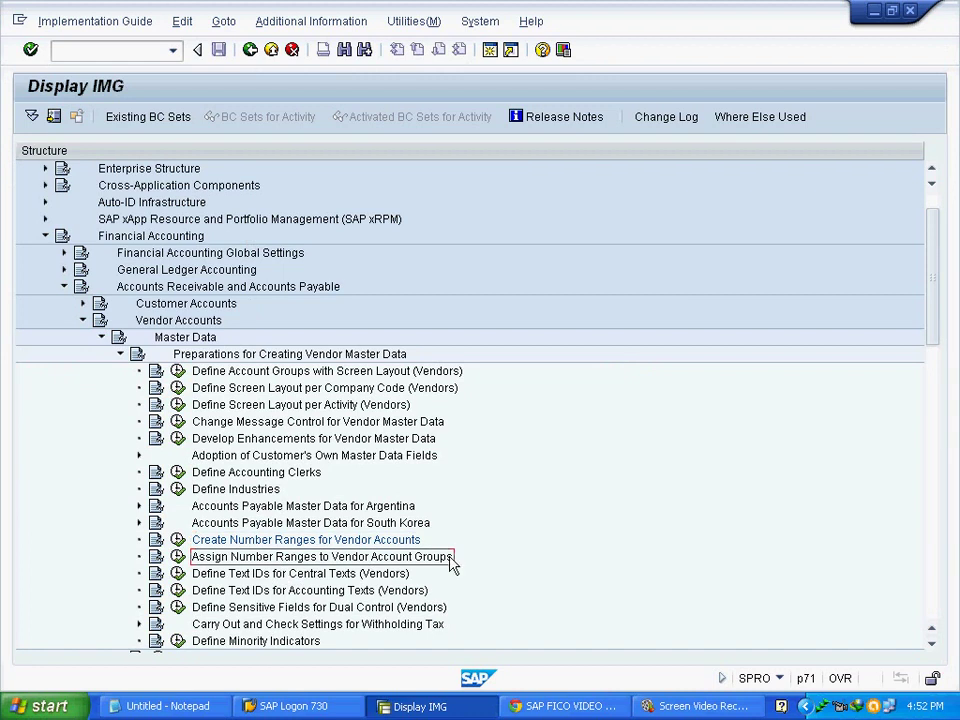
left_click(178, 557)
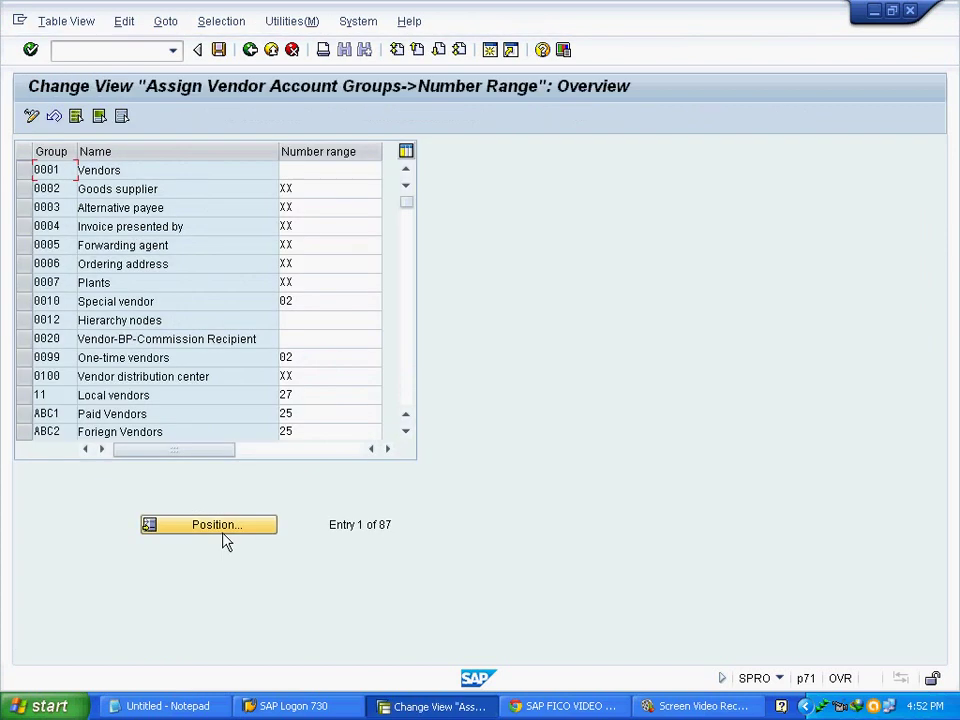
left_click(224, 535)
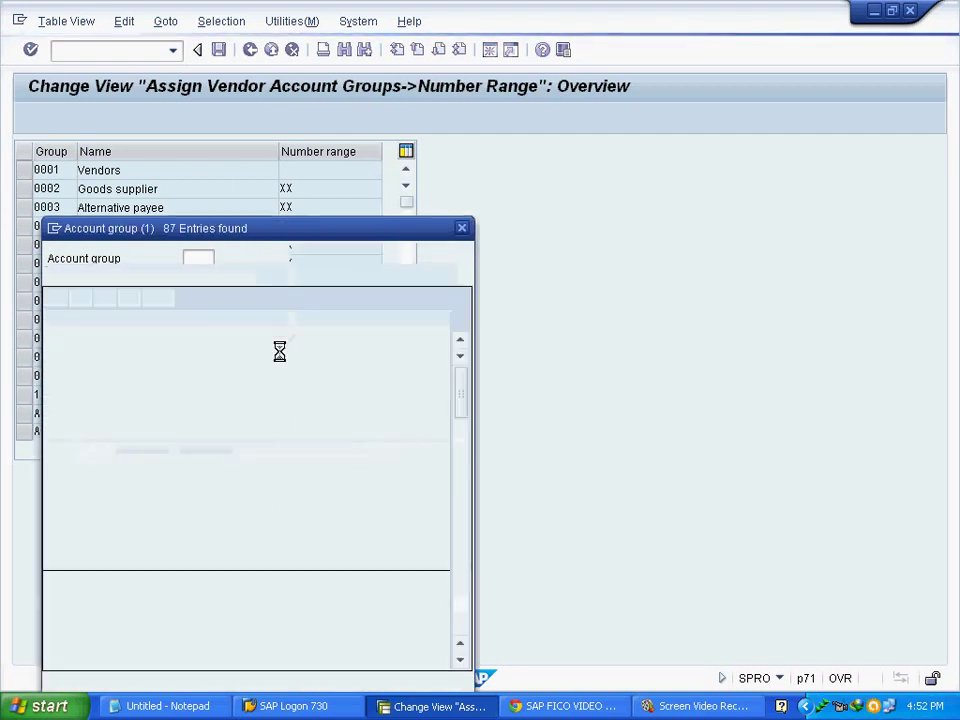
left_click(104, 299)
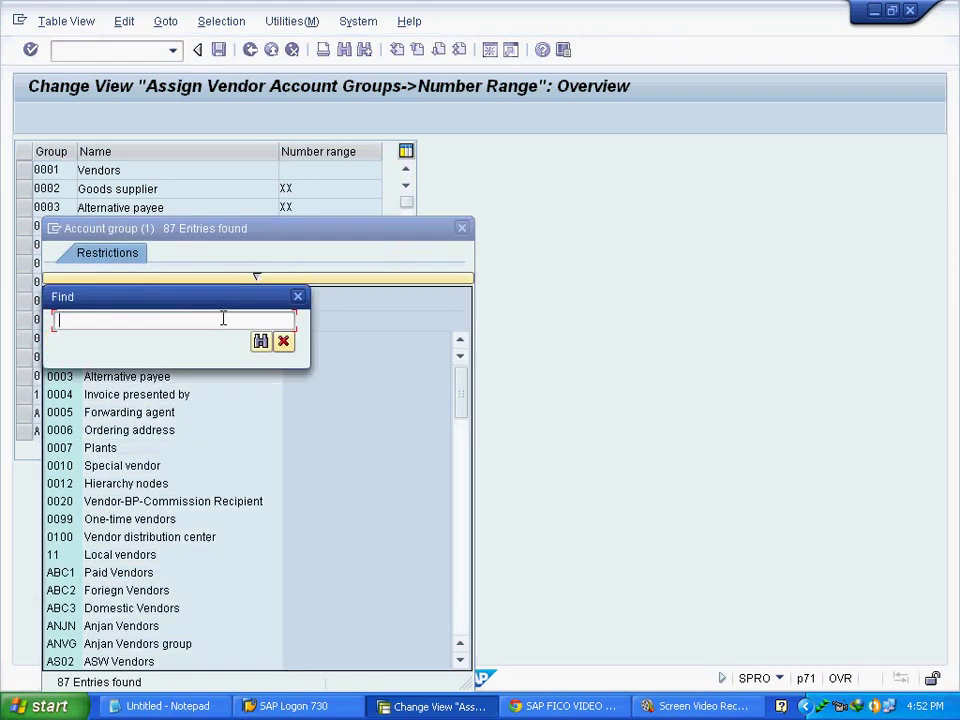
type("msf")
key("Return")
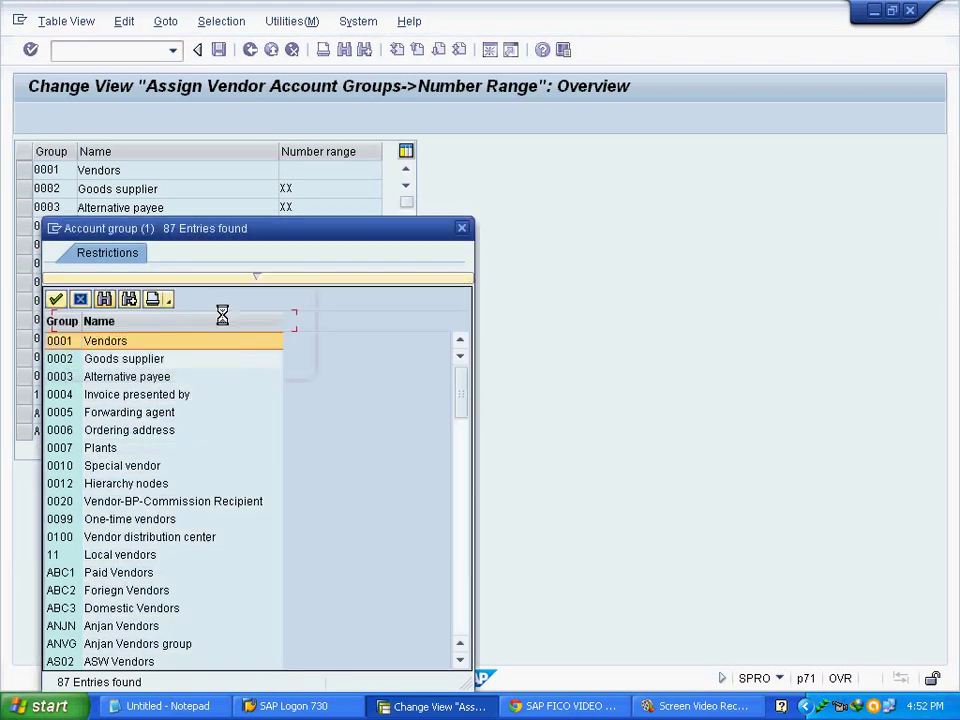
double_click(127, 342)
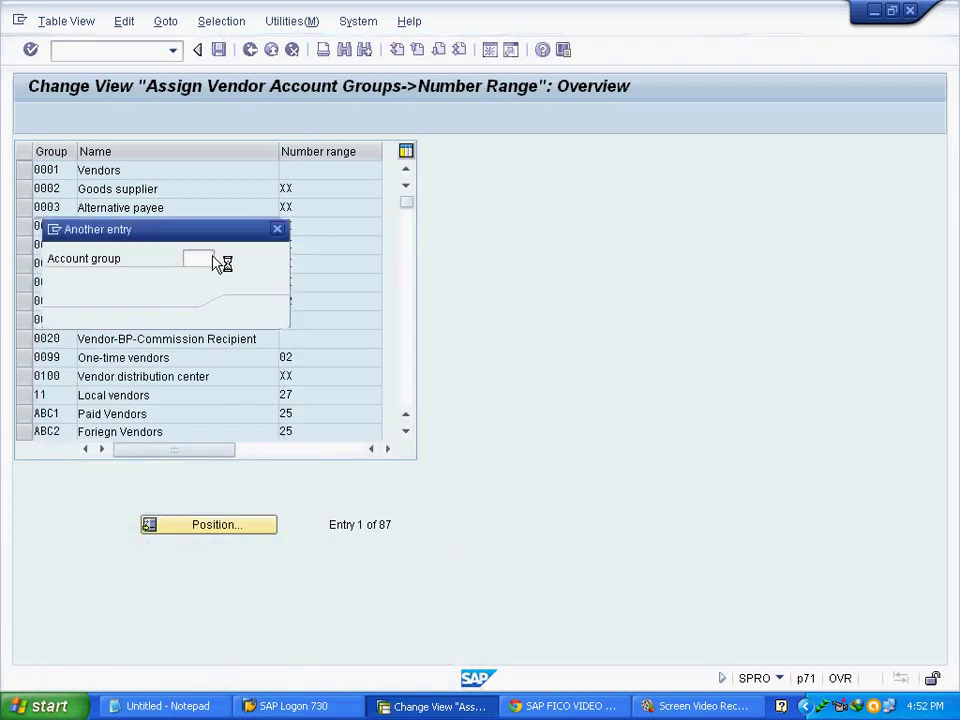
left_click(252, 312)
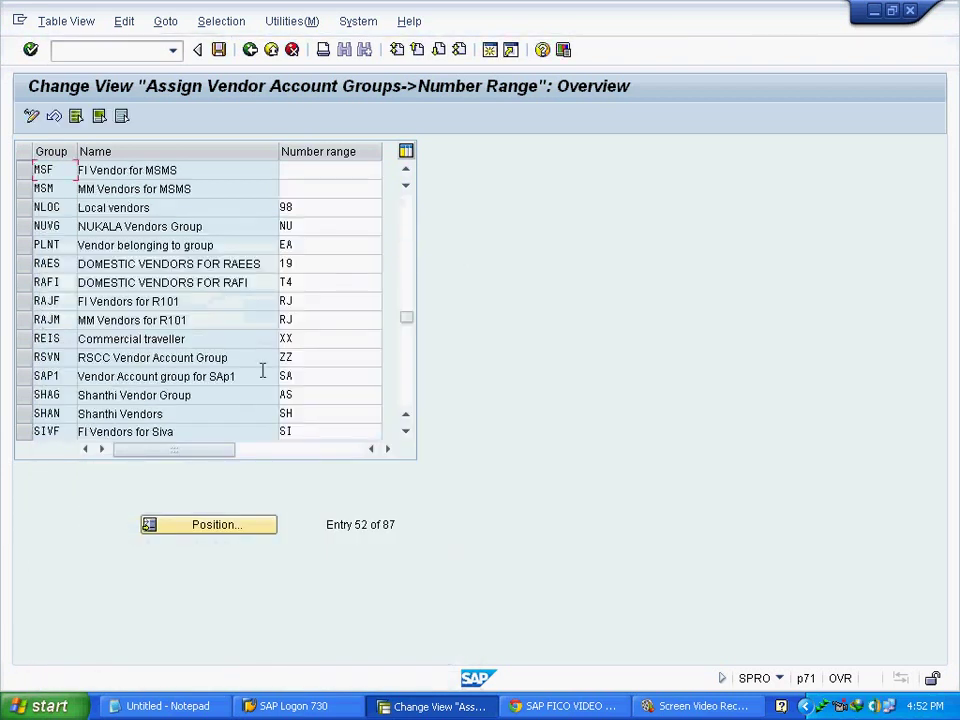
Assign number range MS to vendor account groups MSF and MSM, and save the assignment to the MS Company customizing request.
left_click(24, 170)
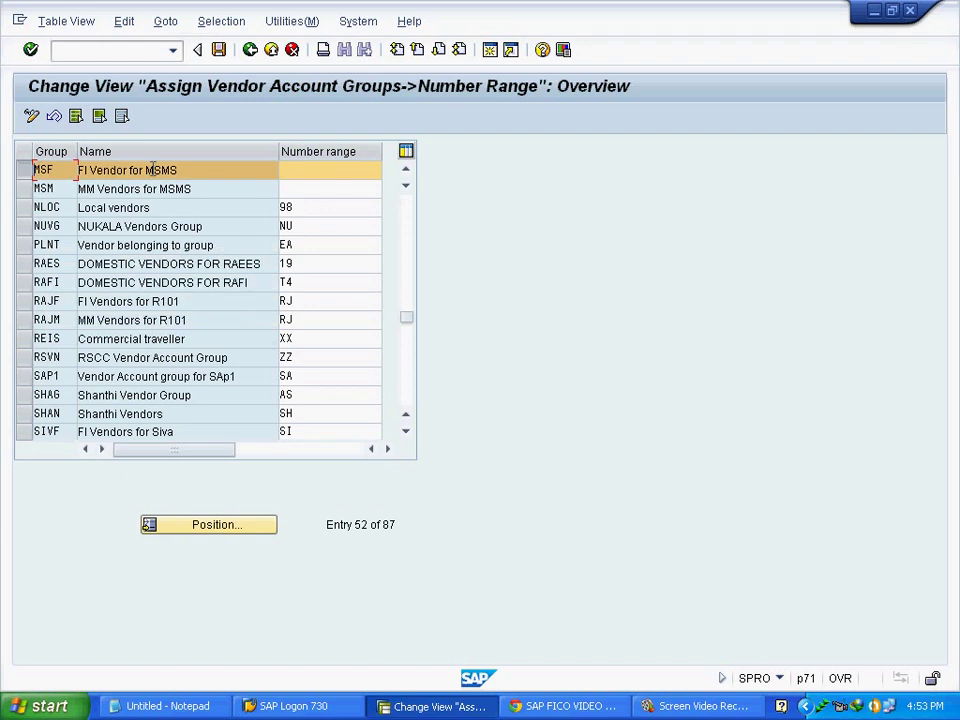
left_click(24, 189)
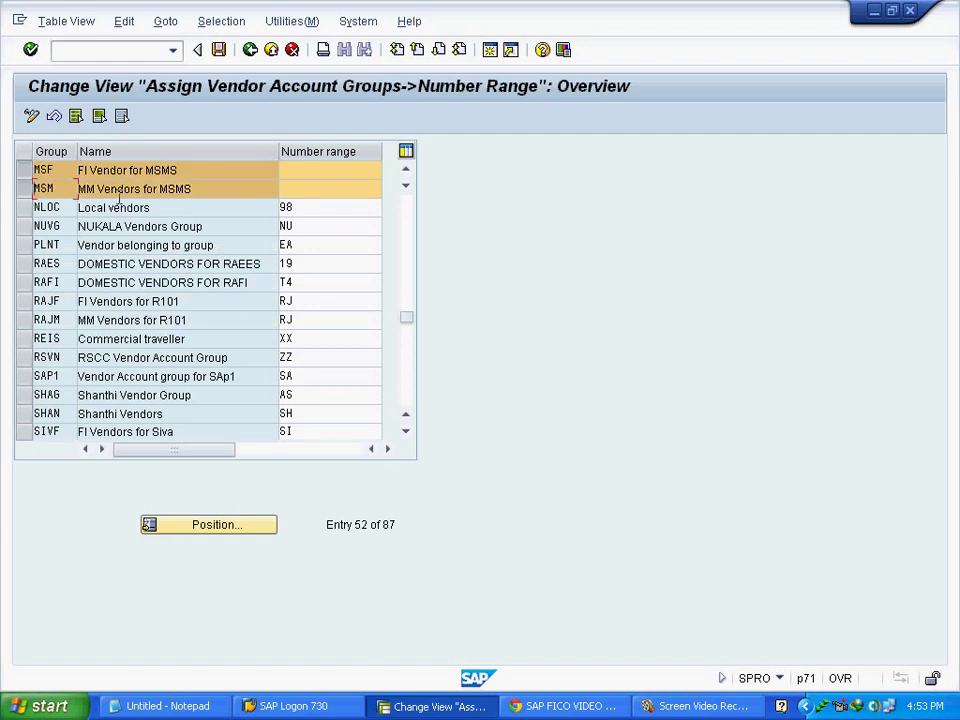
left_click(314, 171)
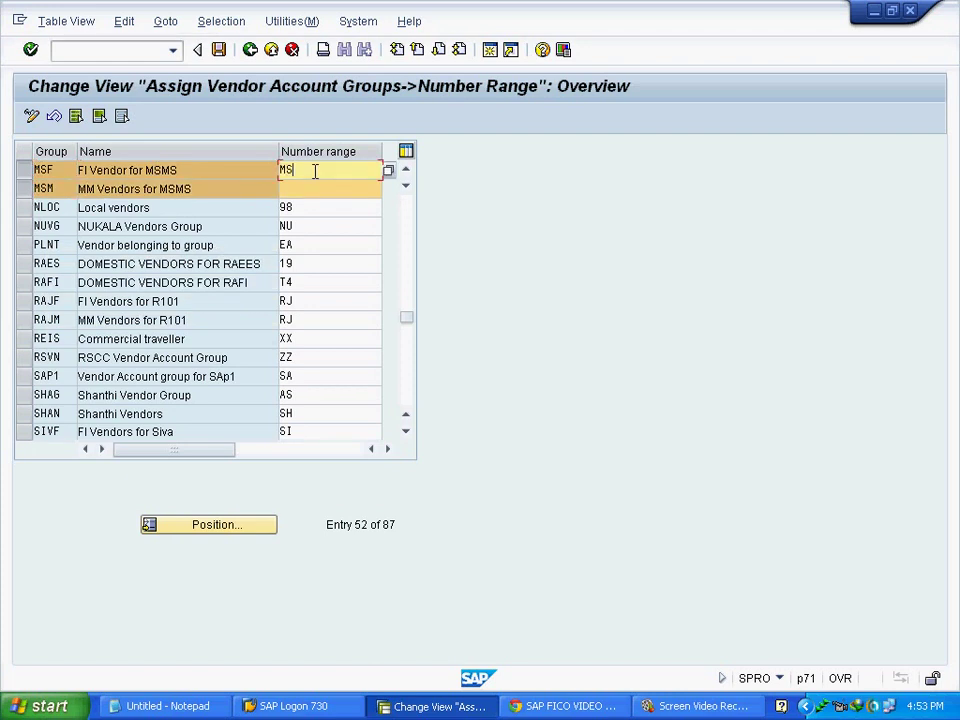
type("MS")
key("Tab")
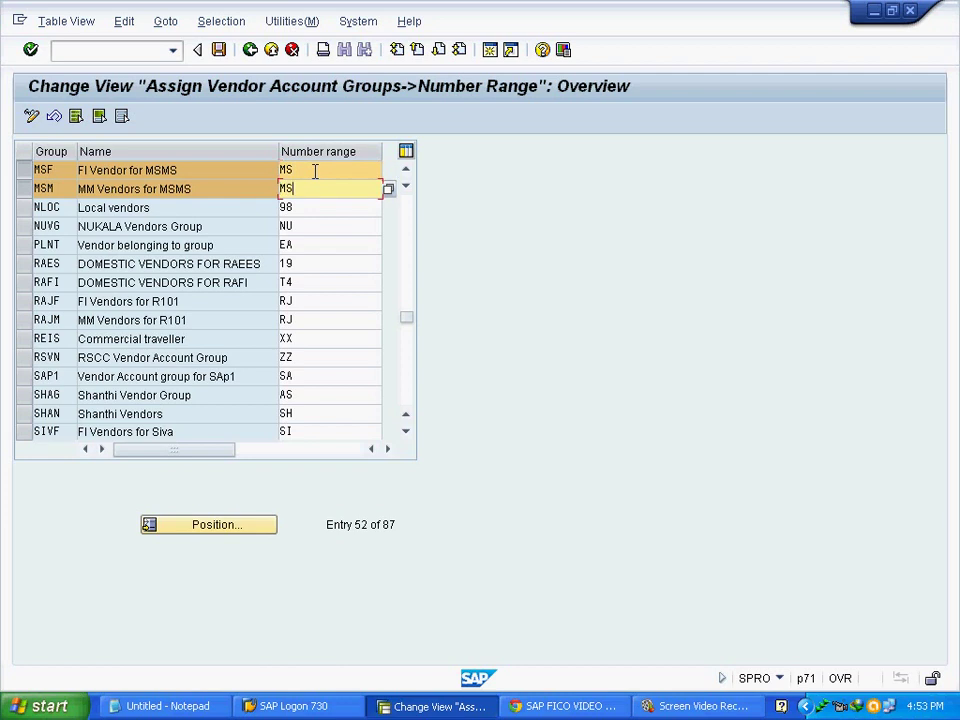
left_click(24, 189)
left_click(24, 170)
left_click(220, 50)
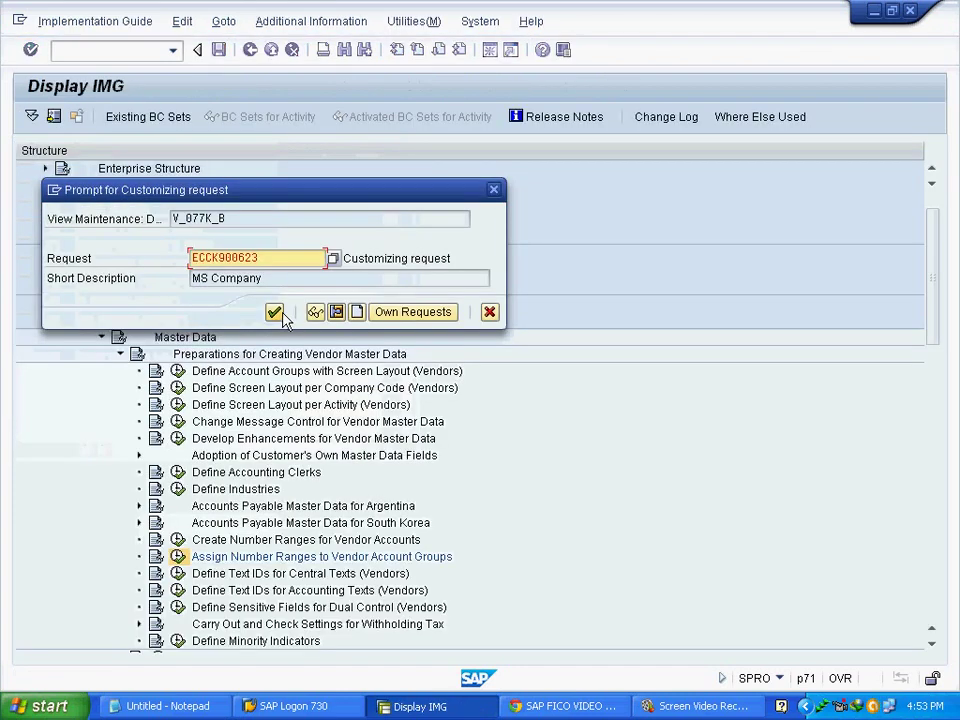
left_click(274, 311)
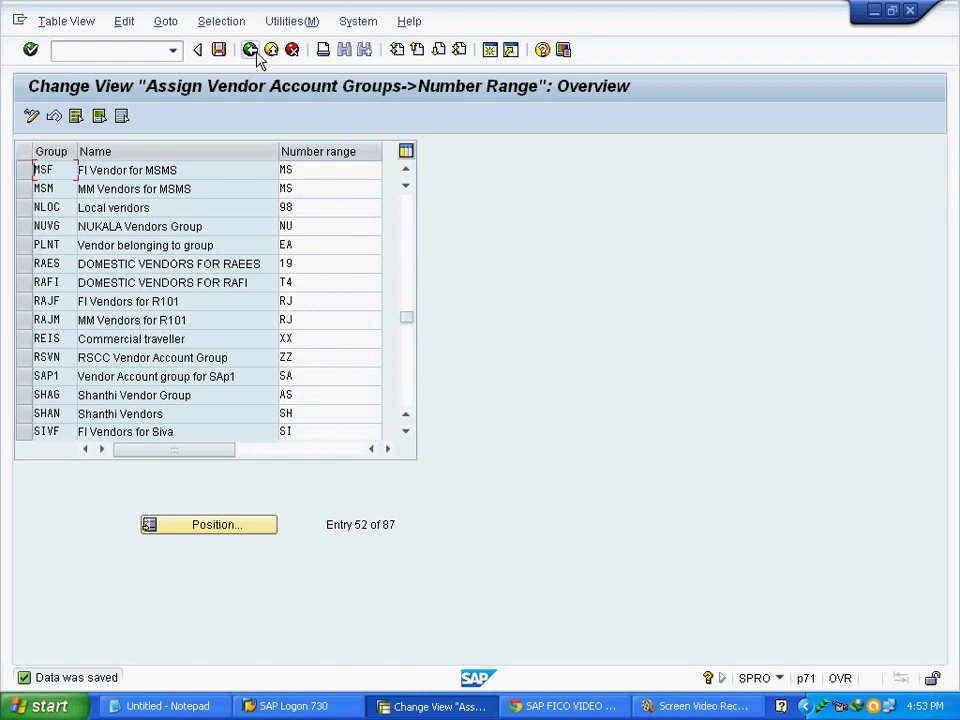
Check the Notepad checklist for the G/L account creation task, its transaction code and the Sundry Creditors account, and return to SAP.
left_click(172, 707)
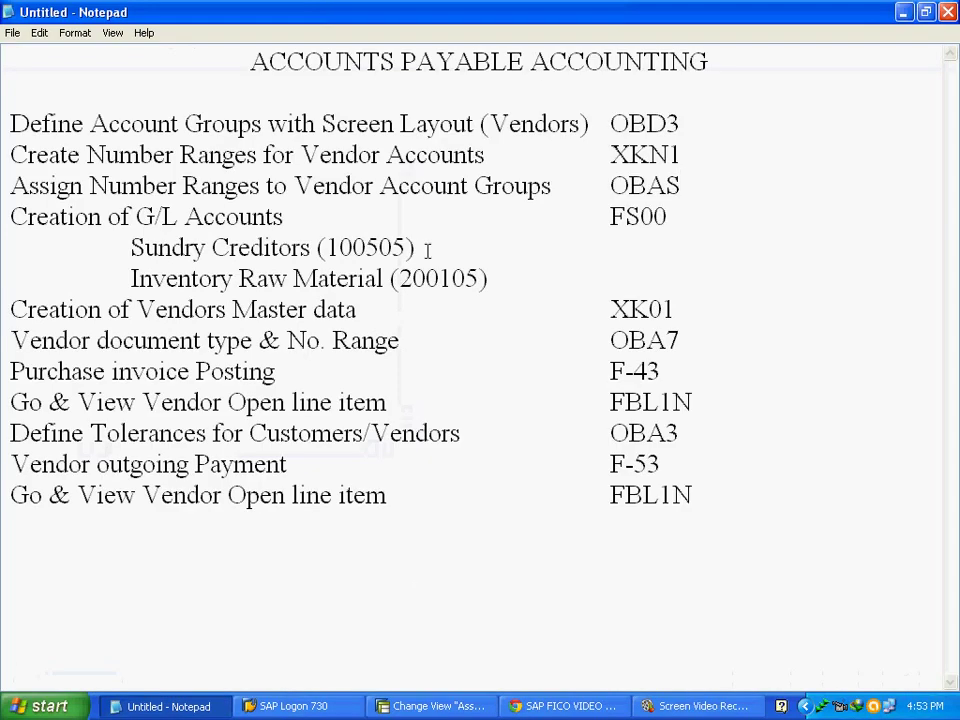
left_click_drag(12, 216, 674, 208)
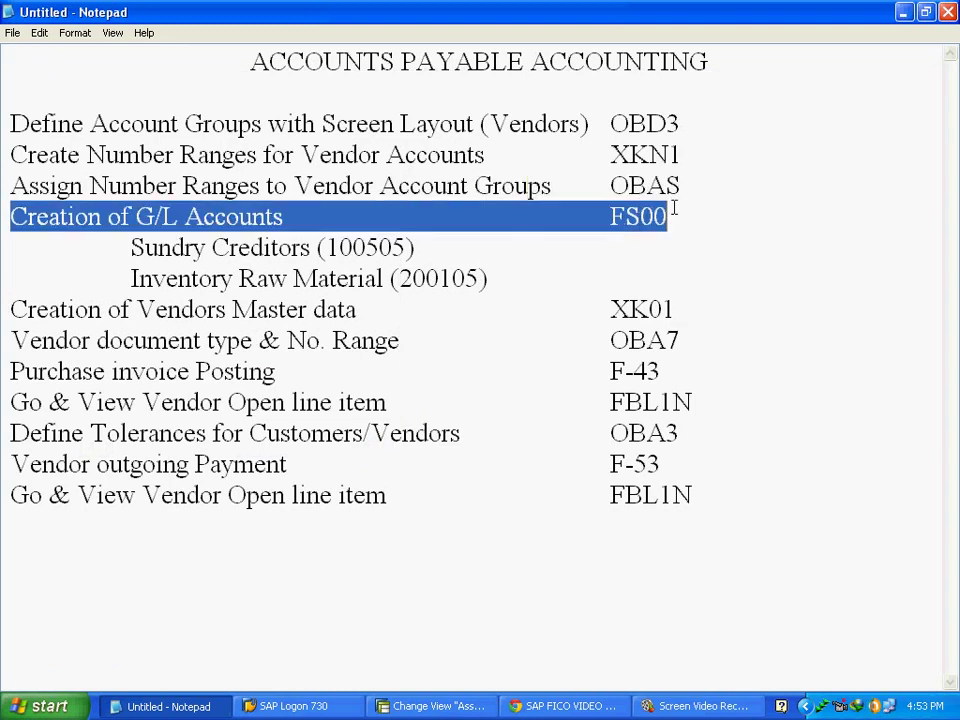
left_click(672, 218)
left_click_drag(131, 248, 418, 243)
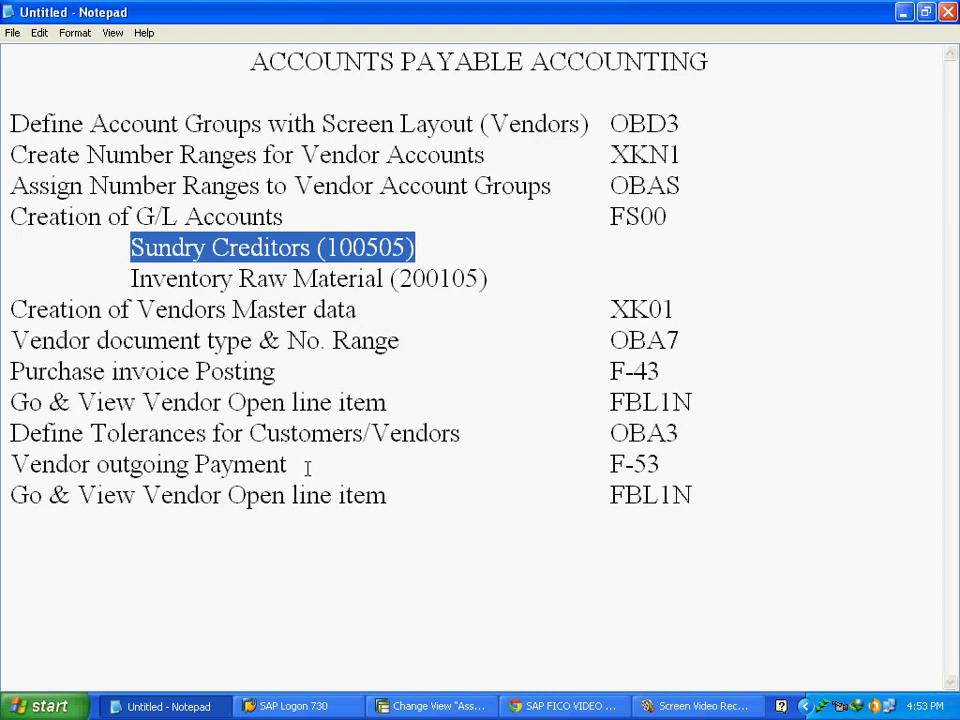
left_click(455, 706)
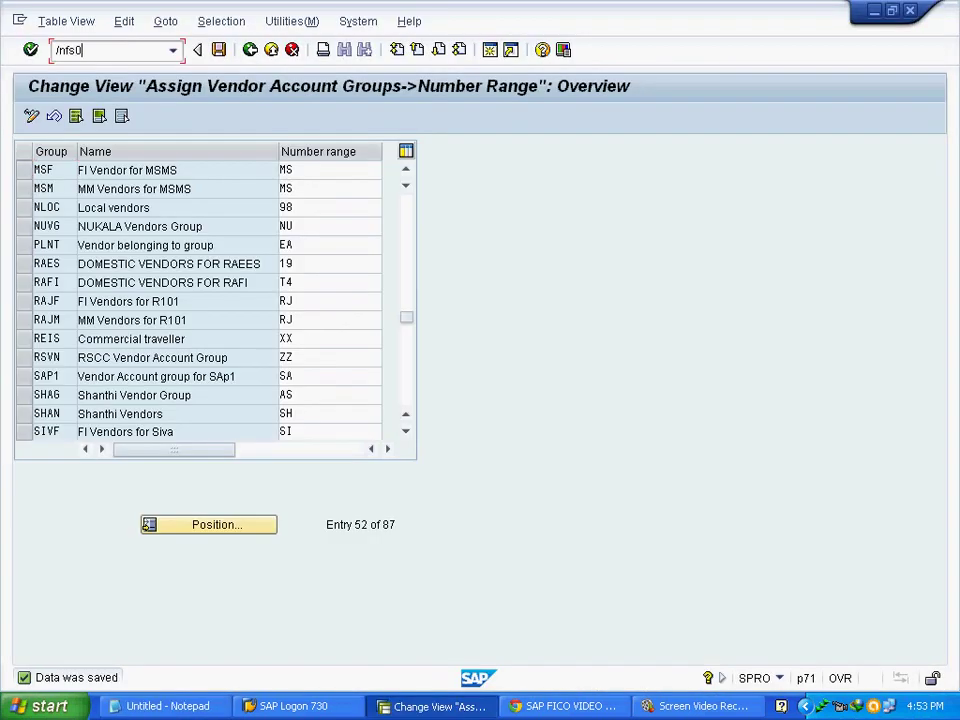
Call transaction FS00 and start creating G/L account 100505 in company code MSMS.
key("Return")
key("Return")
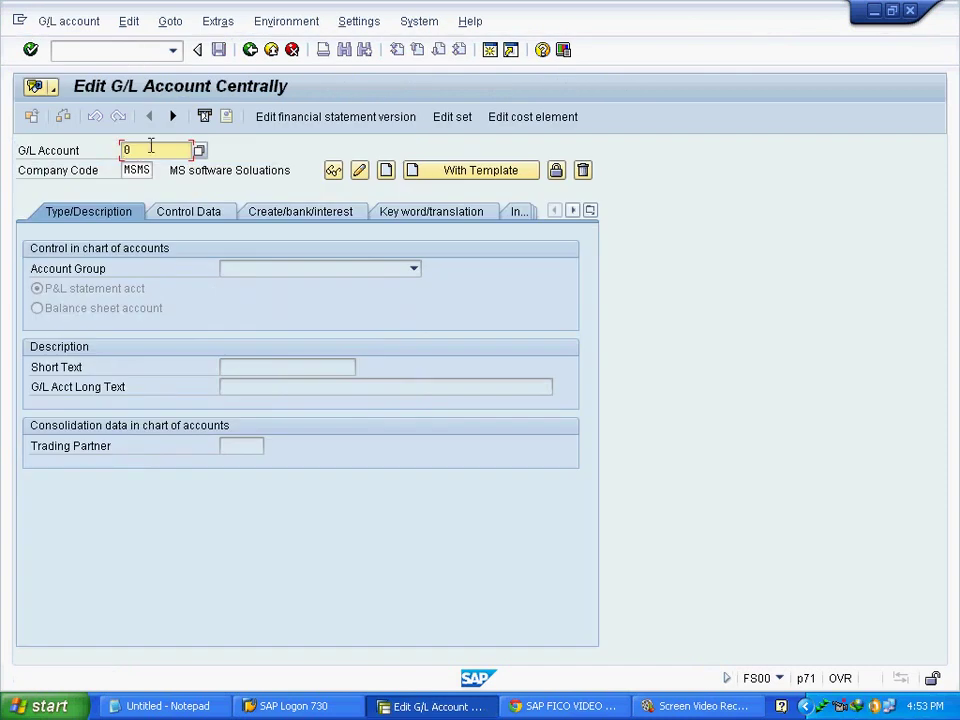
type("100505")
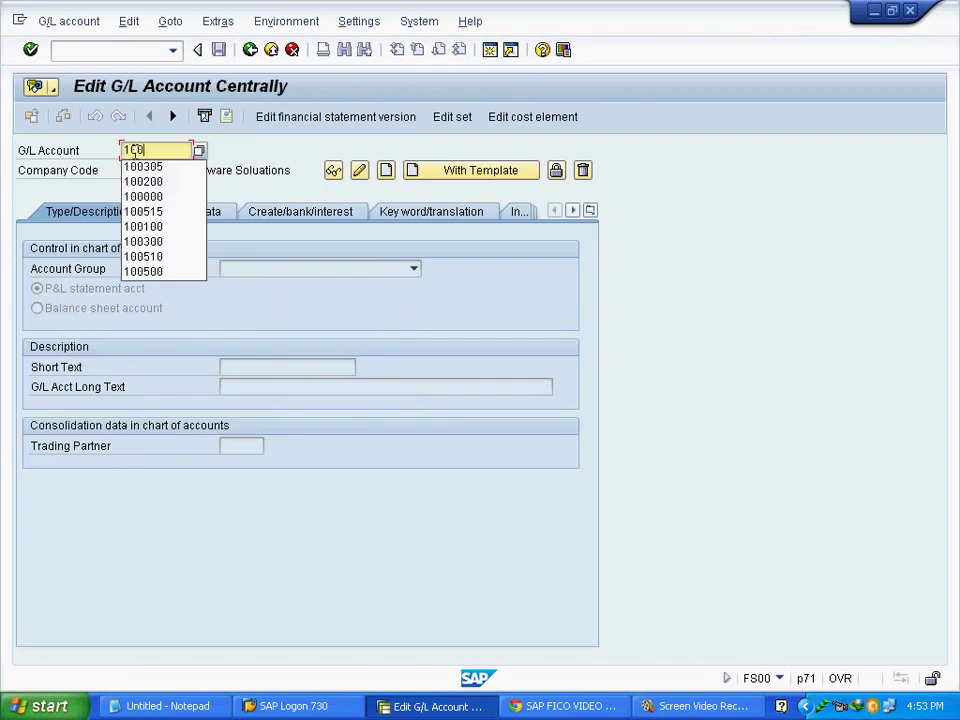
left_click(388, 174)
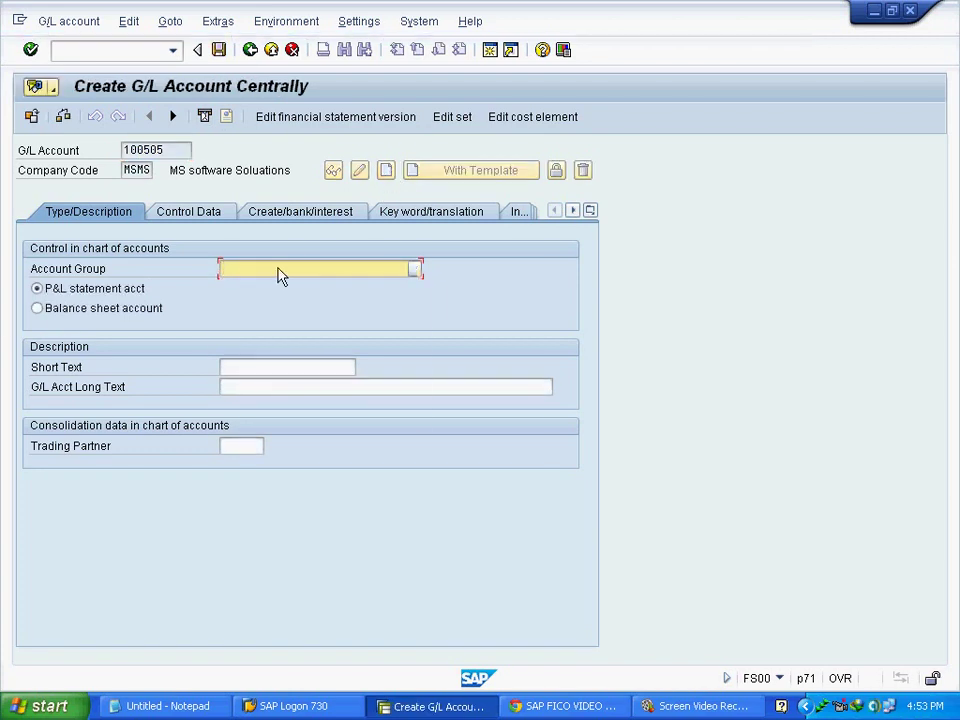
Assign the account group CurrentLiabilities&Provisions to the new G/L account and classify it as a balance sheet account.
left_click(281, 277)
left_click(288, 333)
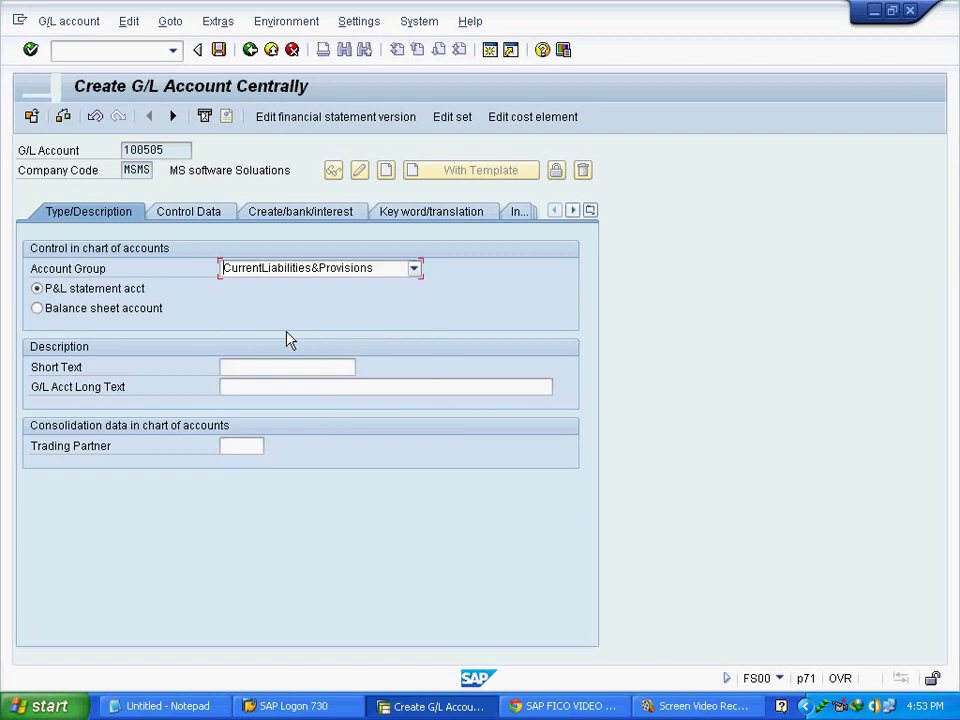
left_click(71, 311)
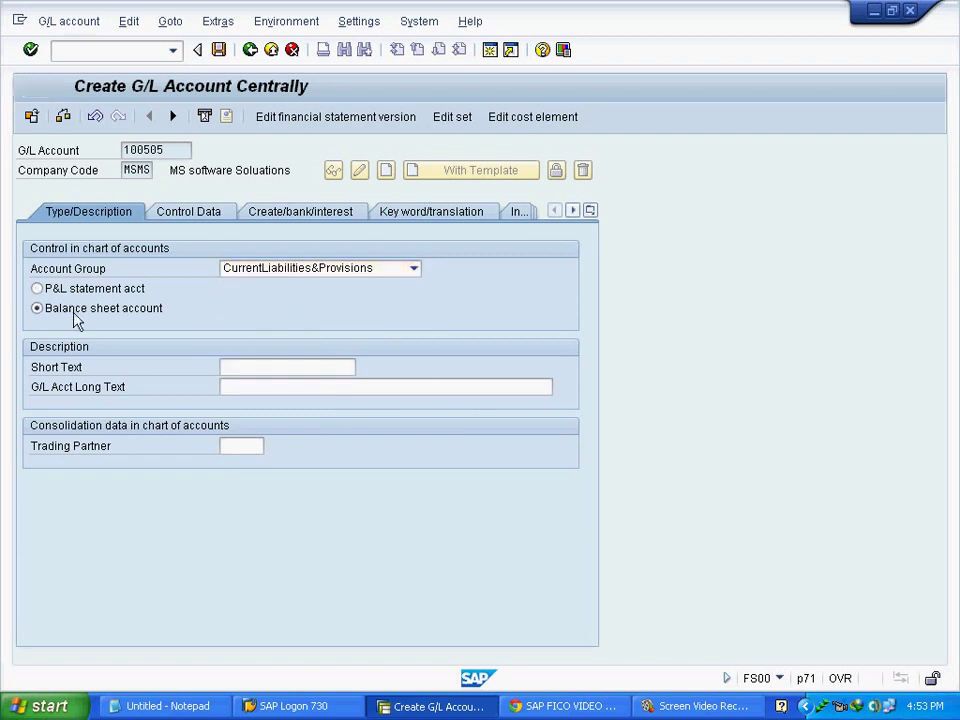
left_click(282, 369)
type("sU")
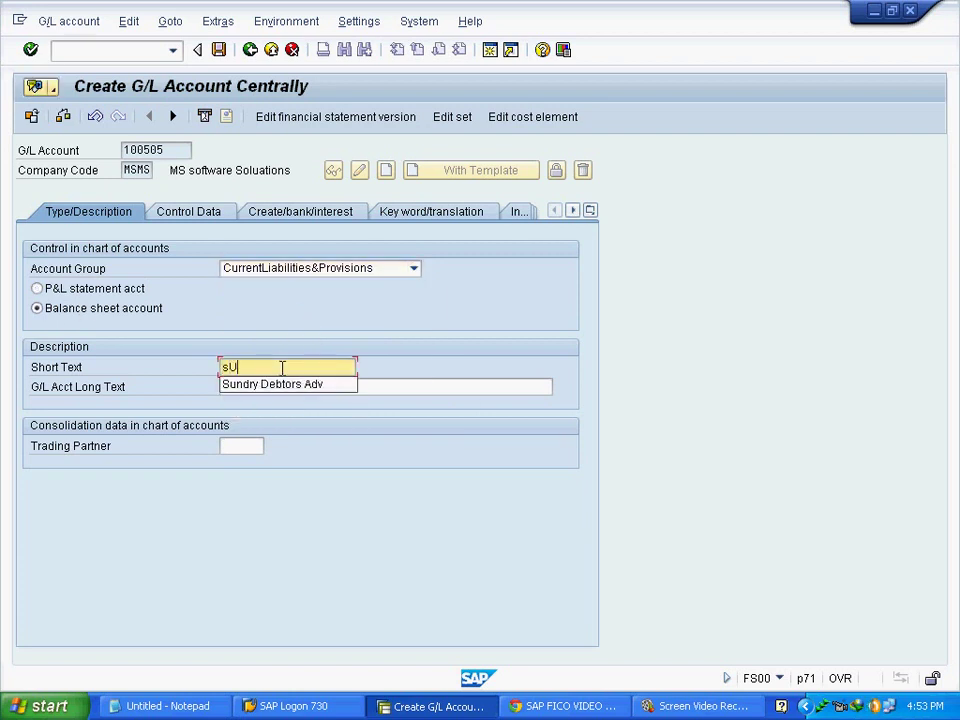
type("NDRY c")
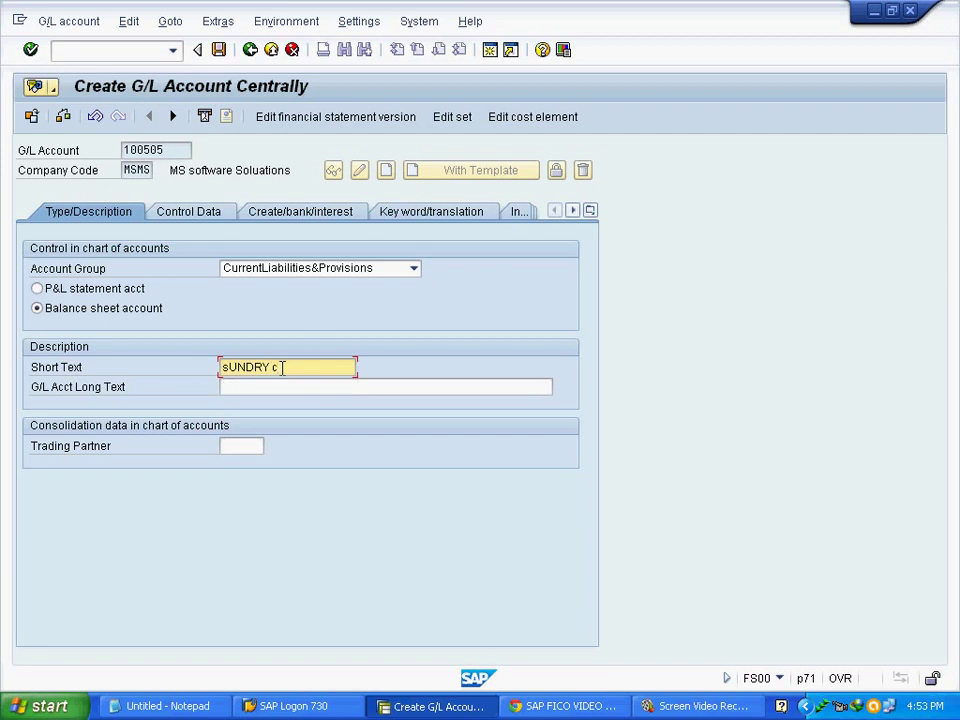
key("shift+Home")
key("BackSpace")
Enter Sundry Creditors as both the short text and the long text of the G/L account.
type("Sund")
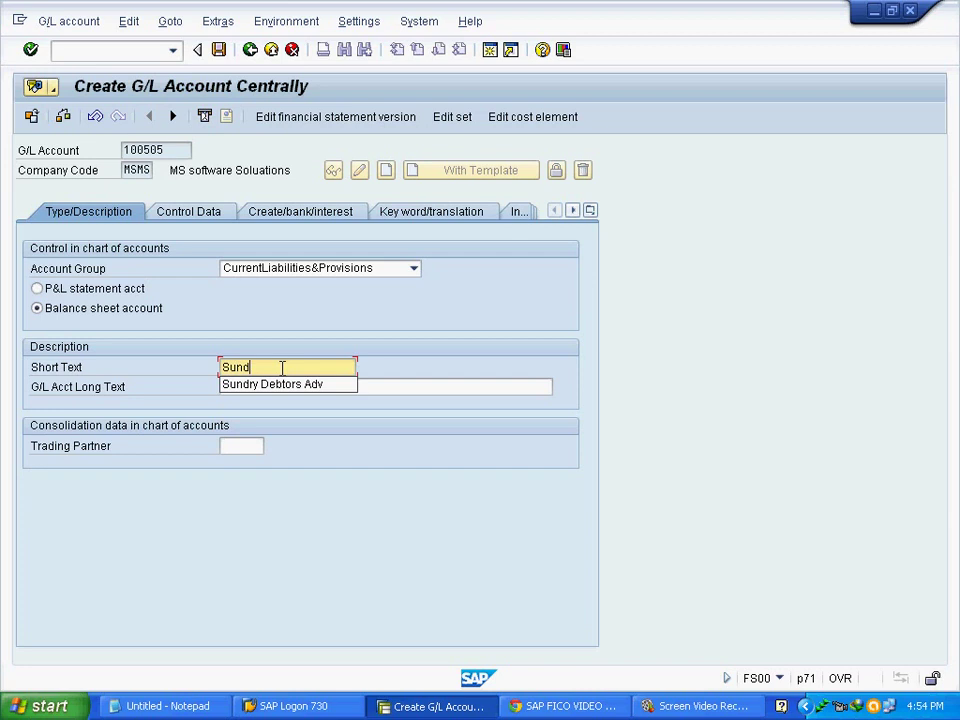
type("ry ")
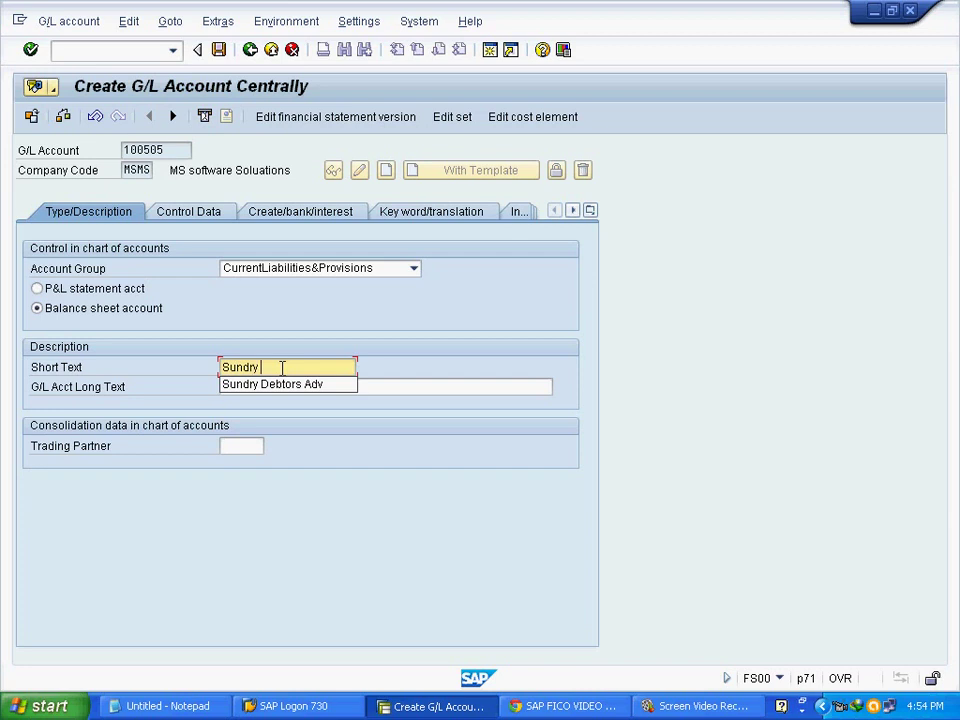
type("Creditors")
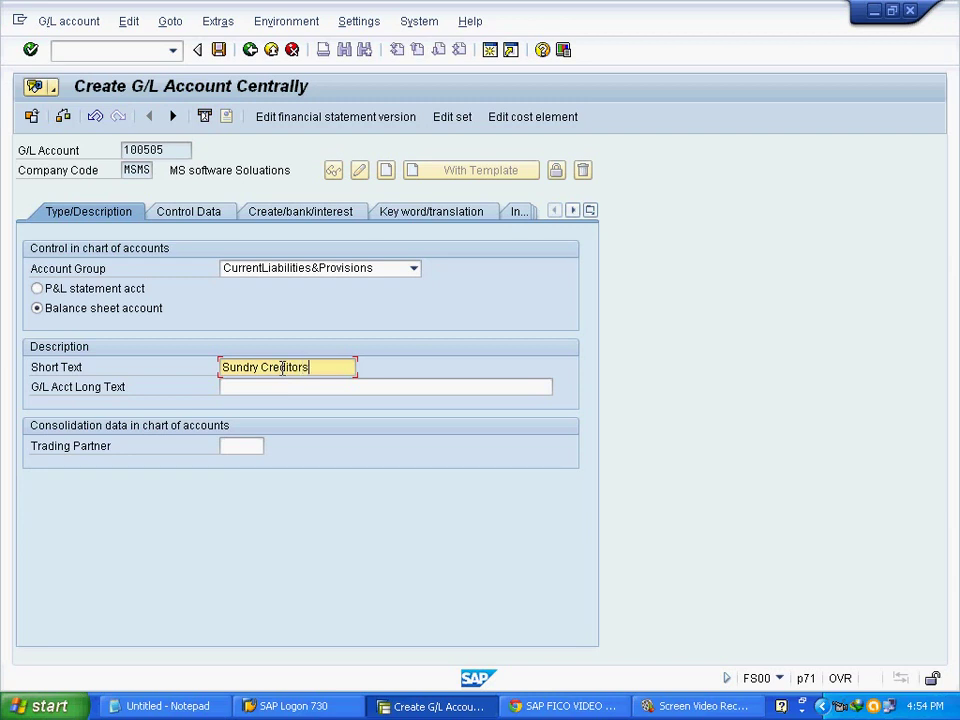
key("Tab")
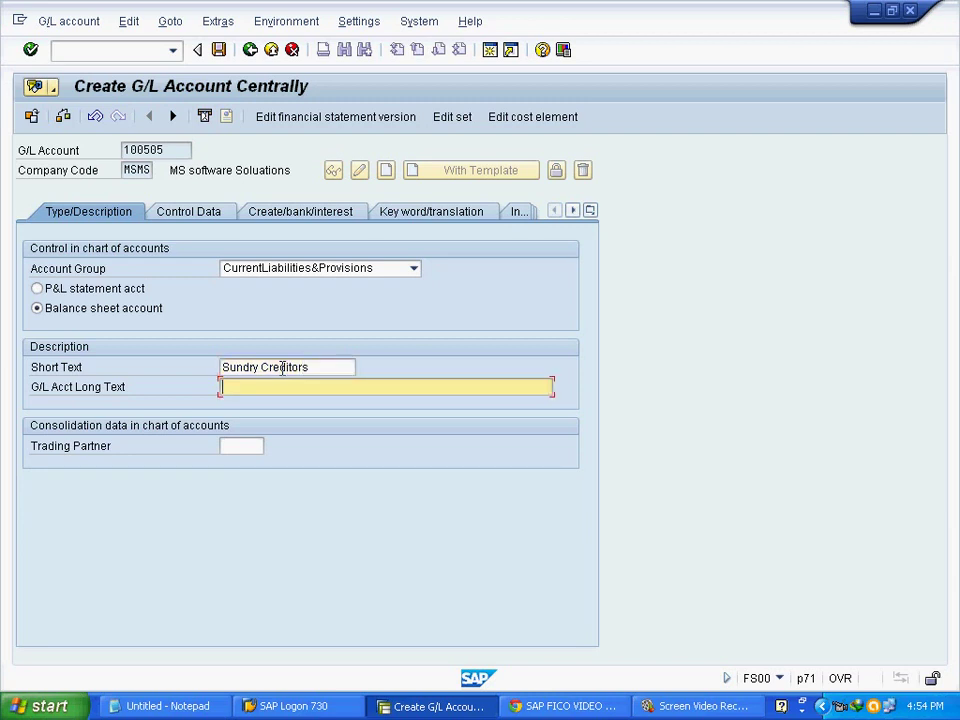
type("Sundry Creditors")
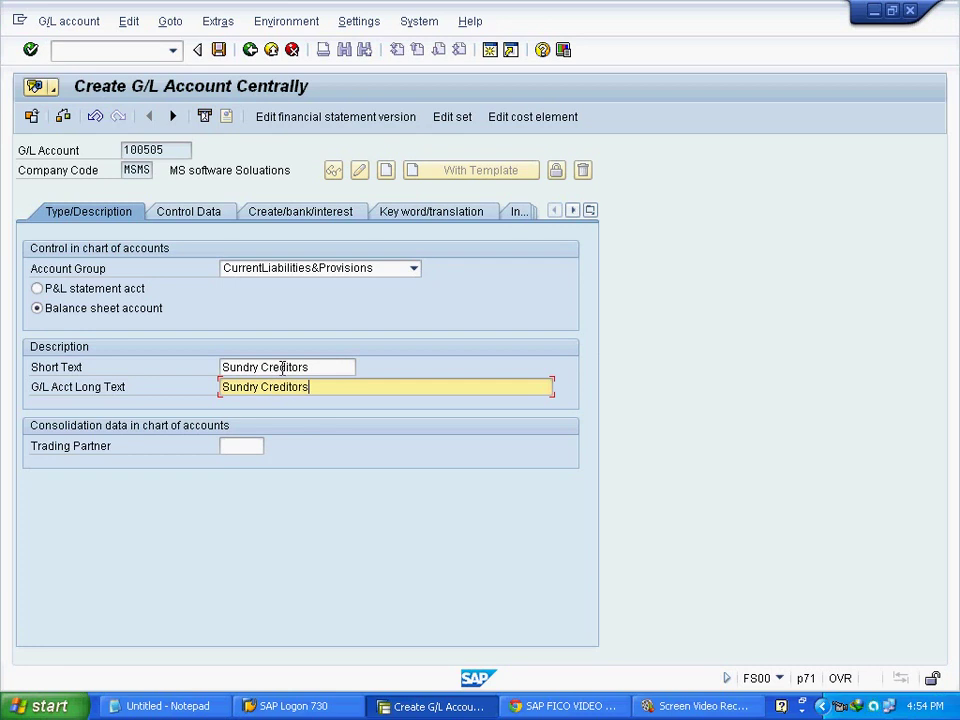
Enable line item display in the account's control data and choose sort key 012, Vendor number.
left_click(180, 222)
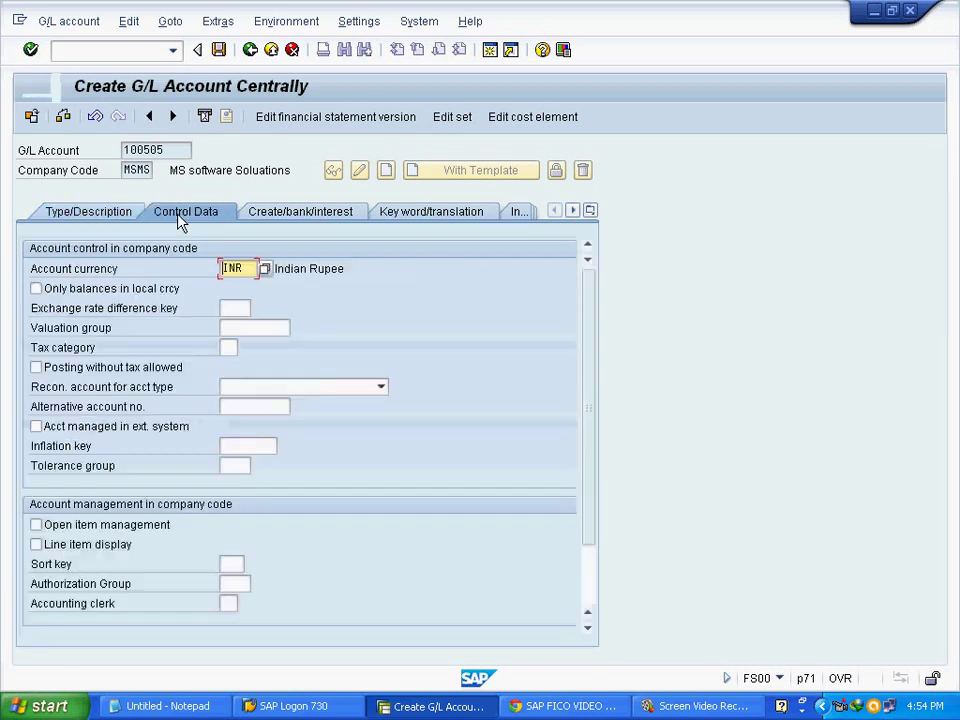
left_click(87, 549)
left_click(226, 565)
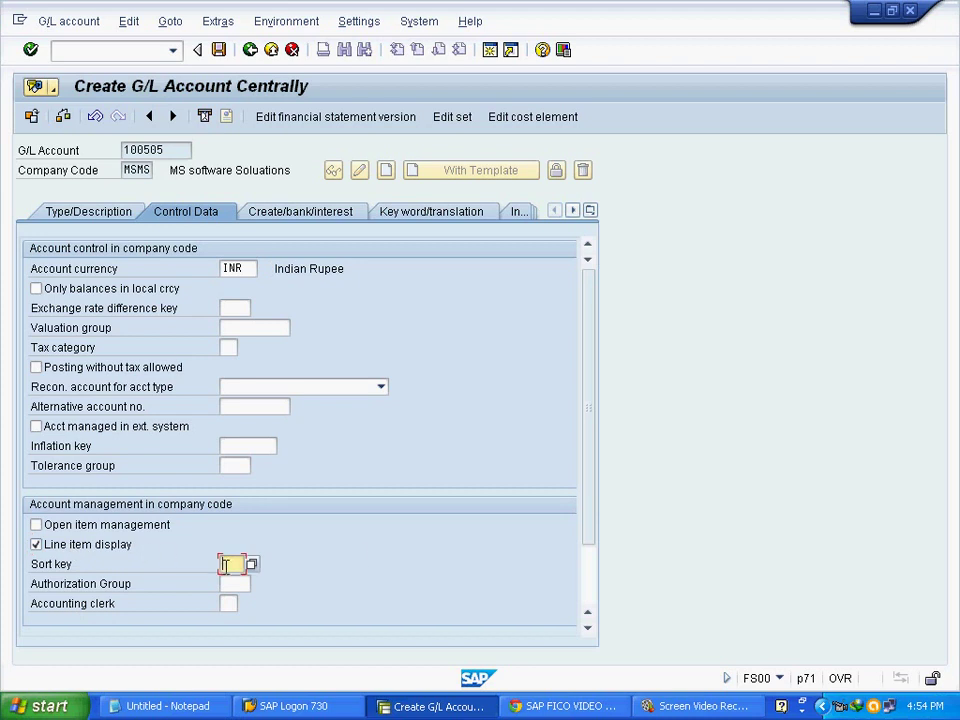
left_click(251, 572)
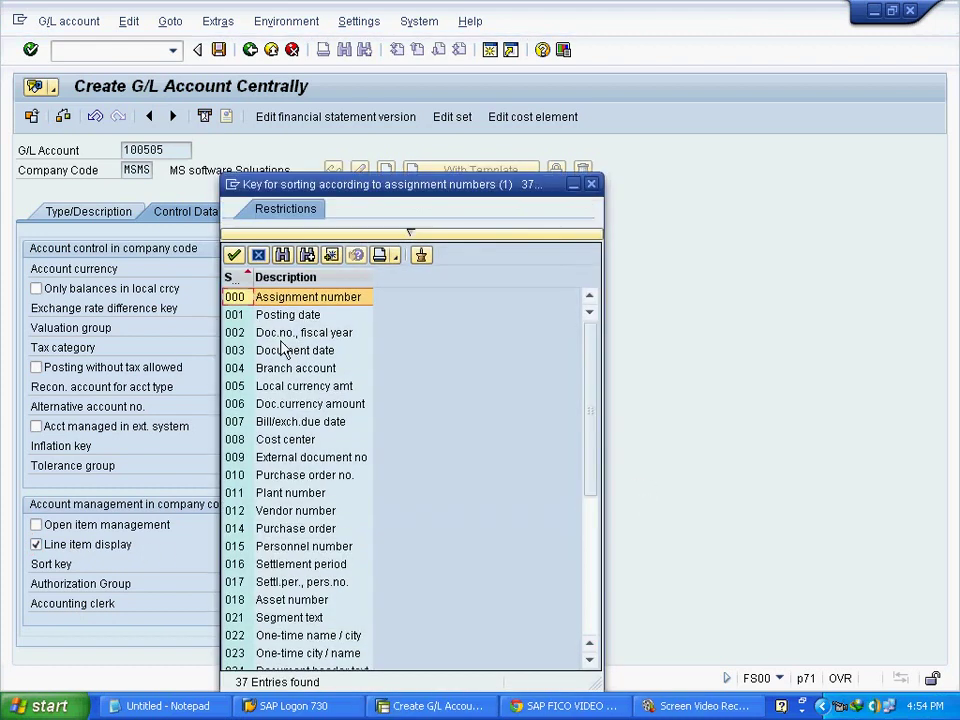
left_click(276, 513)
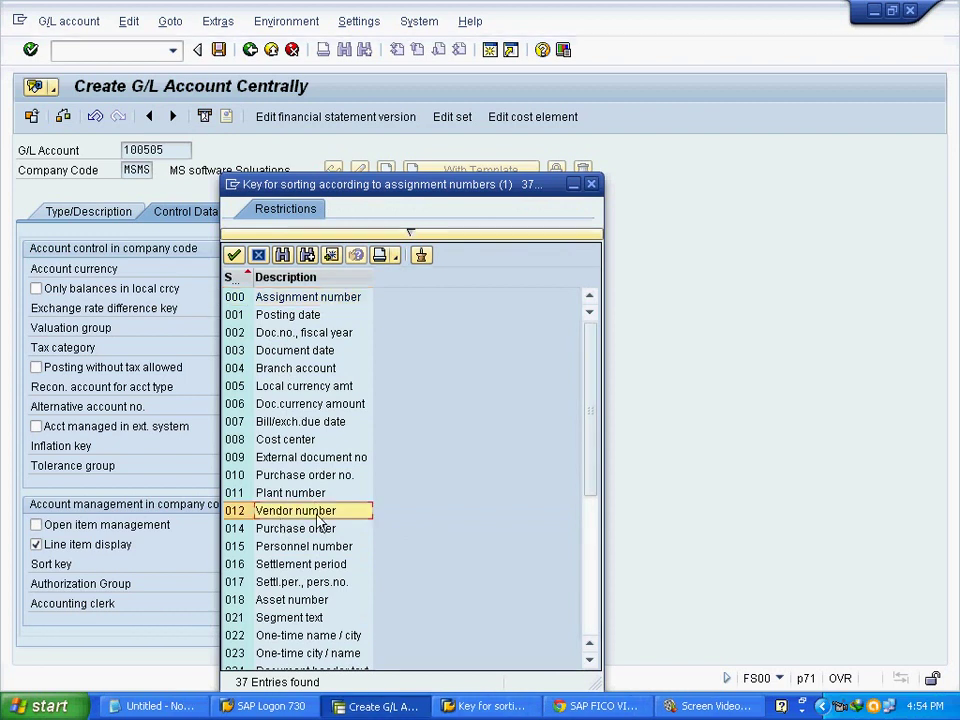
left_click(233, 255)
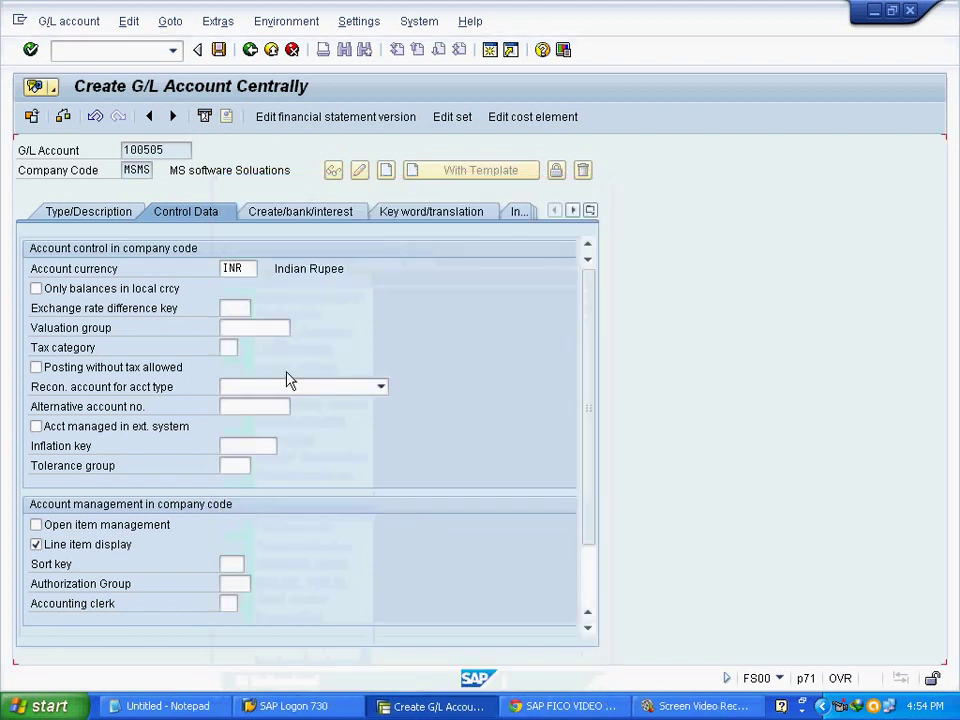
Set the field status group to G067, Reconciliation accounts, and save G/L account 100505.
left_click(320, 218)
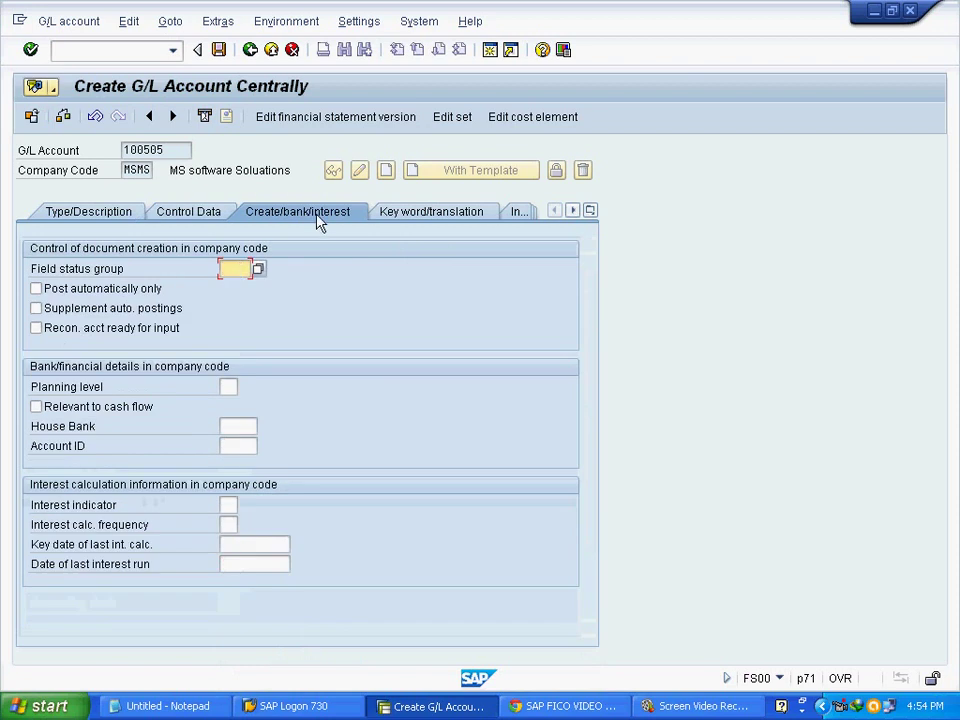
left_click(258, 269)
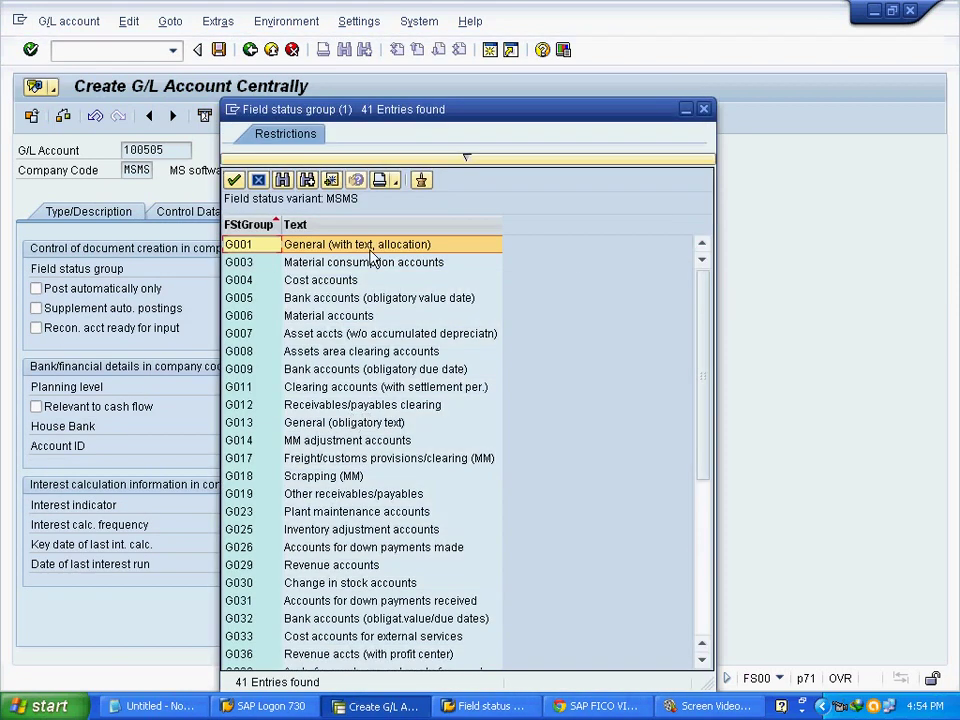
left_click(284, 183)
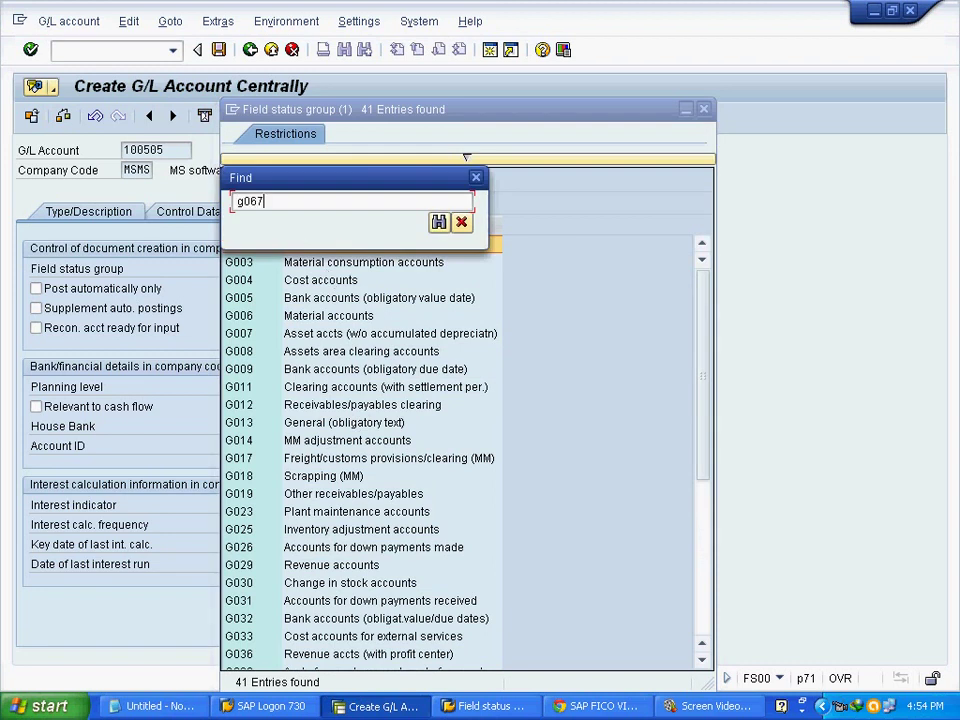
type("g067")
key("Return")
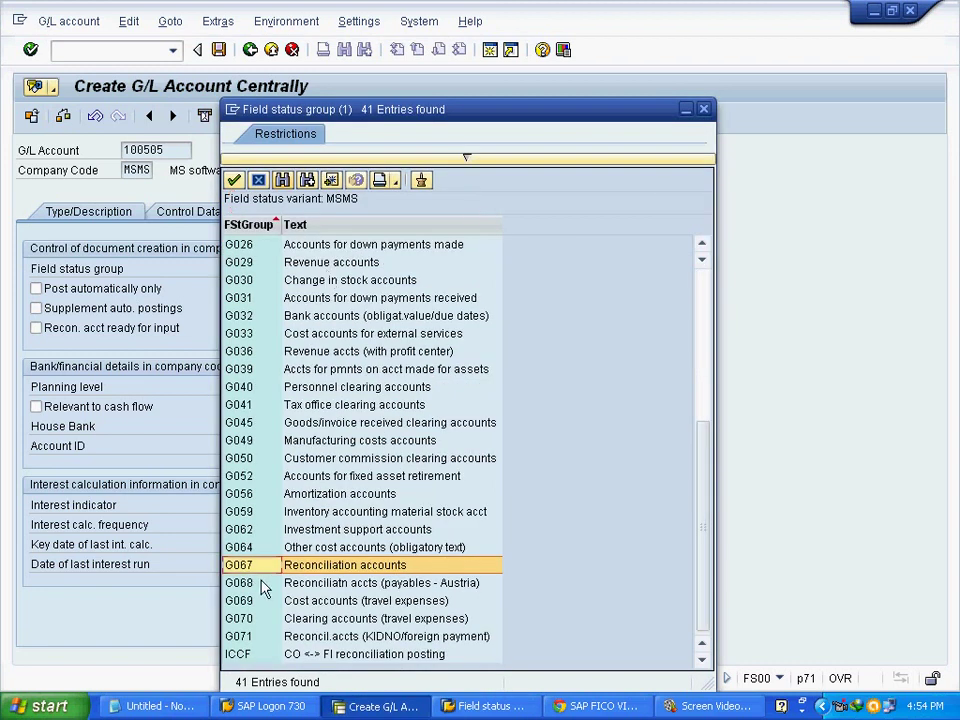
double_click(439, 566)
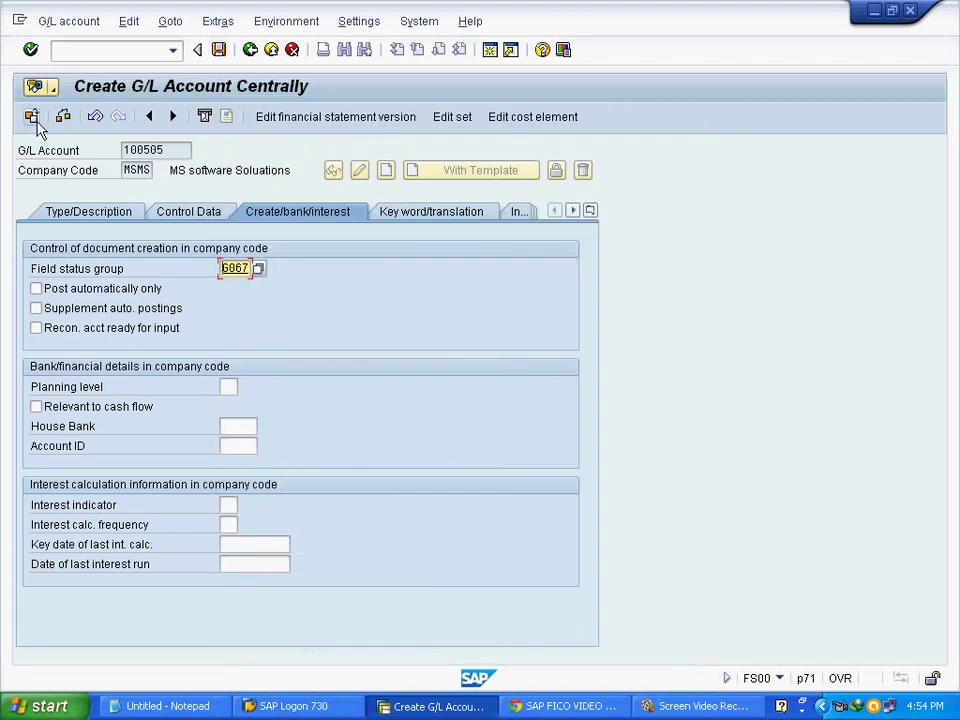
left_click(218, 52)
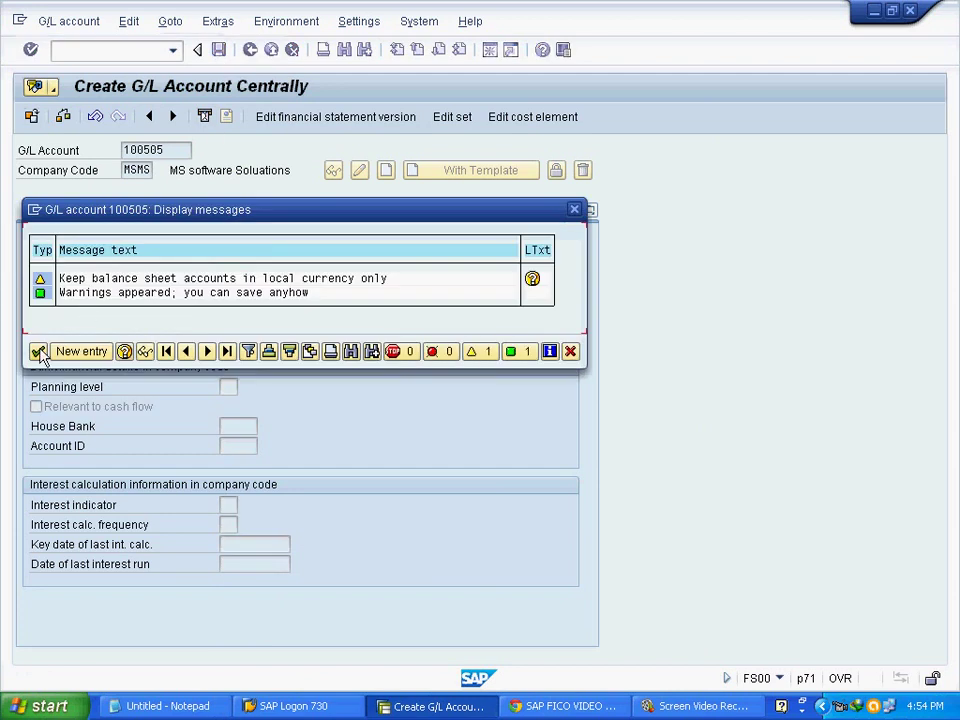
left_click(38, 352)
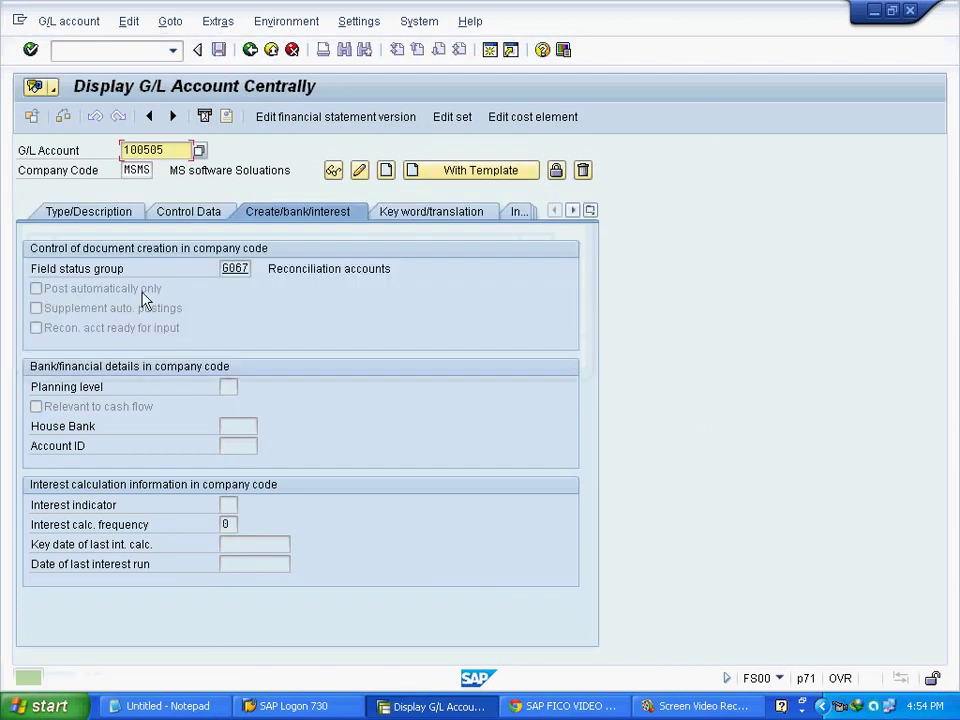
Open the control data of account 100505 for changes, enable Only balances in local crcy and set the reconciliation account type to Vendors.
left_click(206, 218)
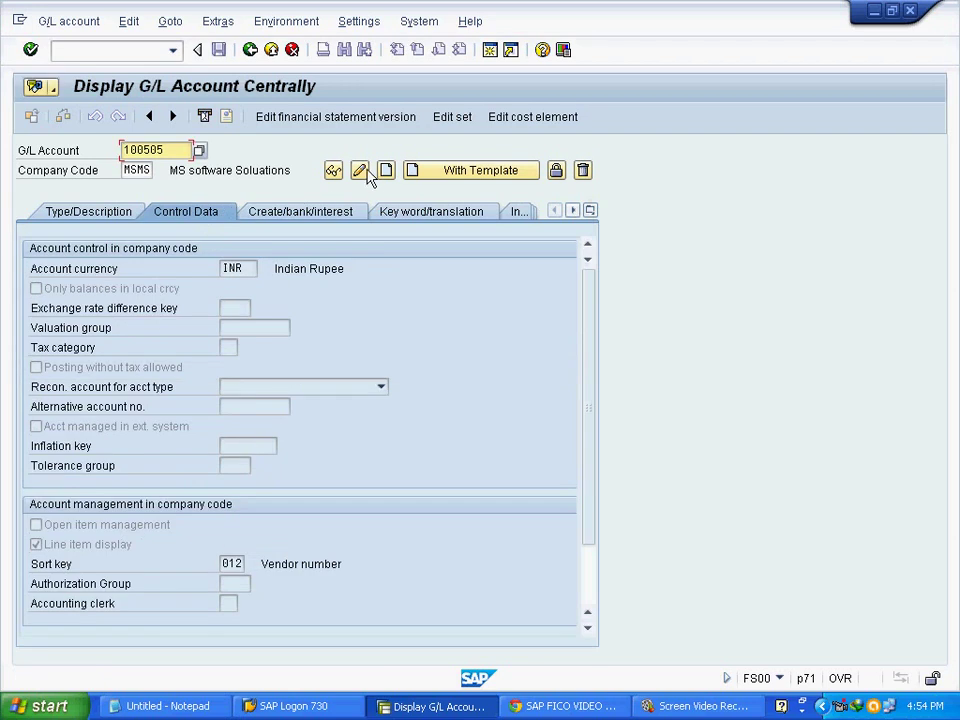
left_click(359, 170)
left_click(36, 288)
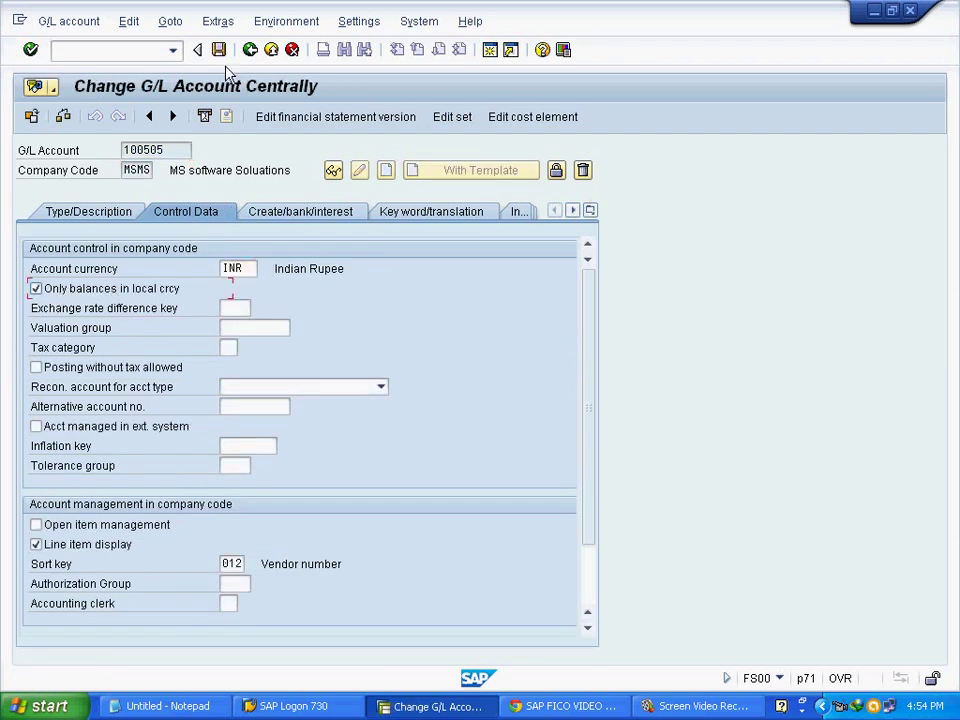
left_click(36, 288)
left_click(133, 290)
left_click(279, 389)
left_click(279, 389)
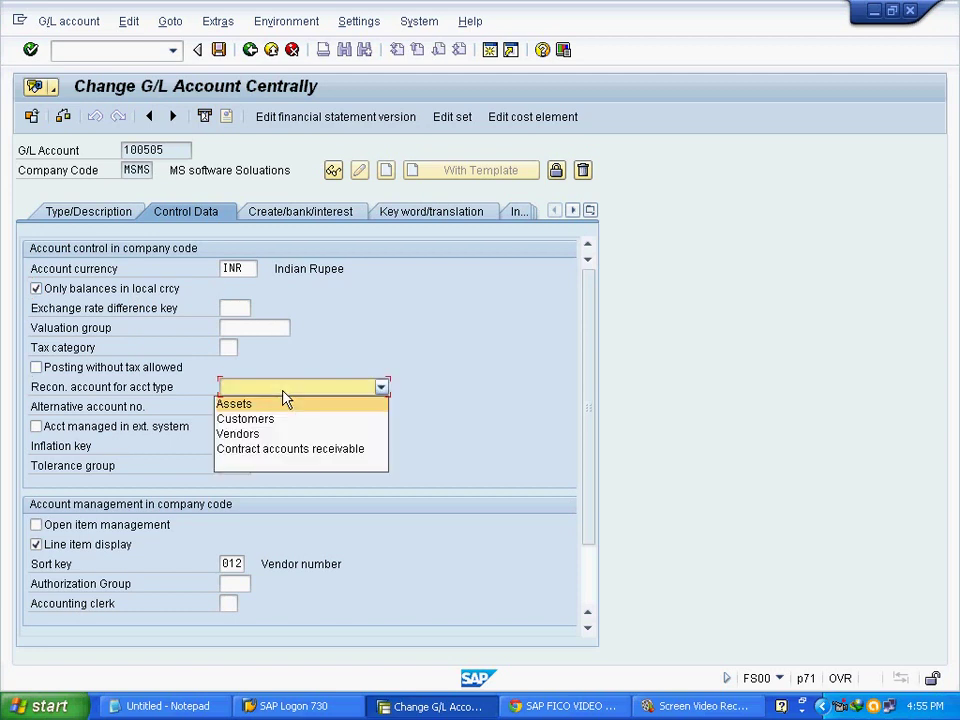
left_click(283, 436)
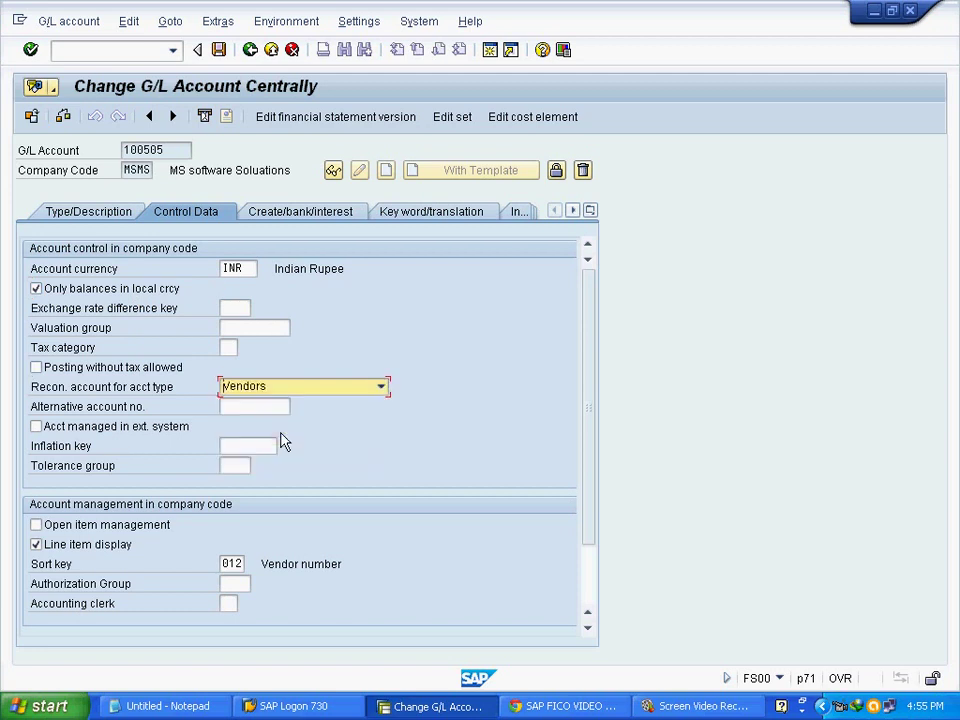
Disable Only balances in local crcy for the Sundry Creditors account and save the changes.
left_click(38, 288)
left_click(120, 388)
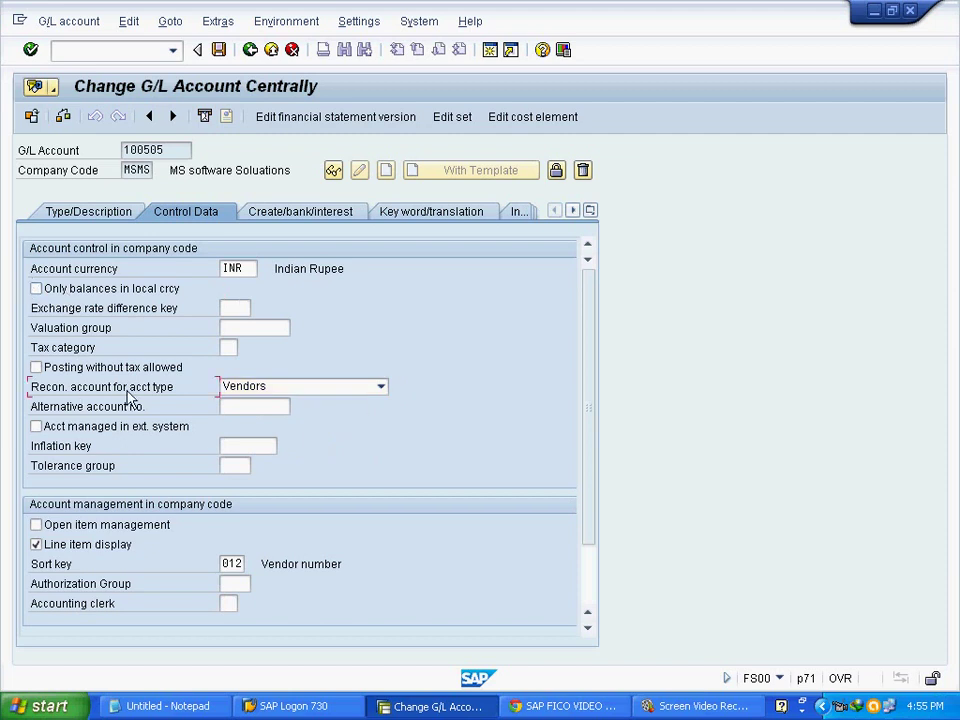
left_click(218, 49)
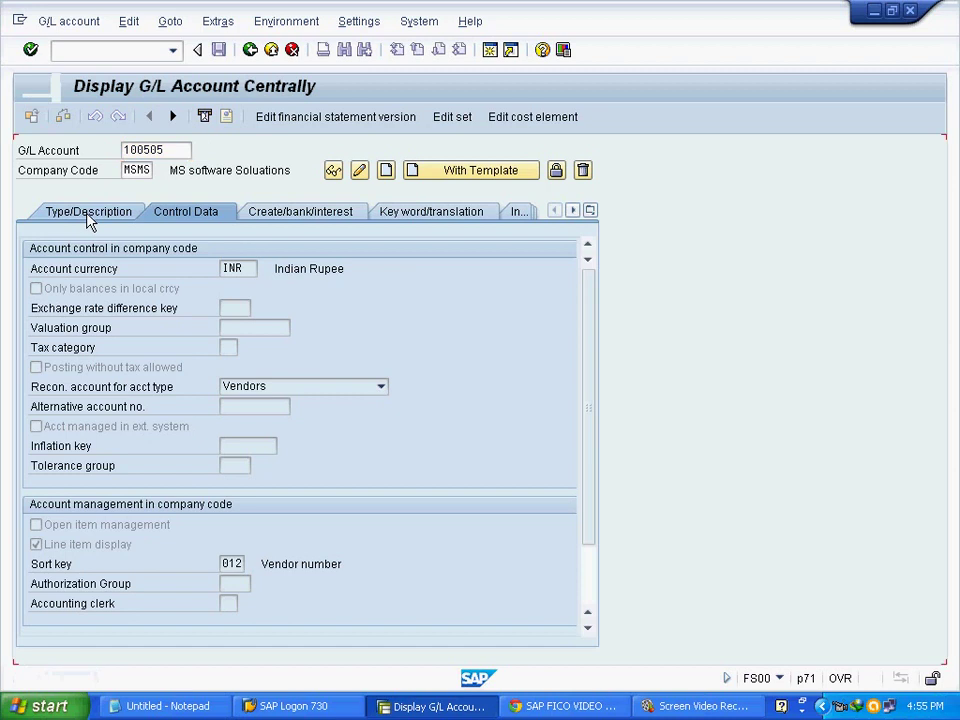
Check the account's description data, switch to the Notepad task list and highlight the entry Inventory Raw Material (200105).
left_click(112, 216)
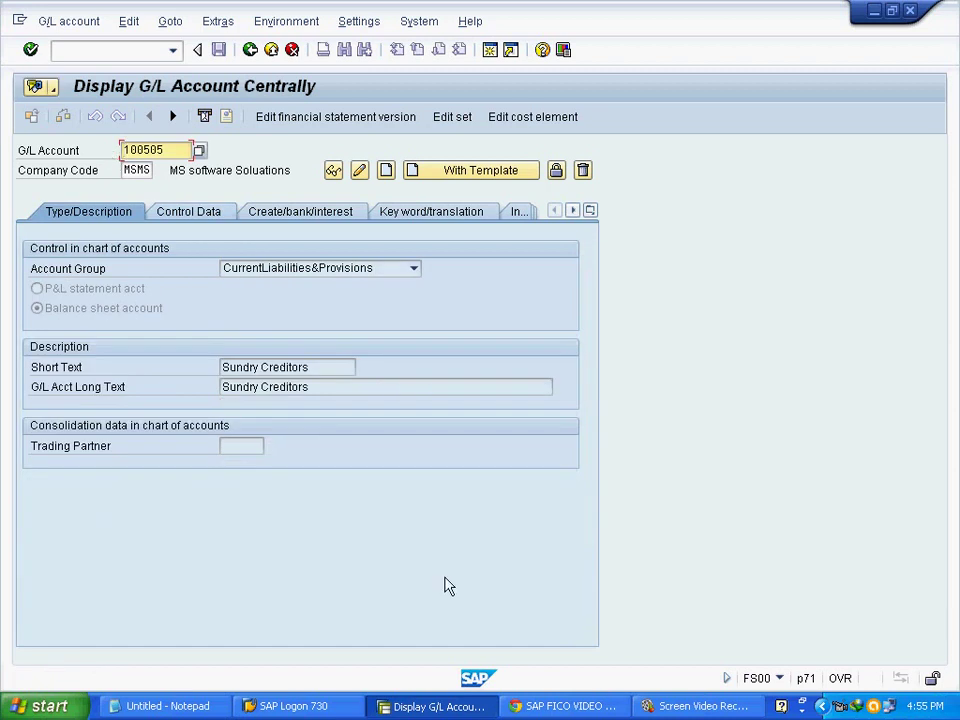
left_click(176, 708)
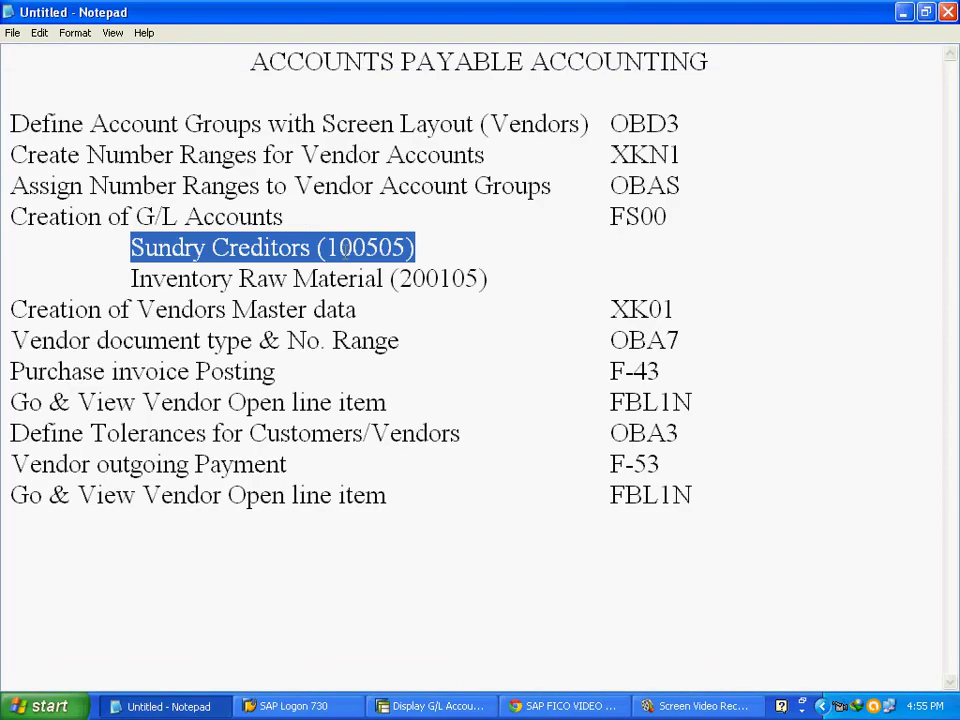
left_click(441, 253)
left_click_drag(133, 278, 486, 279)
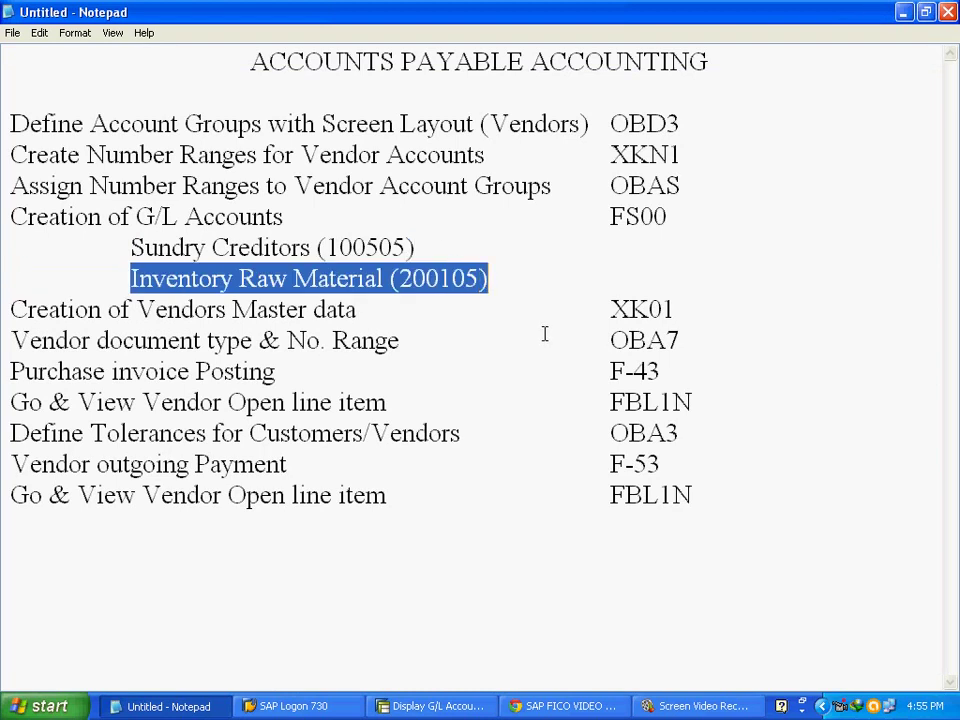
Switch back to SAP and start creating G/L account 200105 in company code MSMS.
left_click(440, 706)
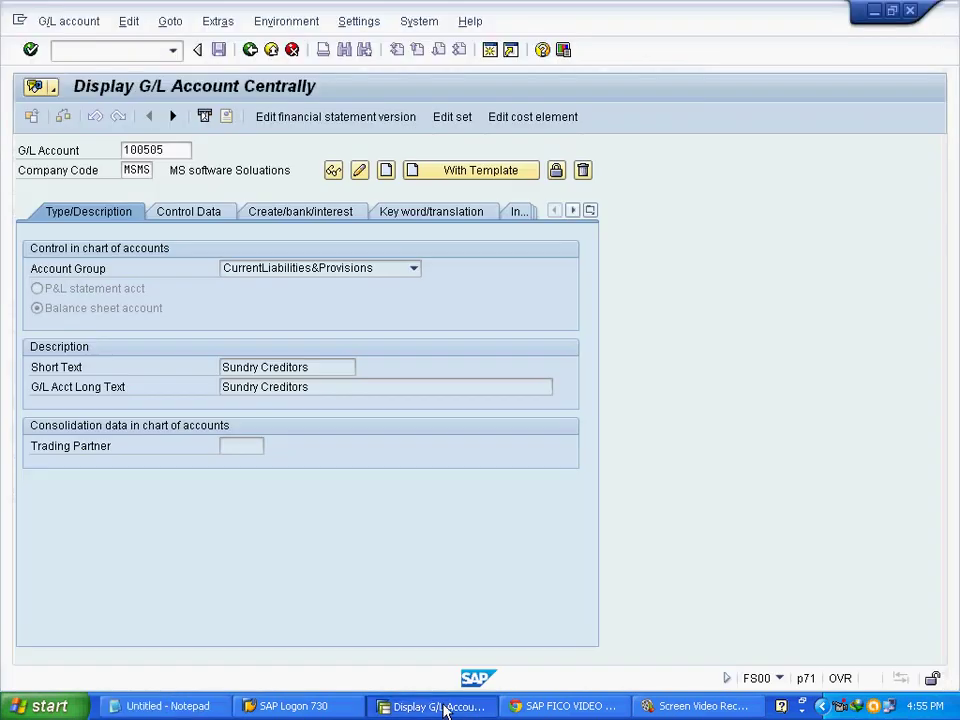
type("200")
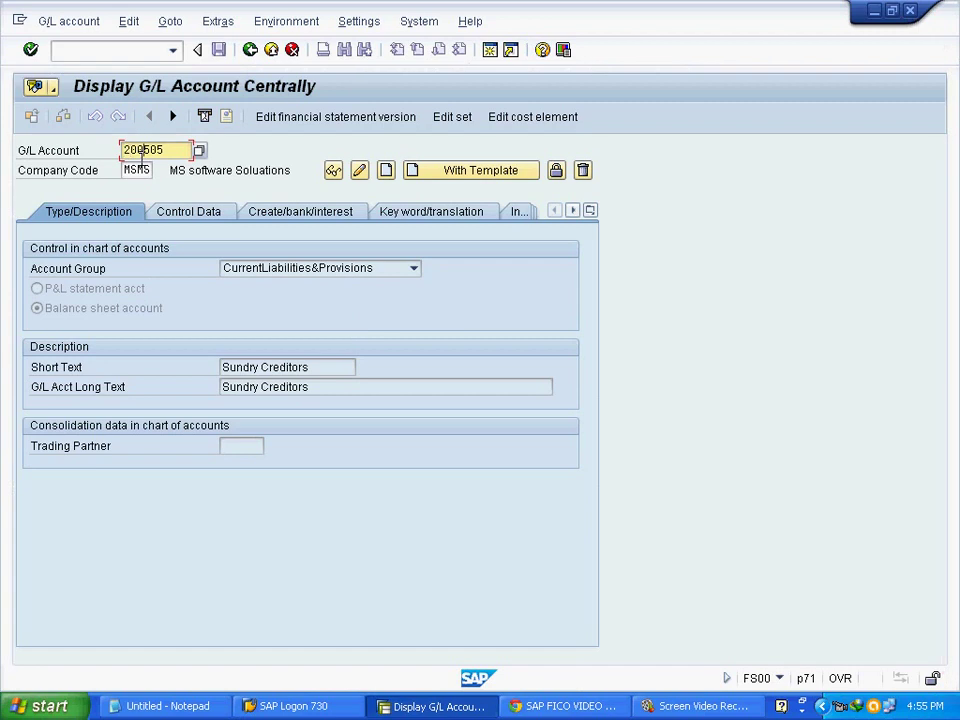
left_click(387, 172)
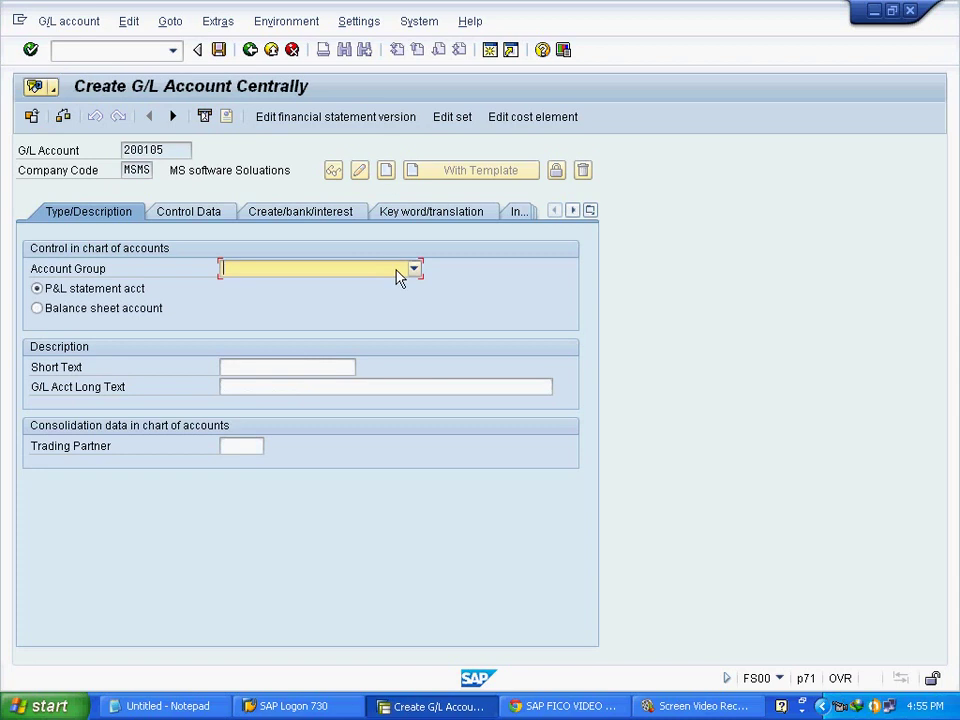
Assign the account group Current assets to account 200105 and classify it as a balance sheet account.
left_click(293, 270)
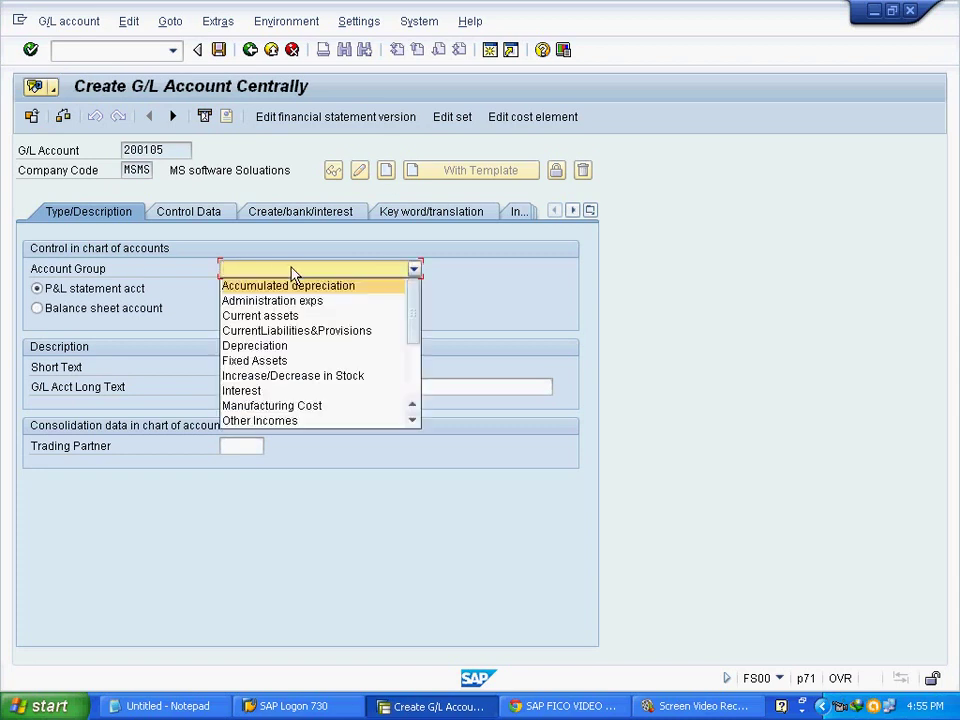
left_click(300, 318)
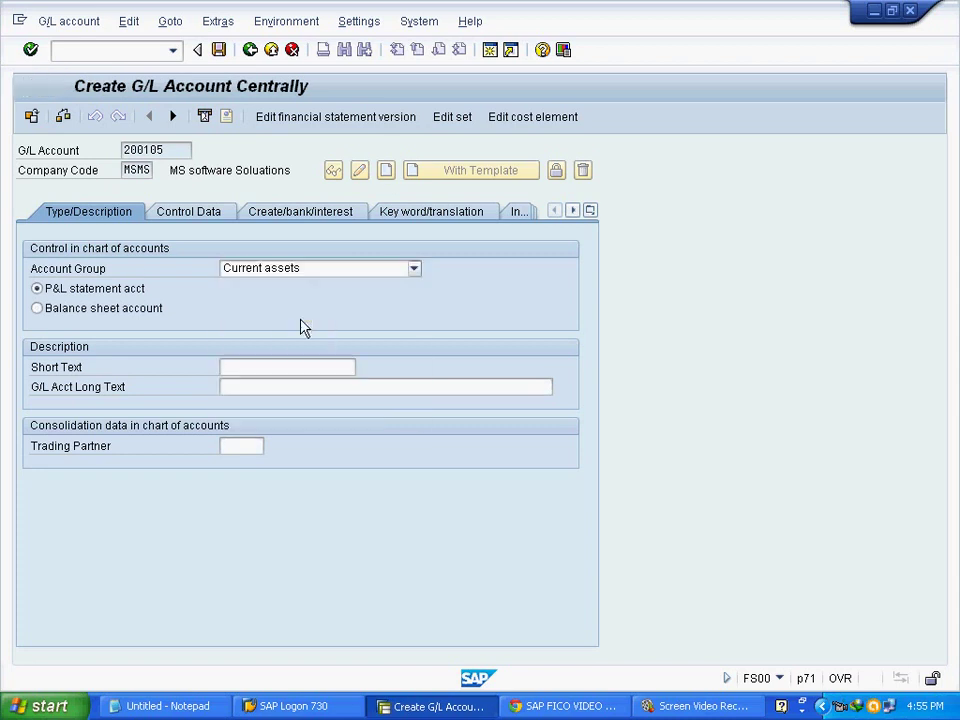
left_click(38, 309)
Enter Inventory Raw Materi as the short text and Inventory Raw Material as the long text of the account.
left_click(271, 367)
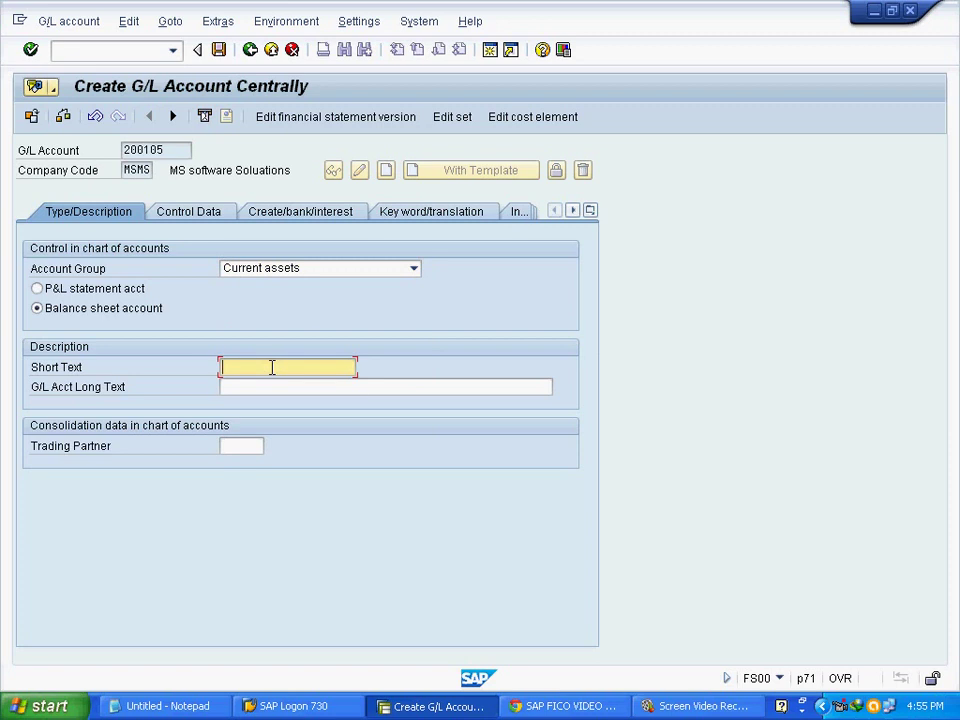
type("Inventory Raw Materi")
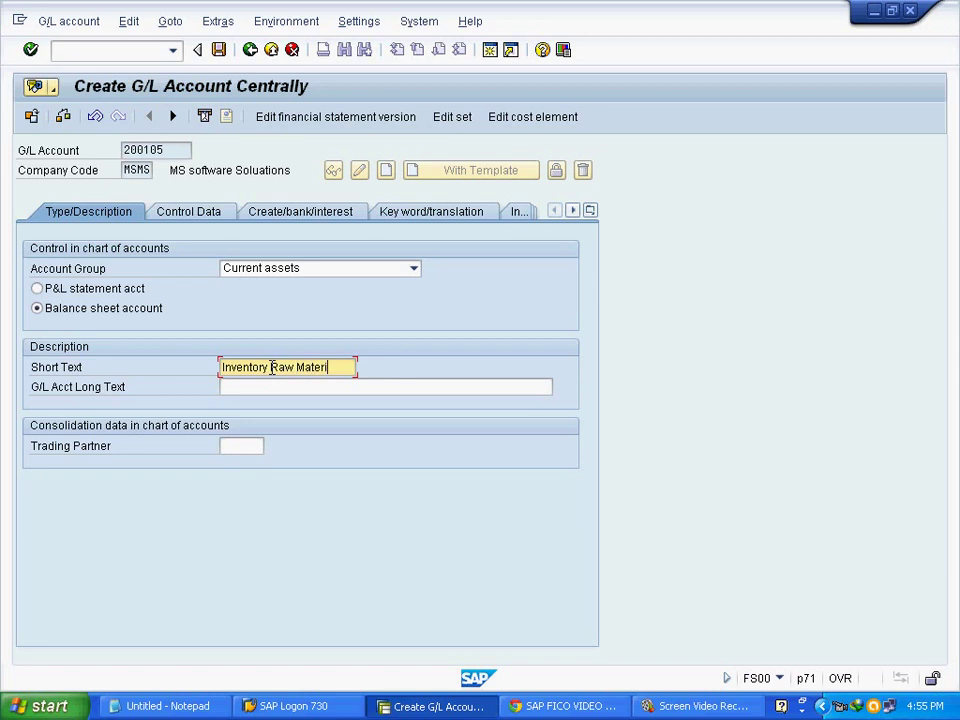
key("shift+Home")
key("ctrl+c")
key("Tab")
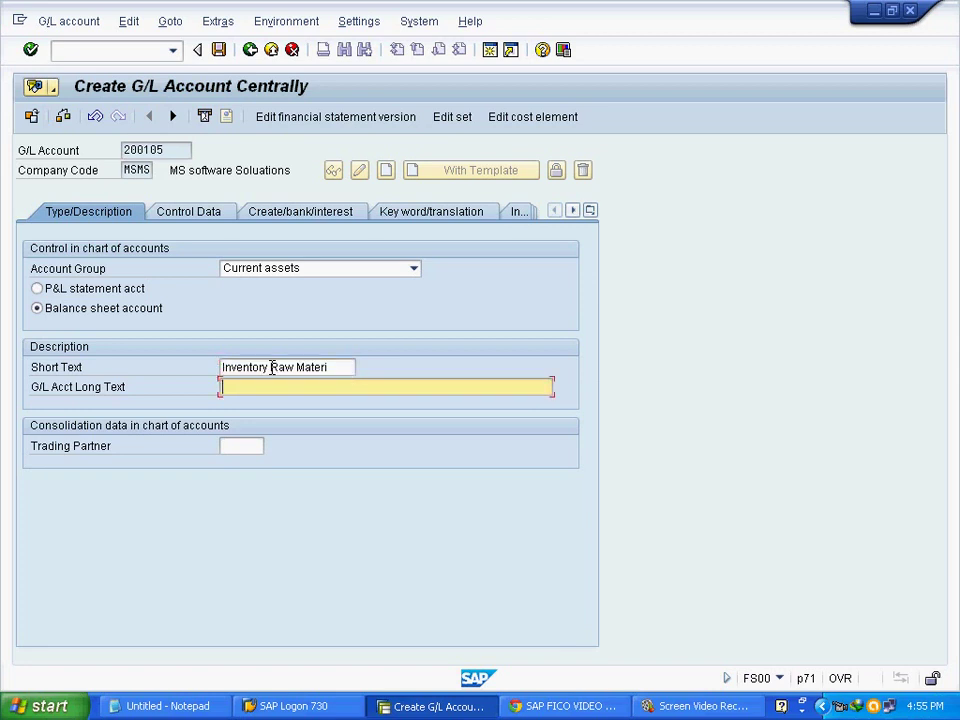
key("ctrl+v")
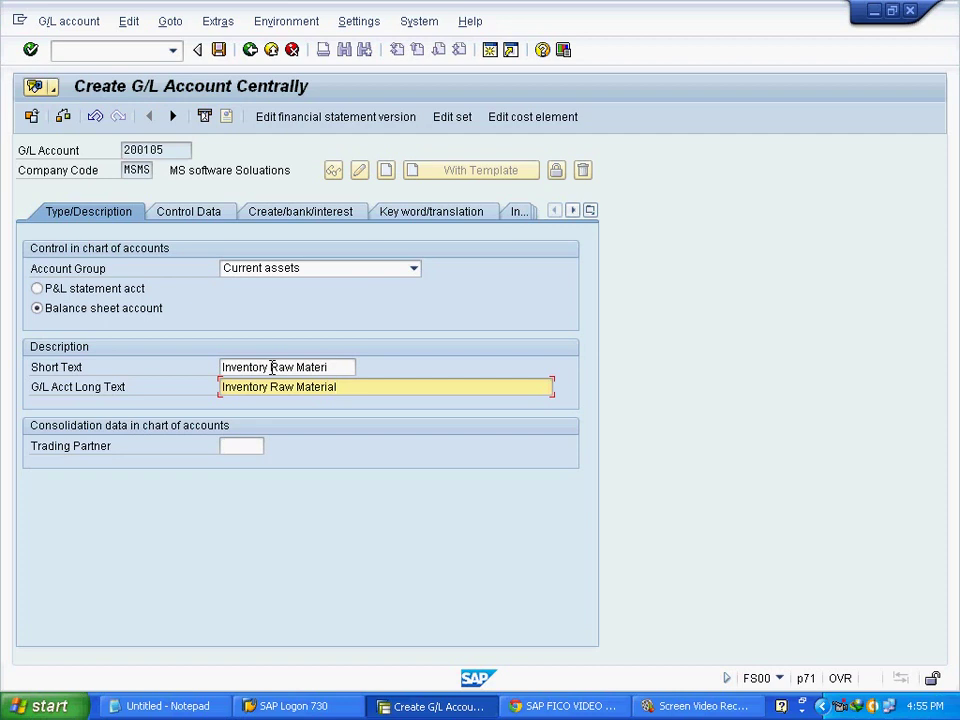
In the control data, enable Only balances in local crcy and line item display, and choose sort key 001, Posting date.
left_click(192, 214)
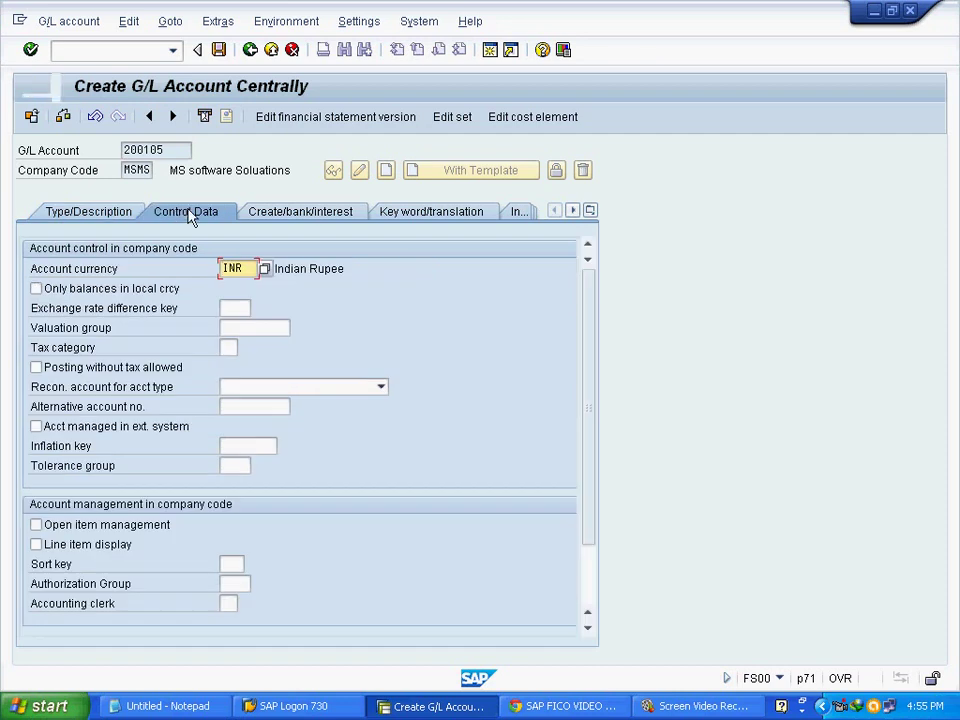
left_click(90, 288)
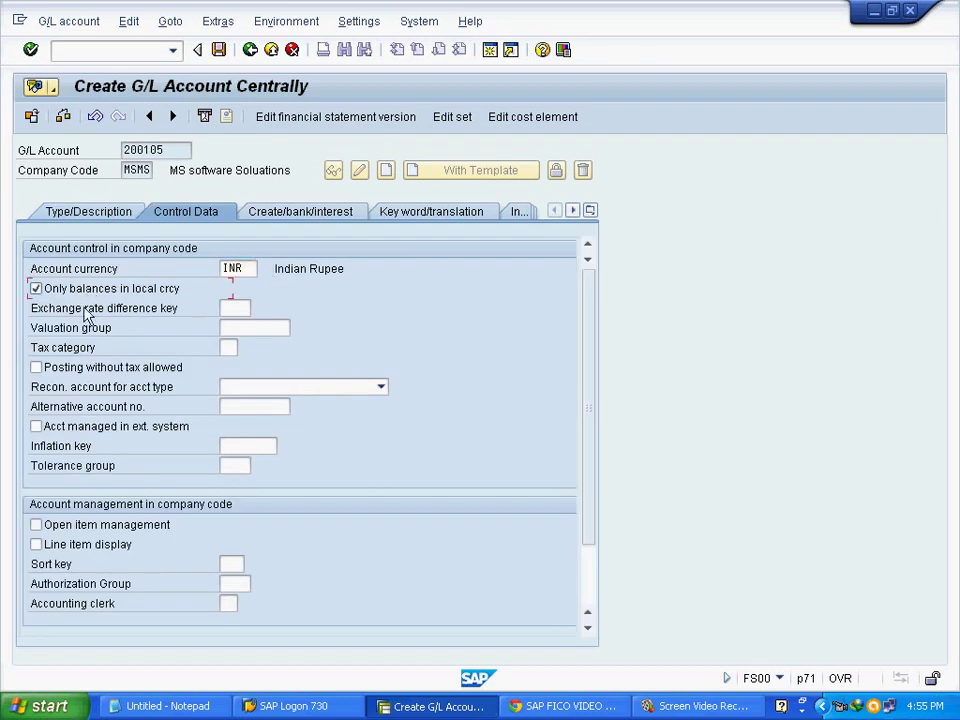
left_click(72, 548)
left_click(231, 564)
left_click(251, 566)
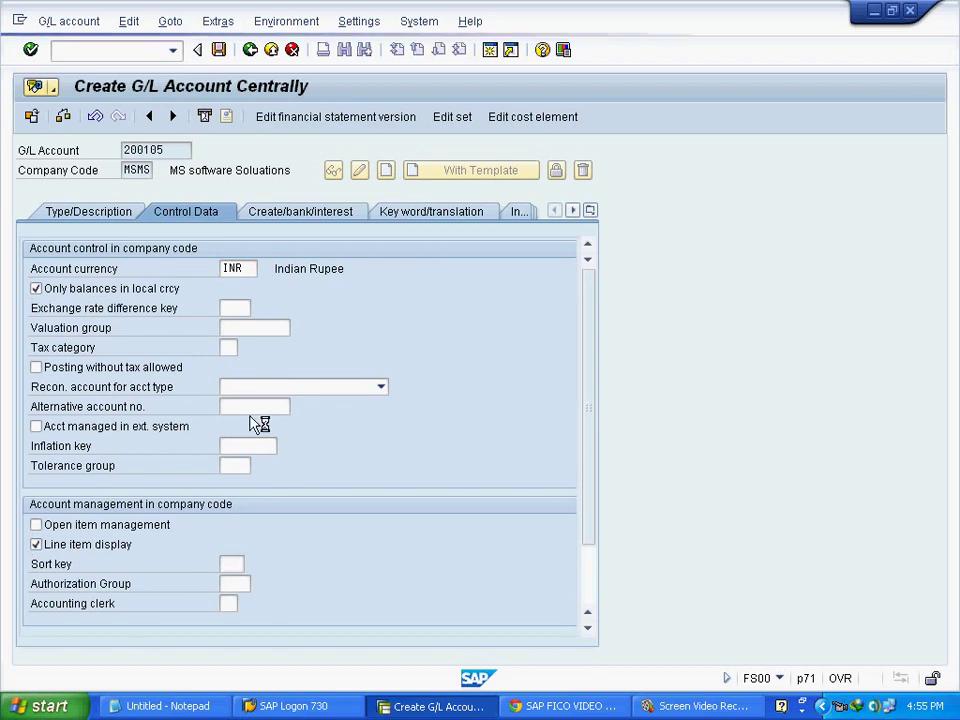
double_click(243, 314)
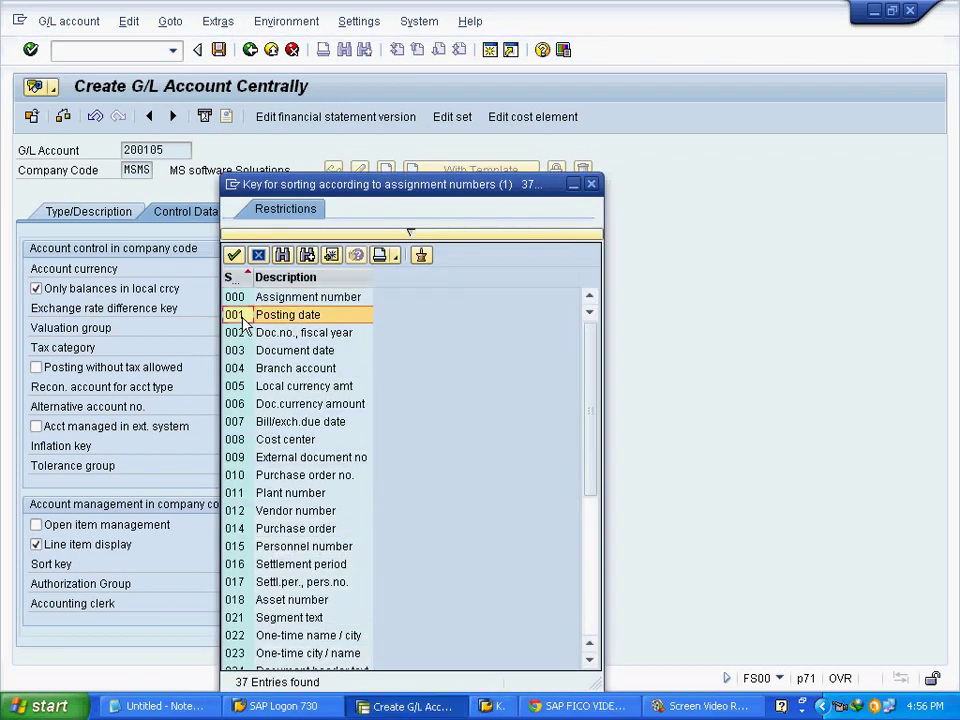
Set the field status group to G001, General (with text, allocation), and save G/L account 200105.
left_click(280, 214)
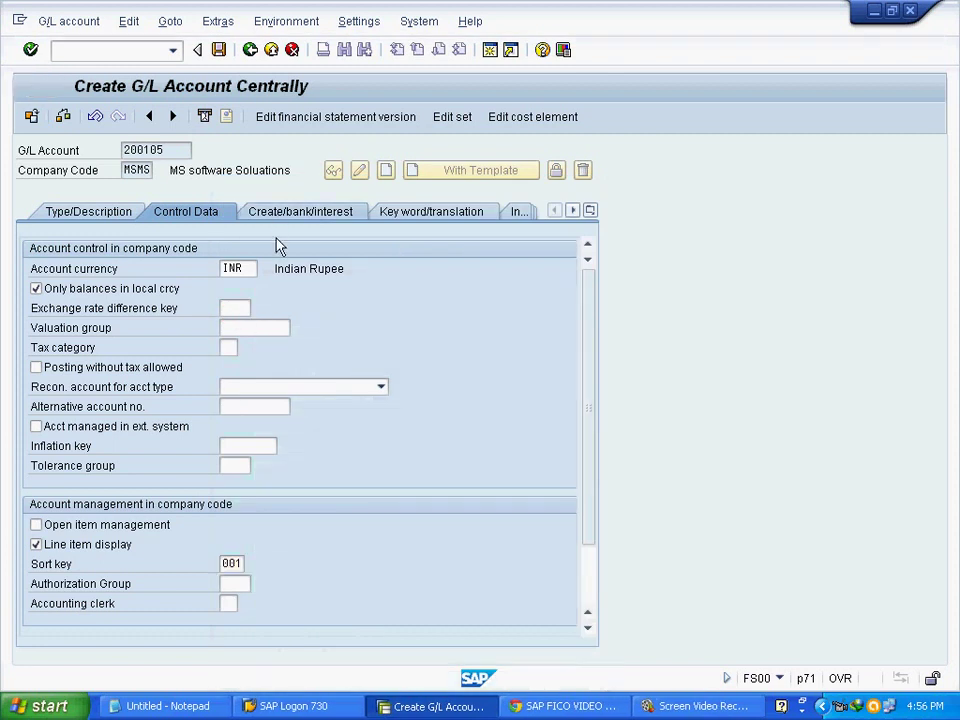
left_click(255, 268)
left_click(257, 270)
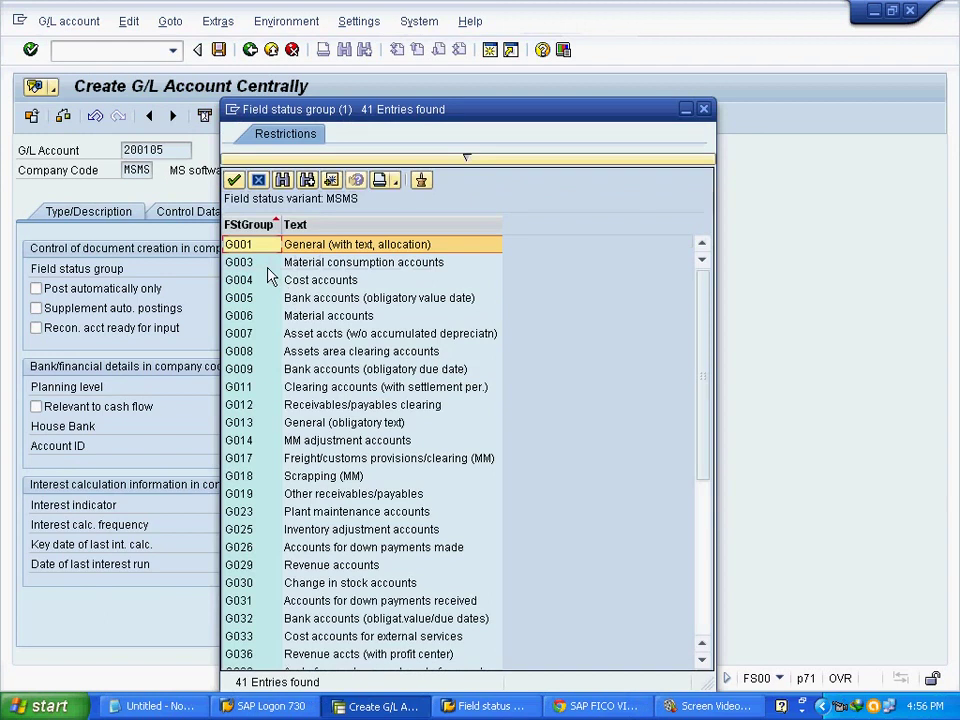
double_click(253, 252)
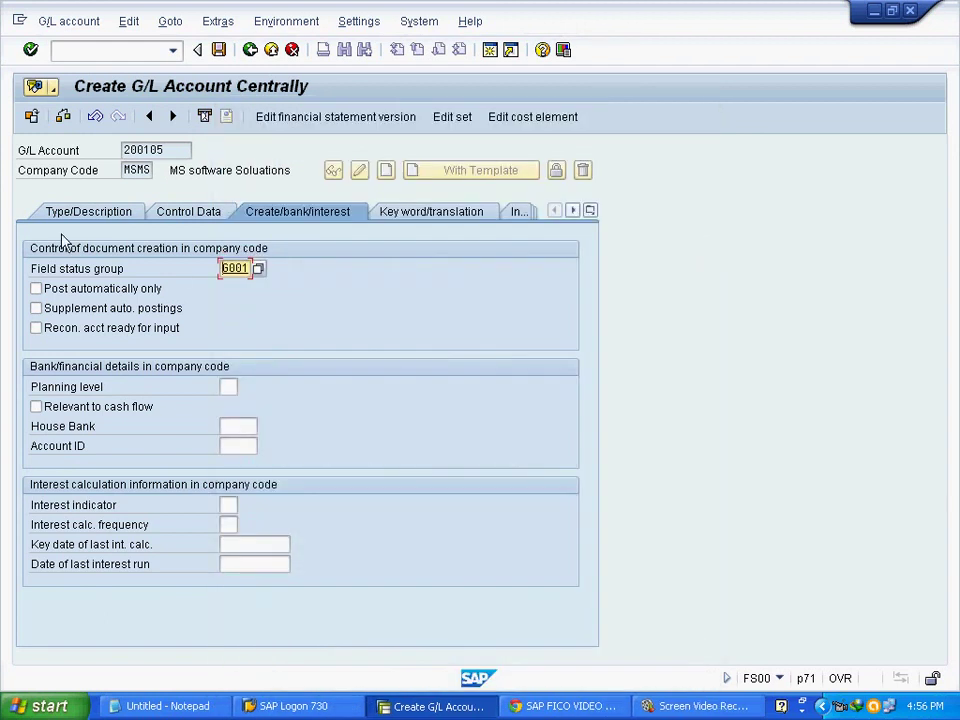
left_click(30, 50)
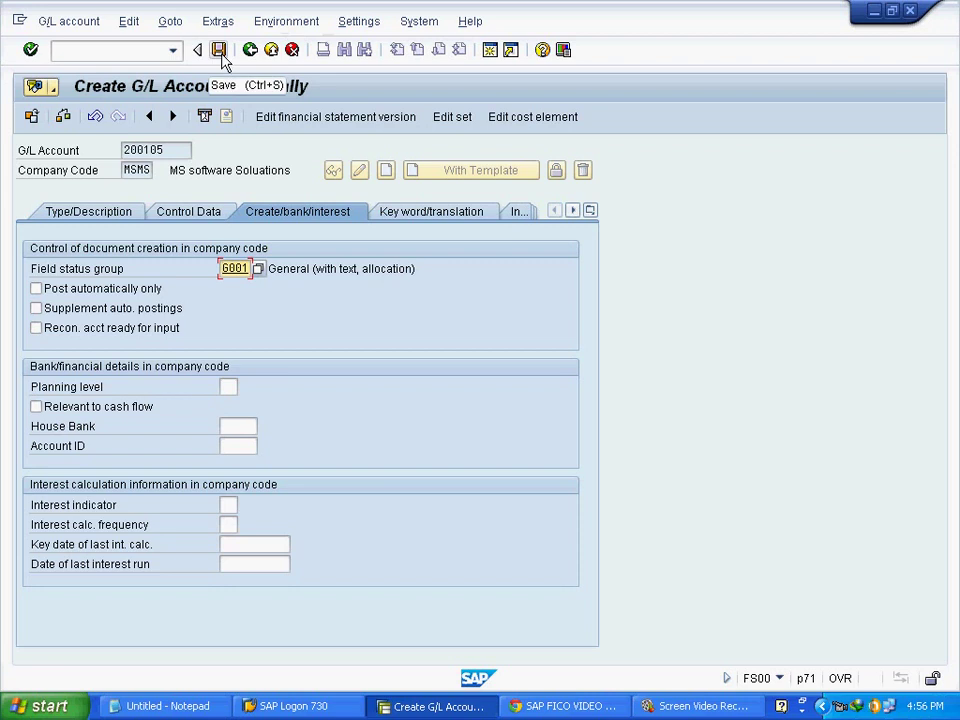
left_click(218, 50)
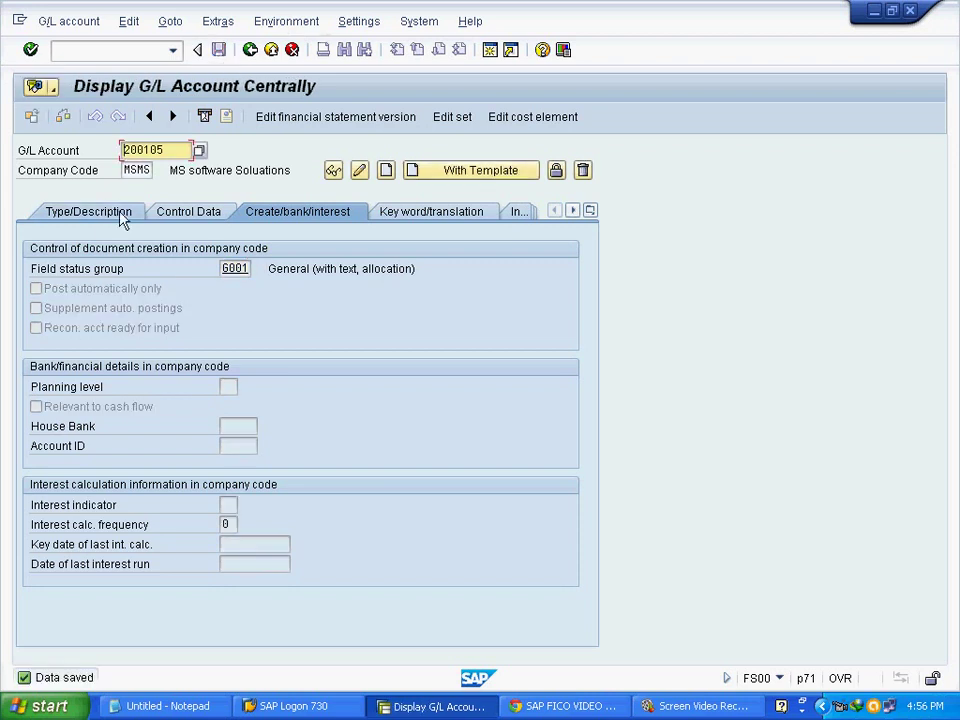
Look up the MSMS G/L account list, examine the entries Inventory Raw Material and Sundry Creditors, and return to the SAP Easy Access screen.
left_click(200, 151)
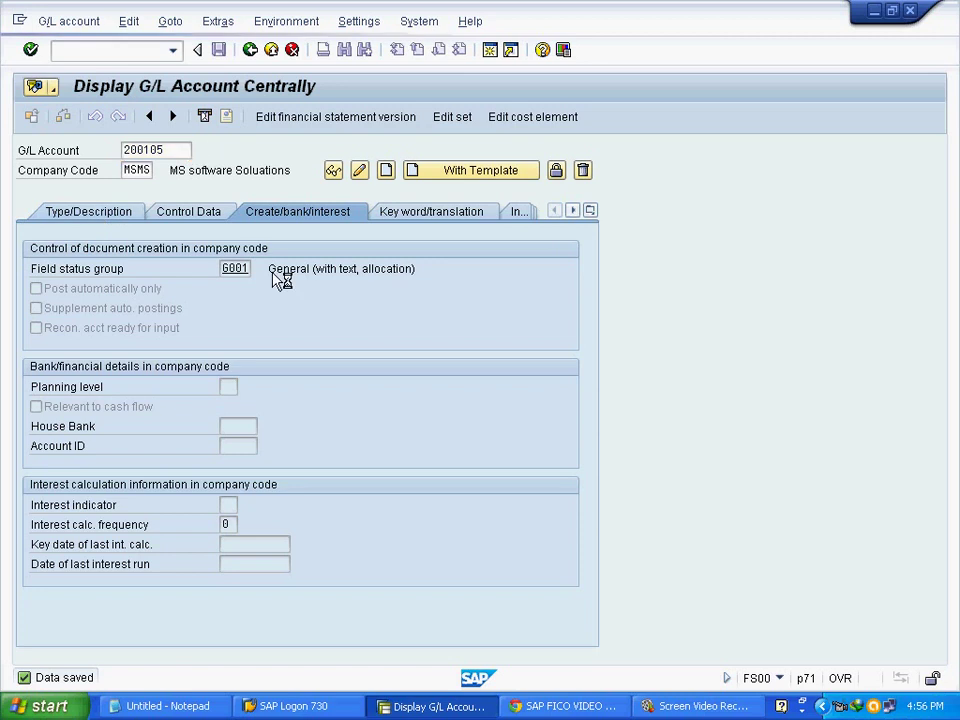
left_click(610, 469)
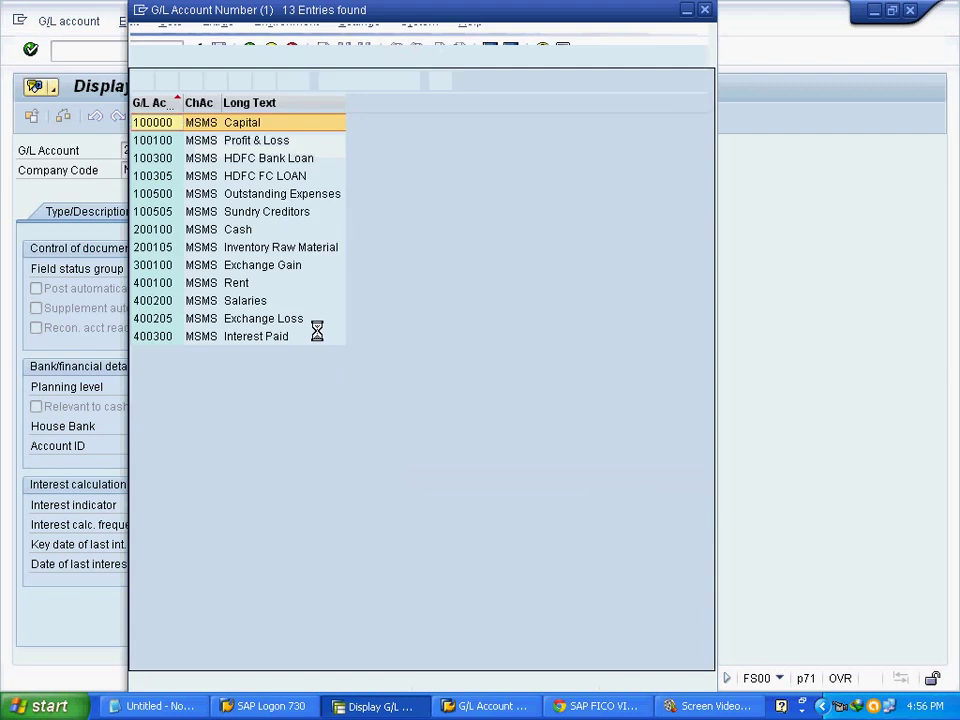
left_click(262, 248)
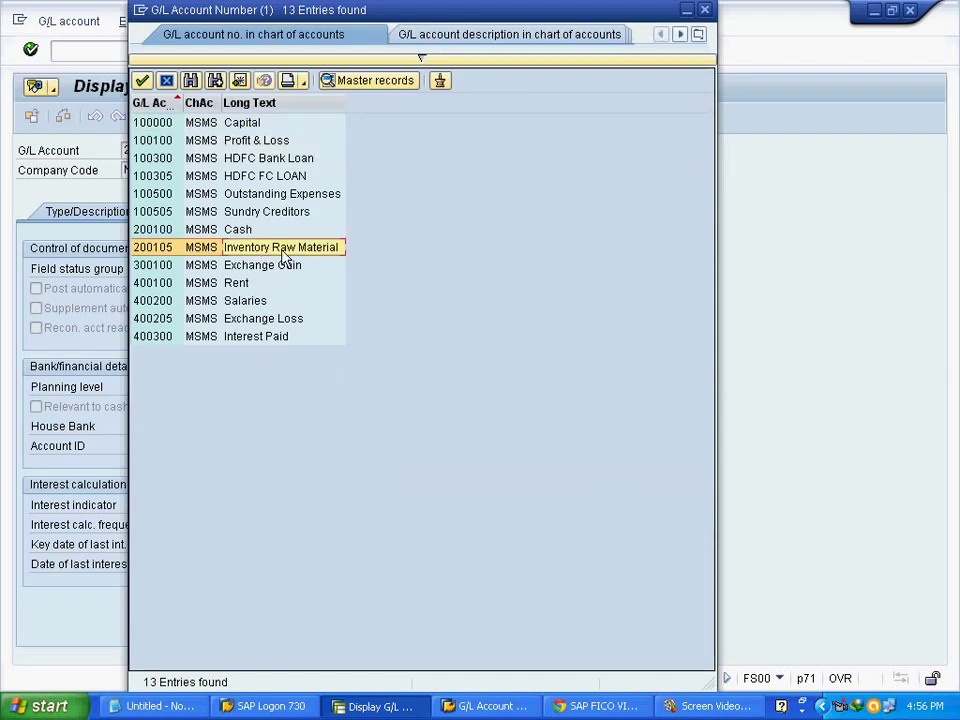
left_click(272, 213)
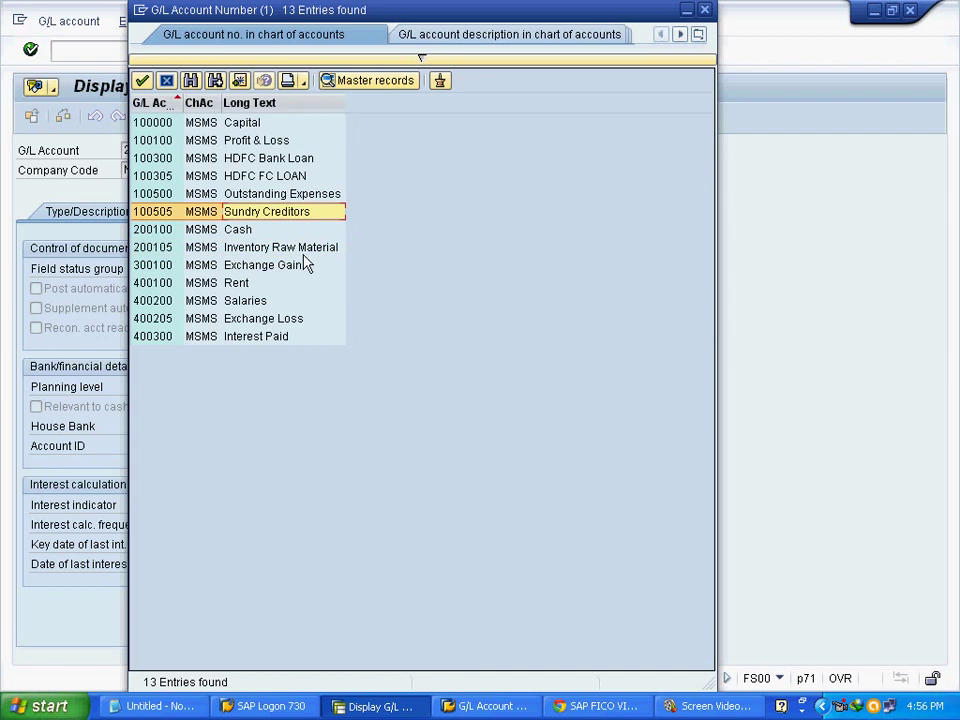
left_click(142, 80)
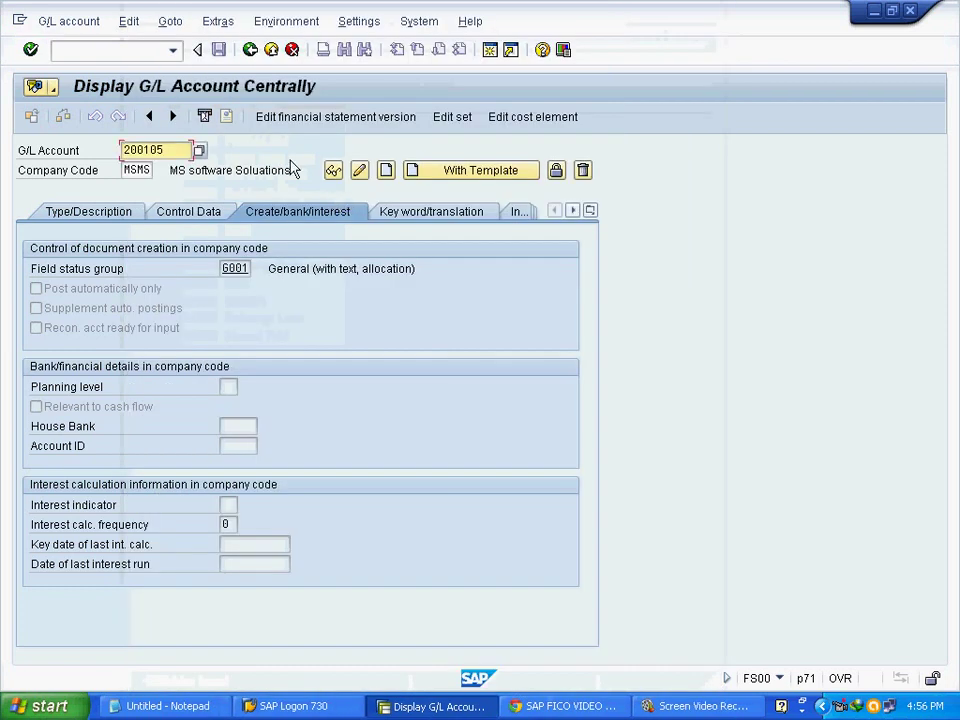
left_click(271, 49)
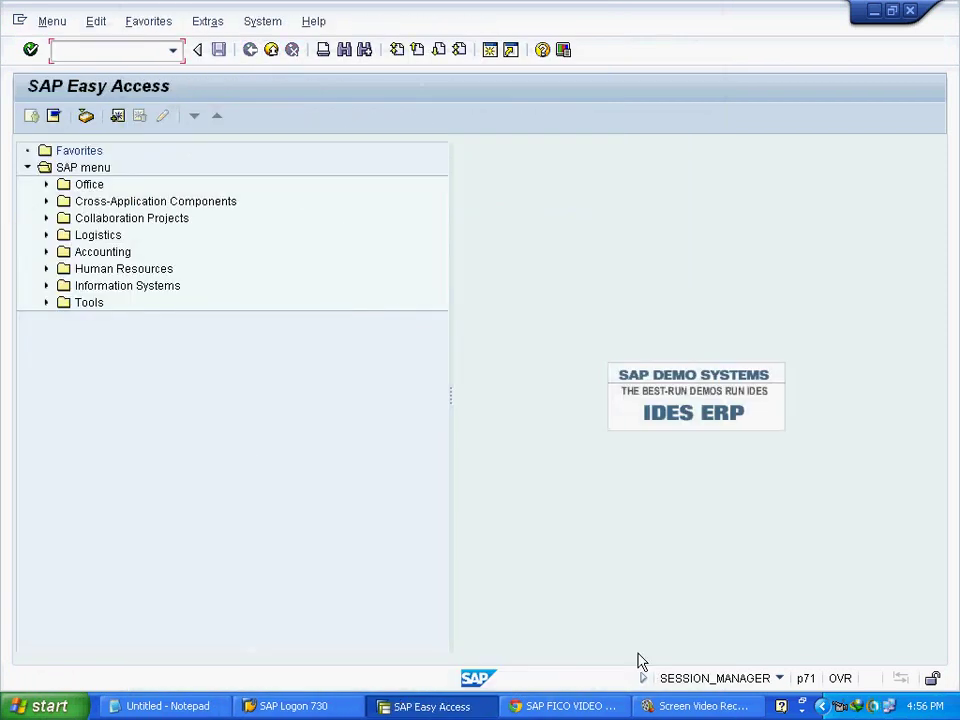
Switch to the Notepad outline and highlight the line Creation of Vendors Master data with transaction XK01.
left_click(205, 708)
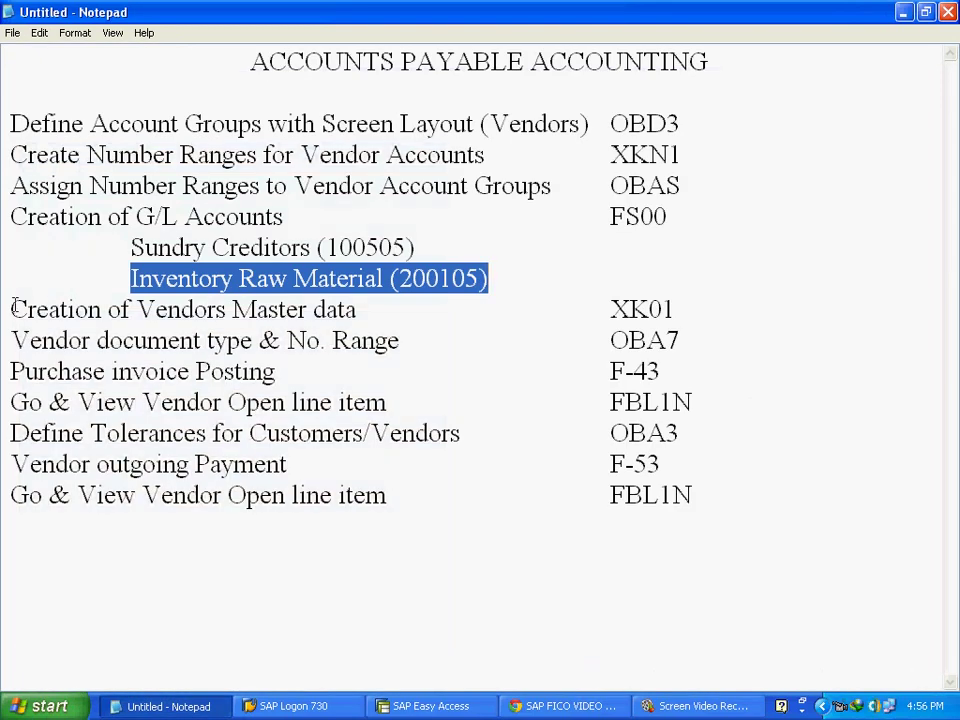
mouse_move(14, 309)
left_mouse_down()
mouse_move(677, 300)
mouse_move(229, 309)
mouse_move(11, 338)
mouse_move(3, 309)
left_mouse_up()
left_click(684, 309)
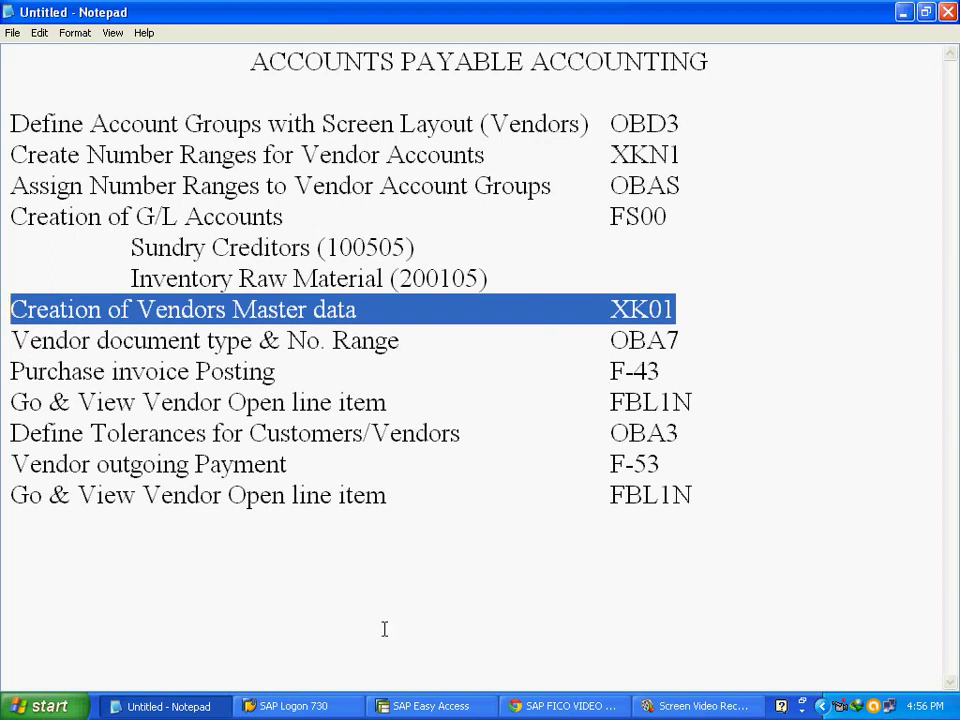
Switch back to SAP and start XK01 - Create from the centrally maintained master records of Accounts Payable under Financial Accounting.
left_click(418, 708)
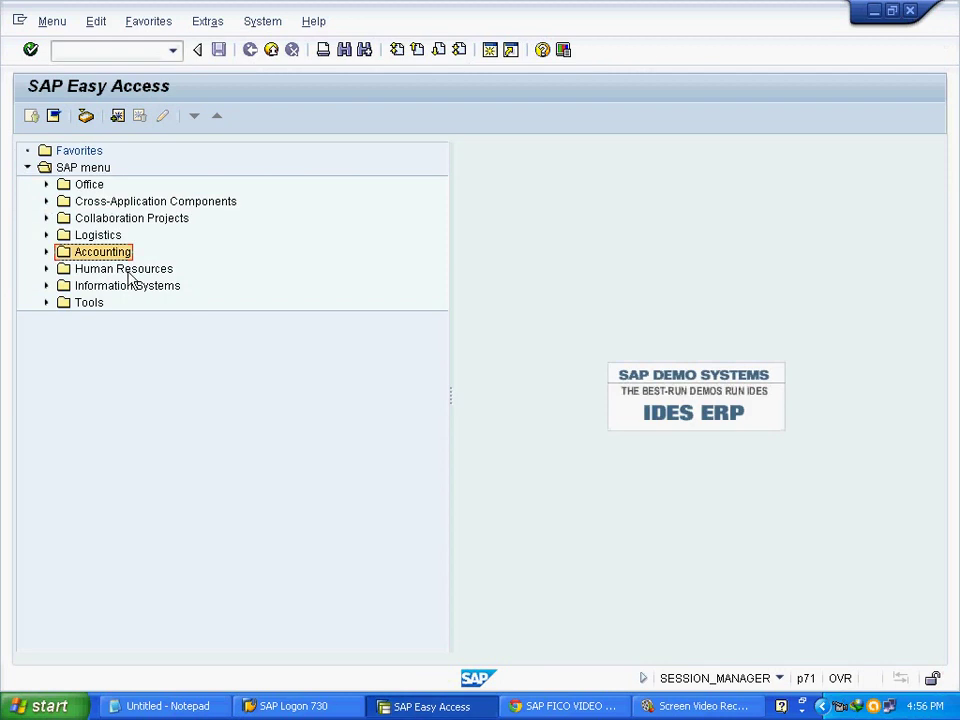
left_click(46, 254)
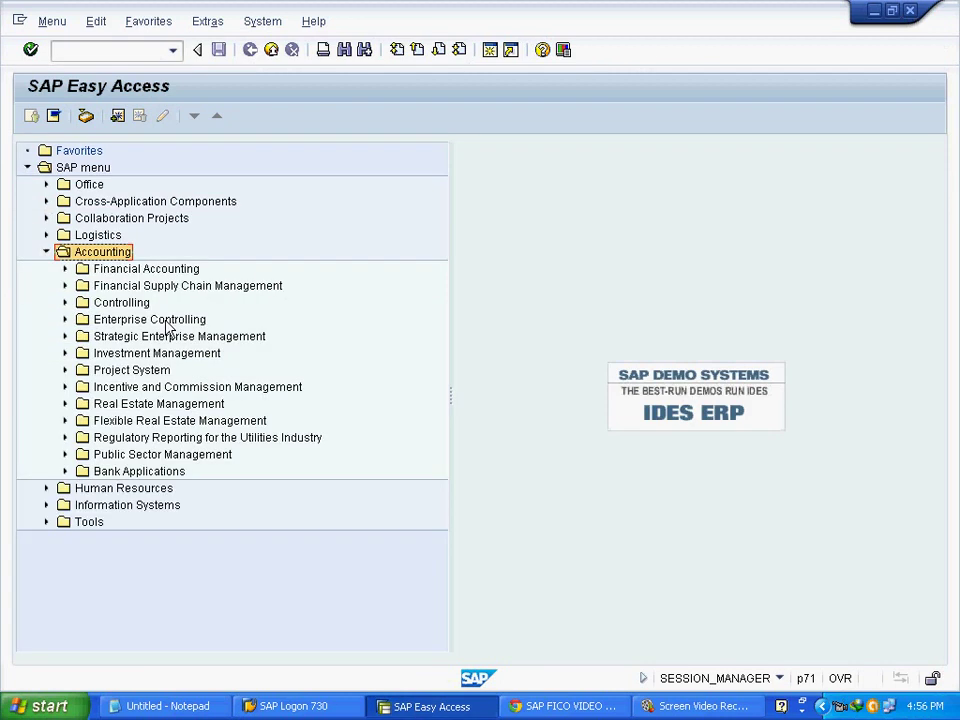
left_click(66, 269)
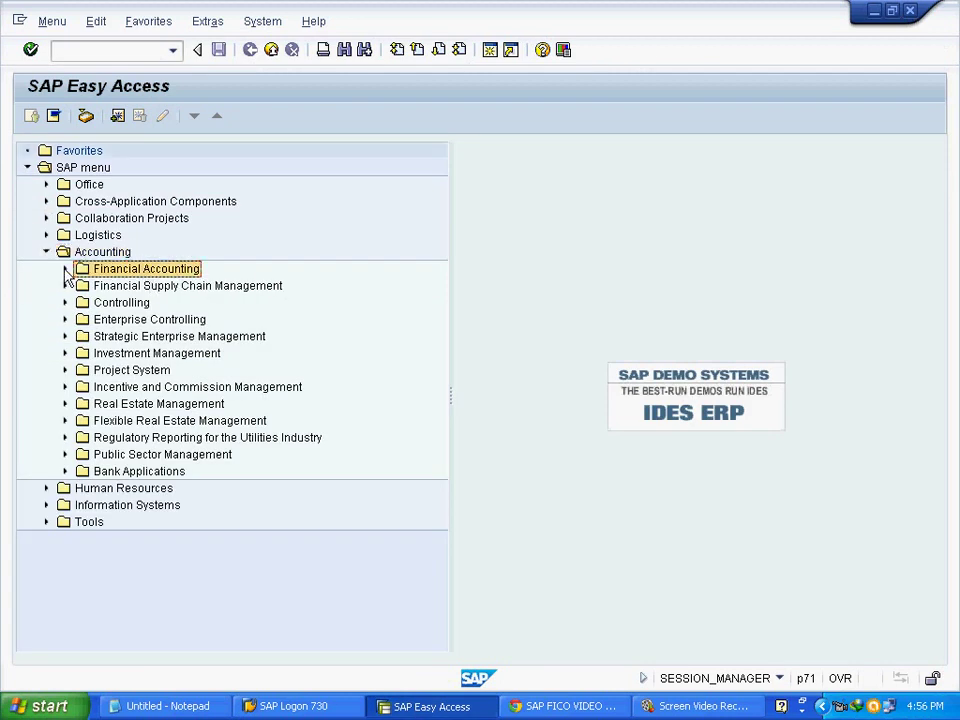
left_click(162, 319)
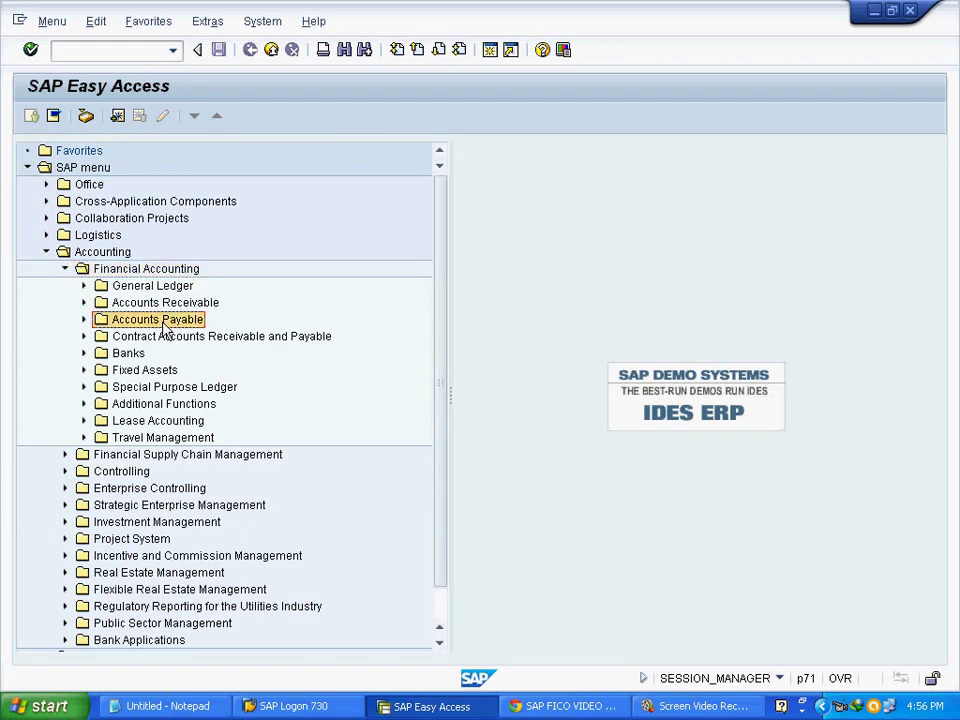
left_click(84, 320)
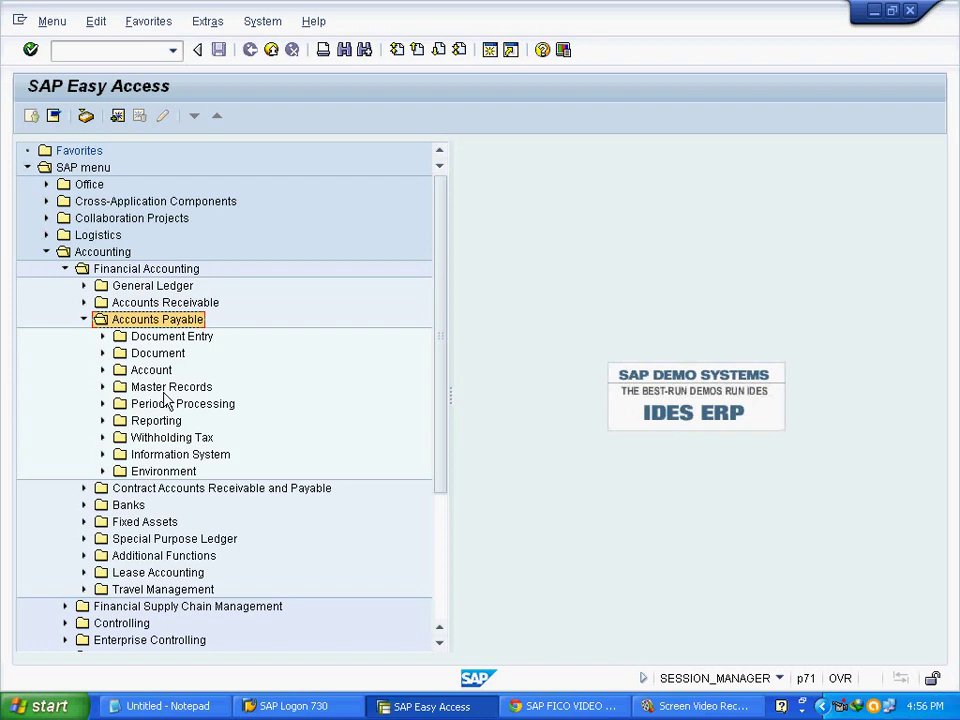
left_click(167, 388)
left_click(103, 387)
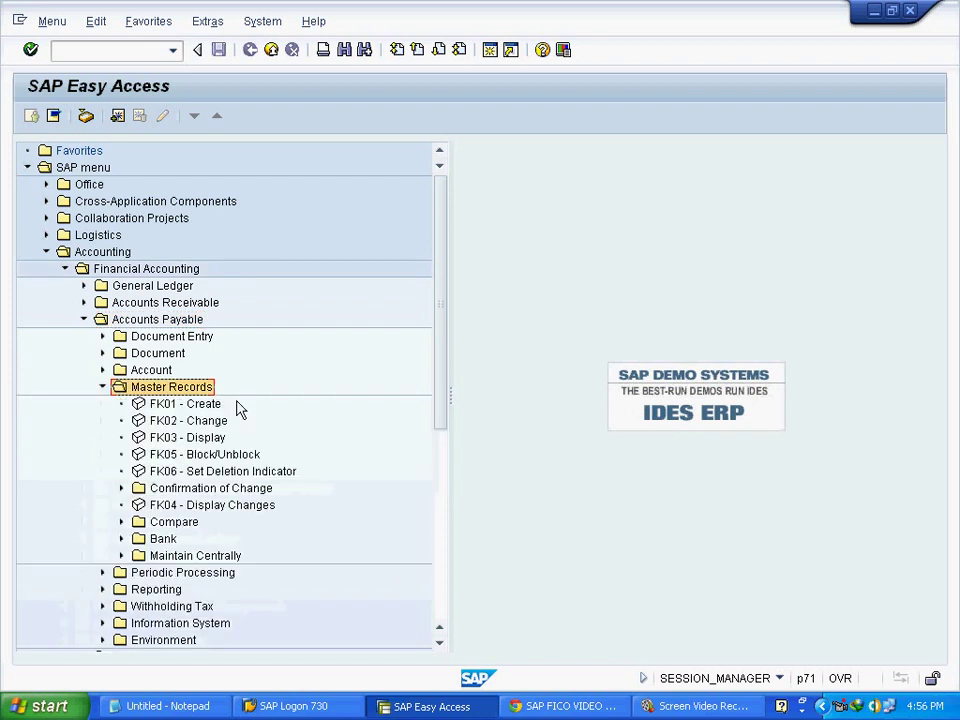
left_click(187, 560)
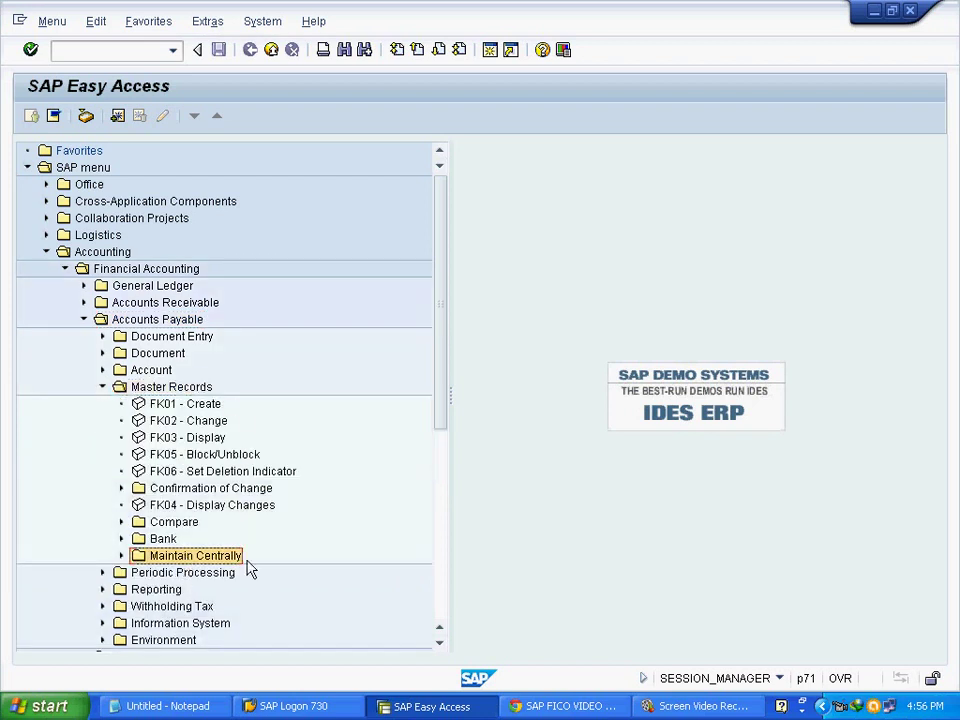
left_click(121, 556)
left_click(218, 546)
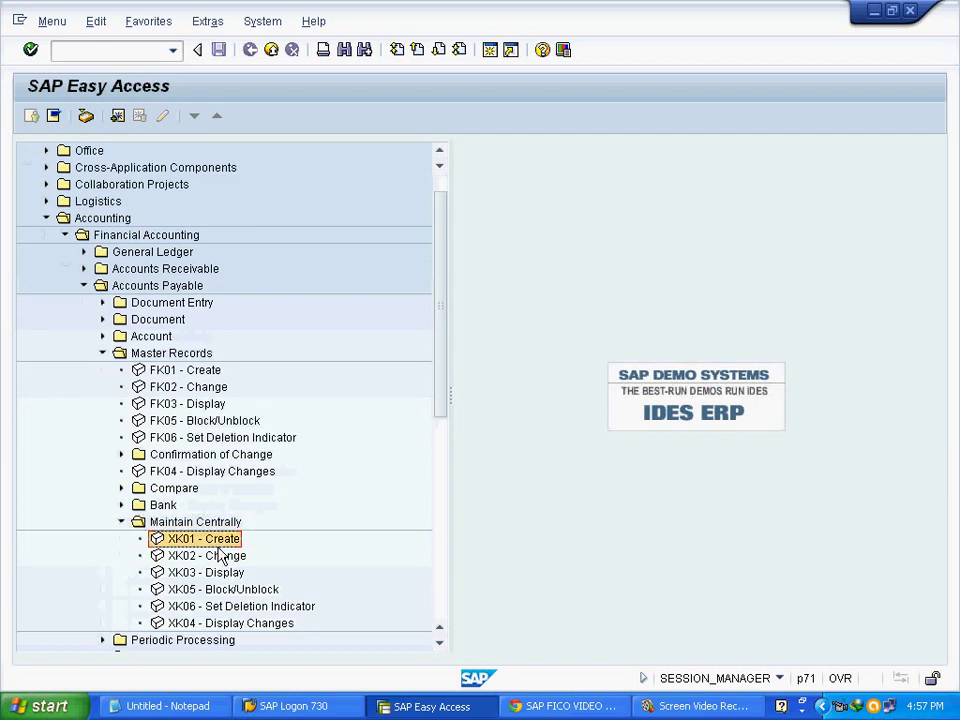
double_click(225, 547)
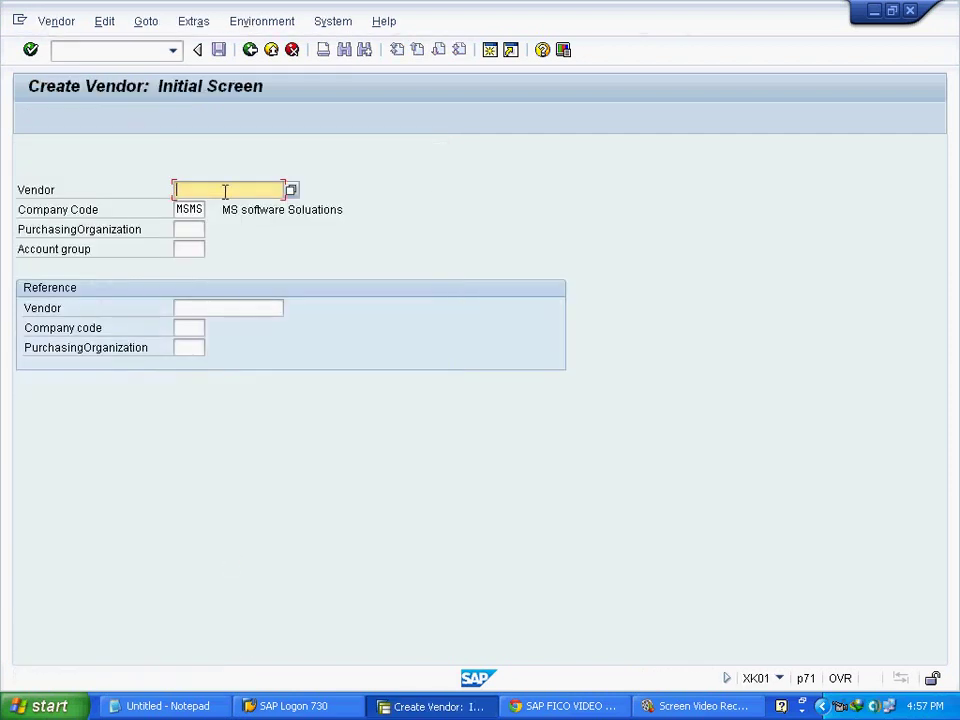
For company code MSMS, search the vendor account groups for msf, assign MSF, FI Vendor for MSMS, and continue to the vendor's address data.
left_click(130, 210)
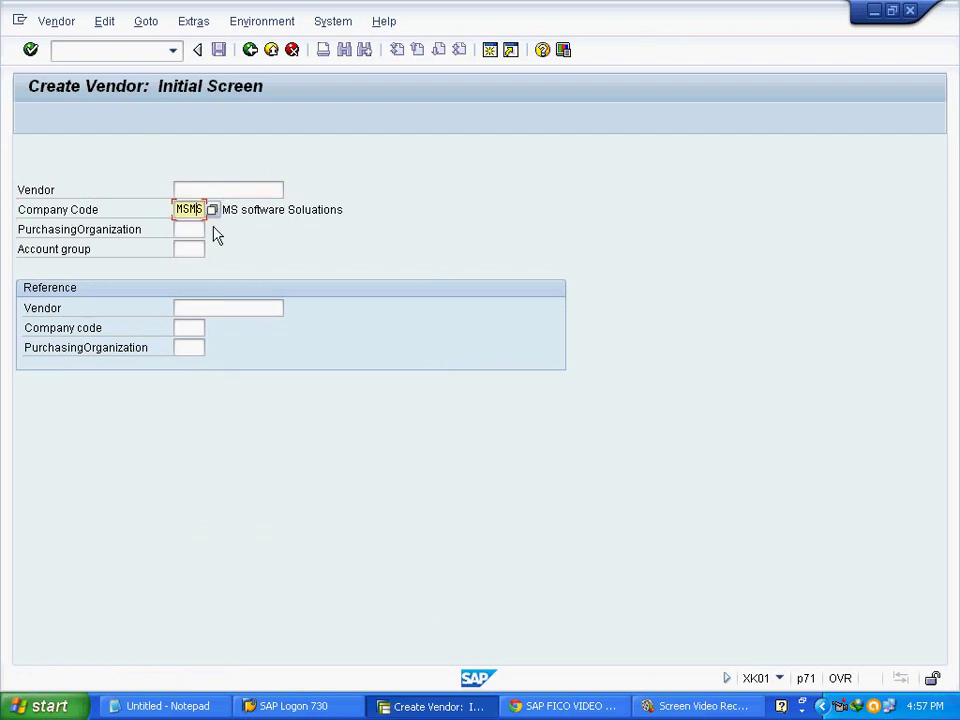
left_click(185, 251)
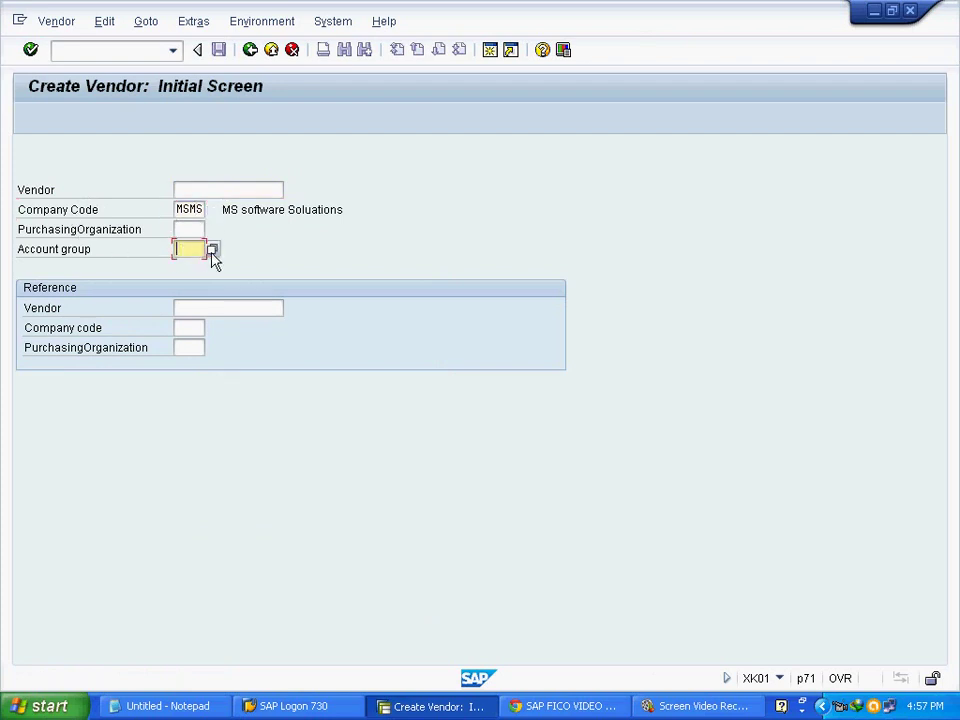
left_click(212, 250)
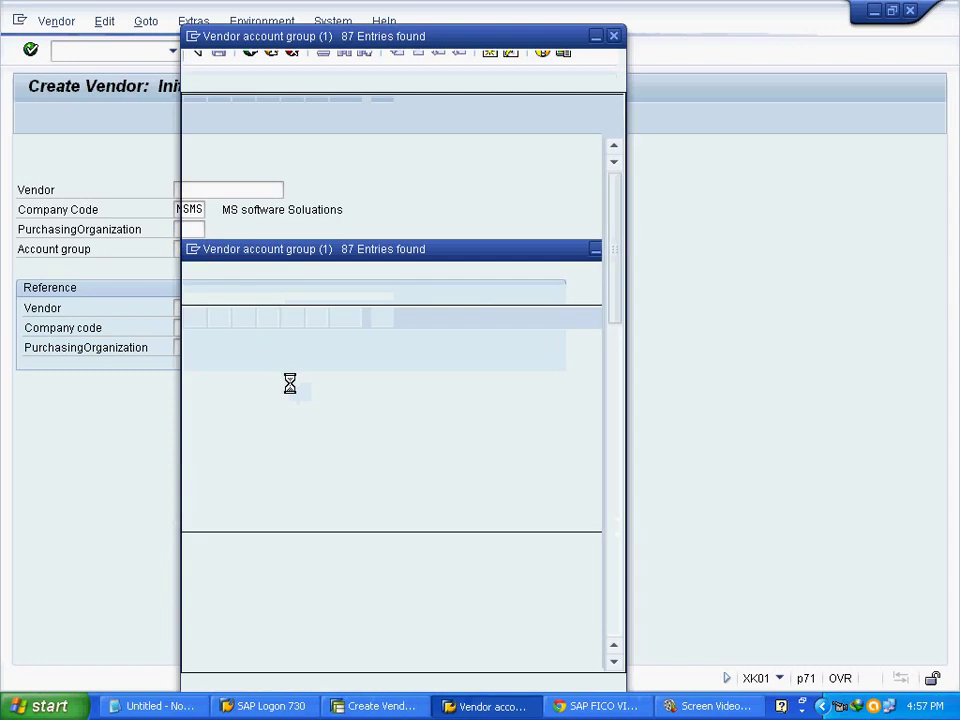
left_click(242, 106)
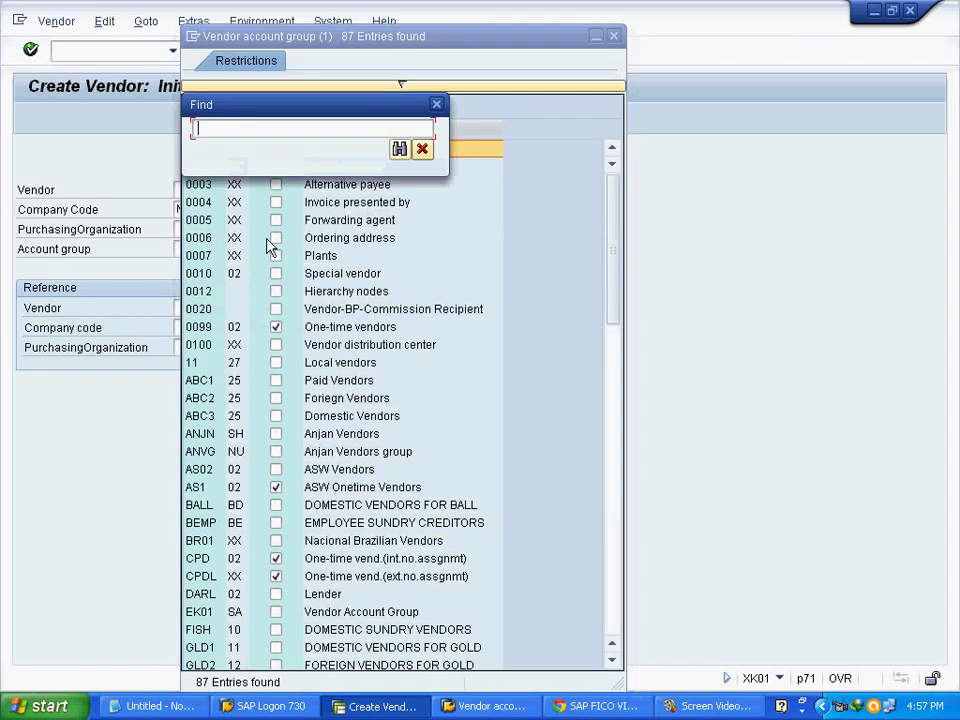
type("mst")
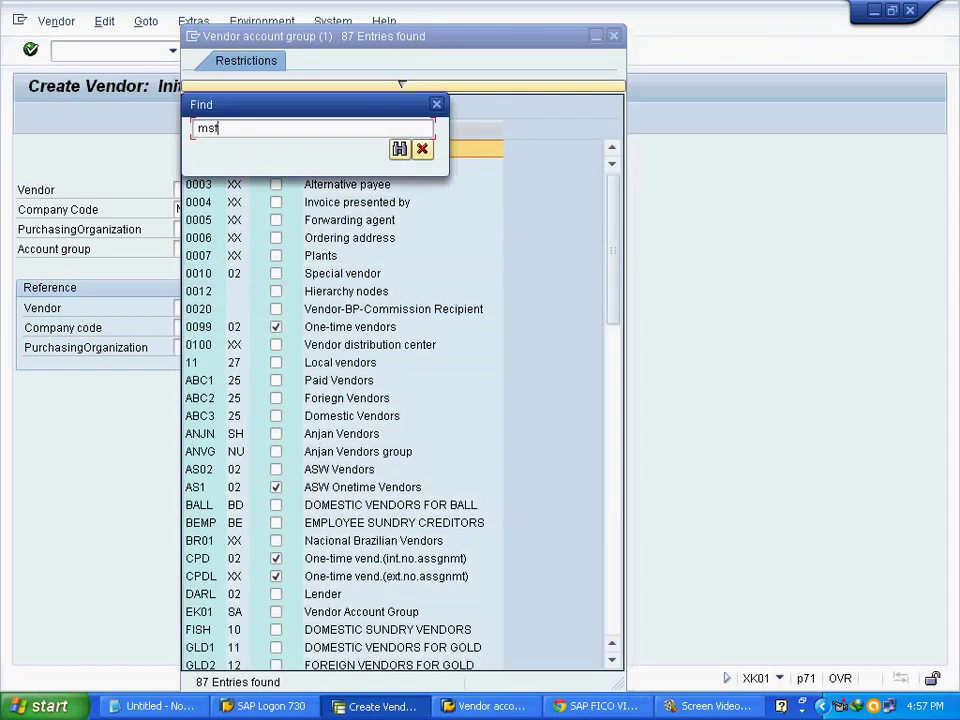
key("Return")
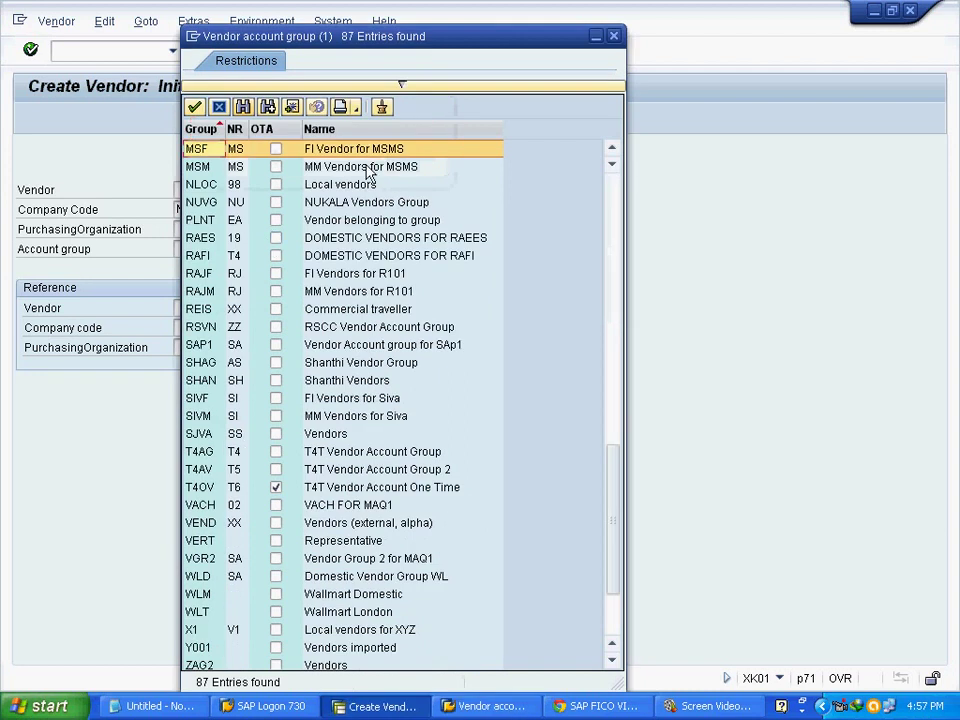
double_click(401, 156)
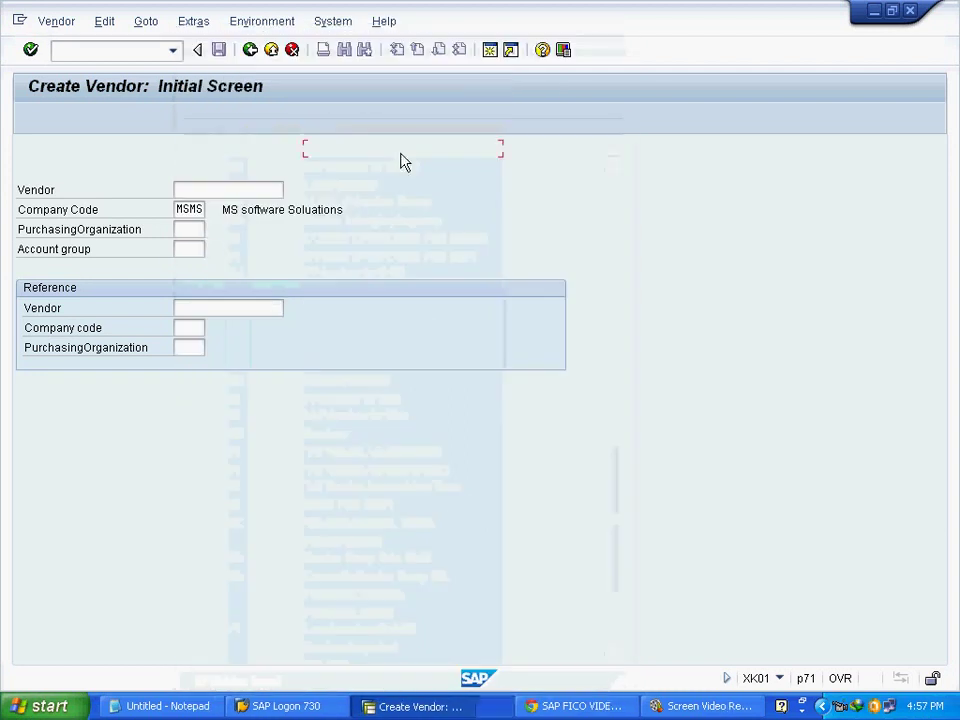
left_click(35, 55)
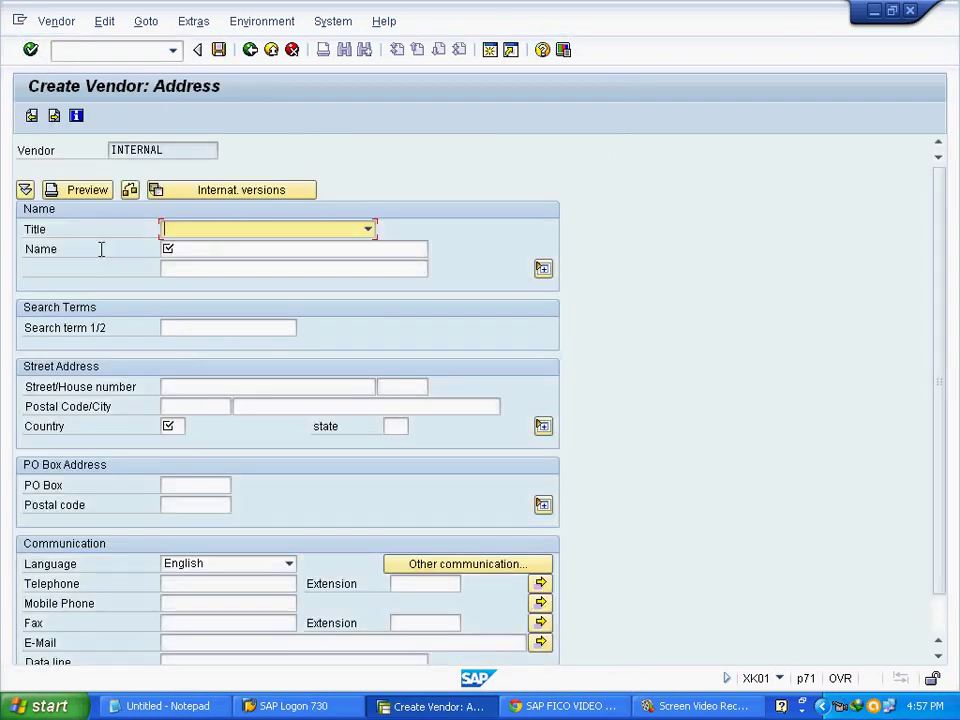
In the vendor's address, choose the title Mr., enter the vendor's name, and set the country to IN.
left_click(266, 231)
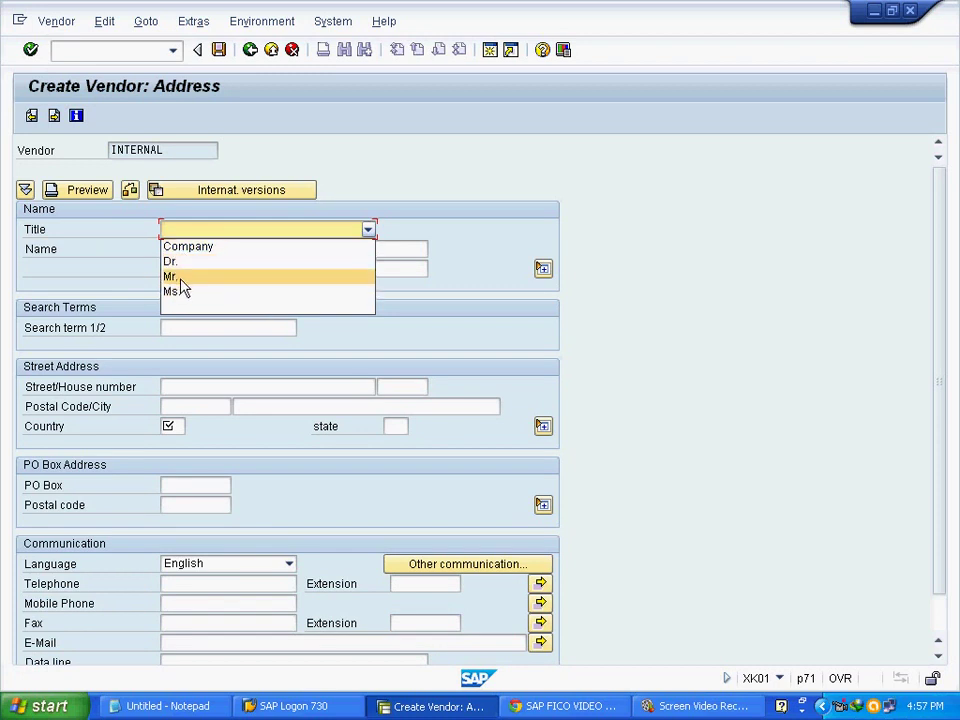
left_click(178, 277)
left_click(215, 249)
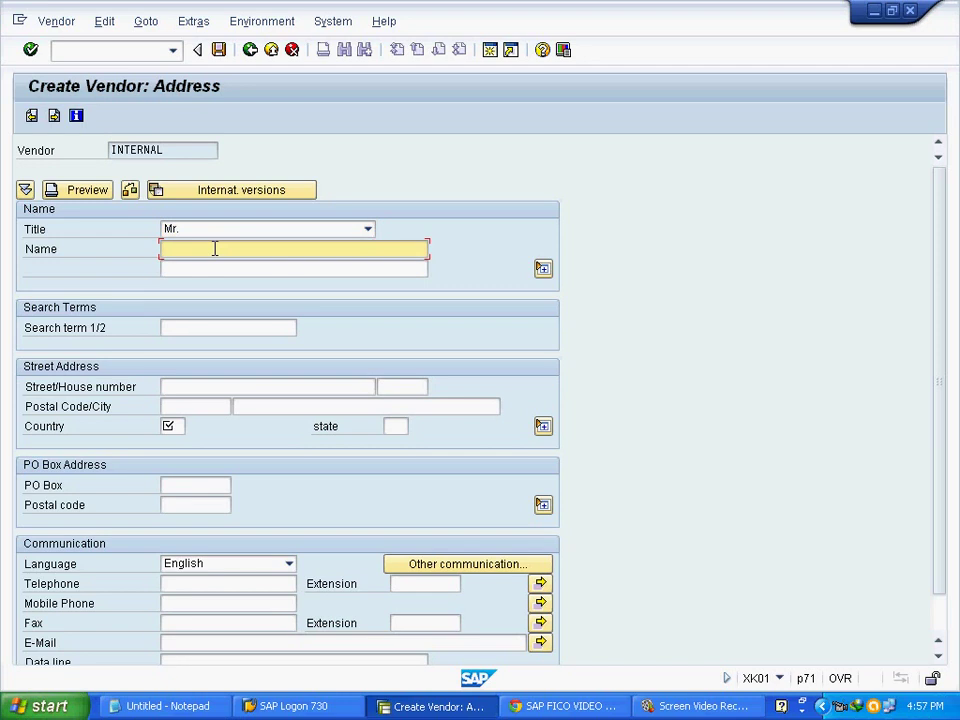
type("Prasad")
left_click(172, 426)
type("I")
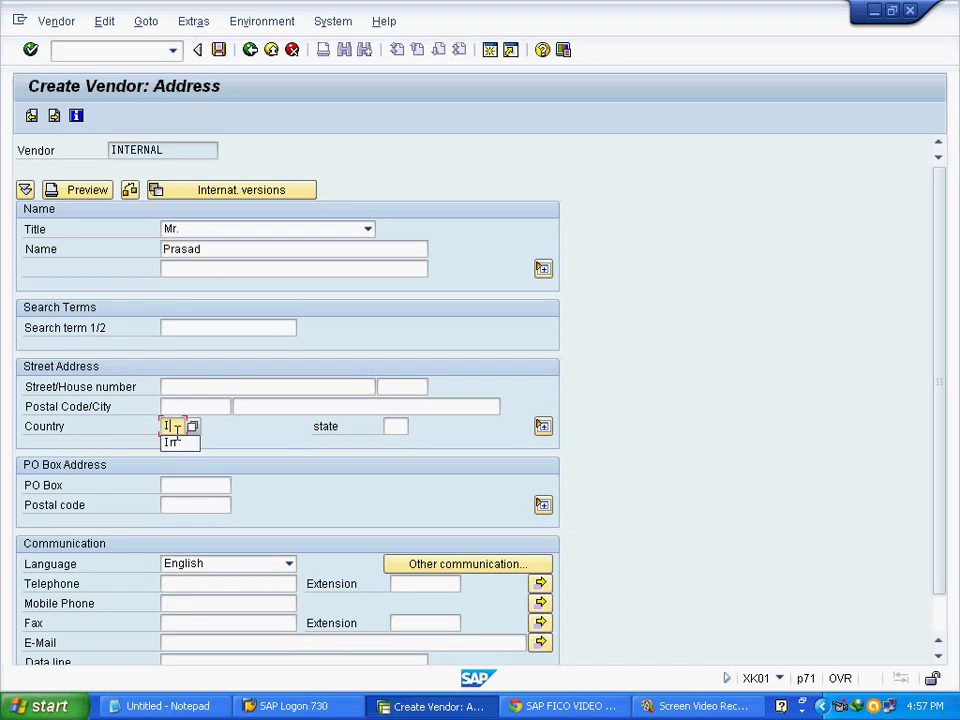
type("N")
left_click(214, 405)
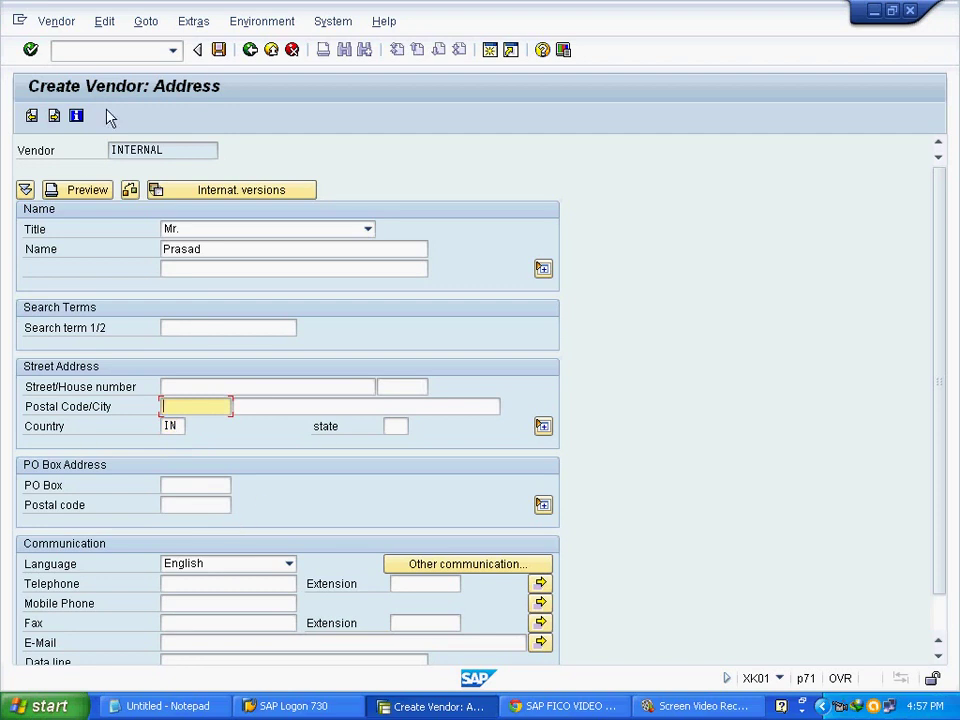
Skip the control and payment transactions data and set the vendor's reconciliation account to 100505, Sundry Creditors.
left_click(55, 117)
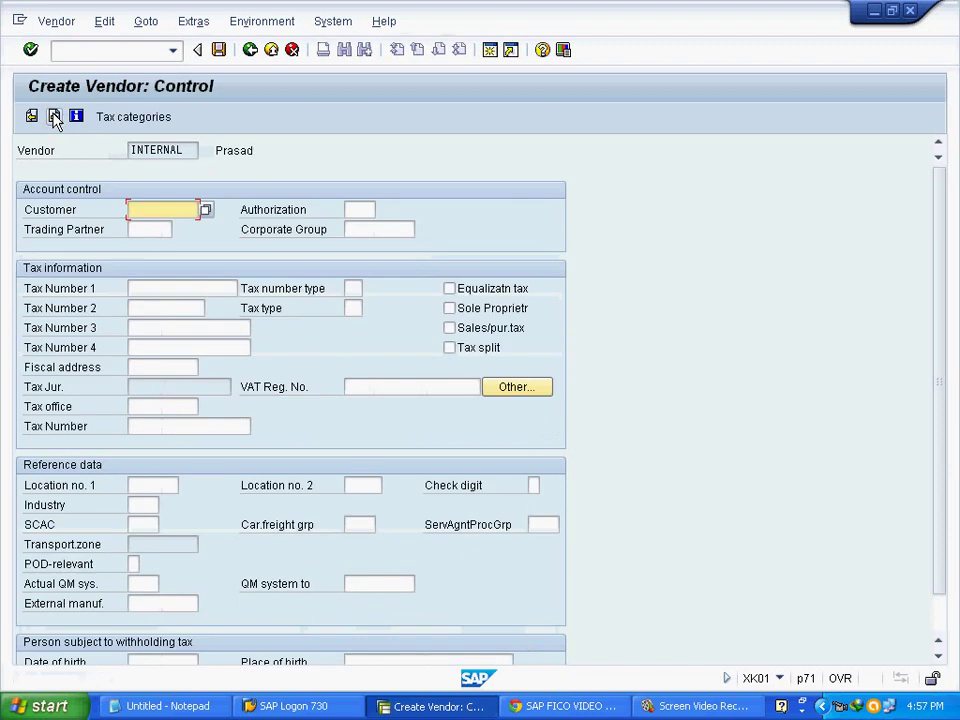
left_click(55, 117)
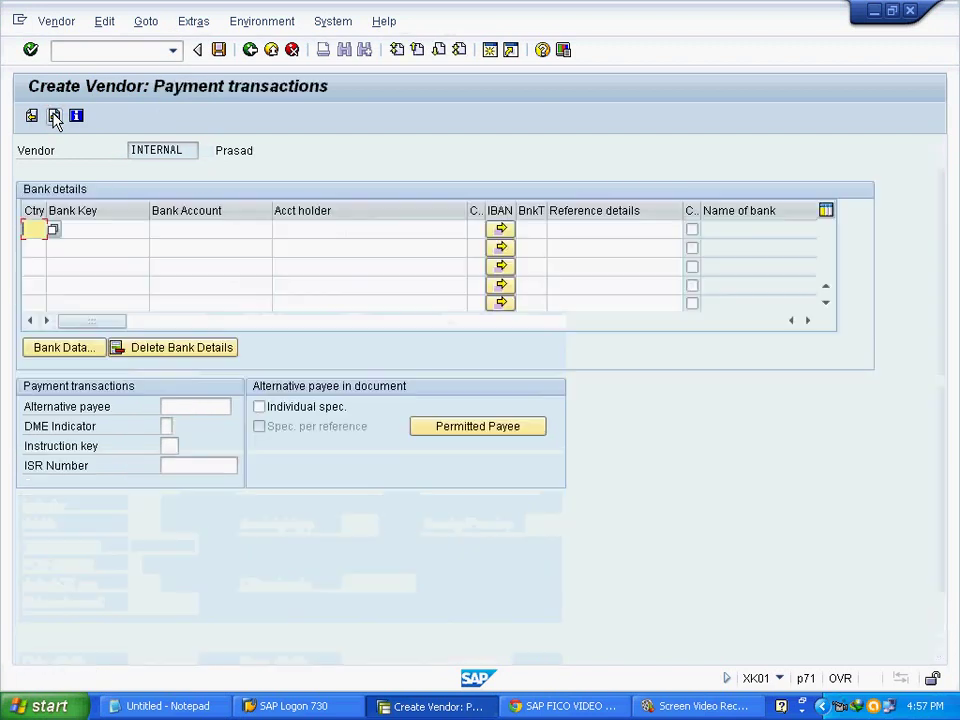
left_click(55, 117)
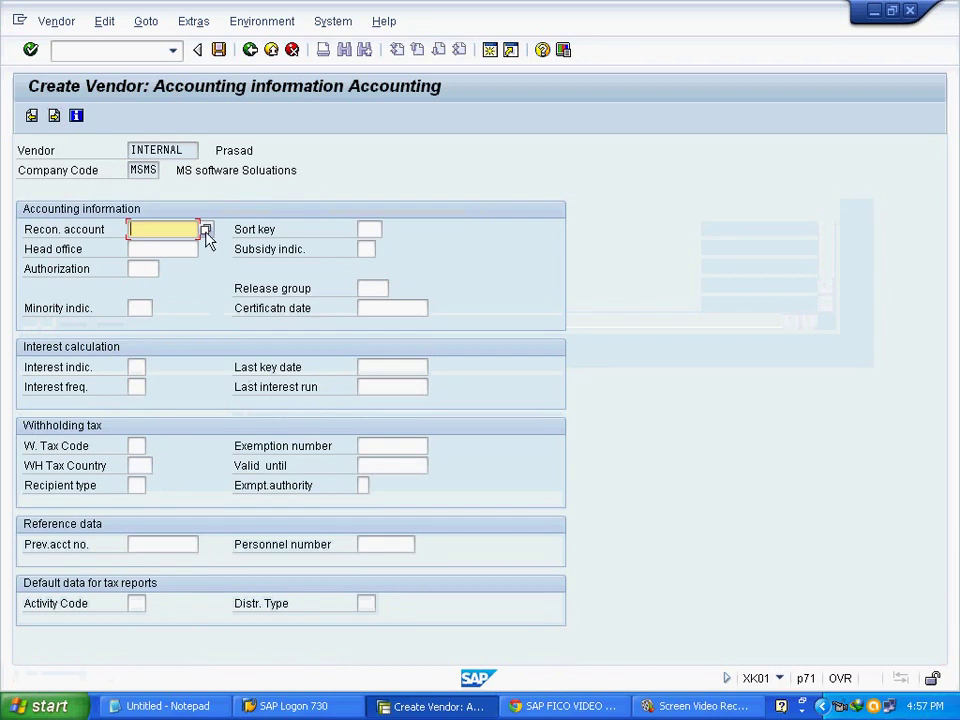
left_click(206, 232)
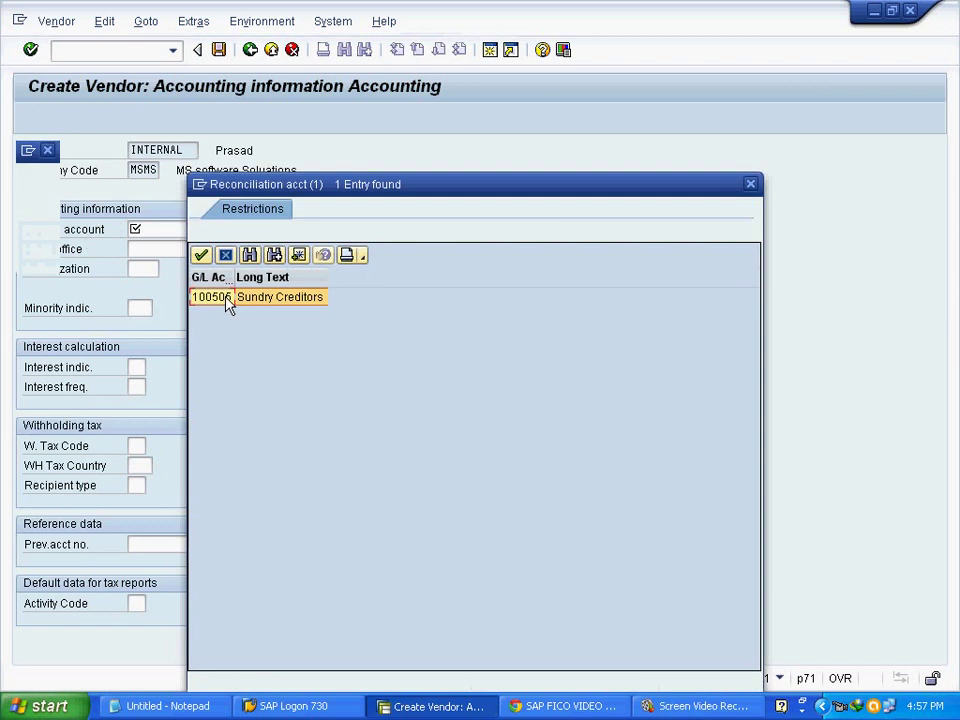
left_click(201, 256)
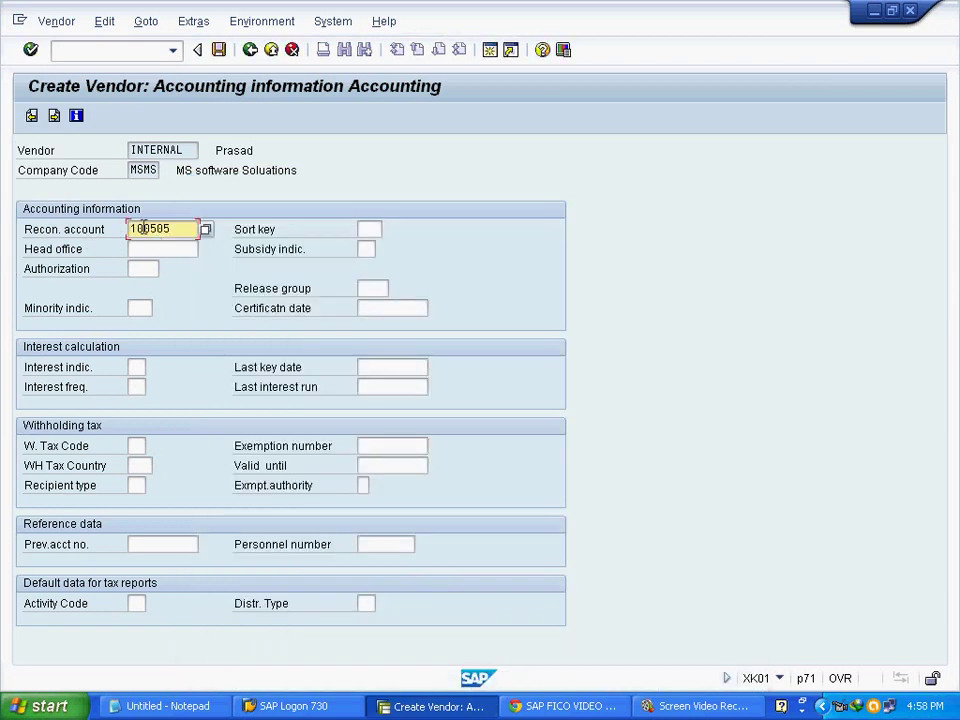
Set the vendor's sort key to 001, Posting date, in the accounting information.
left_click(362, 229)
left_click(391, 230)
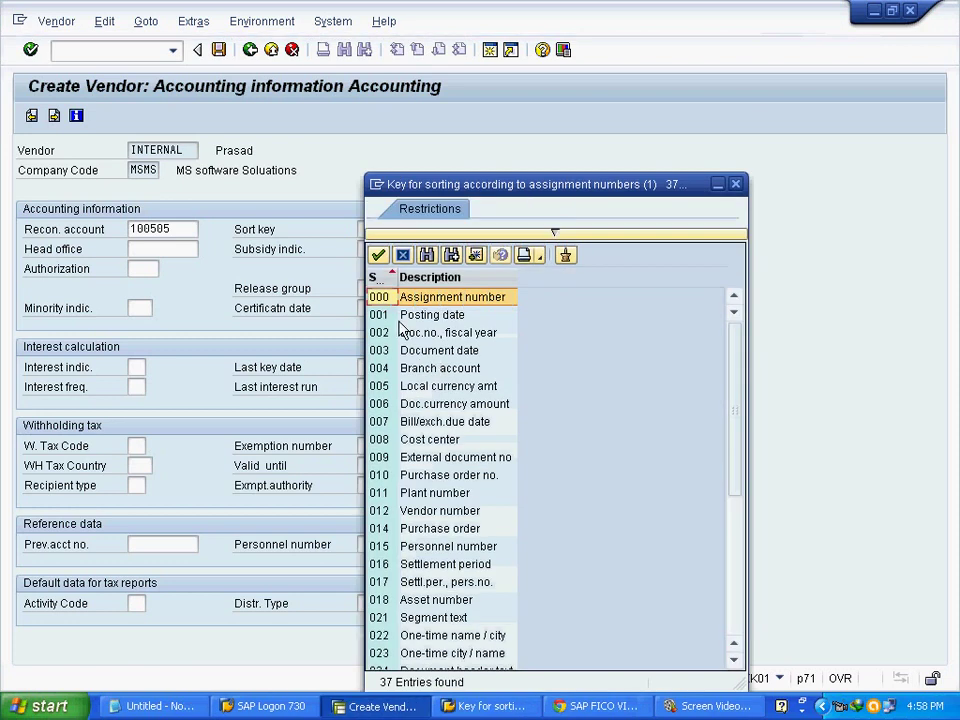
left_click(395, 316)
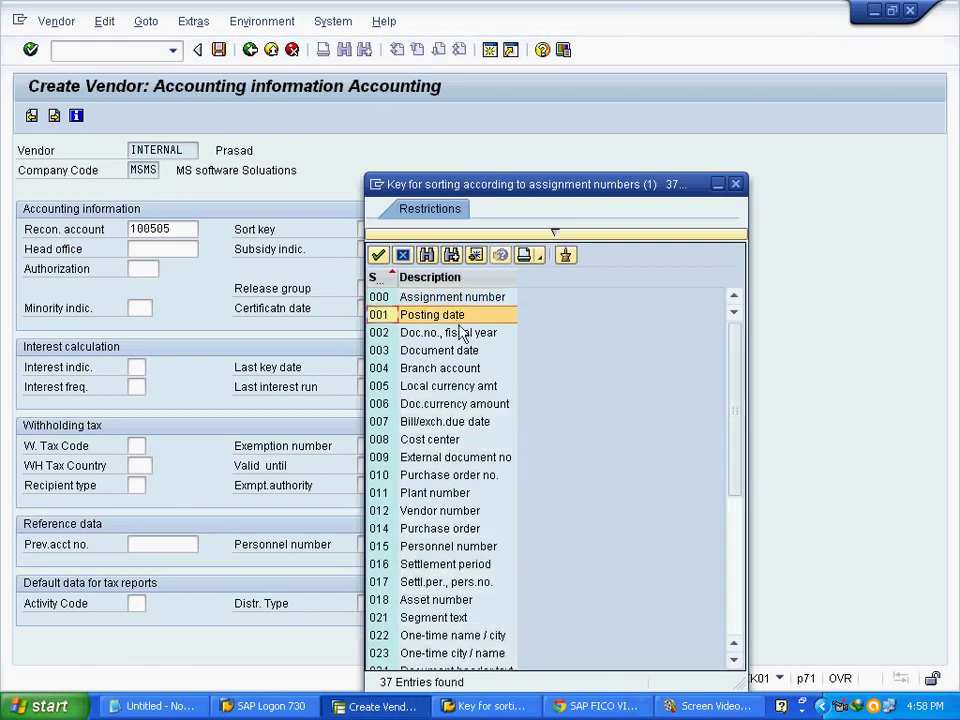
left_click(378, 256)
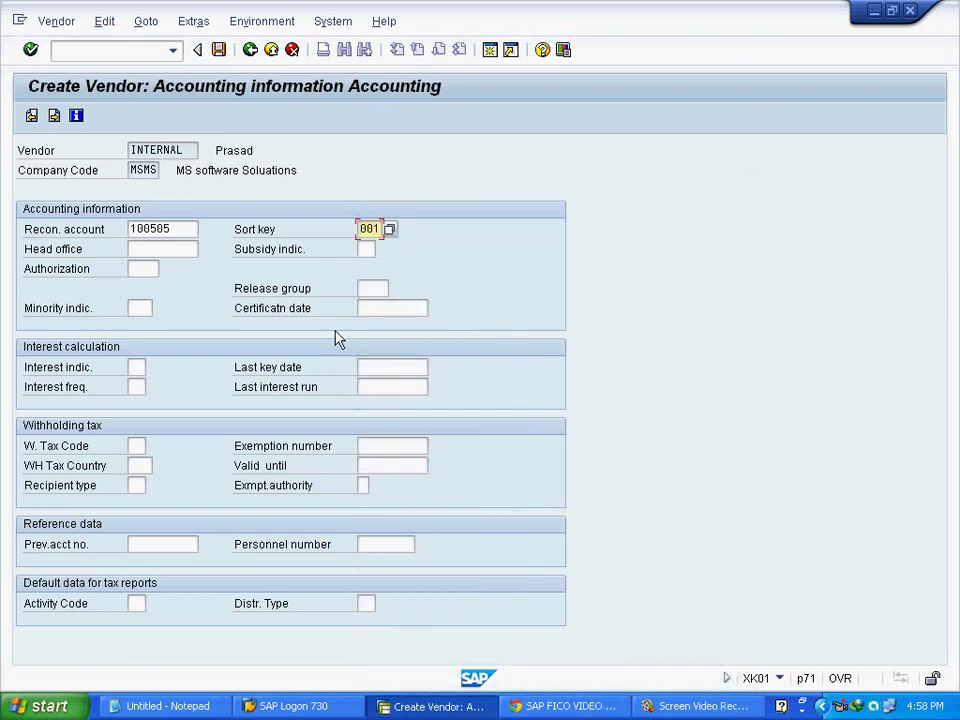
Continue to the accounting payment transactions, set the payment terms to 0001, Payable immediately Due net, and save the vendor.
left_click(56, 117)
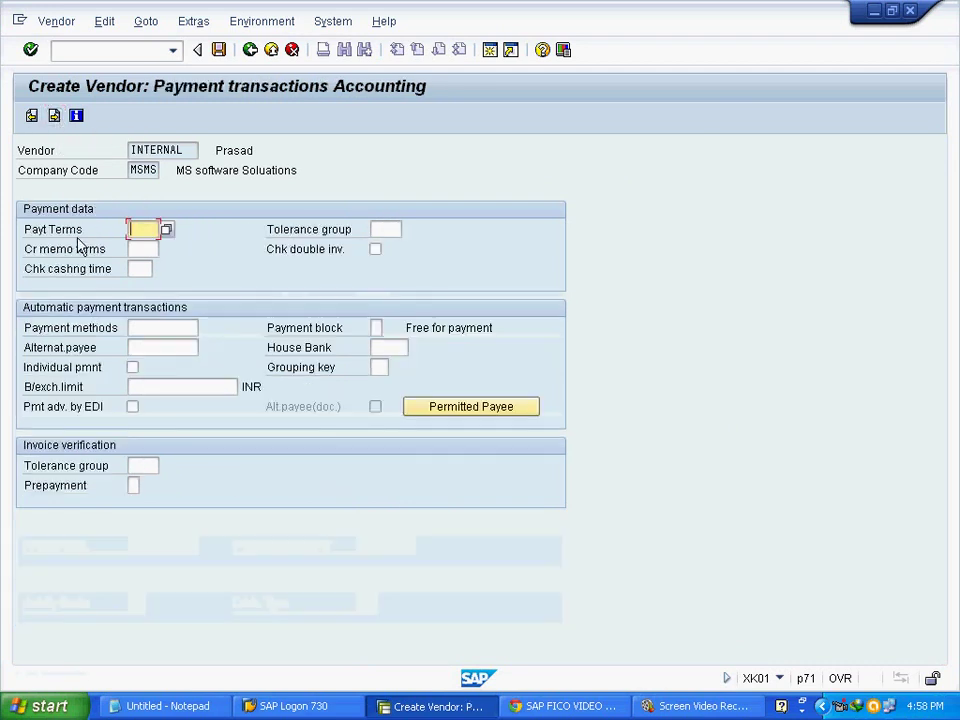
left_click(166, 231)
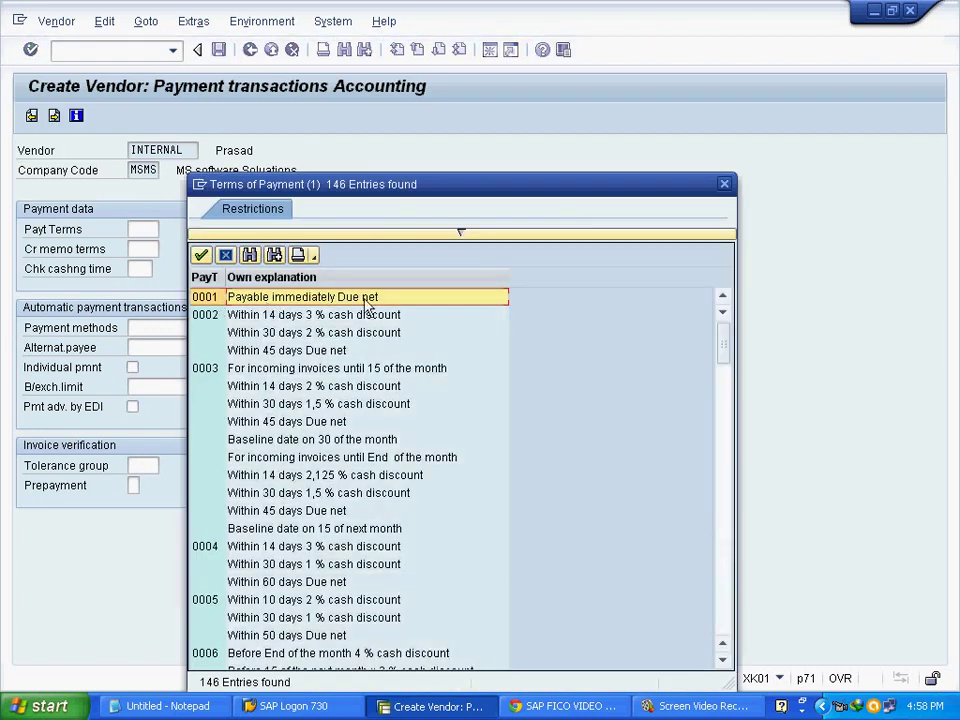
left_click(216, 318)
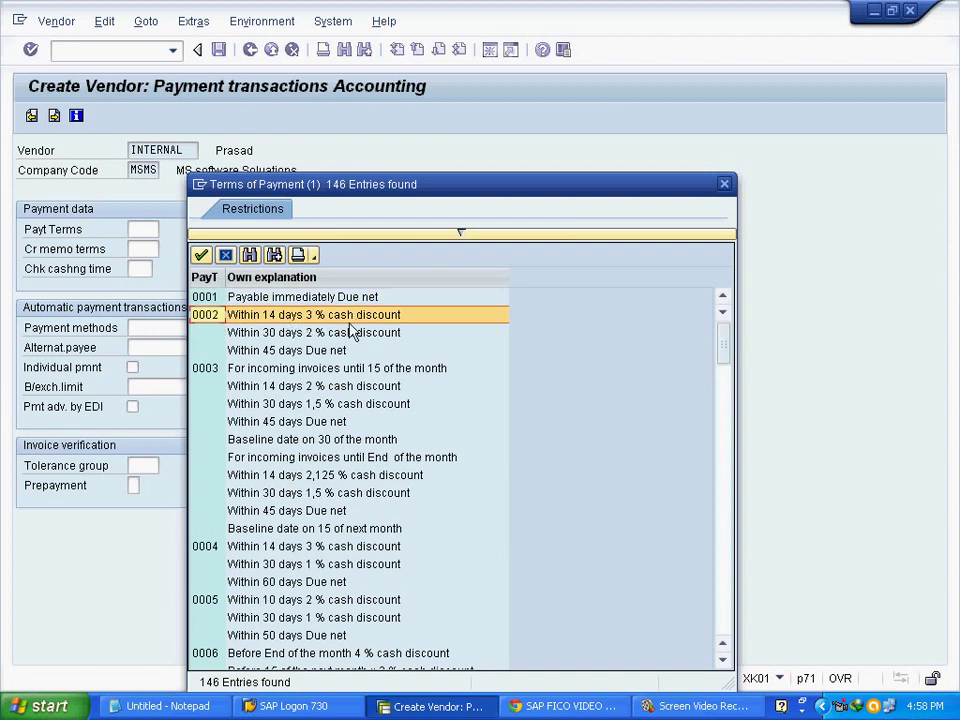
left_click(241, 335)
left_click(300, 351)
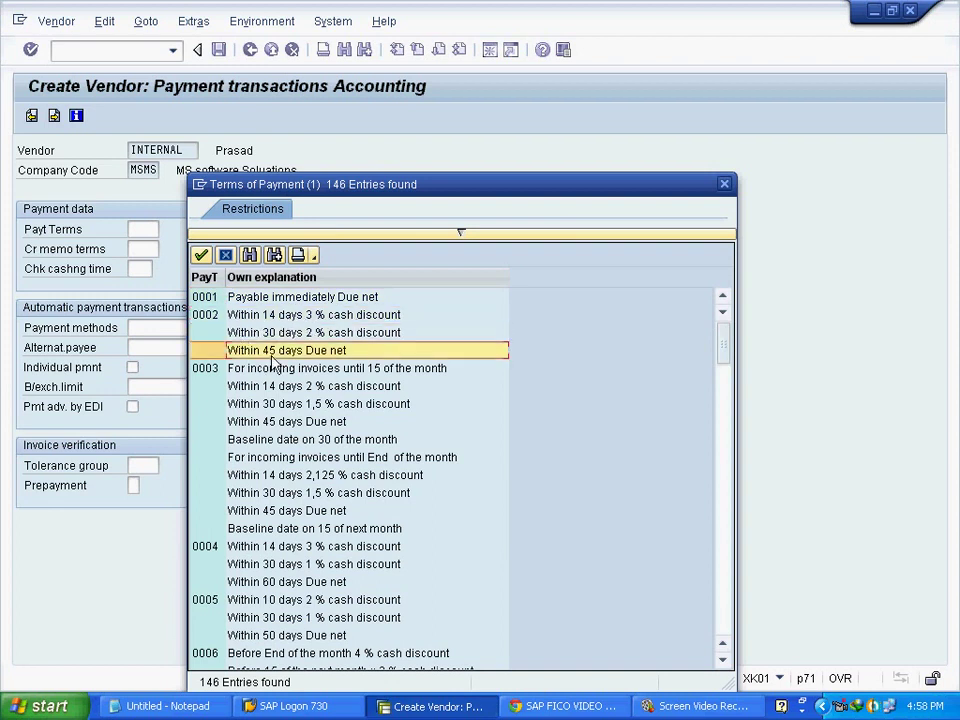
scroll(252, 494, "down", 4)
scroll(251, 491, "up", 4)
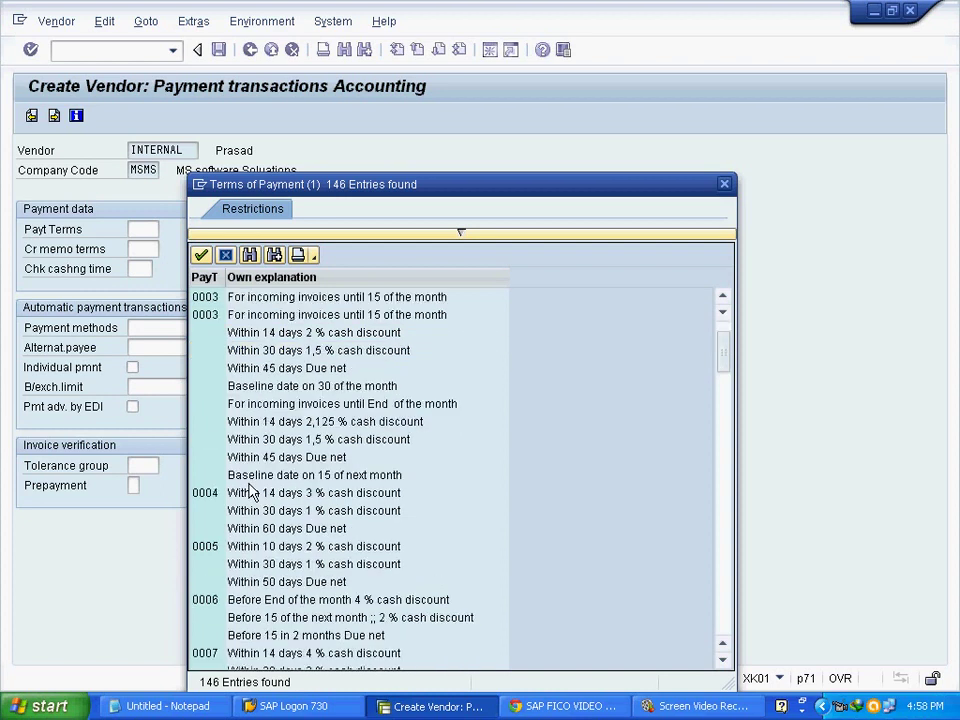
left_click(240, 297)
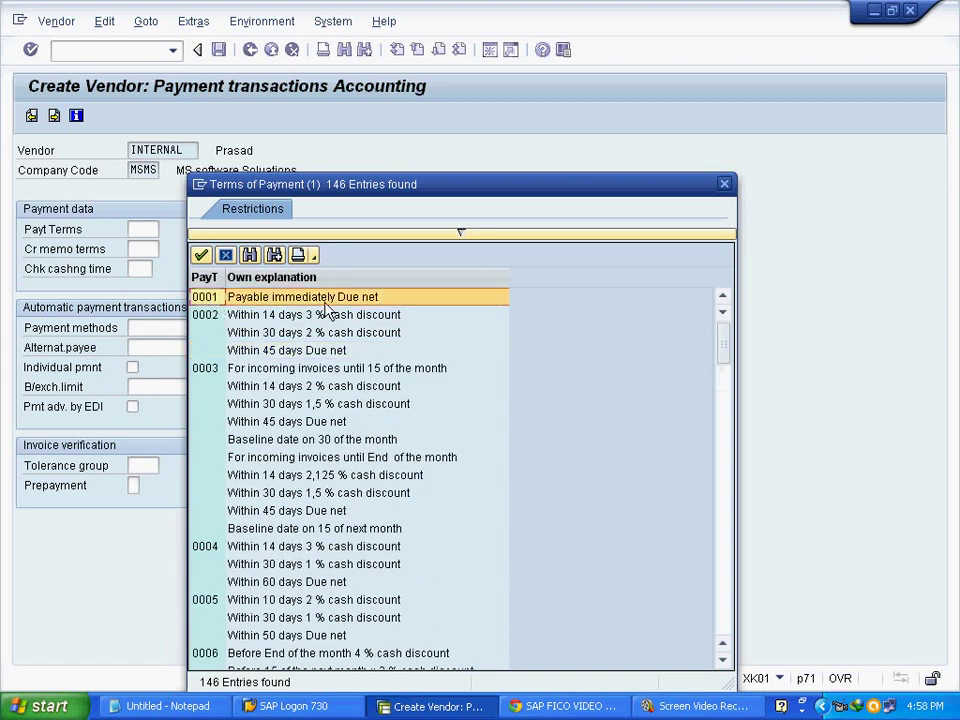
left_click(202, 258)
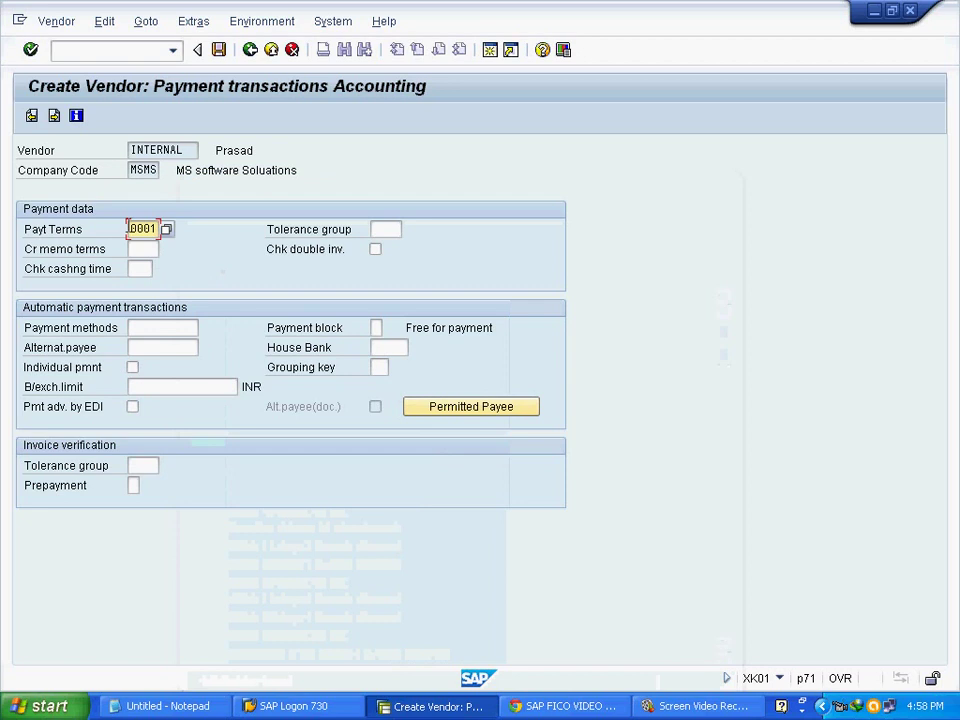
left_click(218, 50)
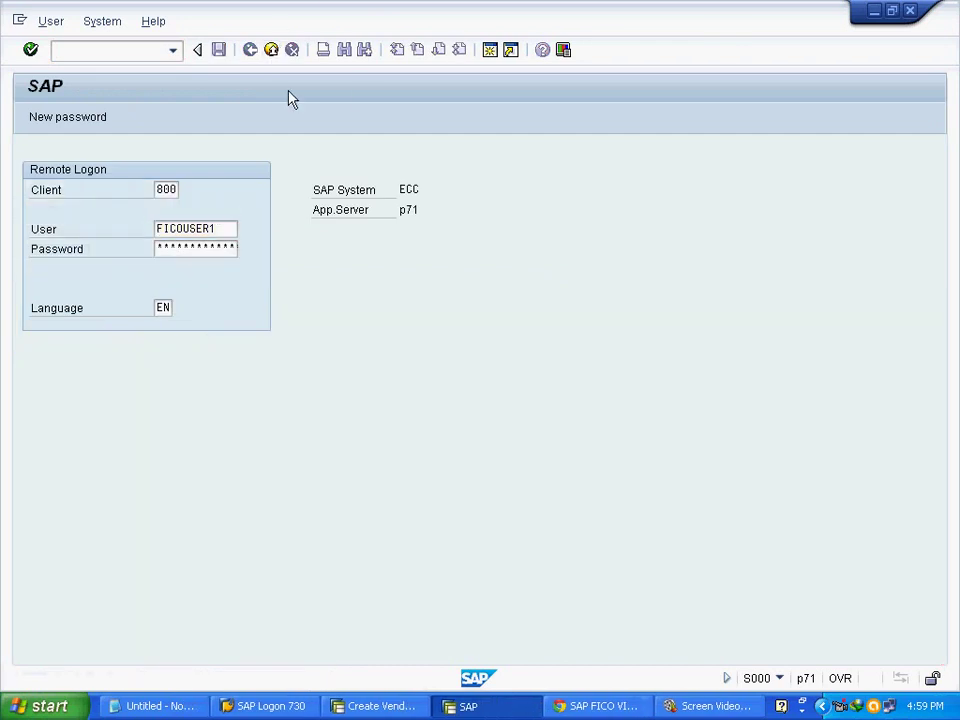
Start another MSMS vendor in account group MSF with title Company, name Muthoot Fin Corp, and country IN.
left_click(198, 252)
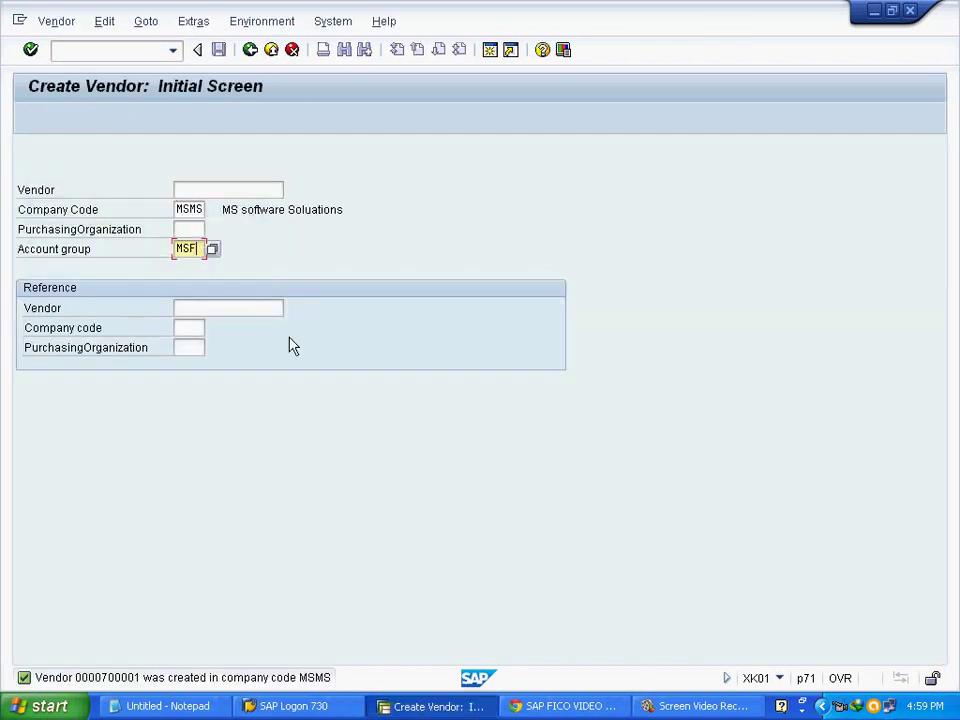
left_click(36, 58)
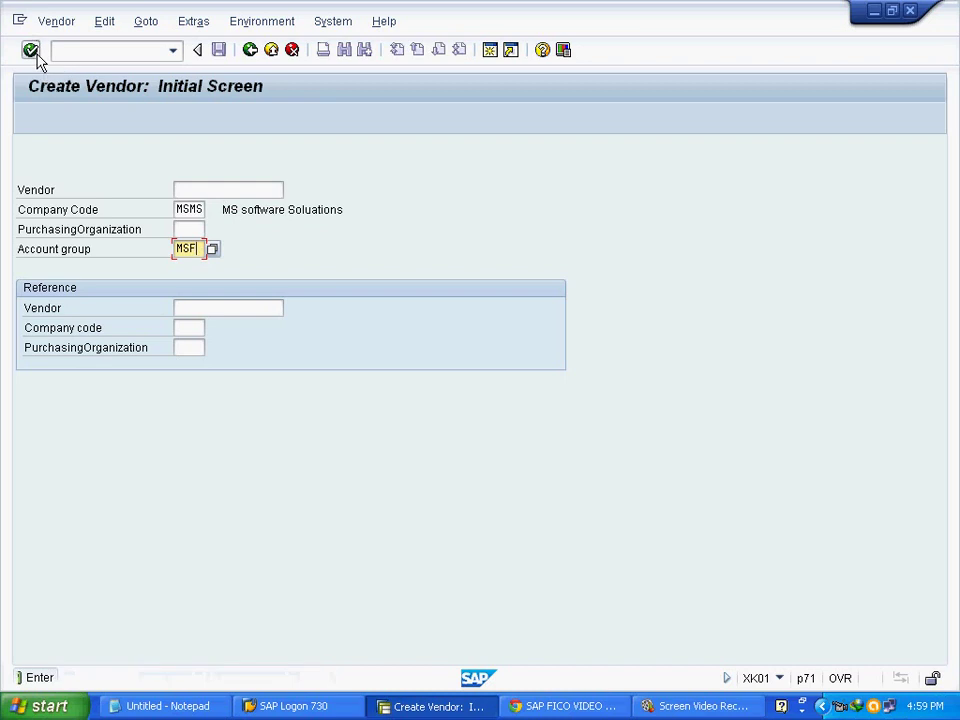
left_click(249, 233)
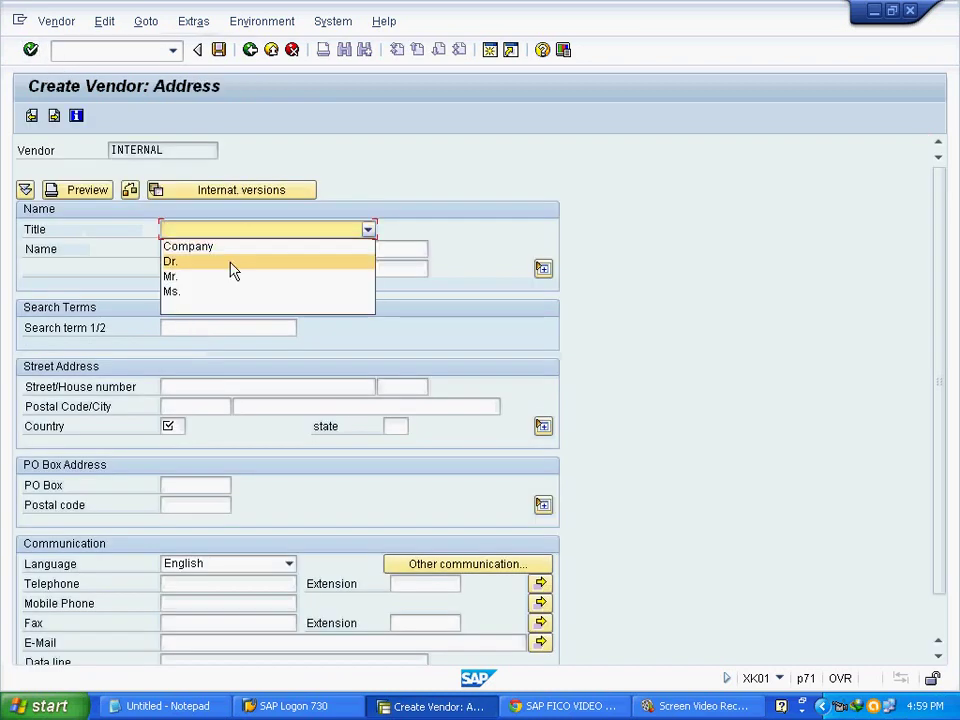
left_click(223, 252)
left_click(215, 251)
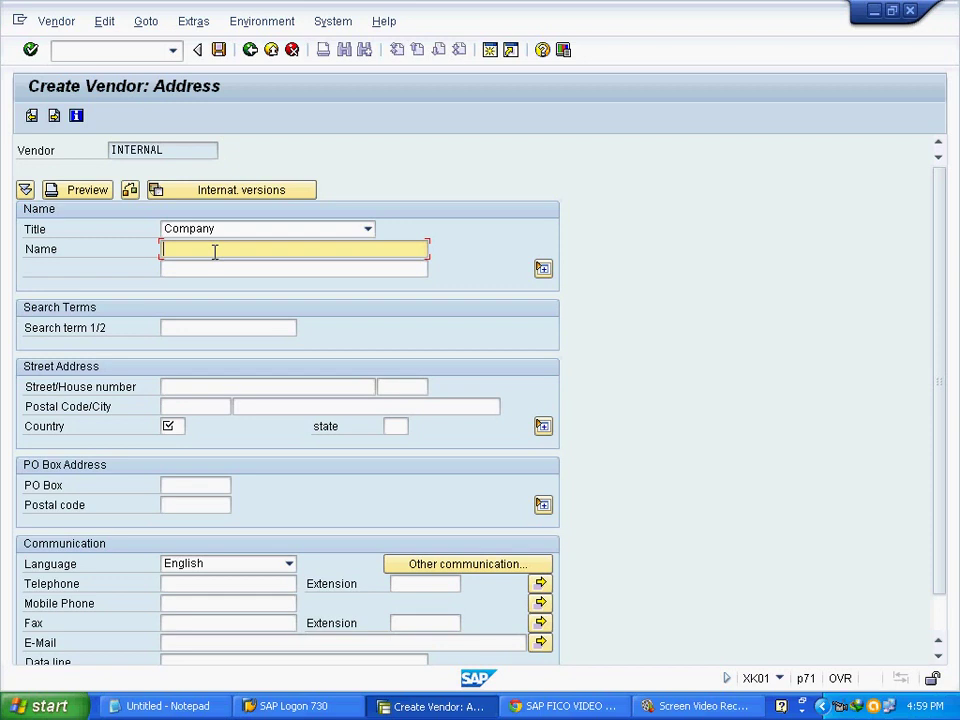
type("Muthoot Fin Corp")
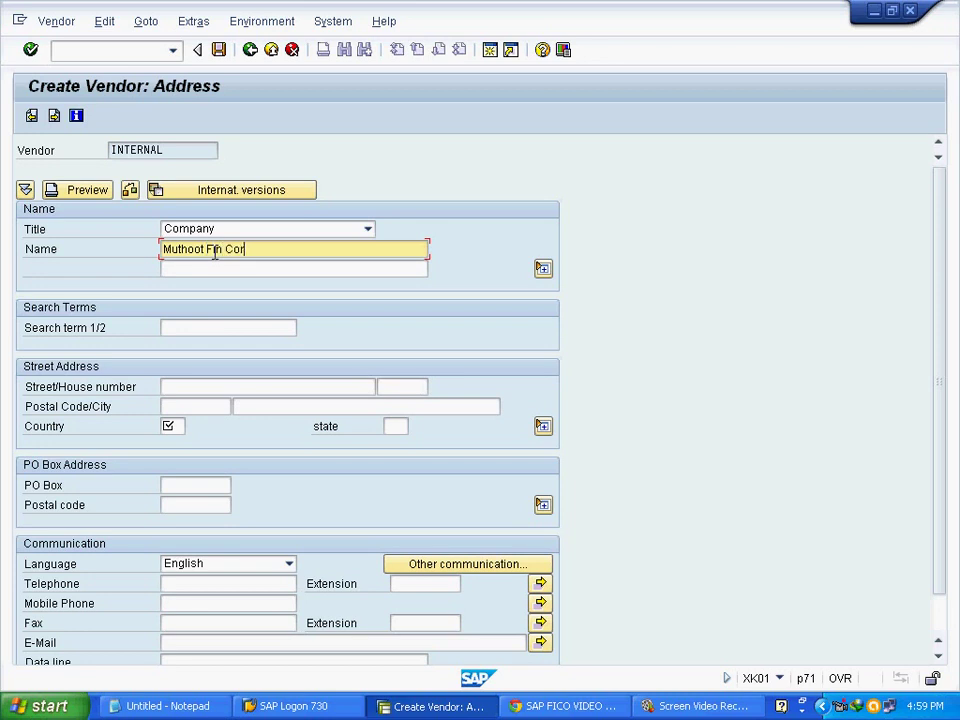
left_click(171, 426)
type("IN")
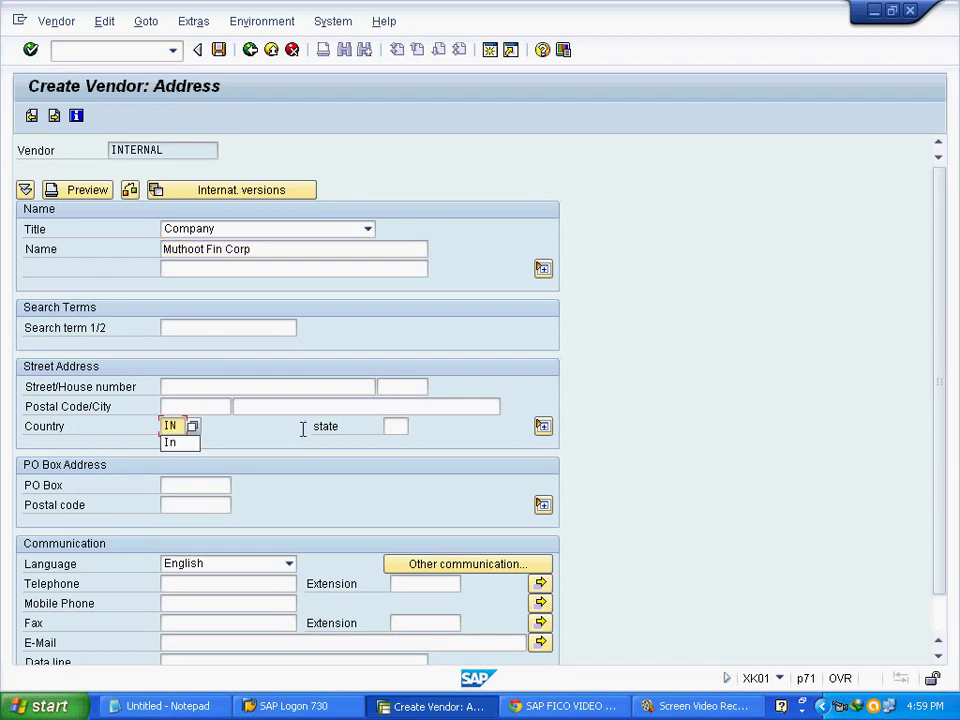
Skip the control and bank details for Muthoot Fin Corp and assign reconciliation account 100505, Sundry Creditors.
left_click(55, 116)
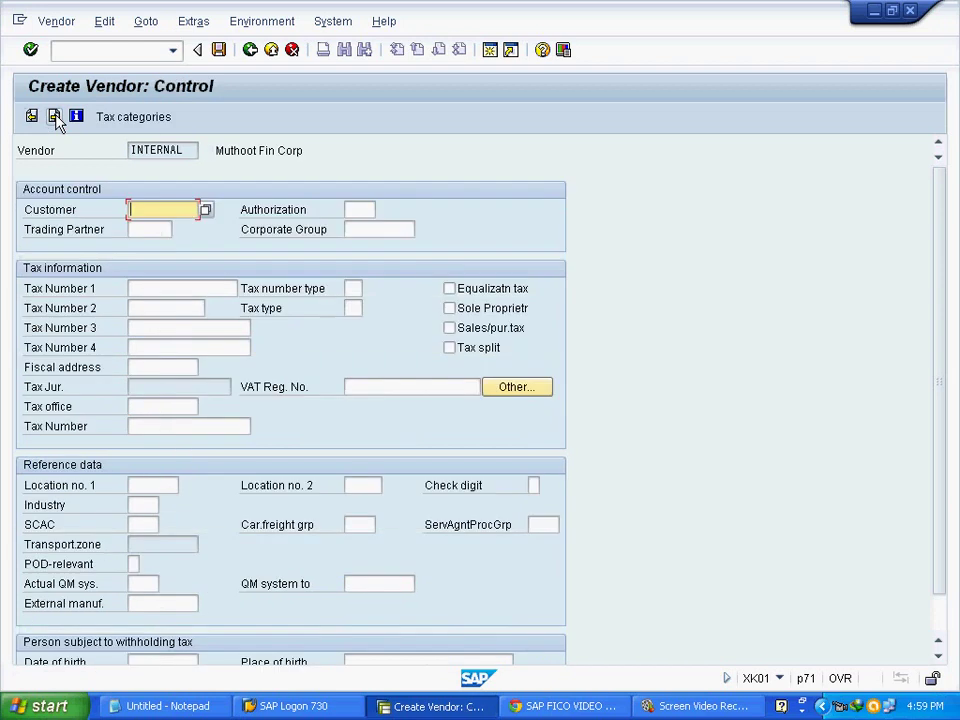
left_click(55, 116)
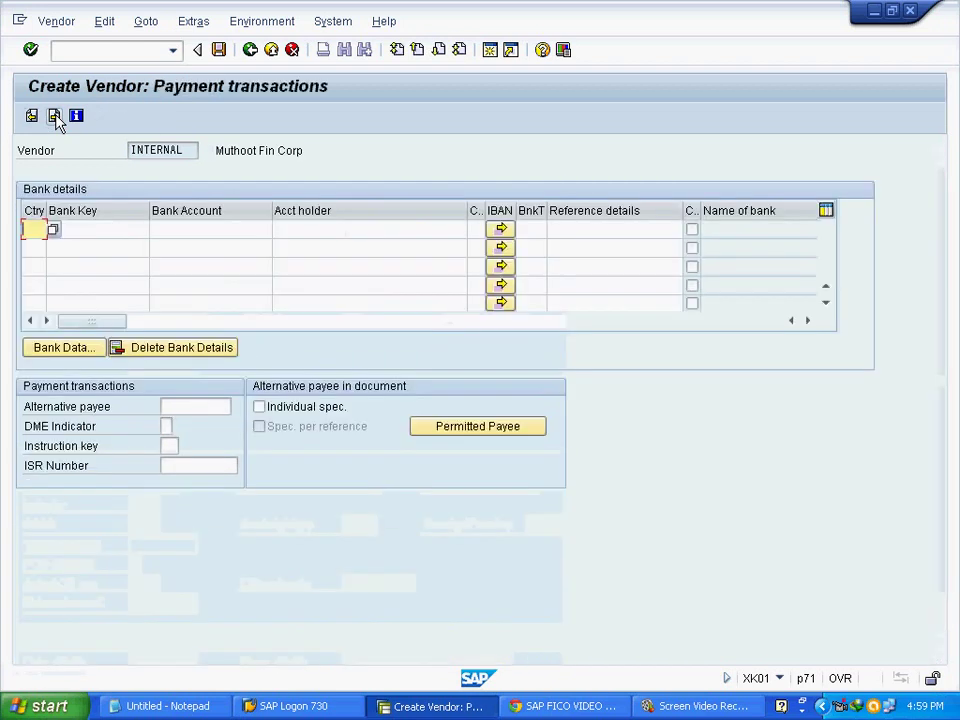
left_click(57, 122)
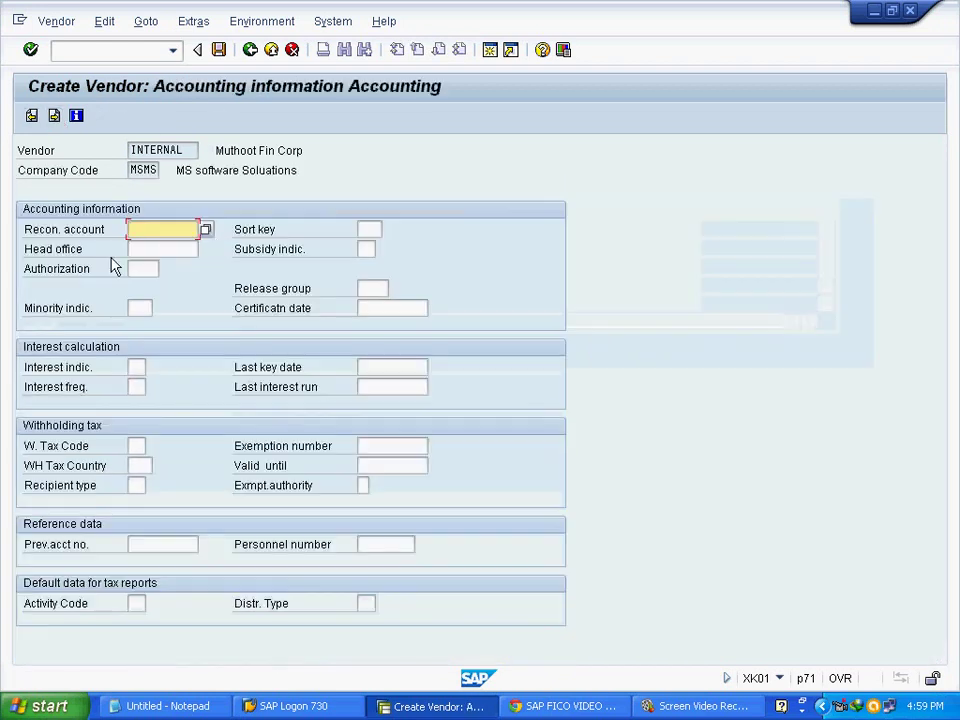
left_click(210, 233)
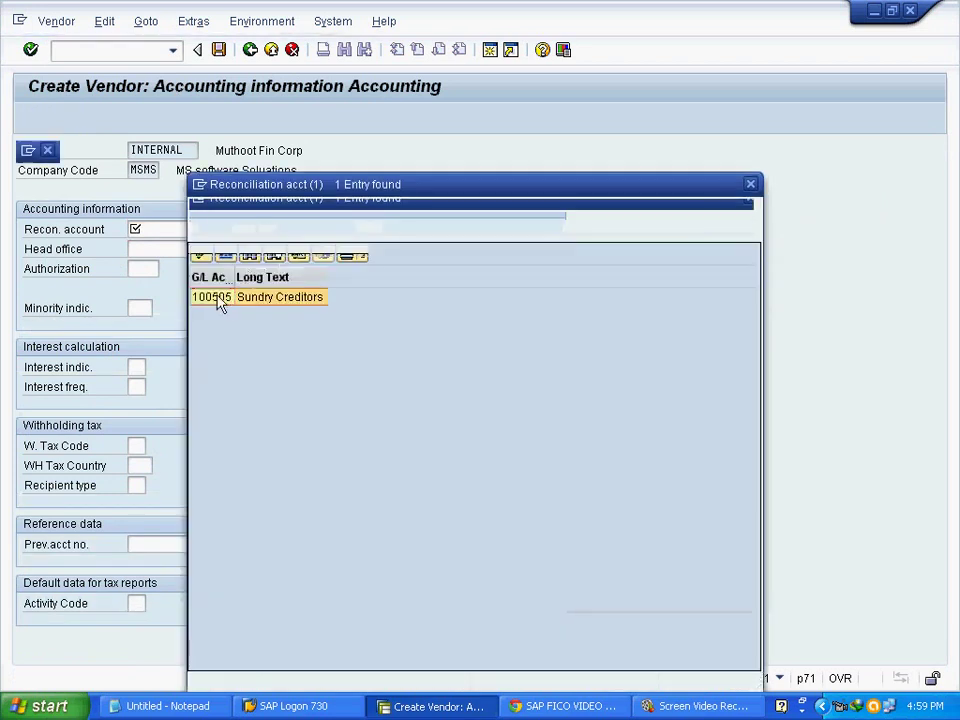
double_click(216, 297)
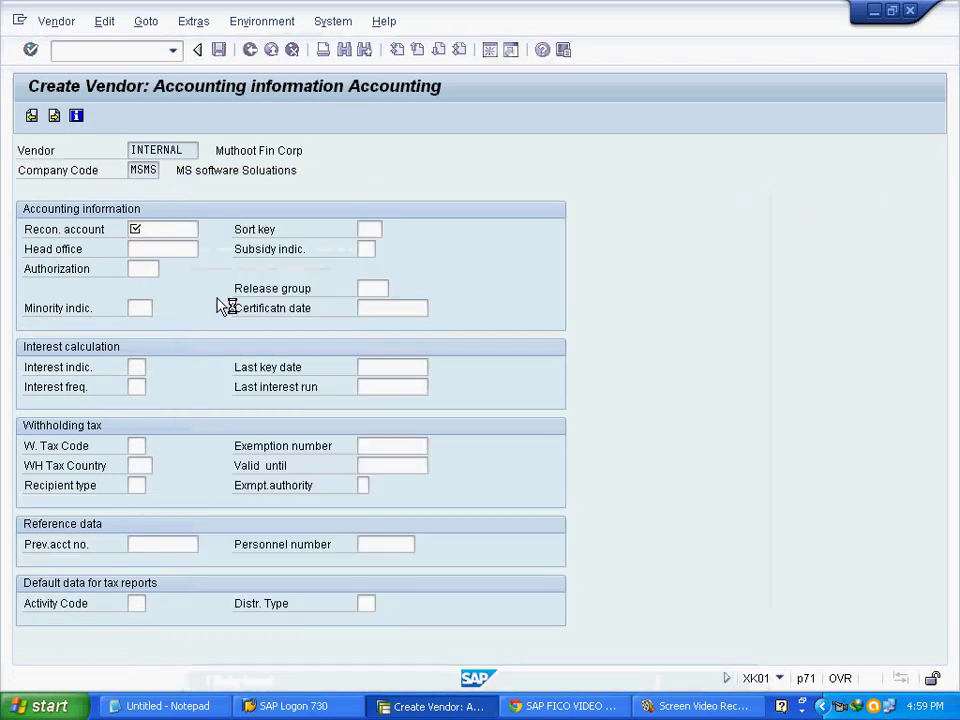
Set the sort key for Muthoot Fin Corp to 012, Vendor number.
left_click(370, 230)
left_click(389, 231)
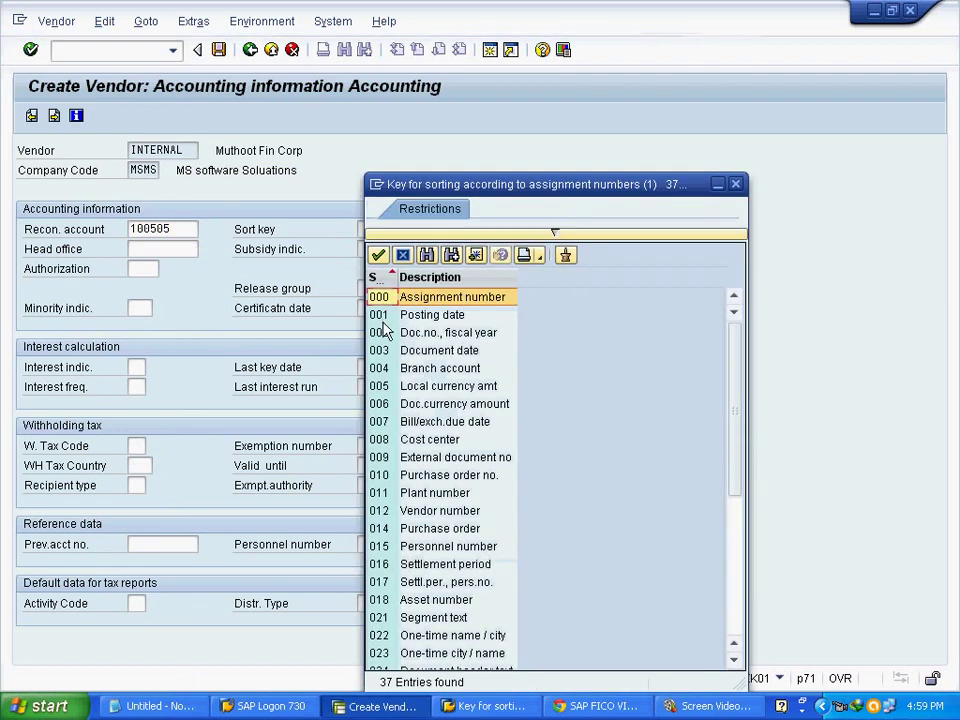
left_click(382, 511)
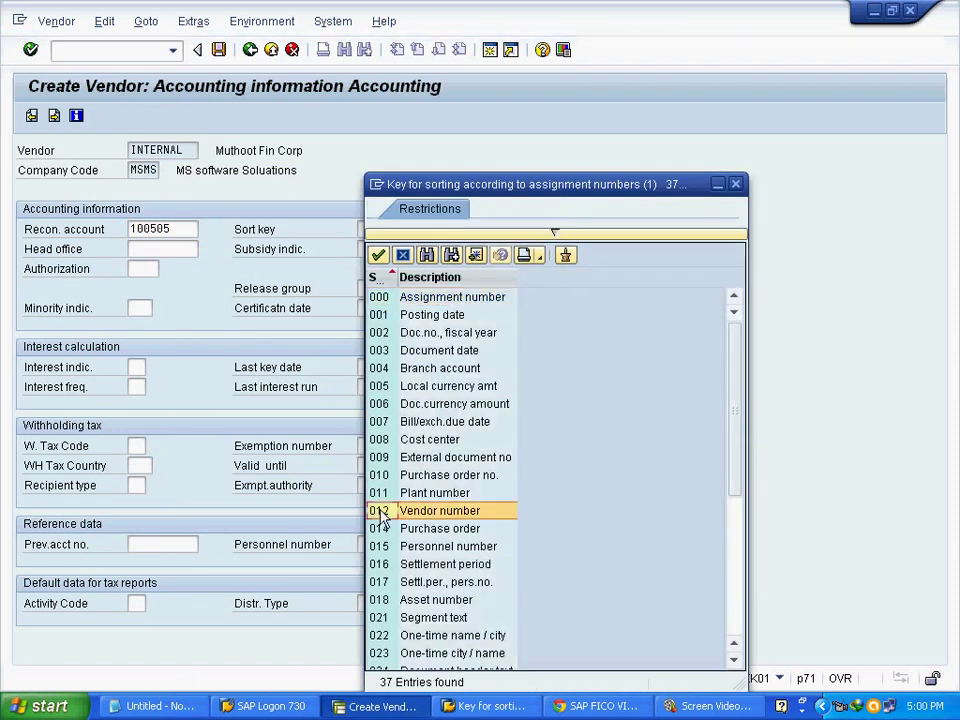
double_click(381, 512)
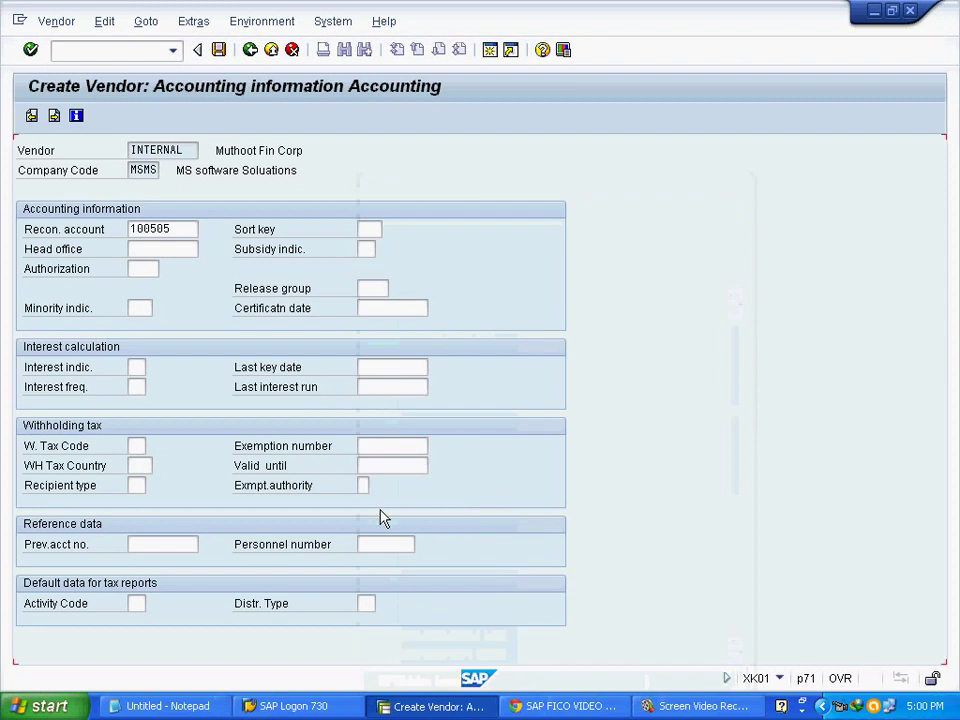
Set the payment terms for Muthoot Fin Corp to 0001, Payable immediately Due net, and save the vendor.
left_click(55, 116)
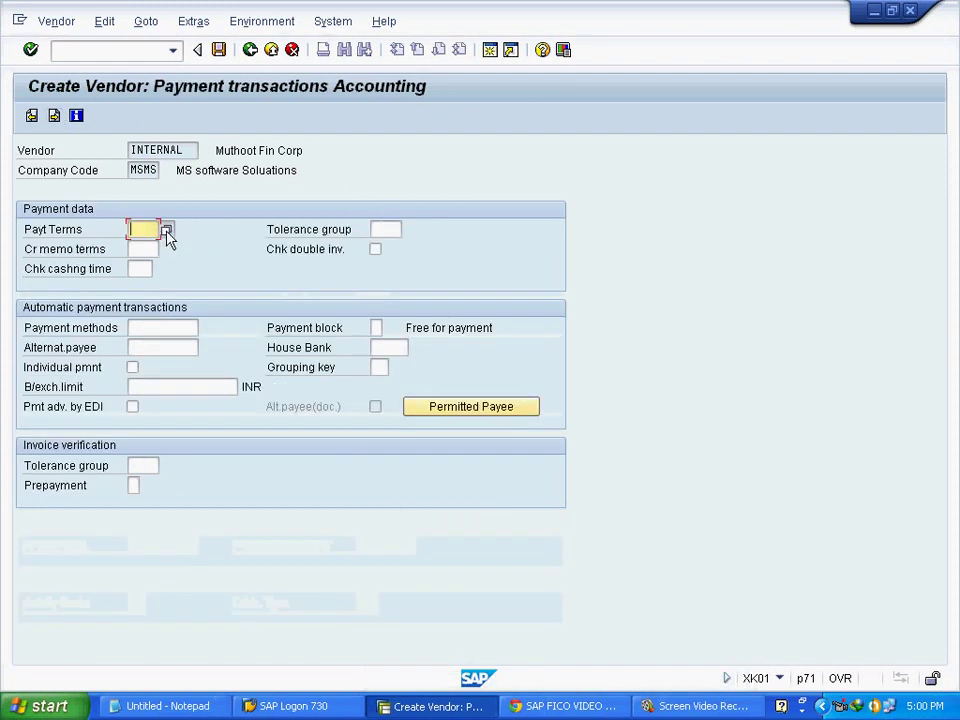
left_click(166, 231)
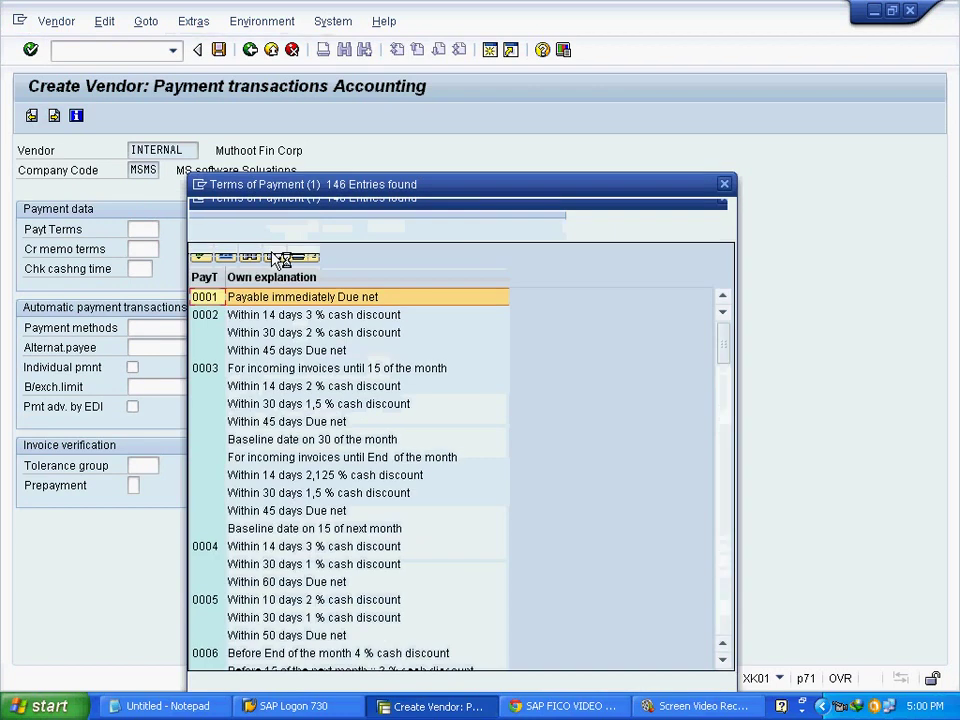
double_click(210, 300)
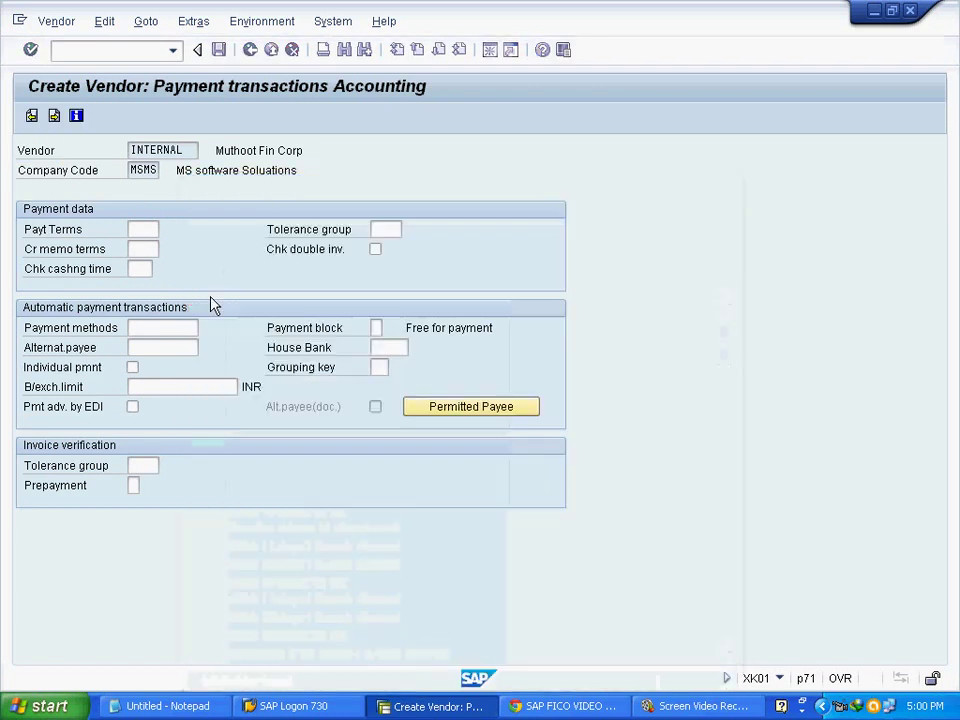
left_click(219, 49)
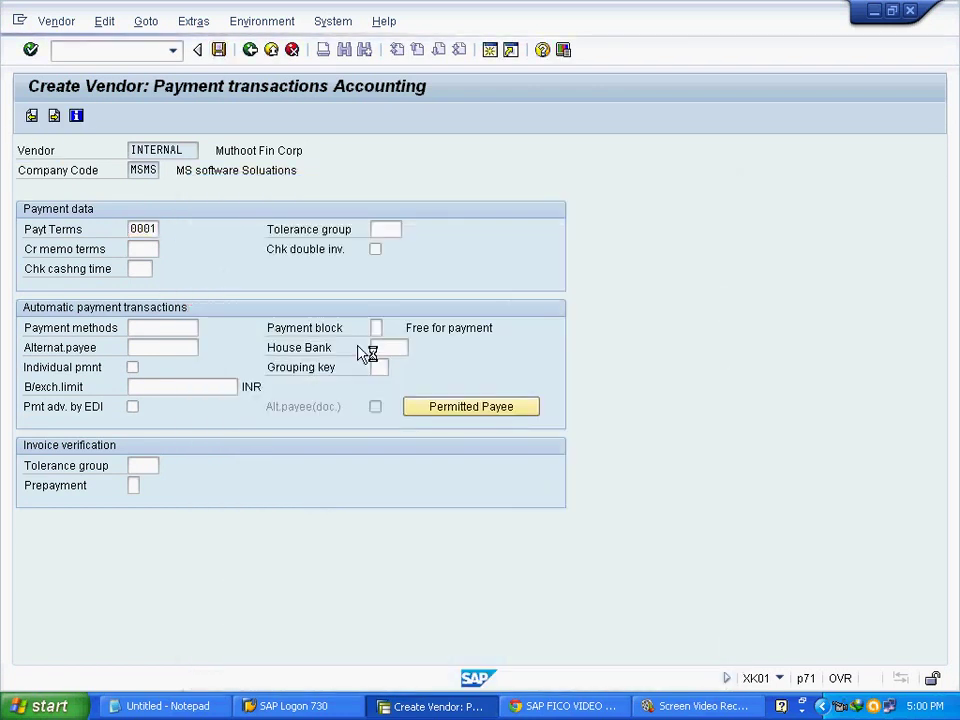
Search the vendor accounts by company code MSMS and sort the list by name in descending order to review the vendor numbers.
left_click(272, 51)
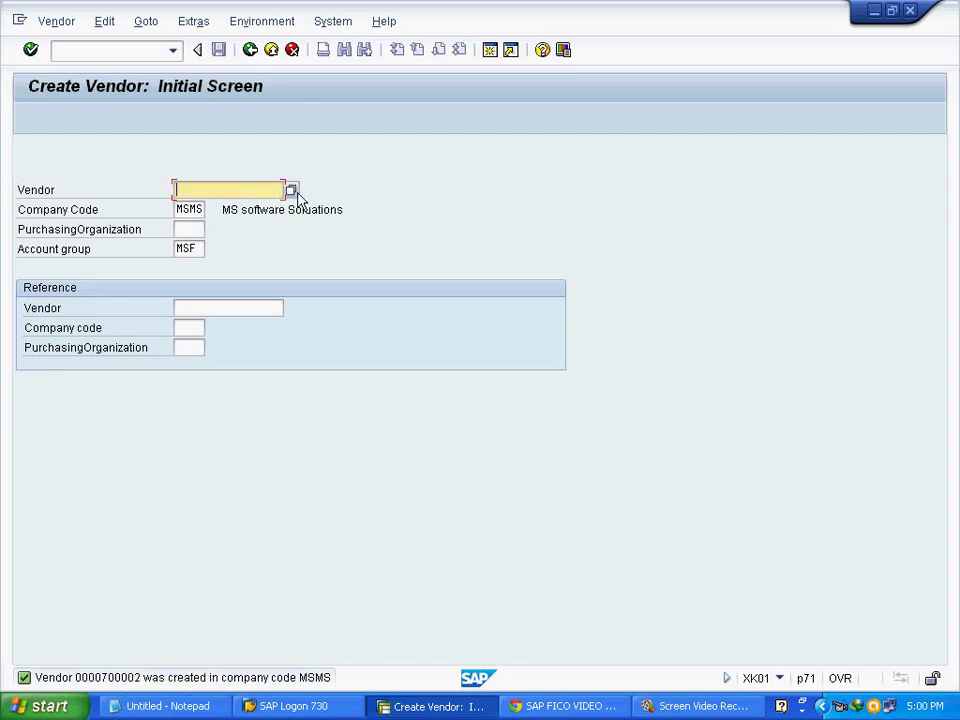
key("F4")
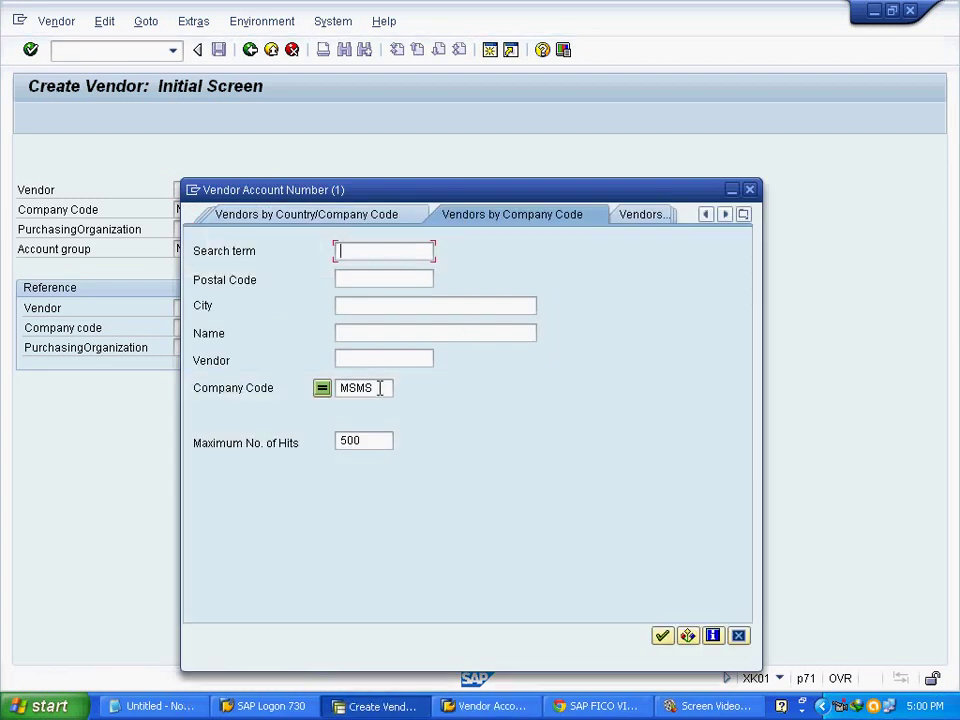
left_click_drag(381, 388, 338, 395)
left_click(389, 388)
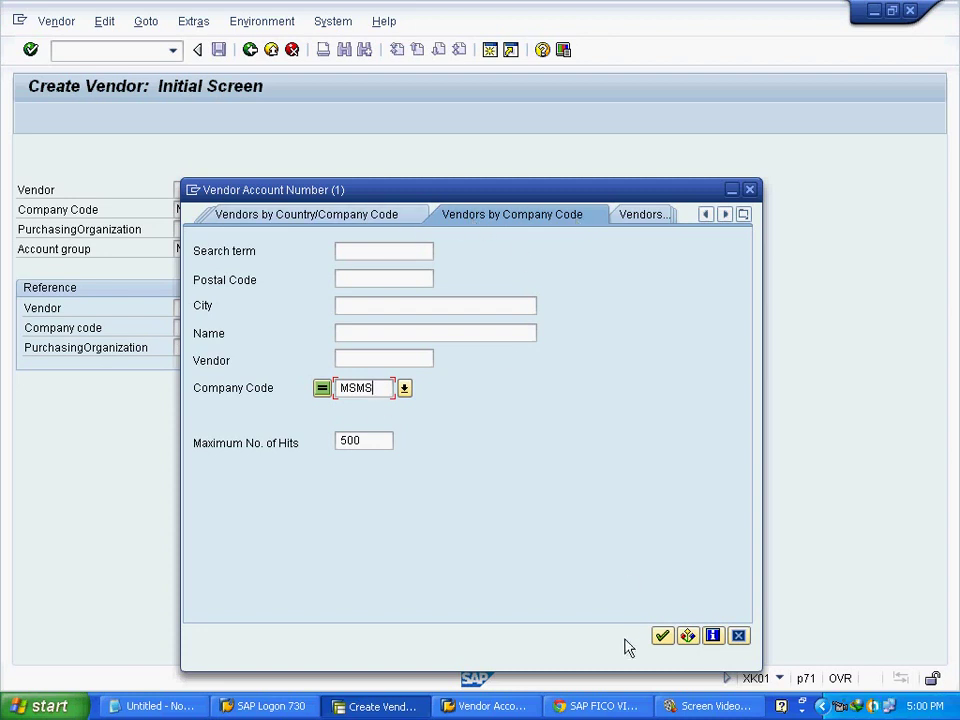
left_click(666, 637)
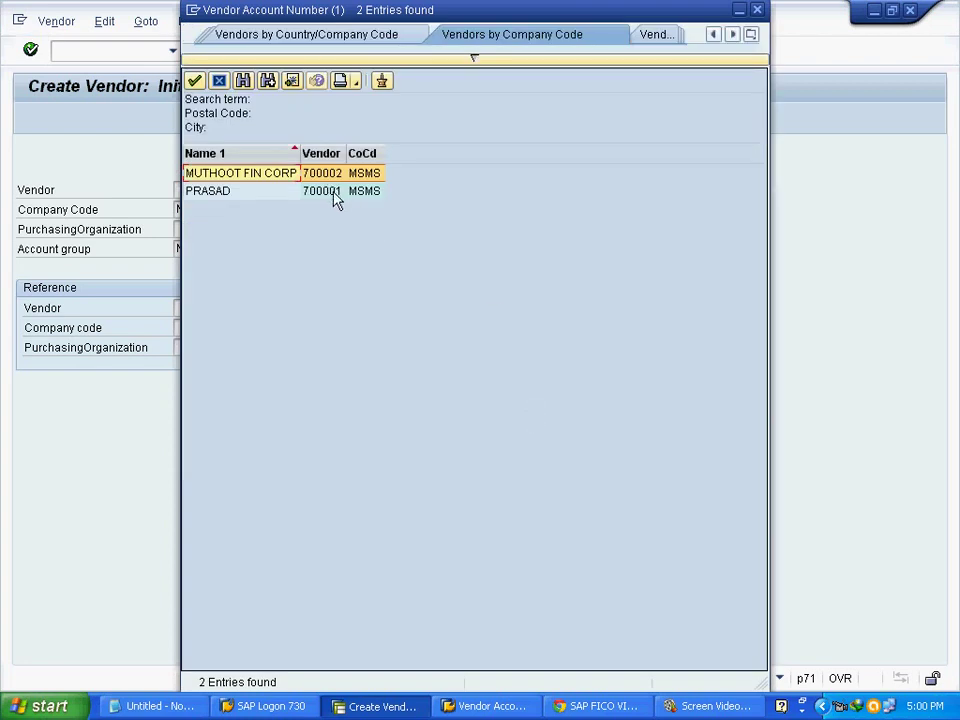
left_click(336, 195)
left_click(335, 177)
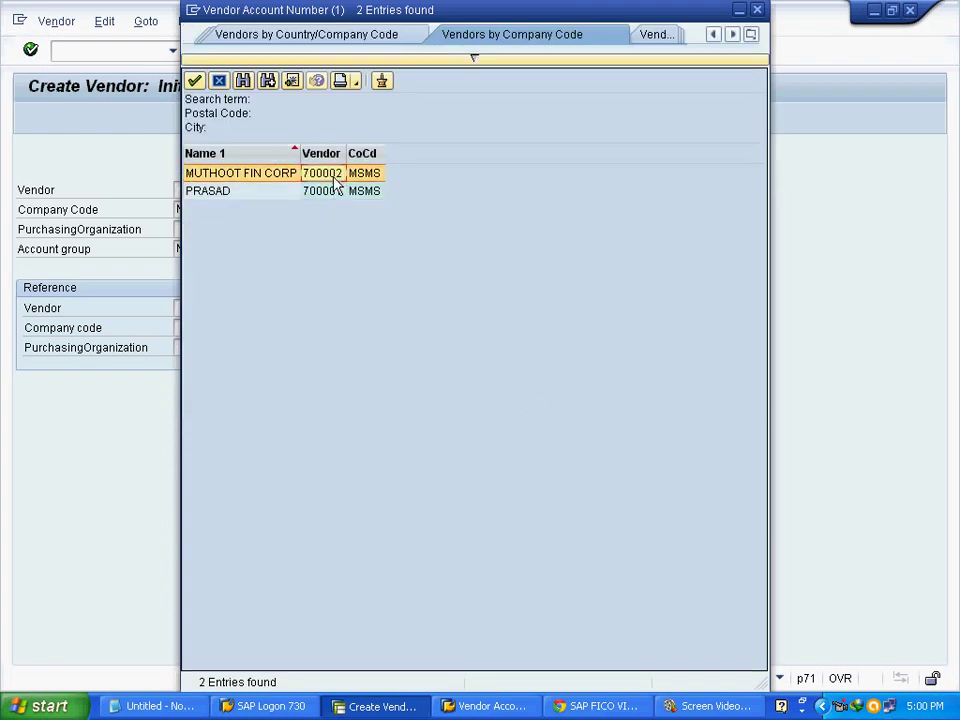
left_click(334, 178)
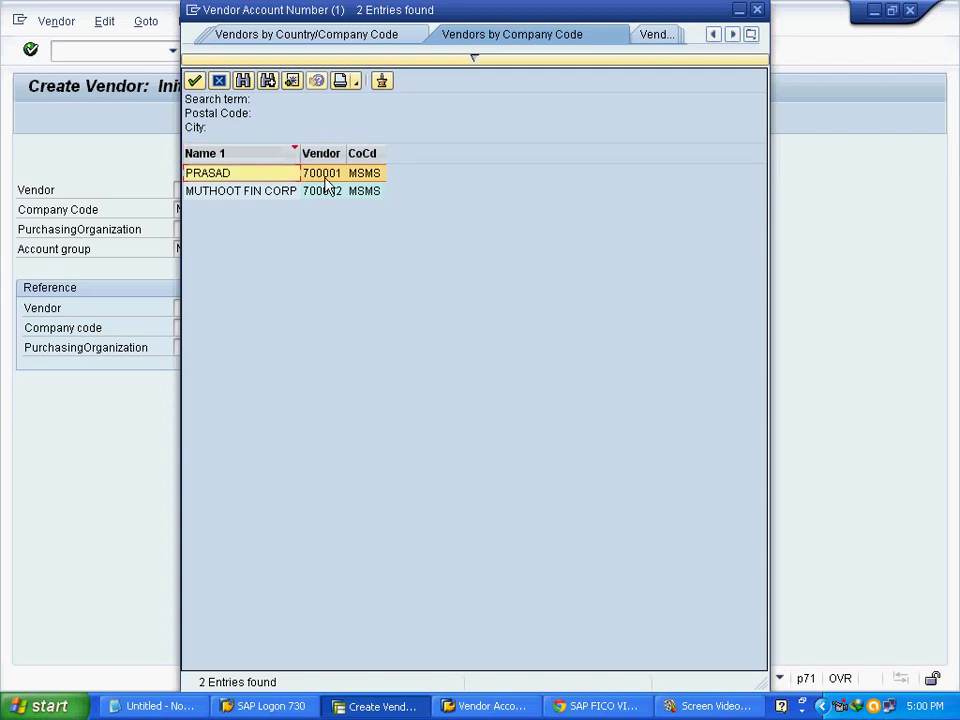
Close the vendor account search results and leave vendor creation for the SAP Easy Access screen.
left_click(330, 193)
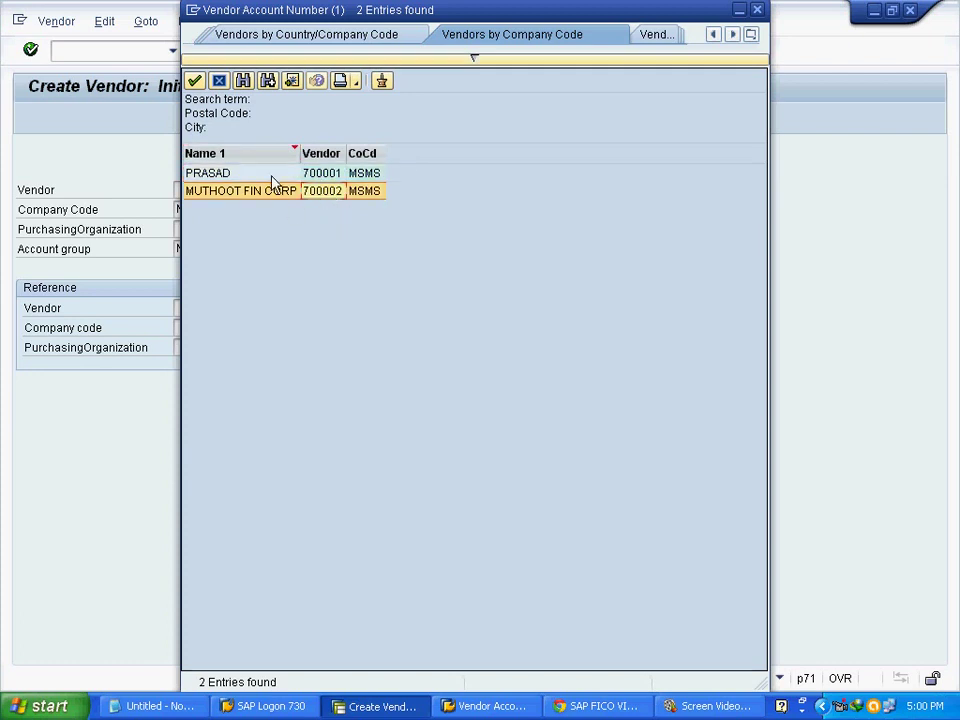
left_click(224, 80)
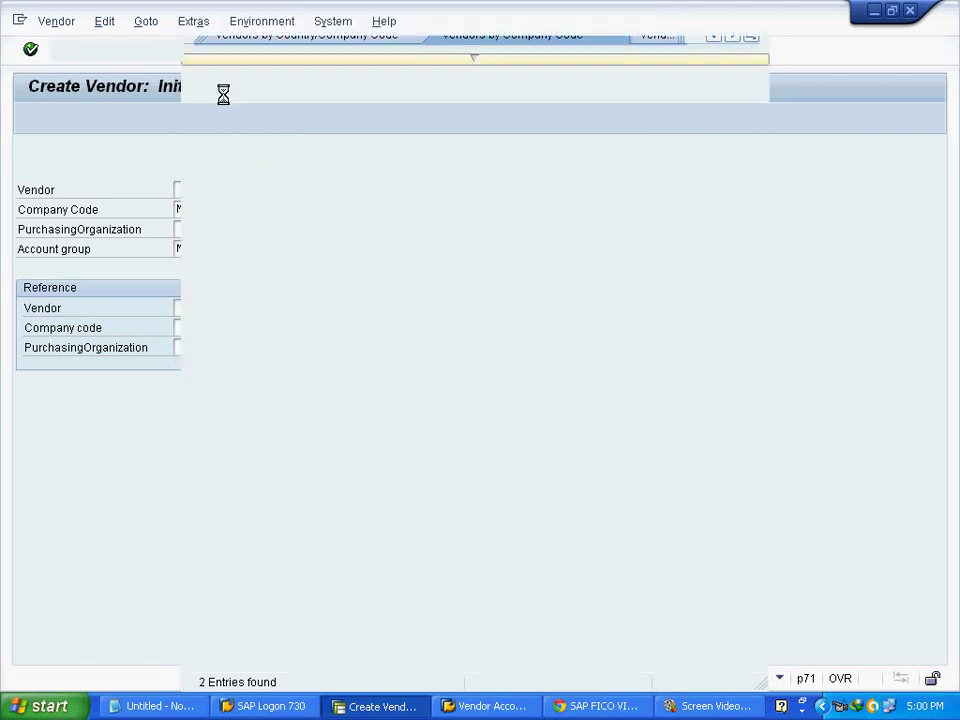
left_click(271, 50)
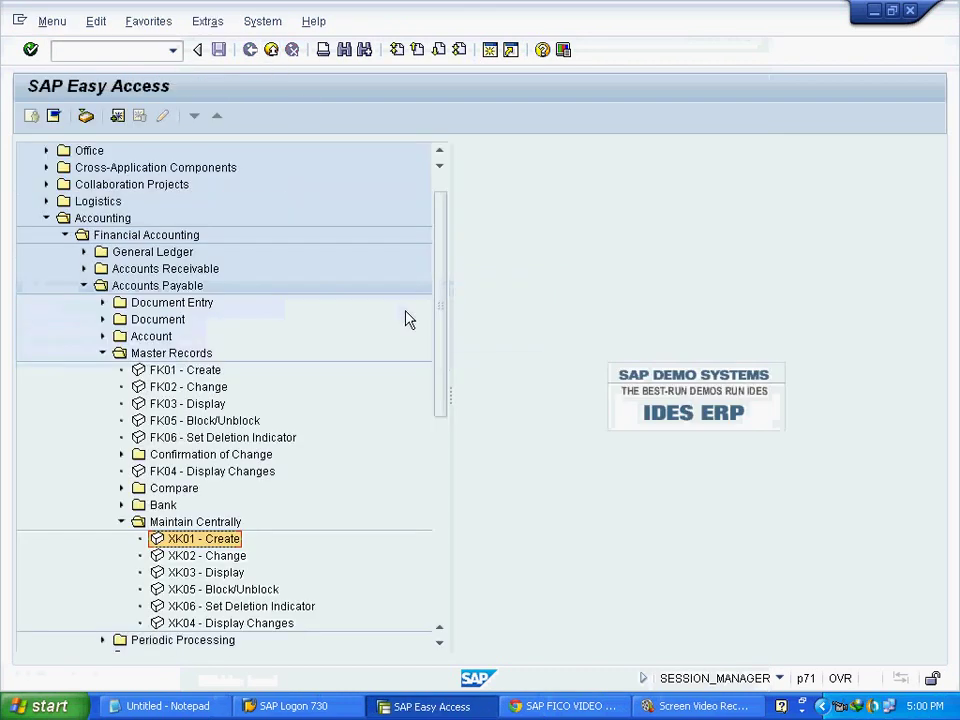
Collapse the Maintain Centrally, Master Records, Accounts Payable, Financial Accounting and Accounting folders in the SAP menu tree.
left_click(121, 522)
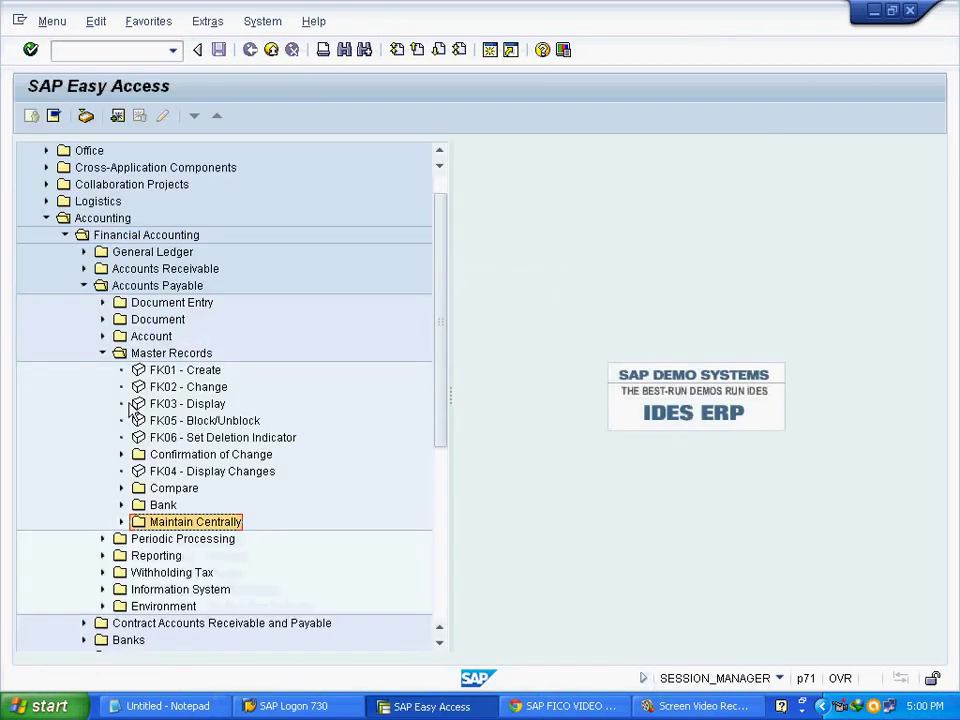
left_click(102, 353)
left_click(84, 285)
left_click(66, 234)
left_click(46, 251)
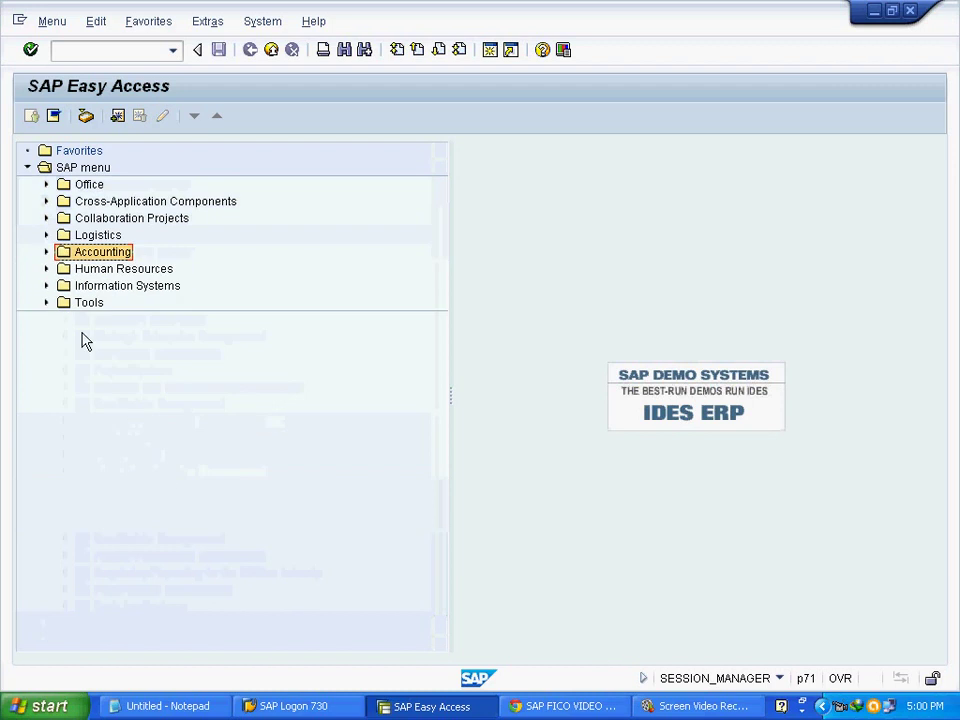
Switch to the Notepad task list and look up the transaction code for Vendor document type & No. Range.
left_click(140, 705)
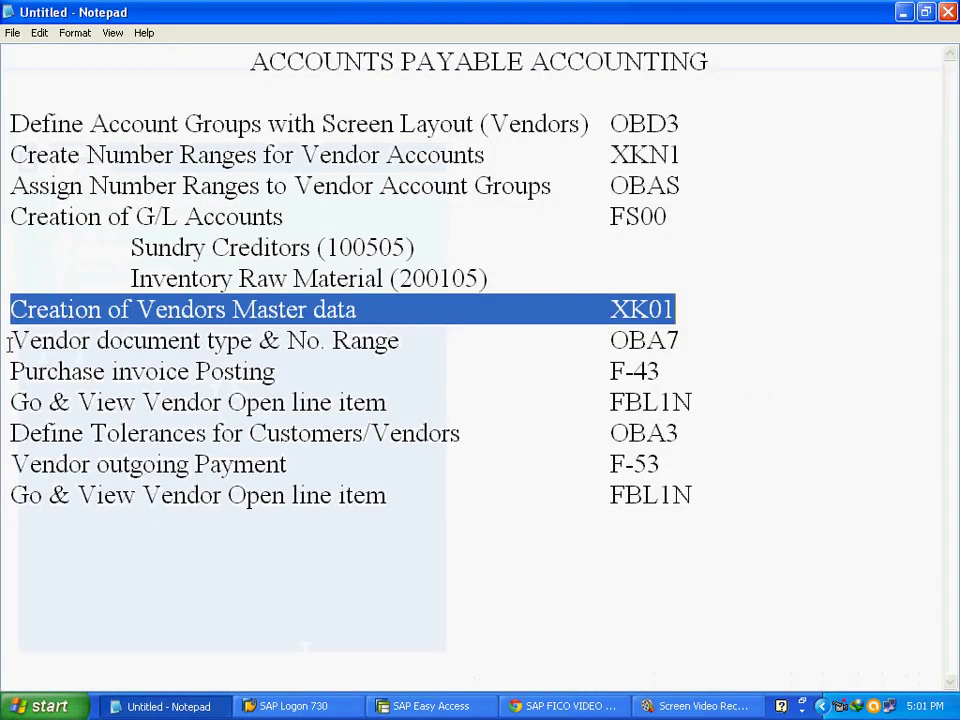
left_click_drag(10, 341, 607, 348)
left_click(688, 343)
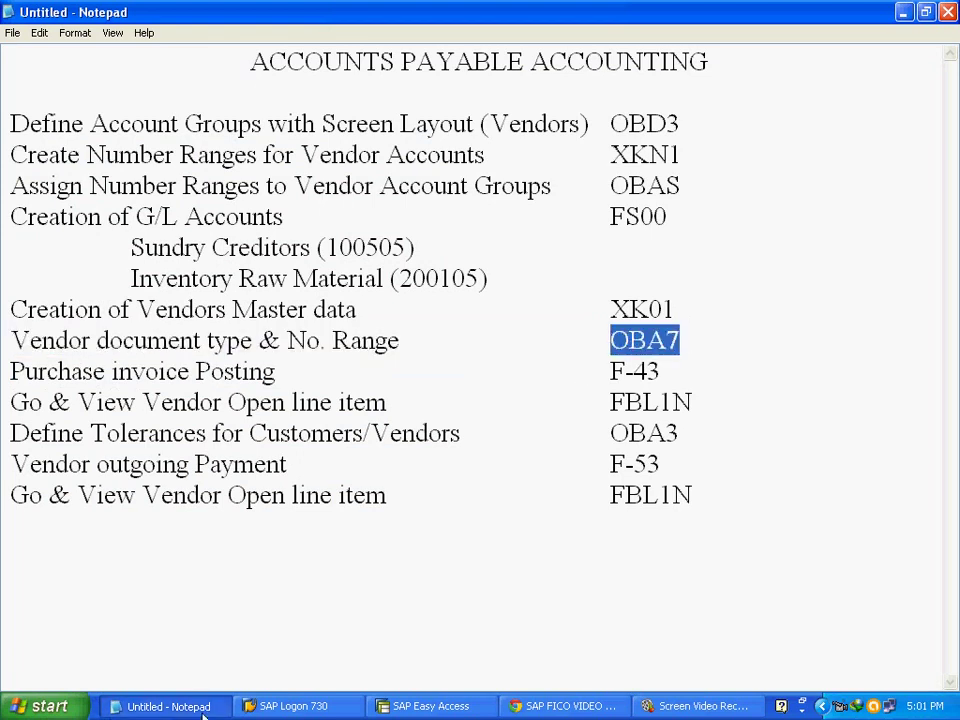
Switch back to SAP Easy Access and run transaction OBA7 to open the document types overview.
left_click(440, 706)
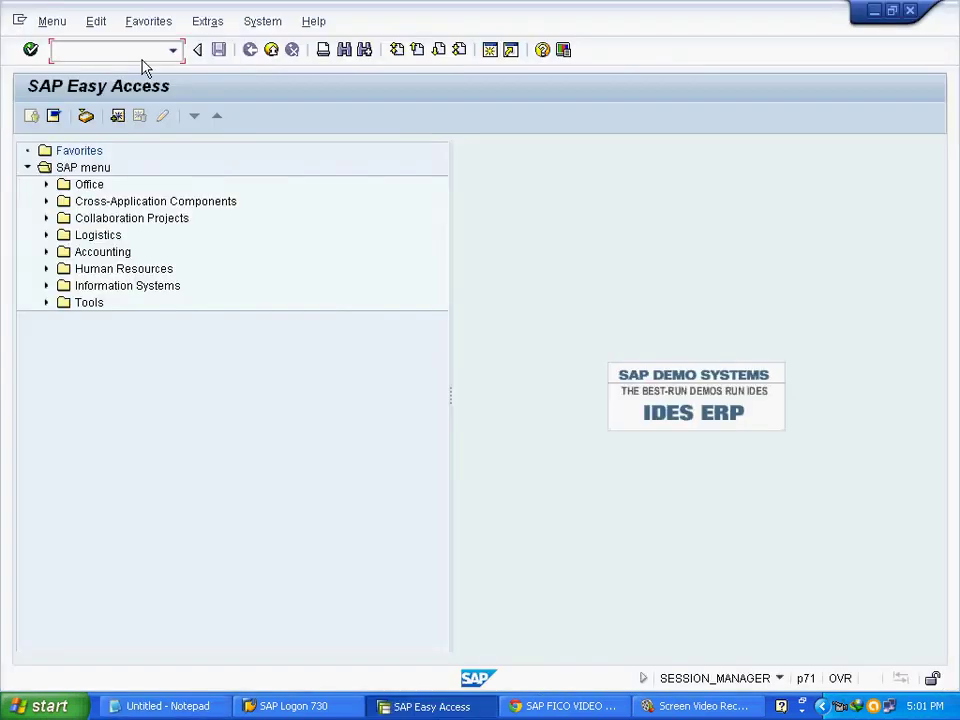
type("oba7")
key("Return")
type("o")
left_click(30, 50)
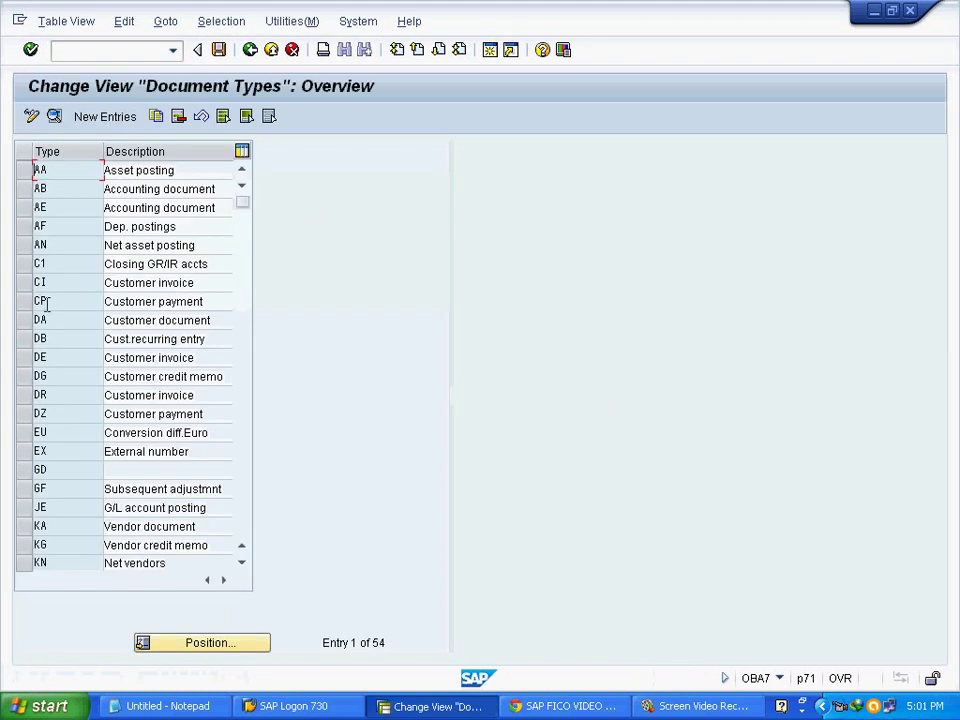
Mark the document types KA Vendor document, KR Vendor invoice and KZ Vendor payment in the overview.
left_click(23, 527)
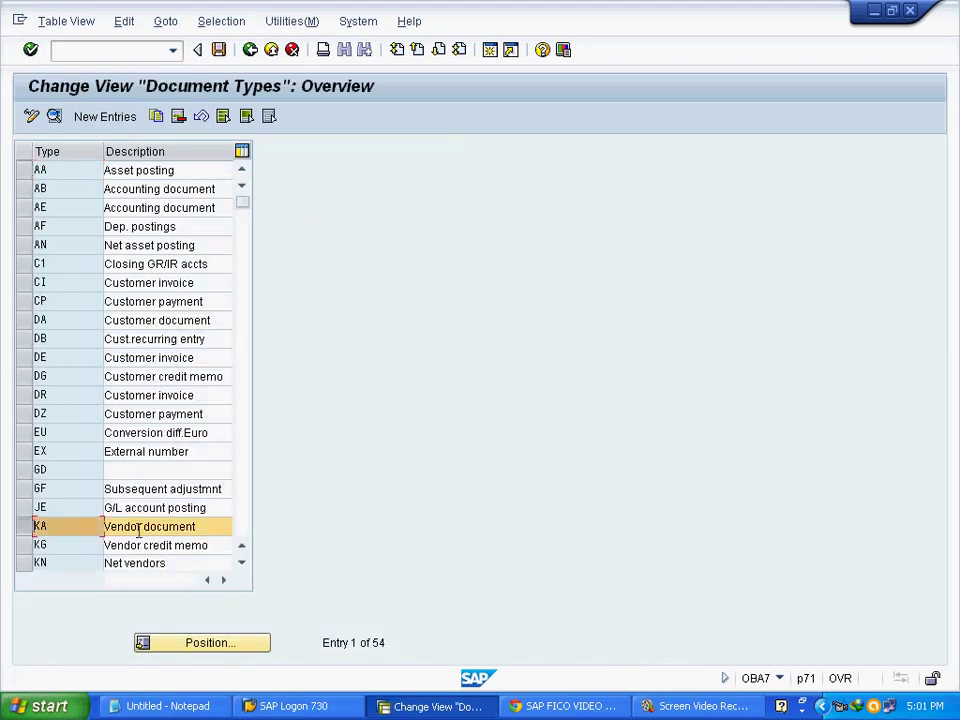
left_click_drag(207, 534, 108, 527)
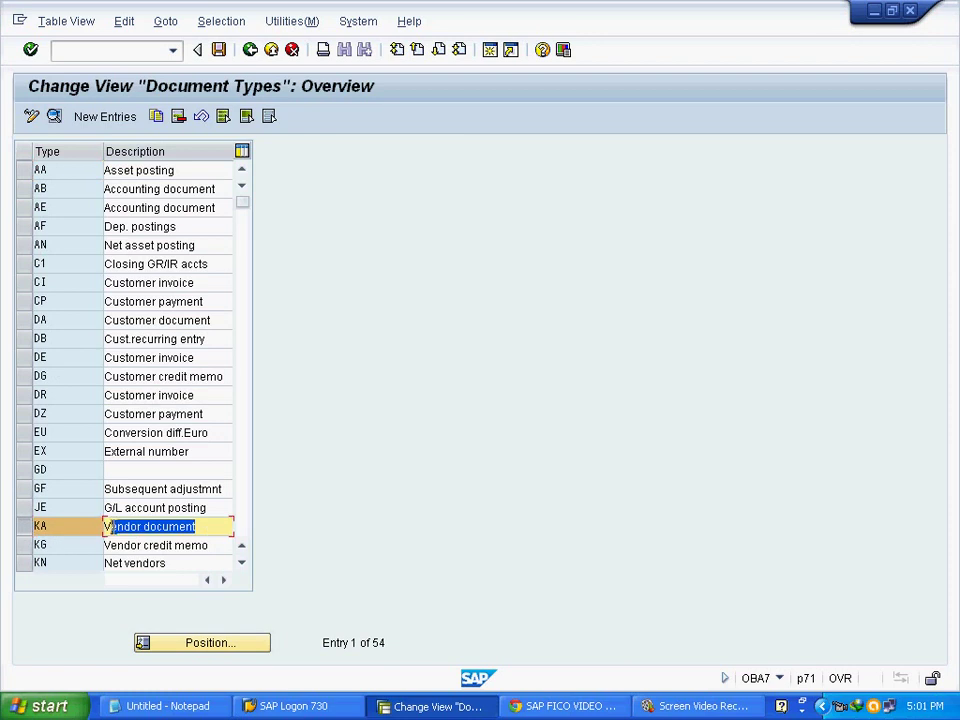
left_click(55, 526)
scroll(101, 495, "down", 3)
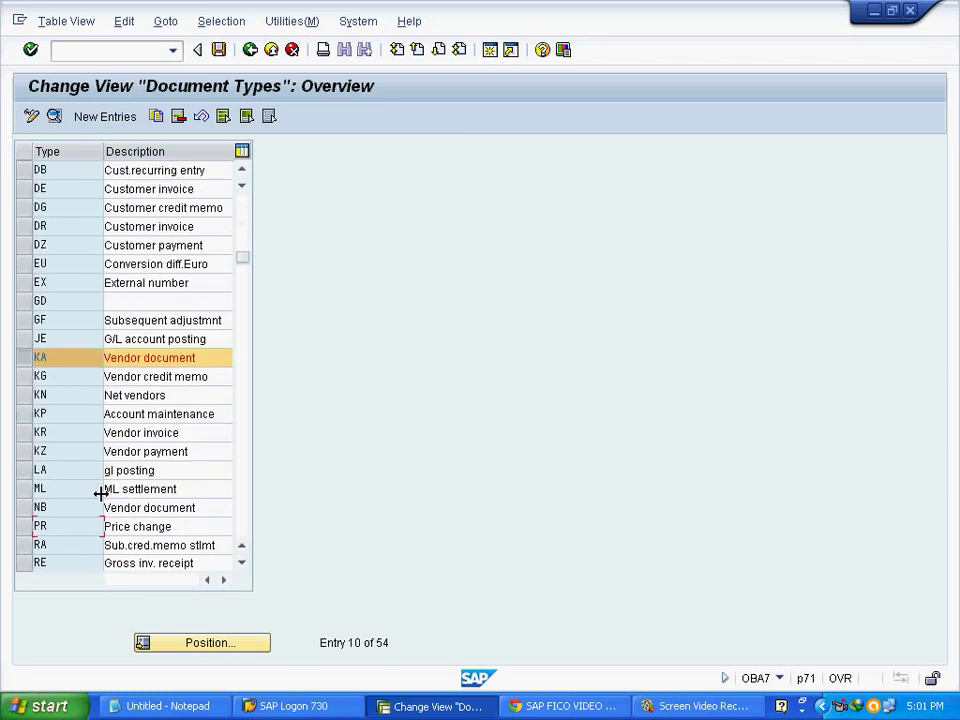
left_click_drag(180, 433, 106, 436)
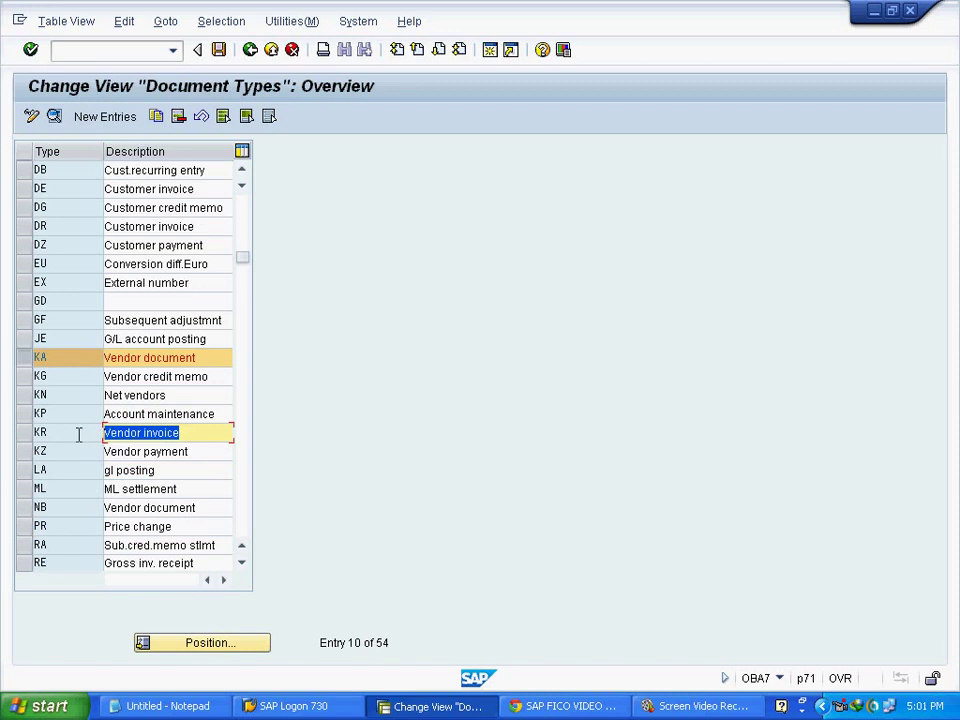
left_click(26, 433)
left_click(193, 435)
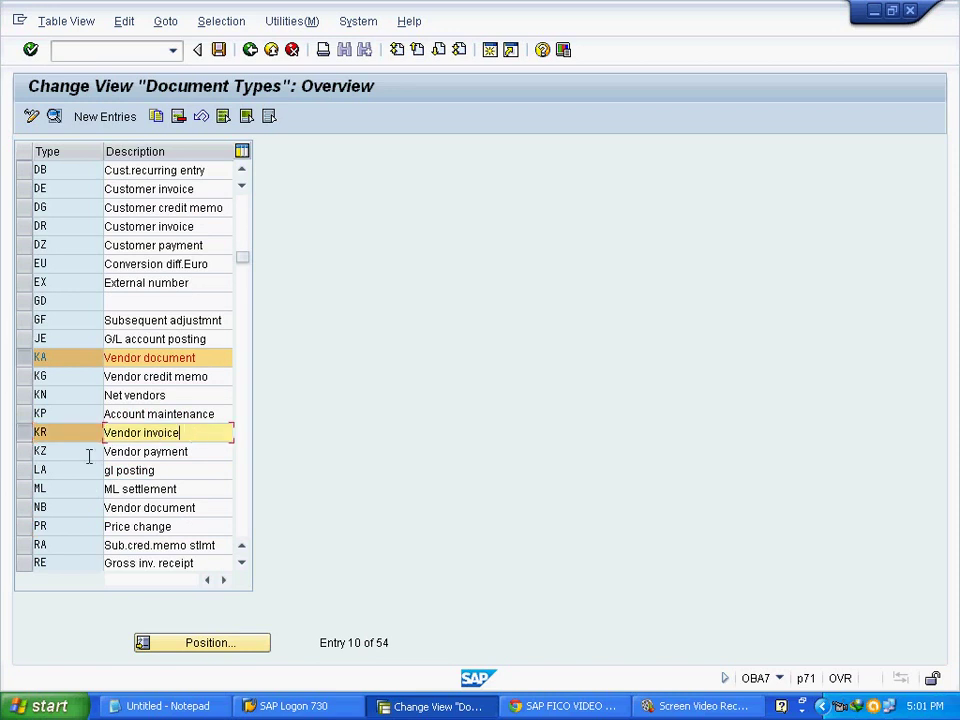
left_click(26, 459)
left_click_drag(197, 454, 87, 455)
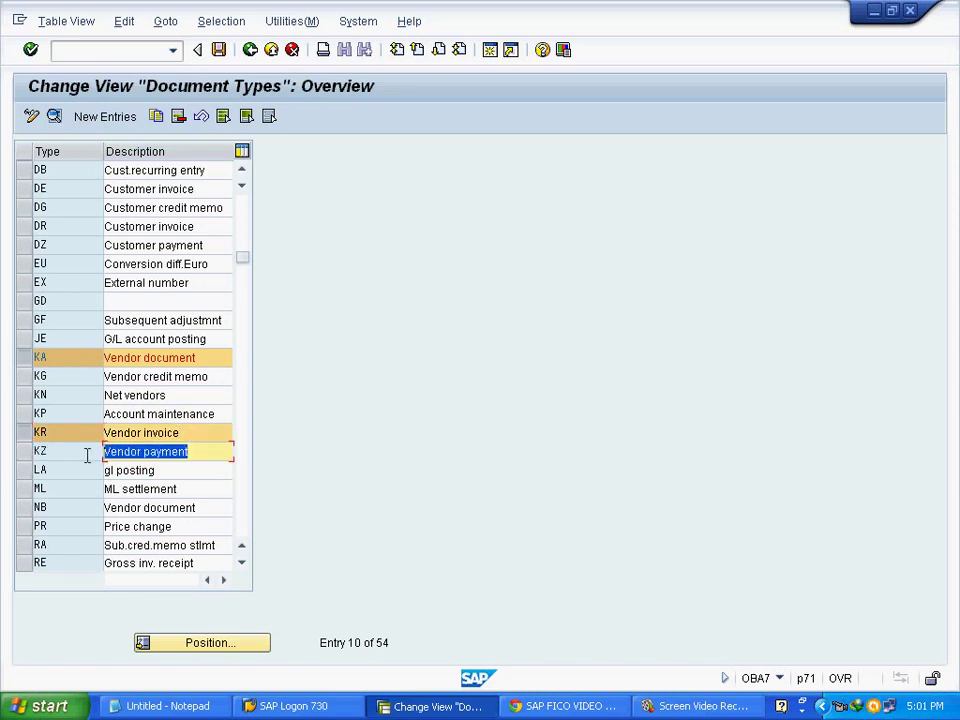
left_click(27, 454)
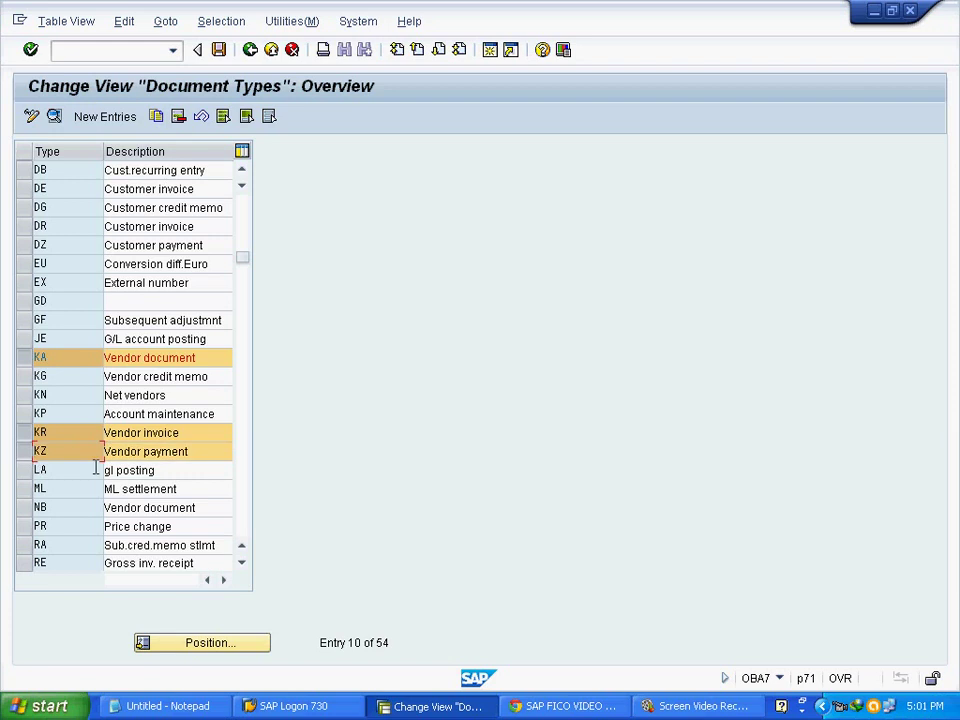
Highlight the KG Vendor credit memo entry and clear the marks on document types KA, KR and KZ.
left_click_drag(208, 378, 90, 377)
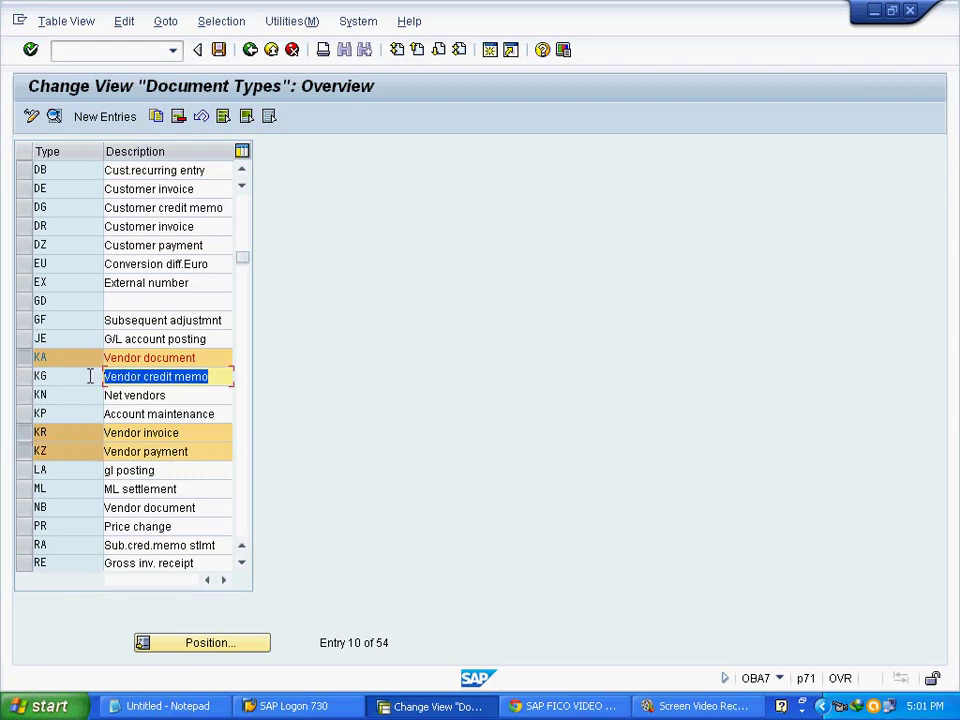
left_click(26, 387)
left_click(26, 384)
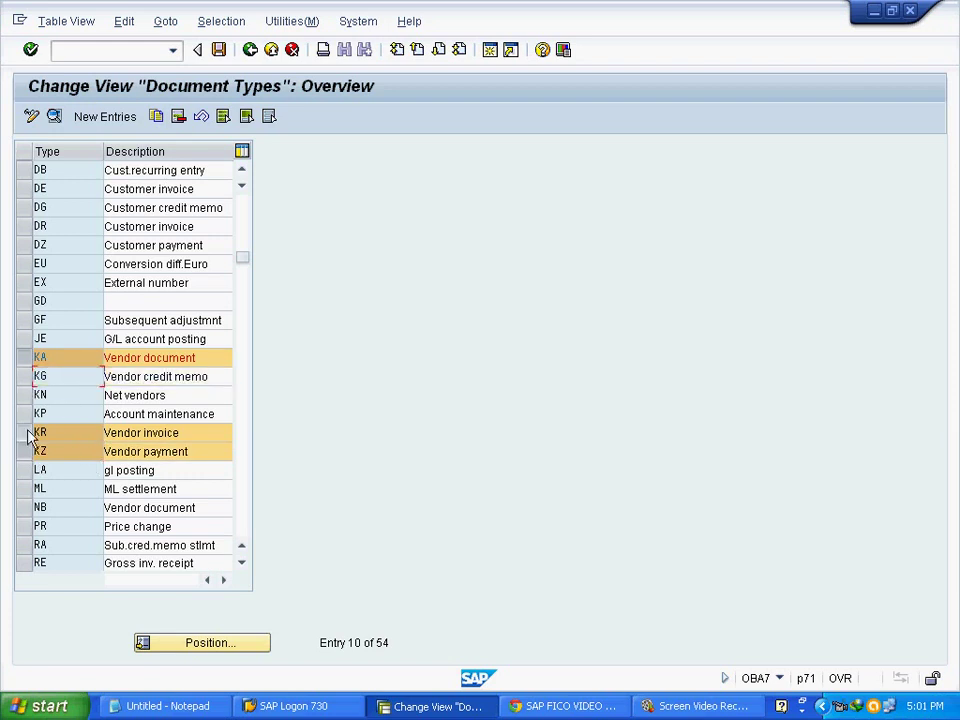
left_click(28, 433)
left_click(27, 453)
left_click(26, 358)
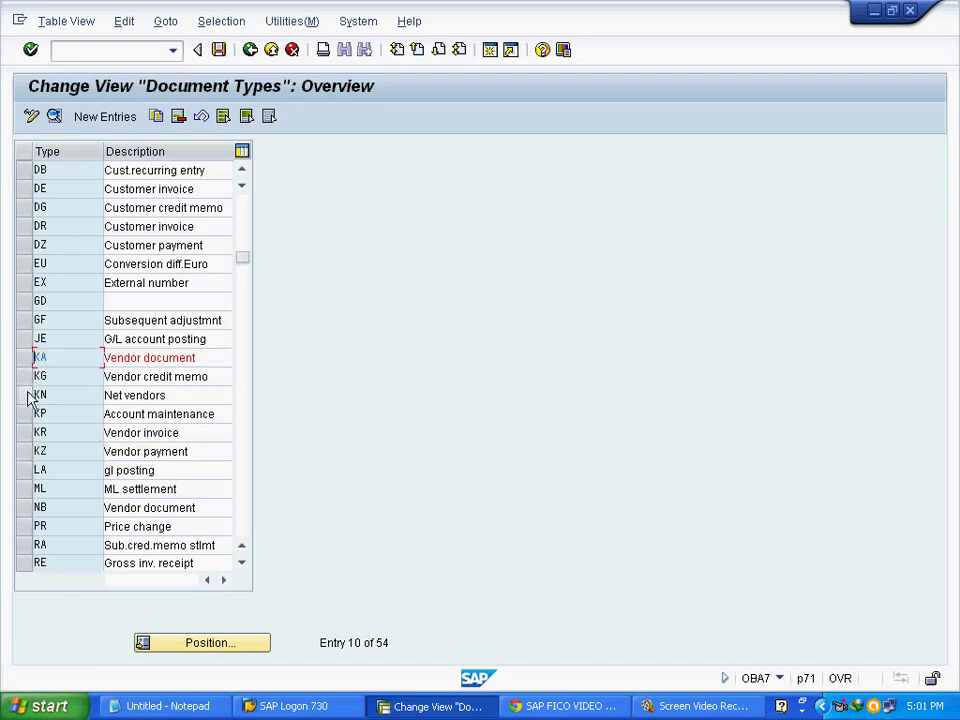
left_click(27, 395)
left_click(24, 396)
Check the number range in the details of document type KA, Vendor document, and return to the overview.
left_click(208, 357)
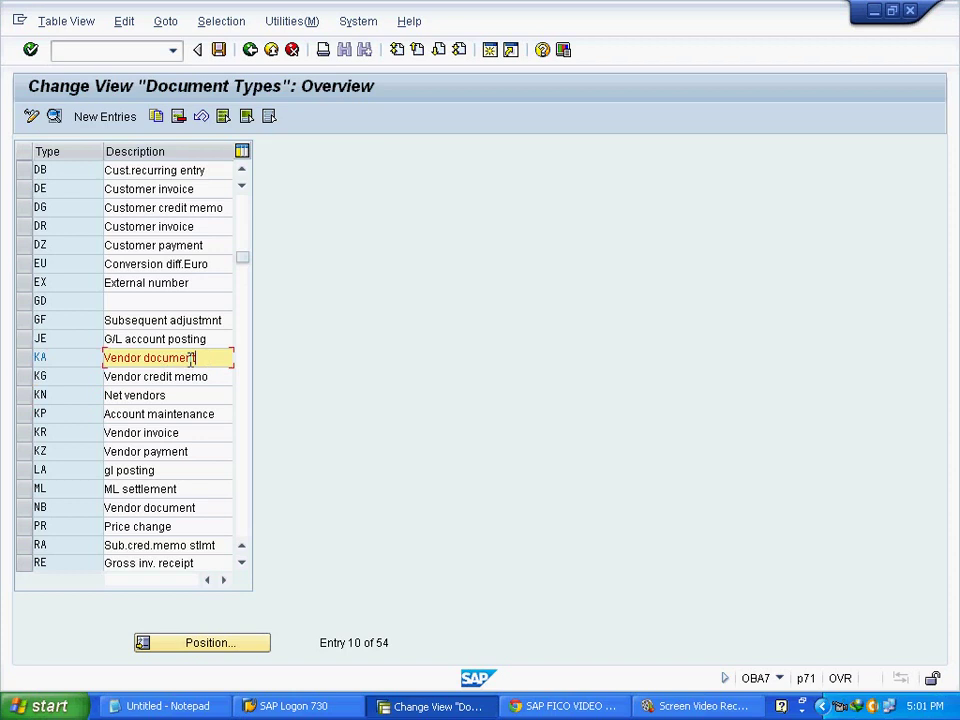
double_click(190, 357)
double_click(169, 209)
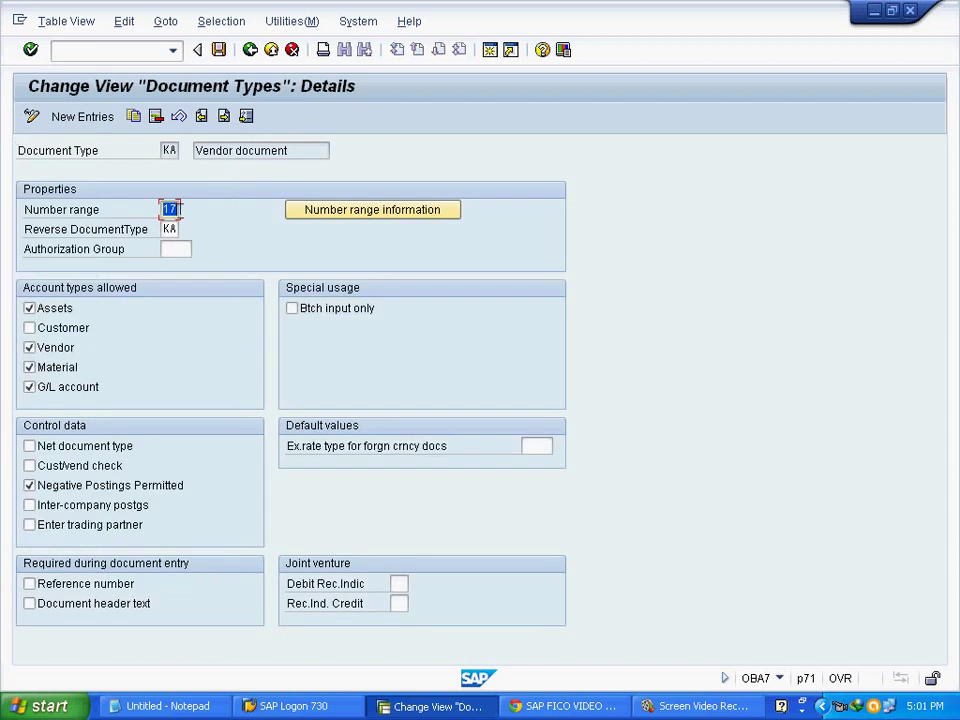
left_click(251, 51)
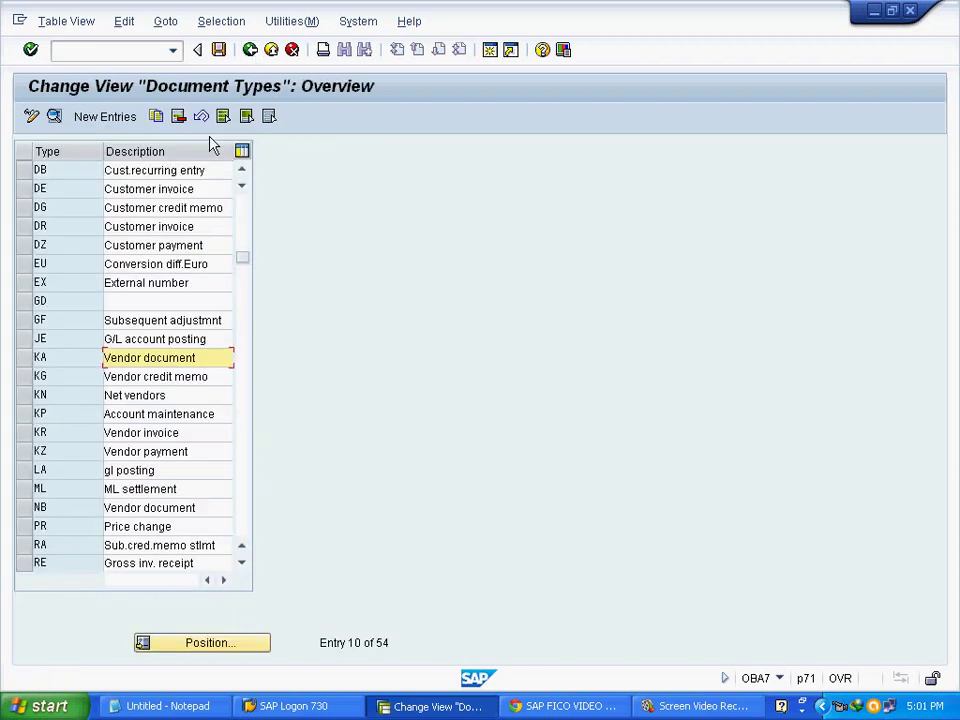
Check the number range in the details of document type KG, Vendor credit memo, and return to the overview.
left_click(40, 358)
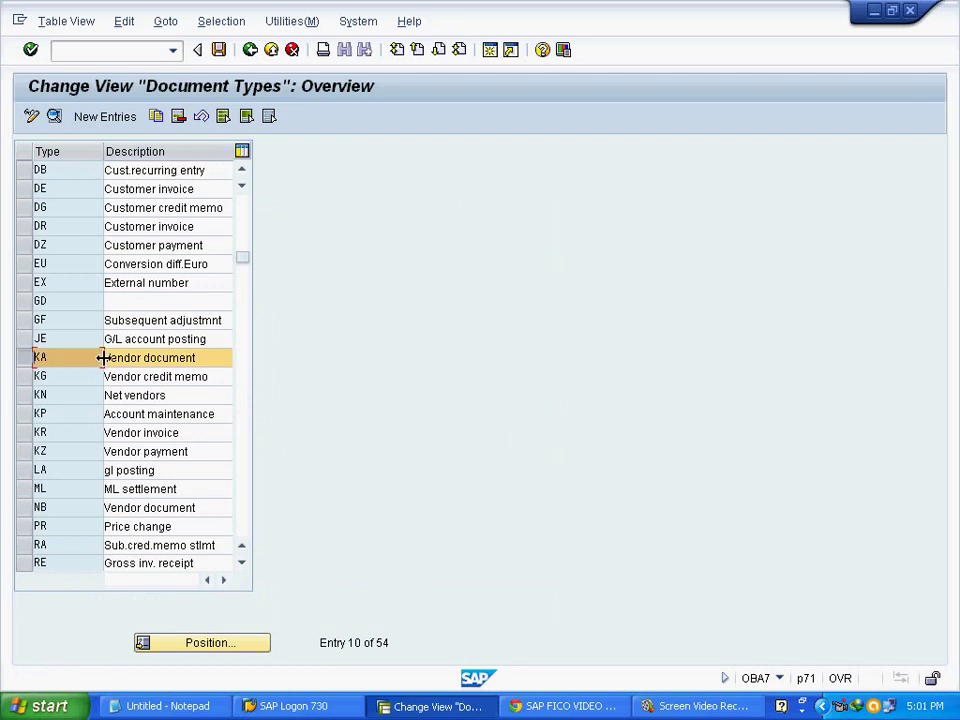
double_click(140, 376)
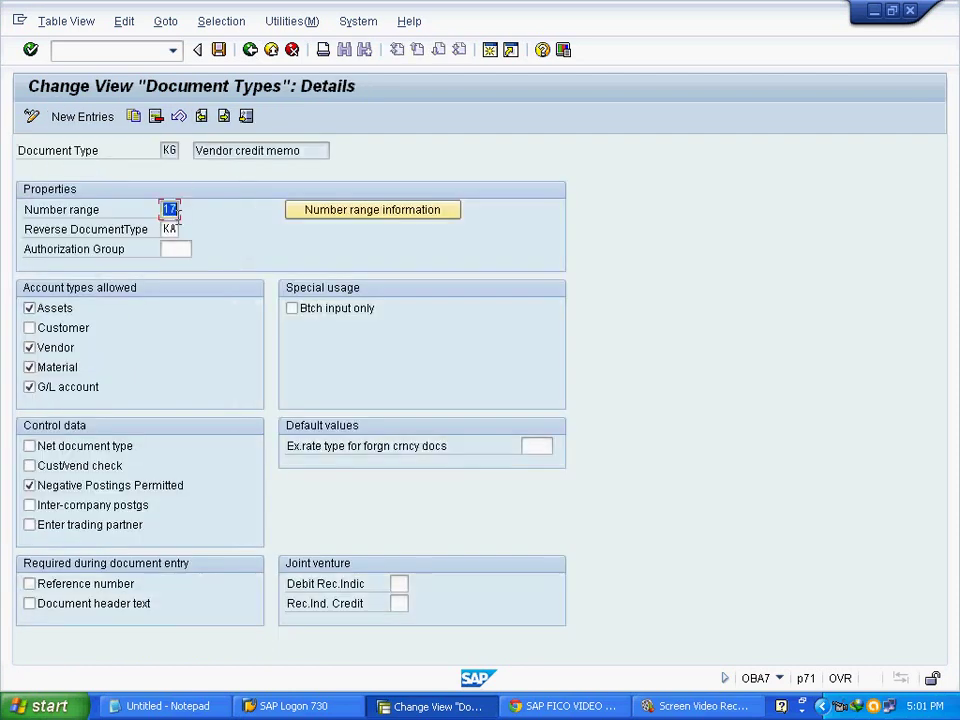
left_click(250, 50)
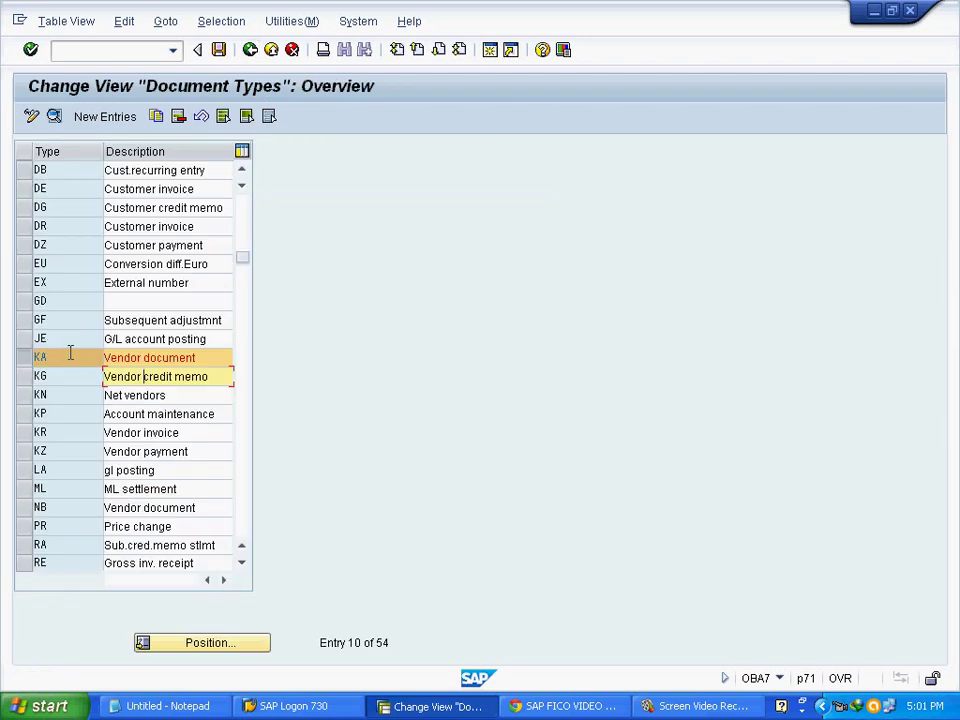
left_click(38, 357)
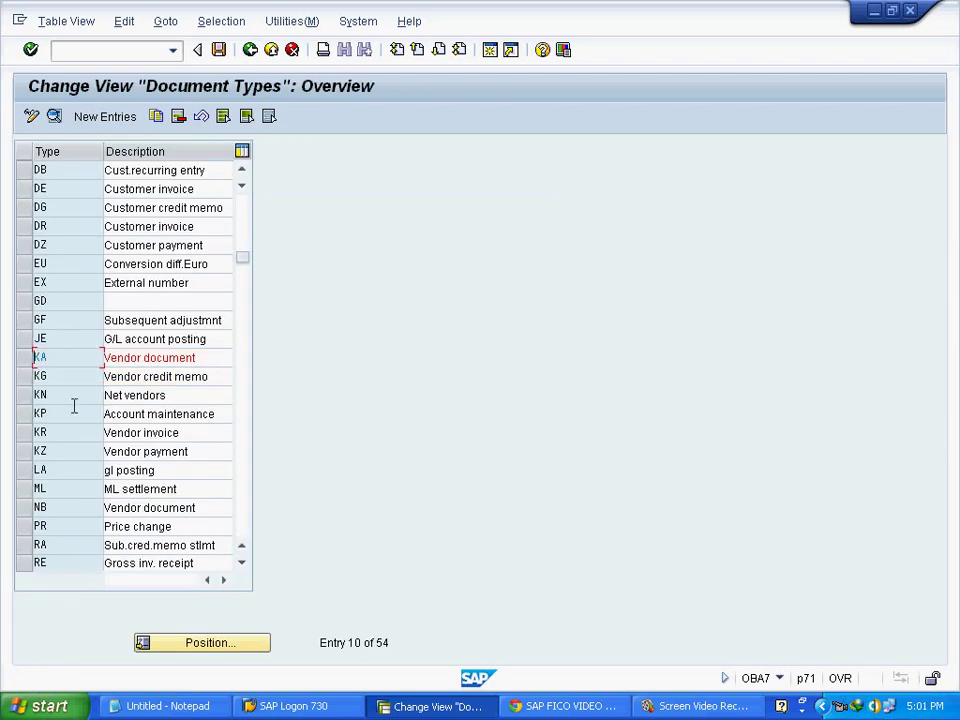
Check the number range in the details of document type KR, Vendor invoice, and return to the overview.
left_click(137, 433)
left_click(24, 432)
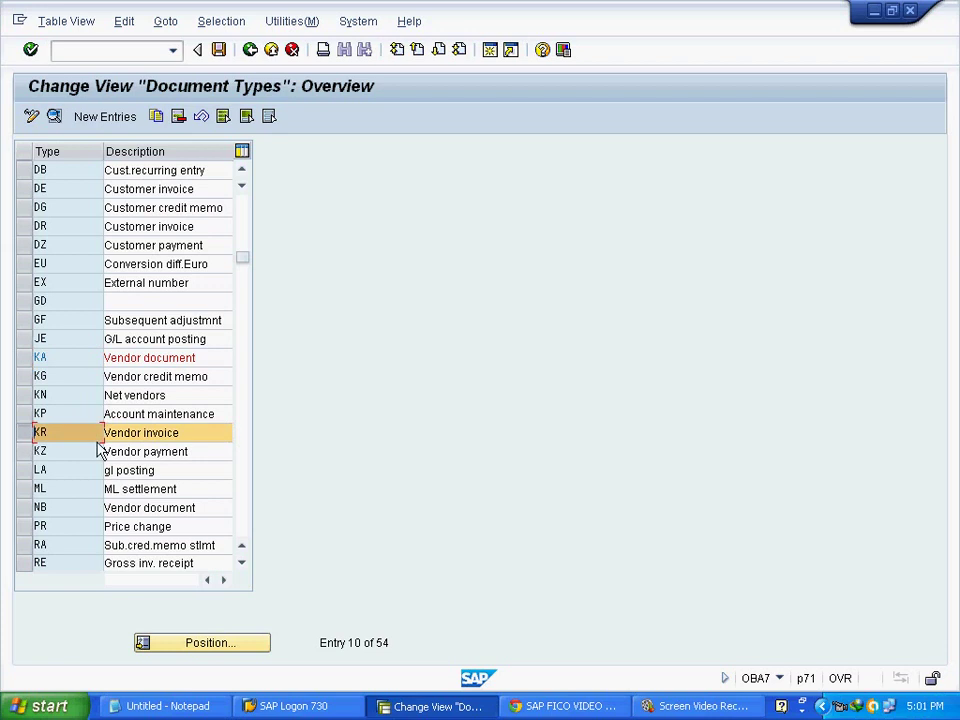
double_click(151, 432)
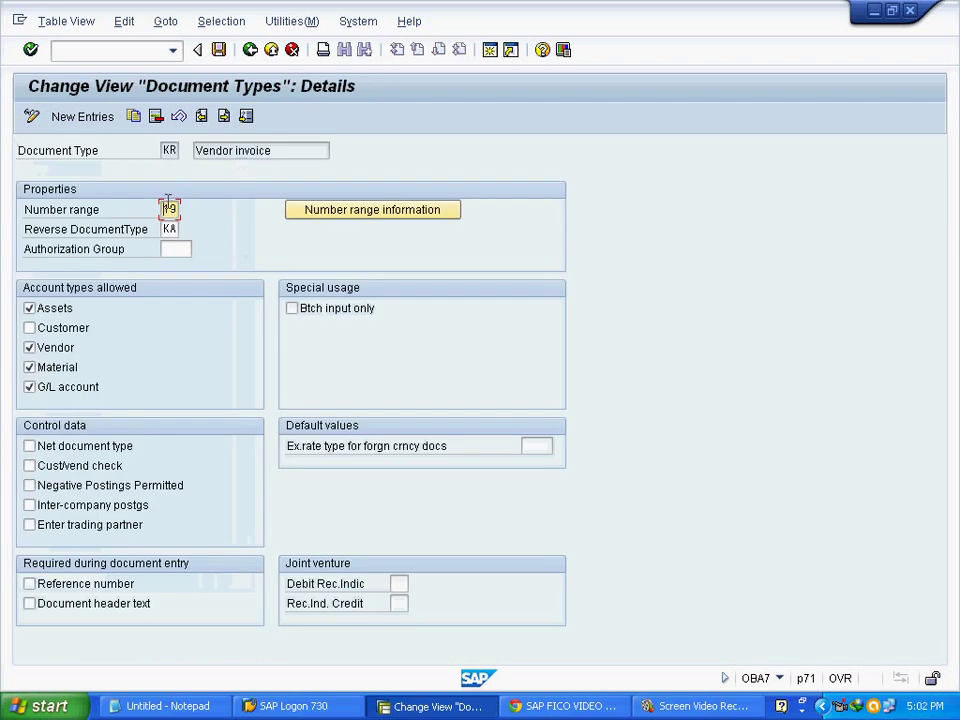
left_click(250, 50)
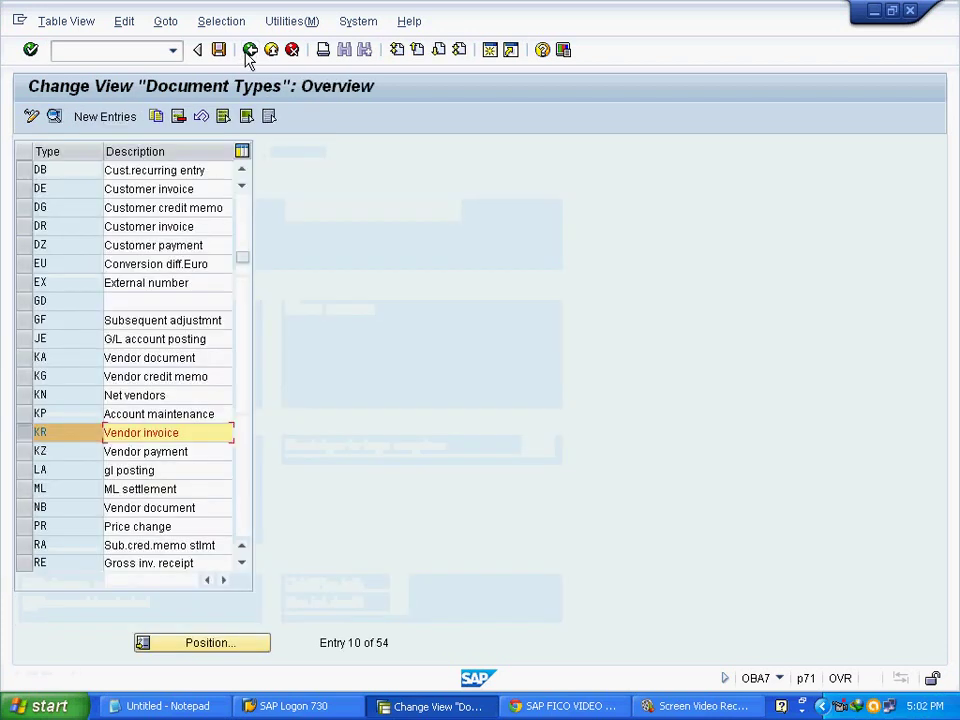
Check the number range in the details of document type KZ, Vendor payment, and return to the overview.
left_click(162, 452)
double_click(36, 452)
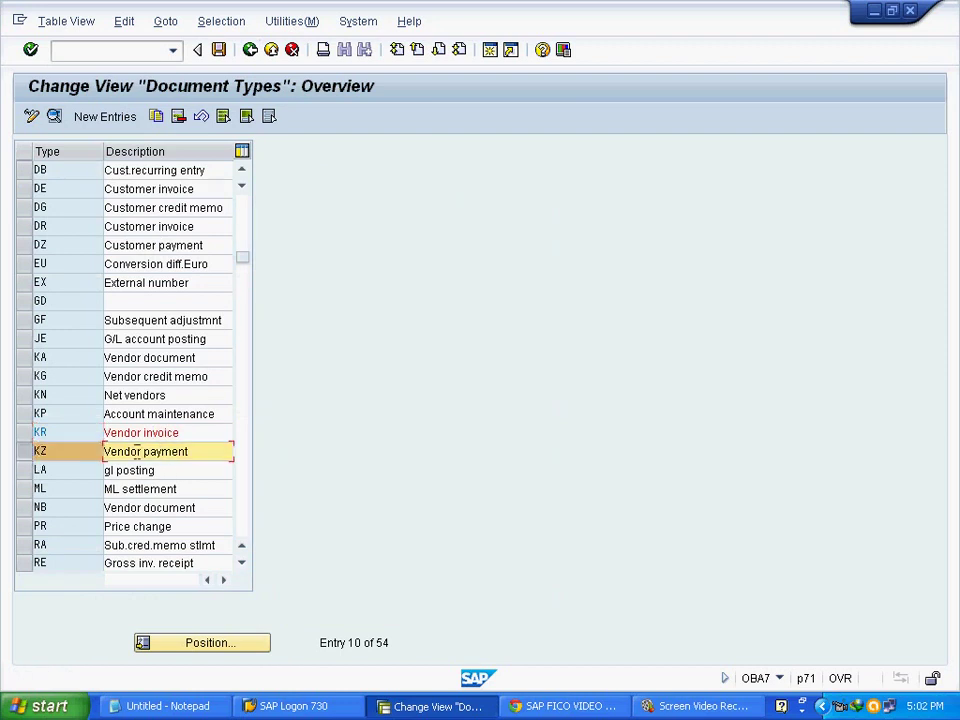
double_click(170, 210)
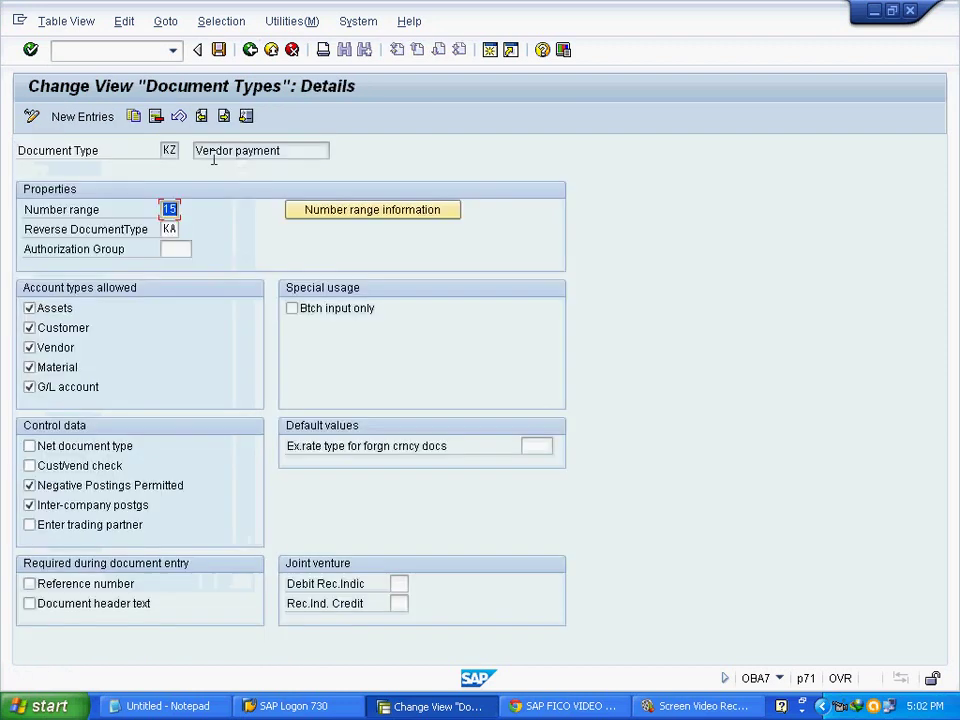
left_click(250, 49)
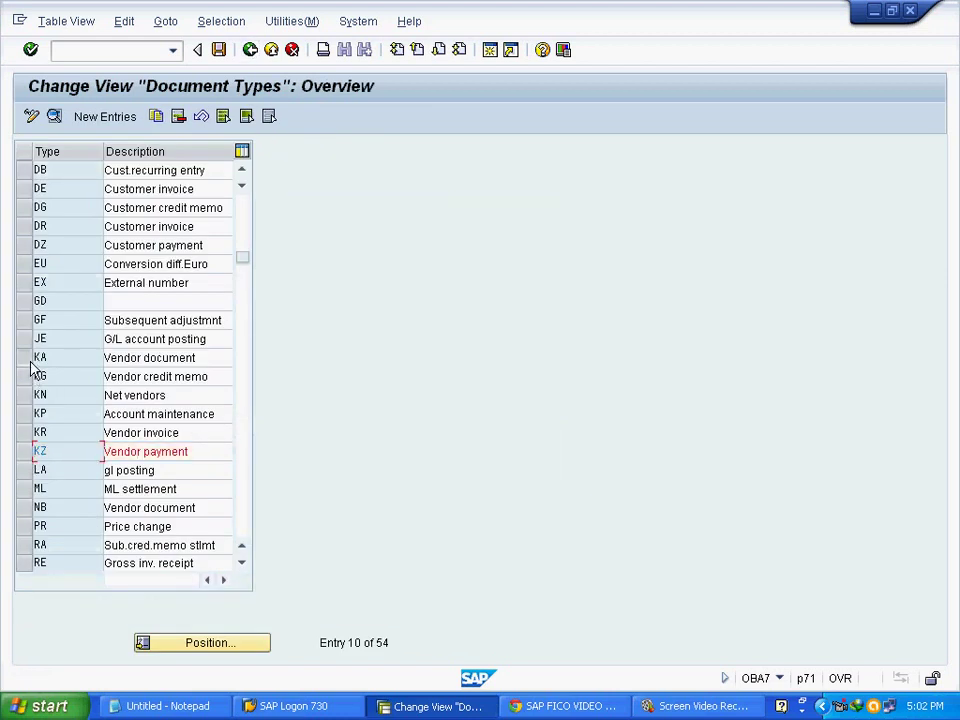
Mark the vendor document types KA, KR and KZ together in the overview after reviewing their details.
left_click(32, 362)
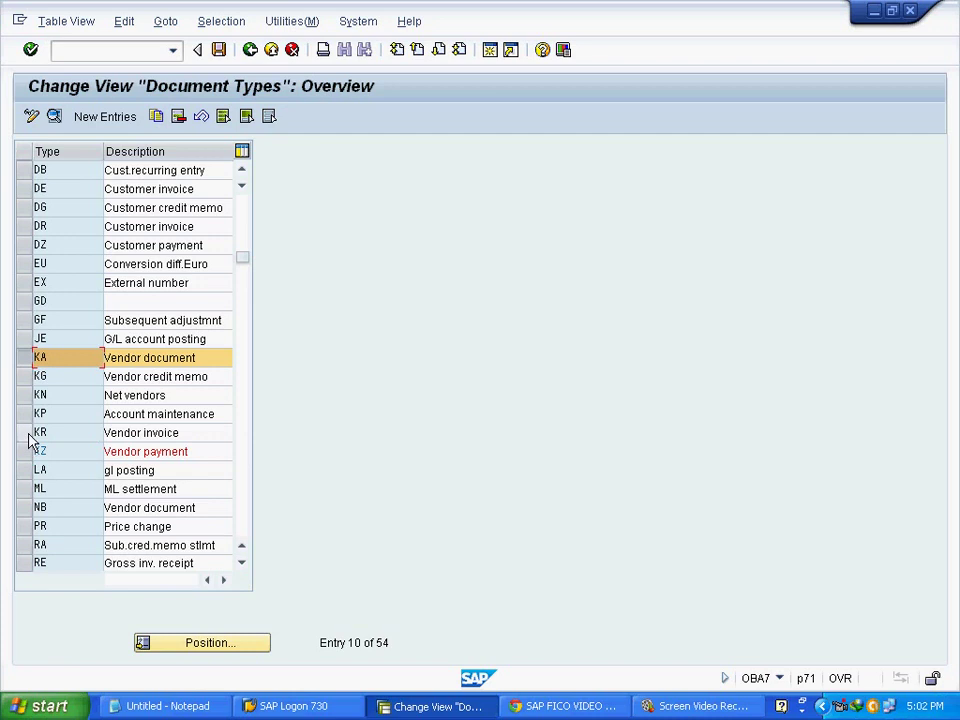
left_click(29, 435)
left_click(27, 453)
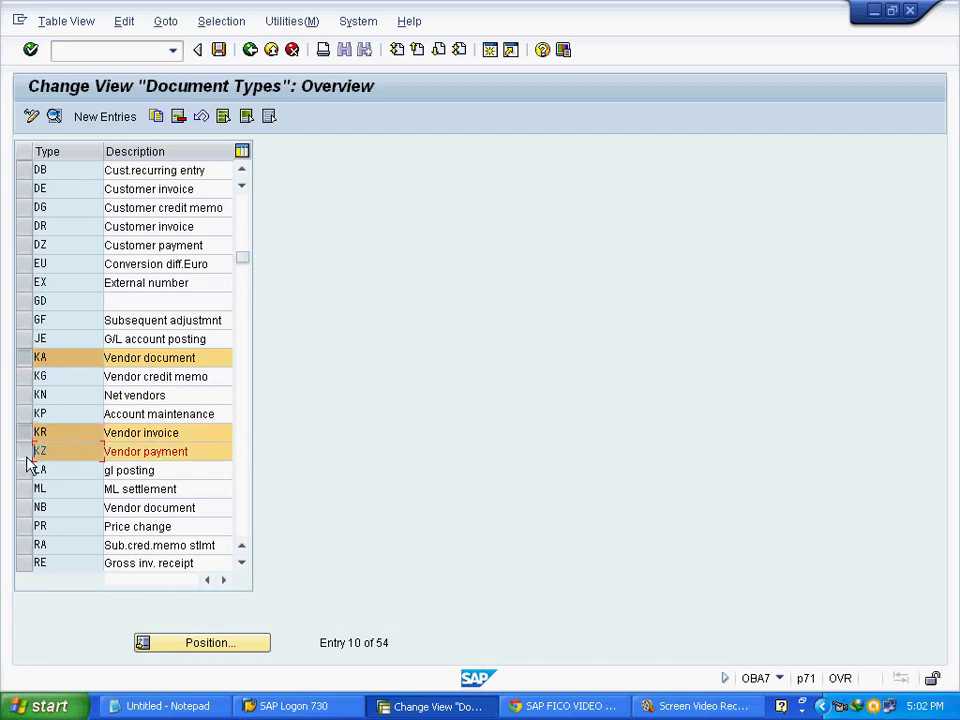
left_click(150, 358)
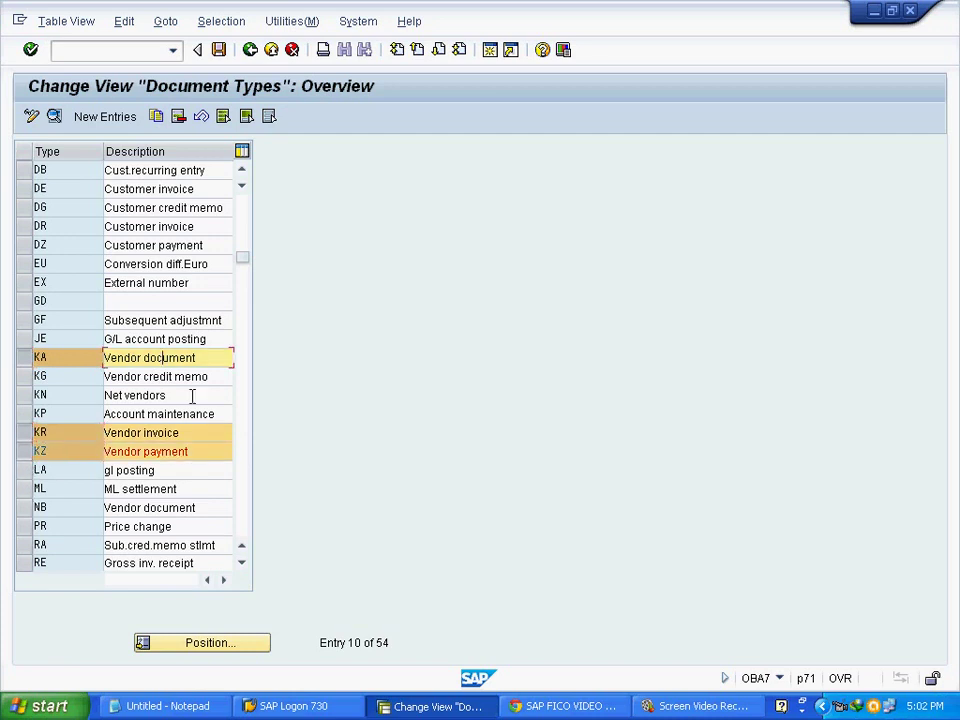
Open the details of the marked document types and check the number ranges of KA, KR and KZ one after another.
left_click(56, 117)
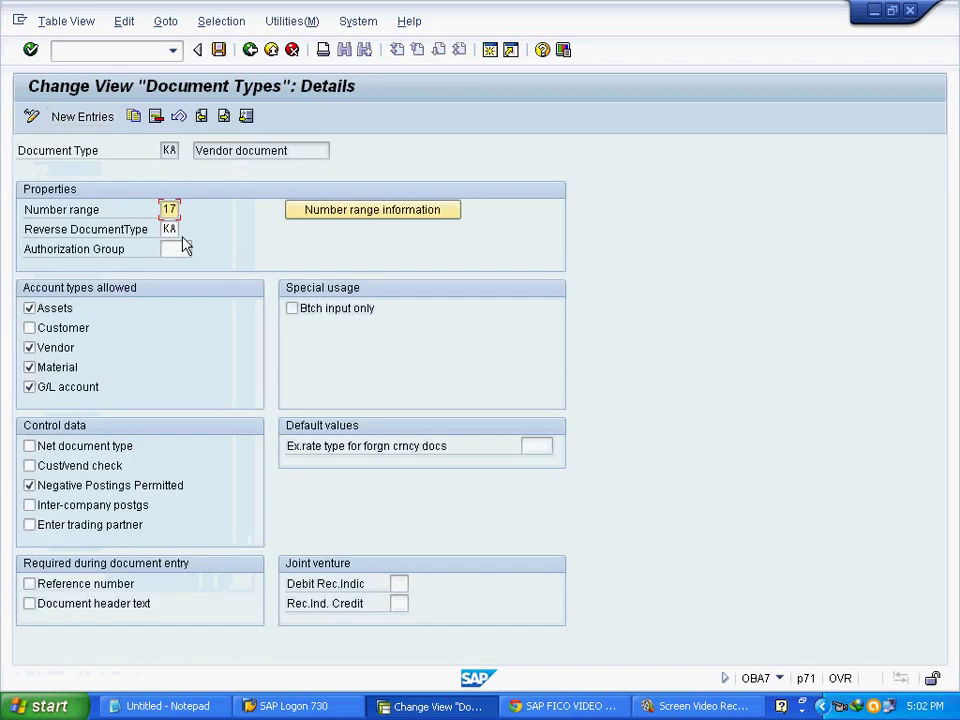
left_click(170, 150)
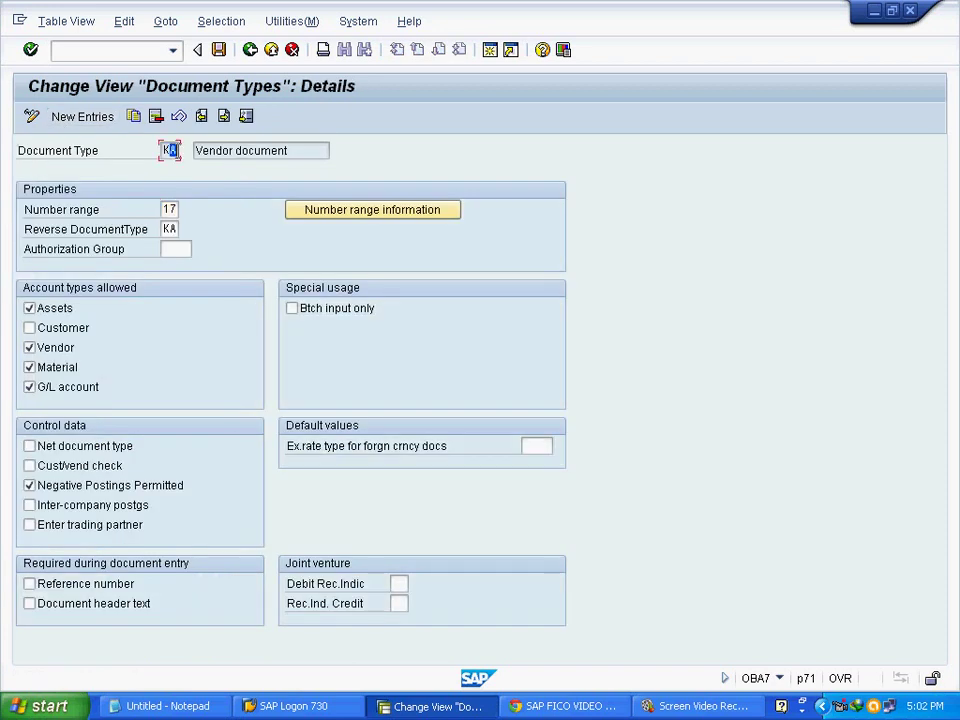
left_click(172, 210)
left_click(224, 117)
left_click(169, 150)
left_click(167, 210)
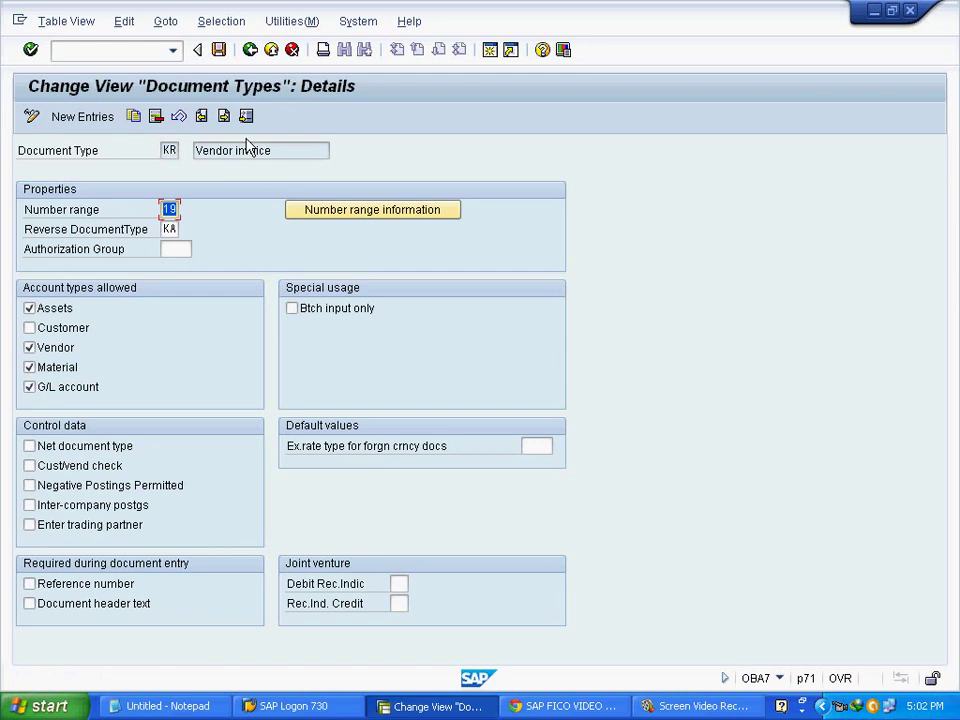
left_click(224, 117)
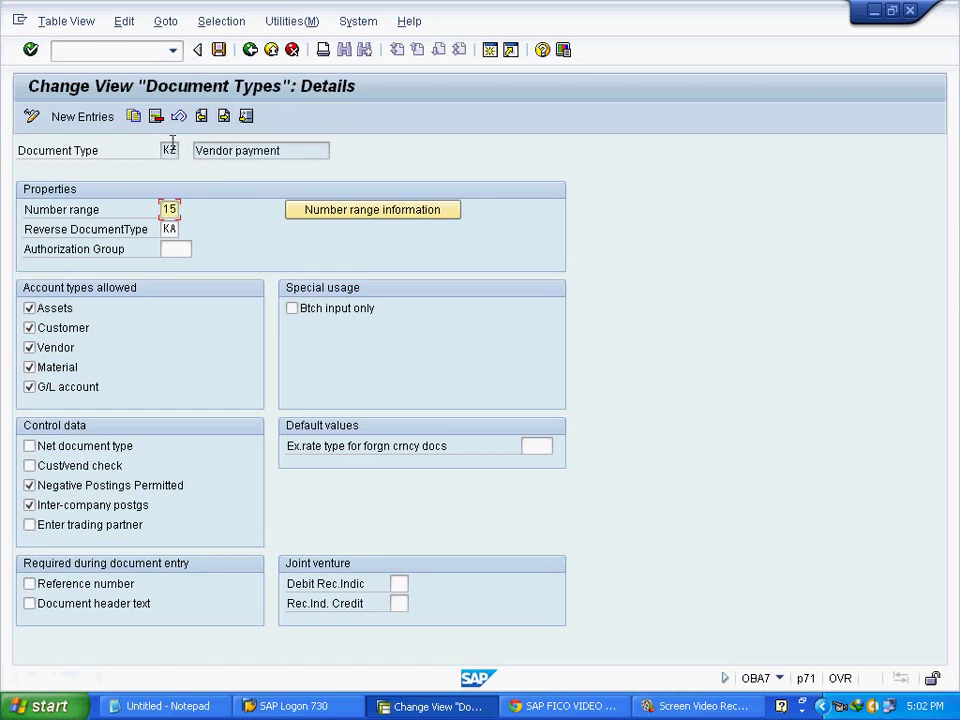
left_click(168, 150)
left_click(170, 209)
Switch to the Notepad task list and add the document types KA, KR and KZ on separate lines below it.
left_click(165, 706)
left_click(409, 602)
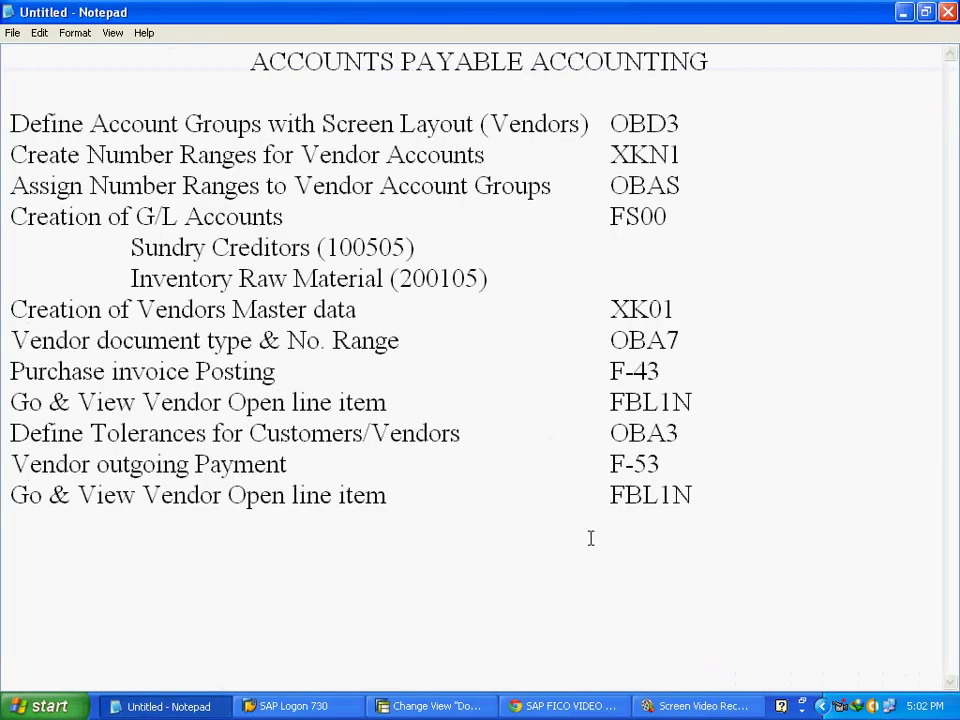
key("Return")
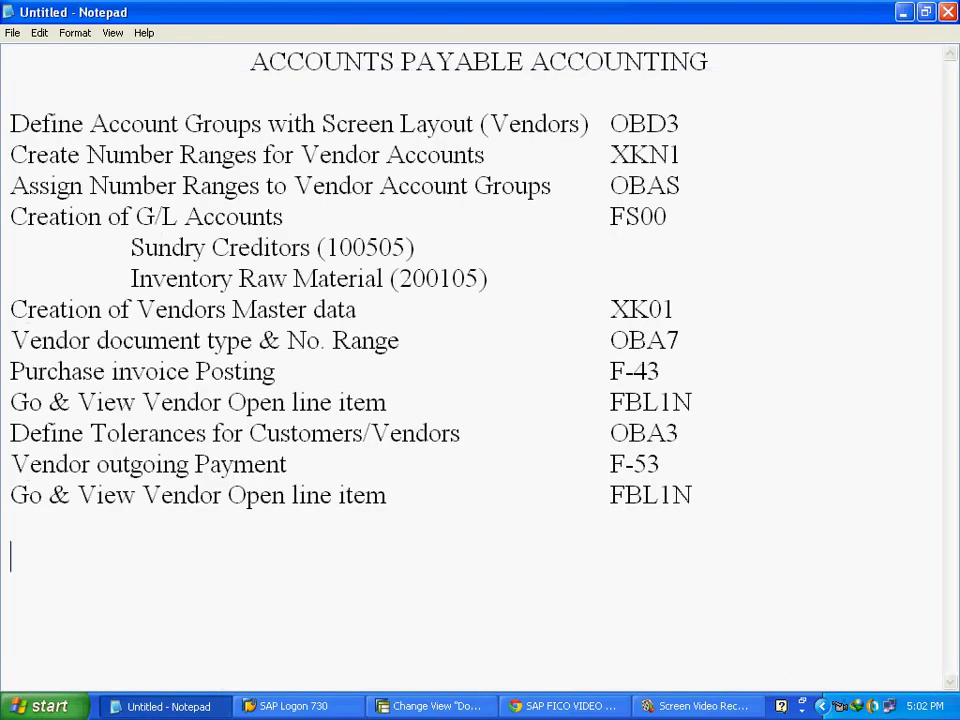
type("KA")
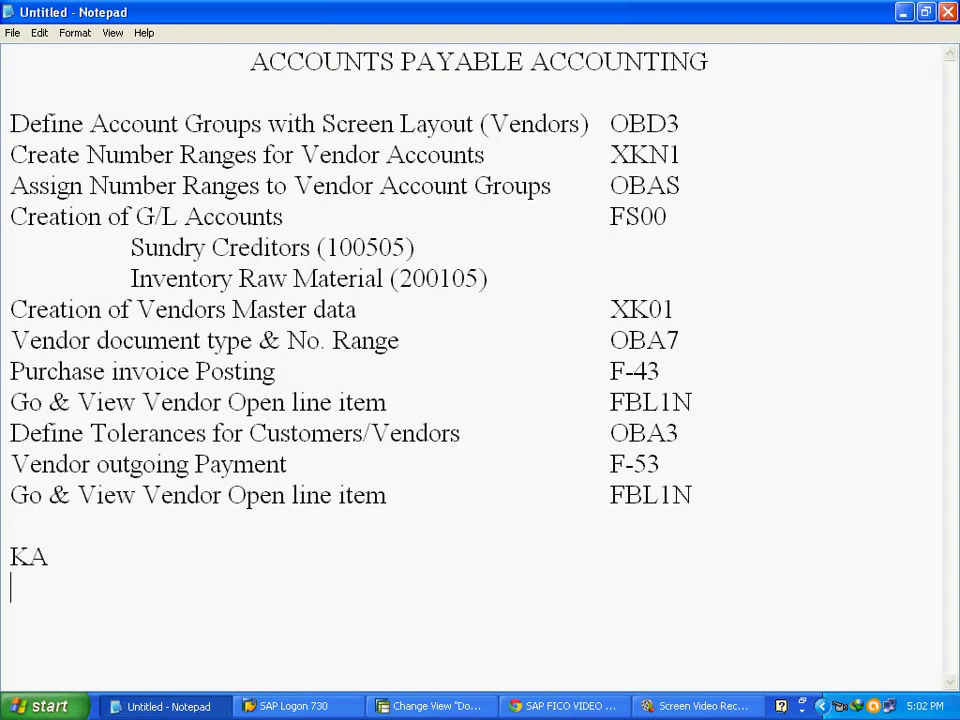
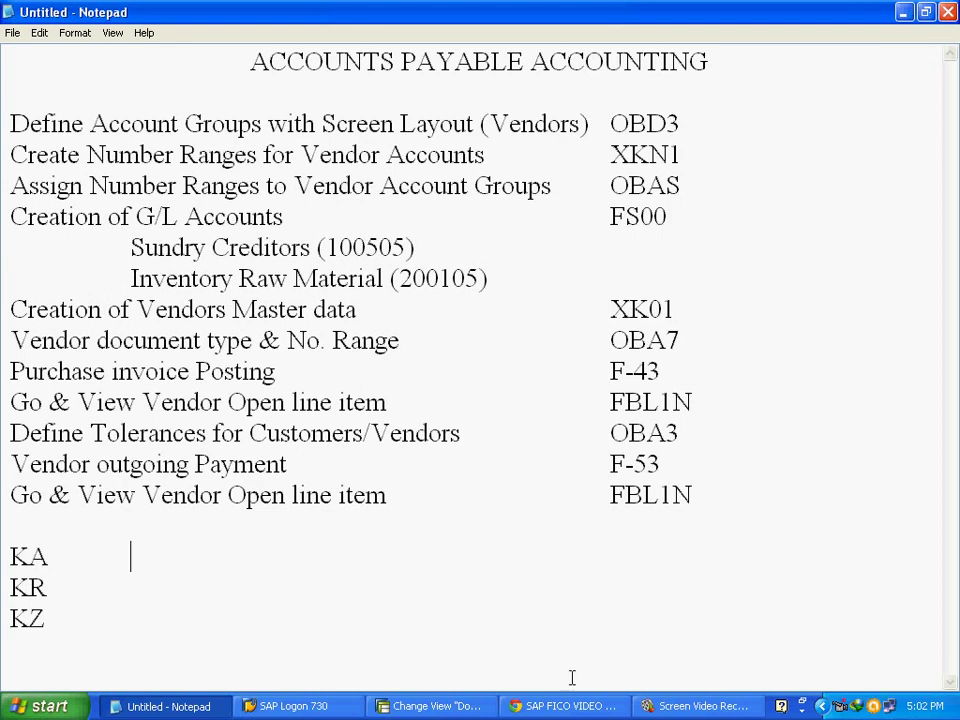
Recheck the document type details in SAP back to KA, and note number ranges 17, 19 and 15 beside KA, KR and KZ in Notepad.
left_click(432, 706)
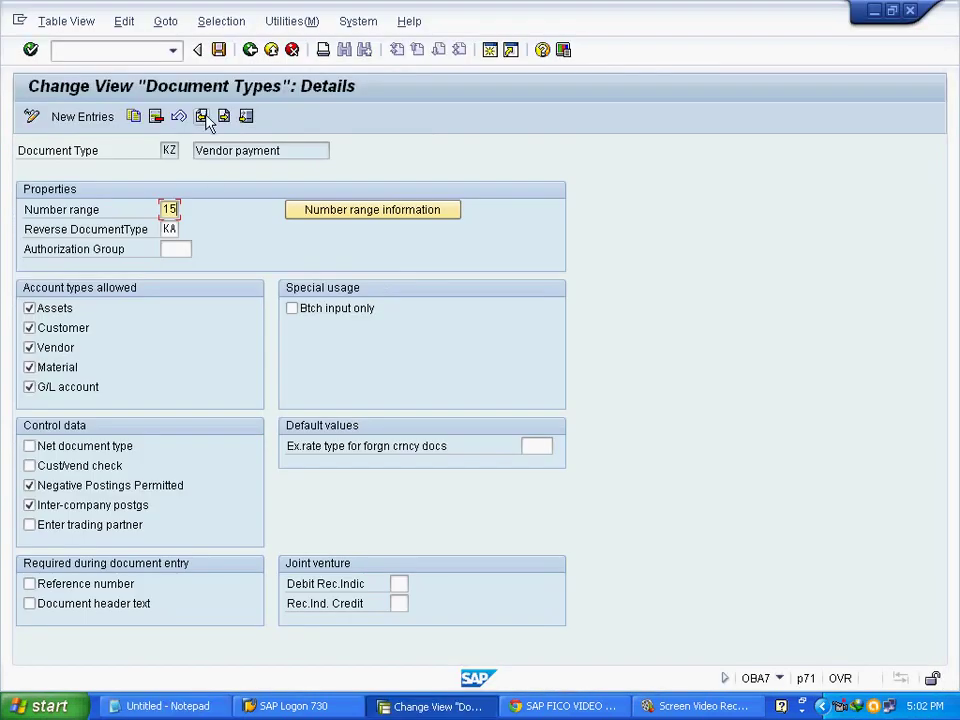
left_click(201, 116)
left_click(201, 116)
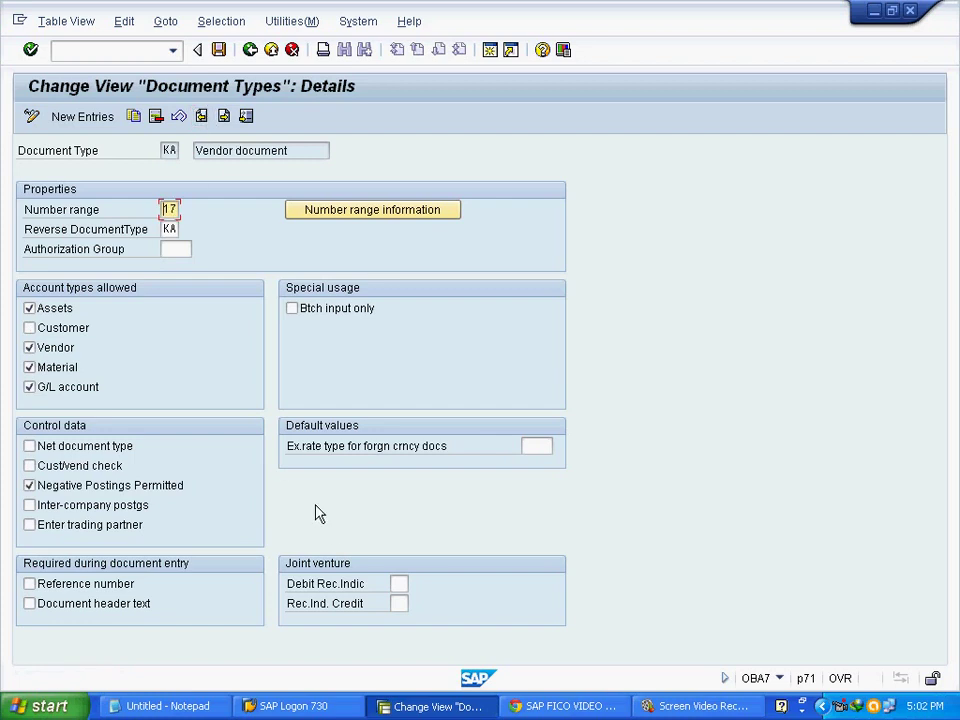
left_click(163, 706)
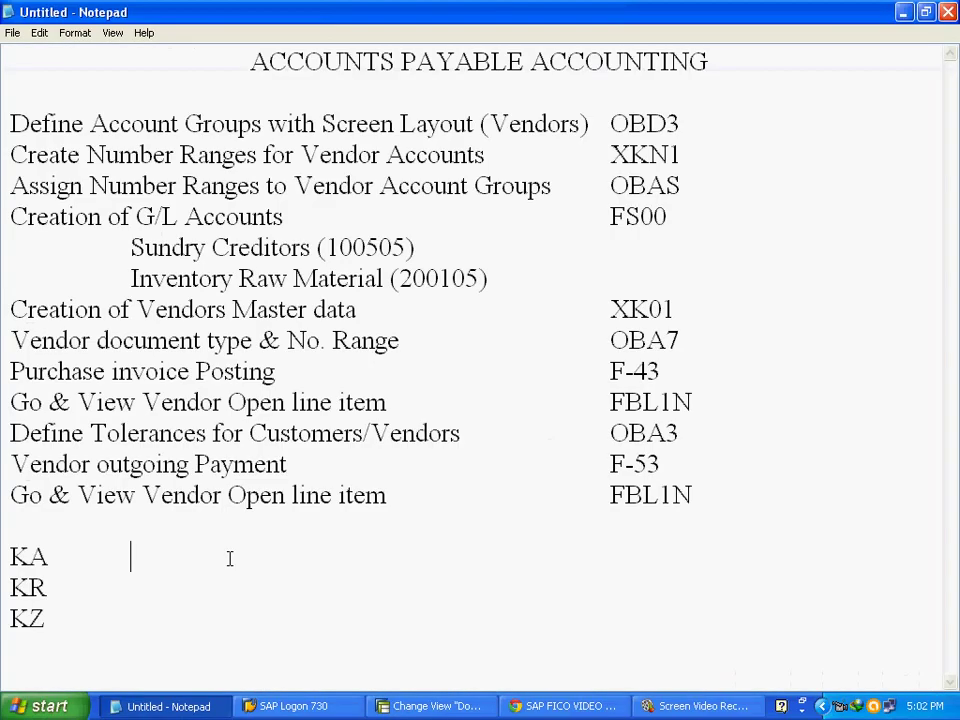
type("17 KR\t")
type("19")
key("Down")
type("15")
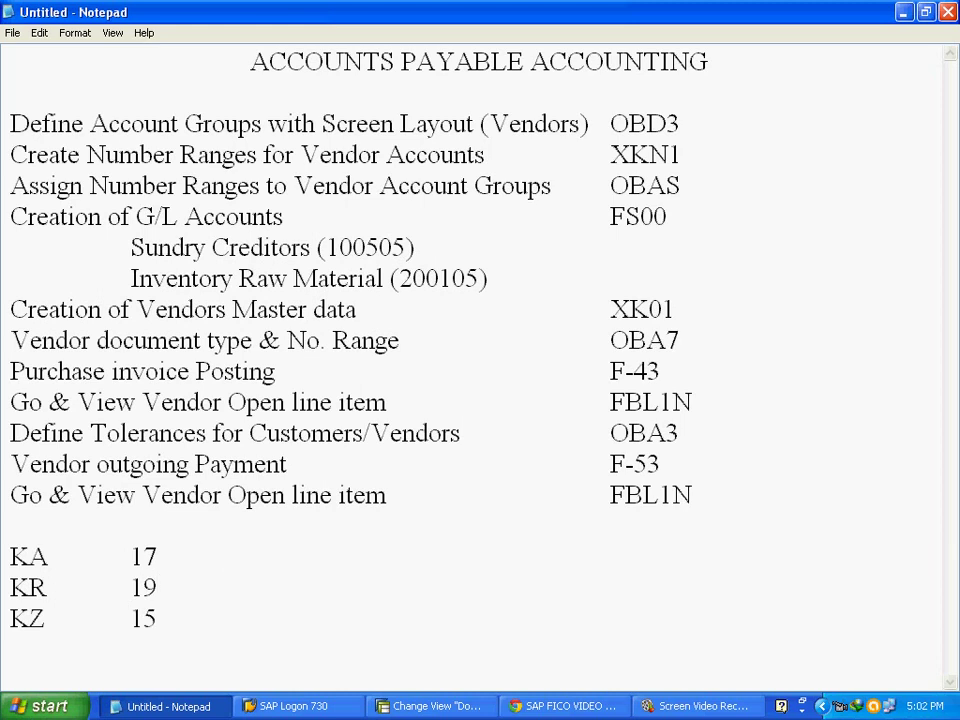
Return to SAP and open the accounting document number range intervals of company code MSMS for changing.
left_click(431, 705)
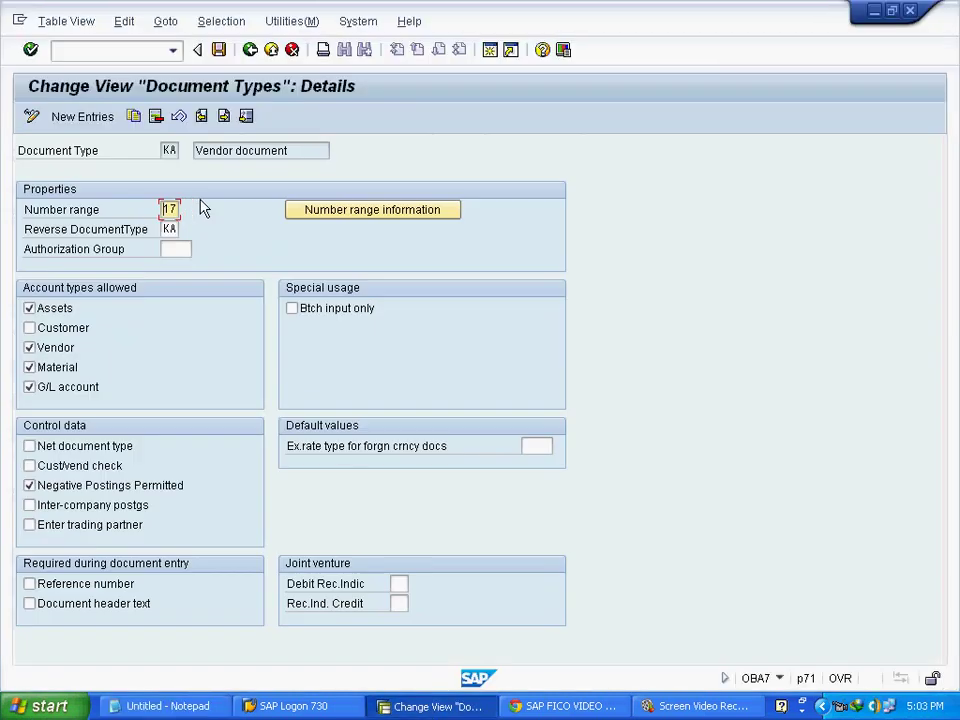
left_click(396, 212)
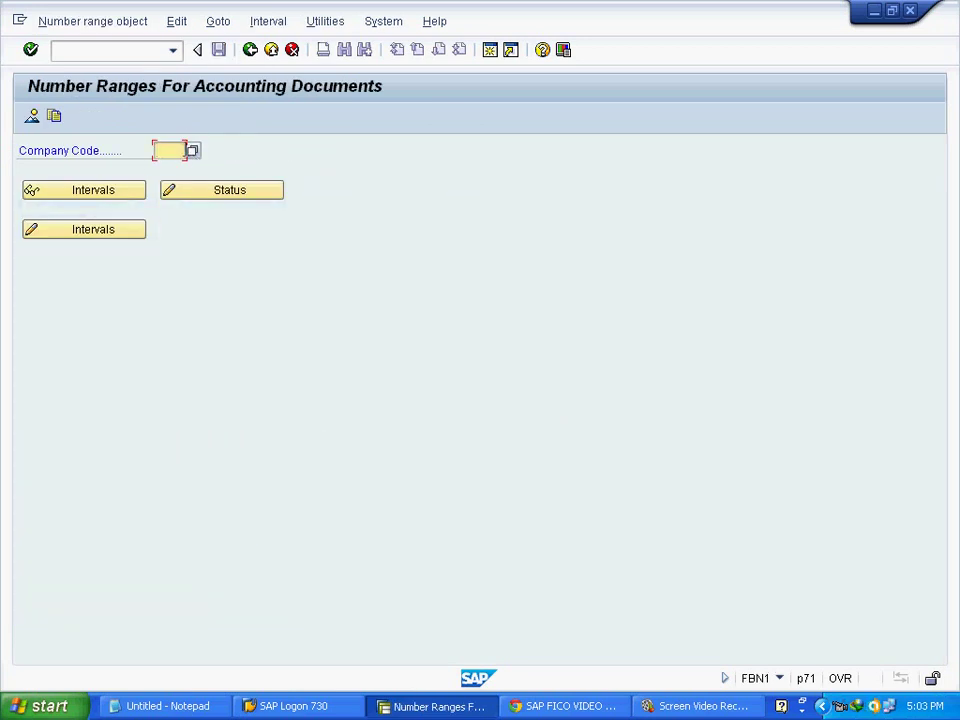
type("MSMS")
left_click(82, 240)
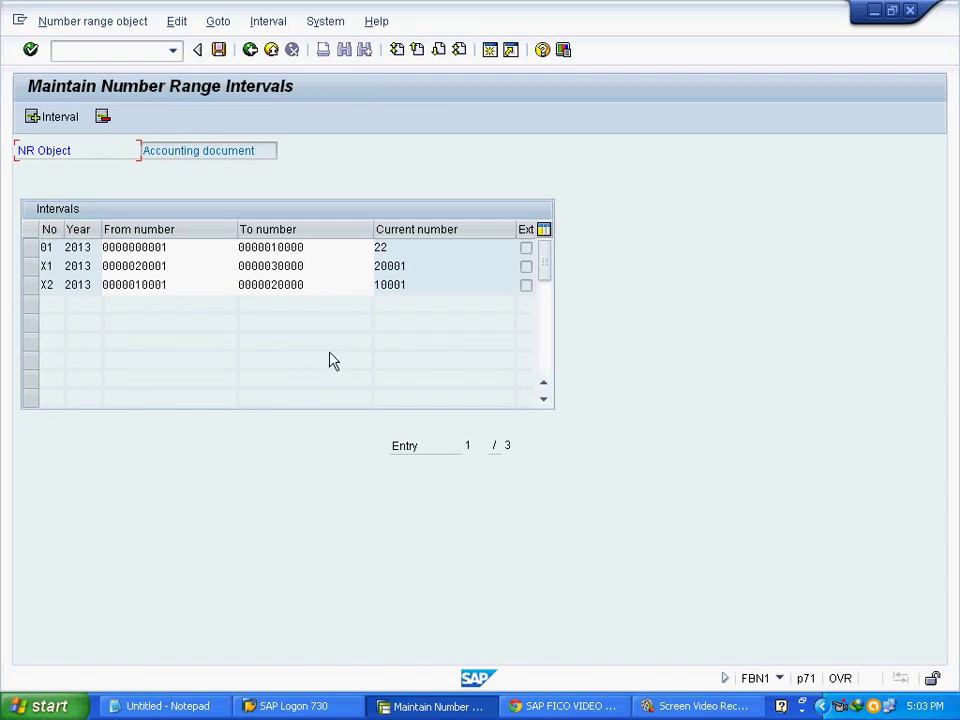
Start a new number range interval for document type KA with number 17 and year 2013, checking the number in the Notepad list.
left_click(58, 118)
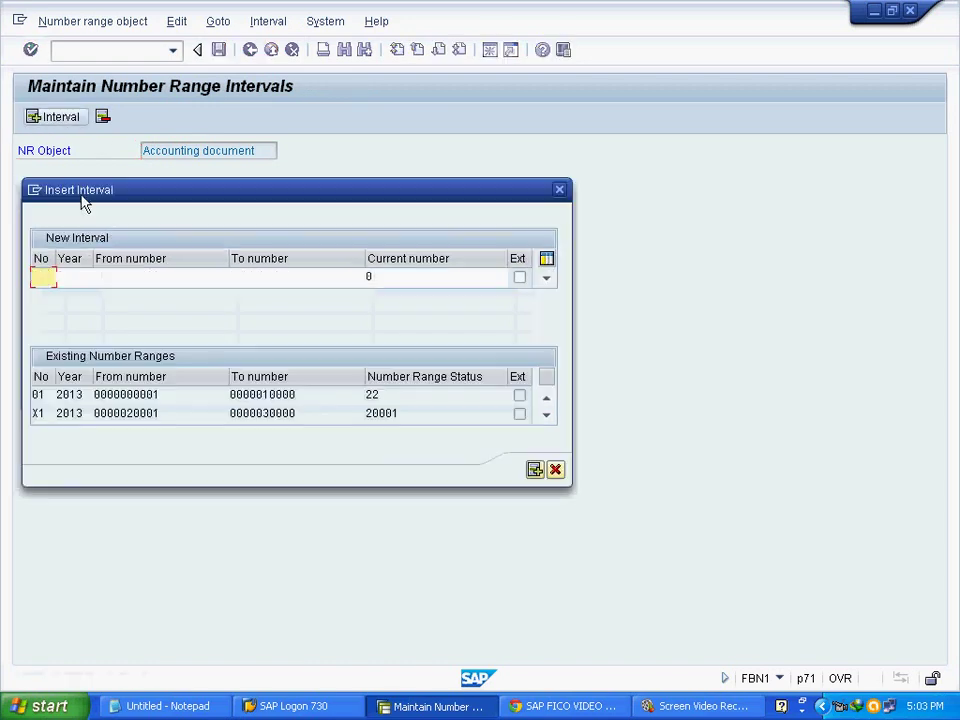
key("alt+Tab")
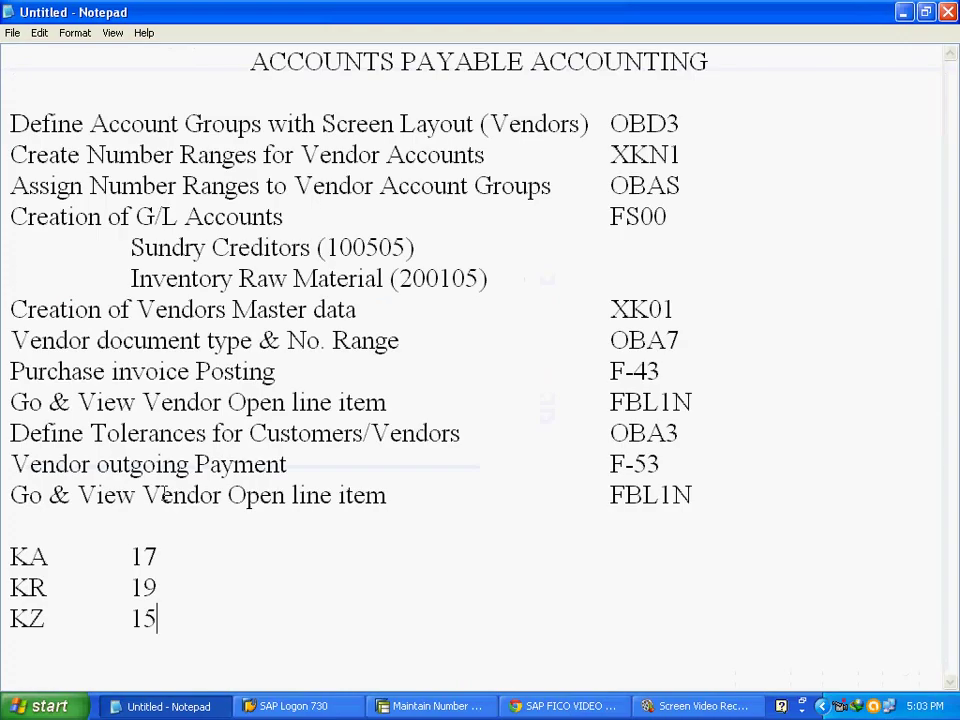
double_click(143, 556)
left_click(448, 706)
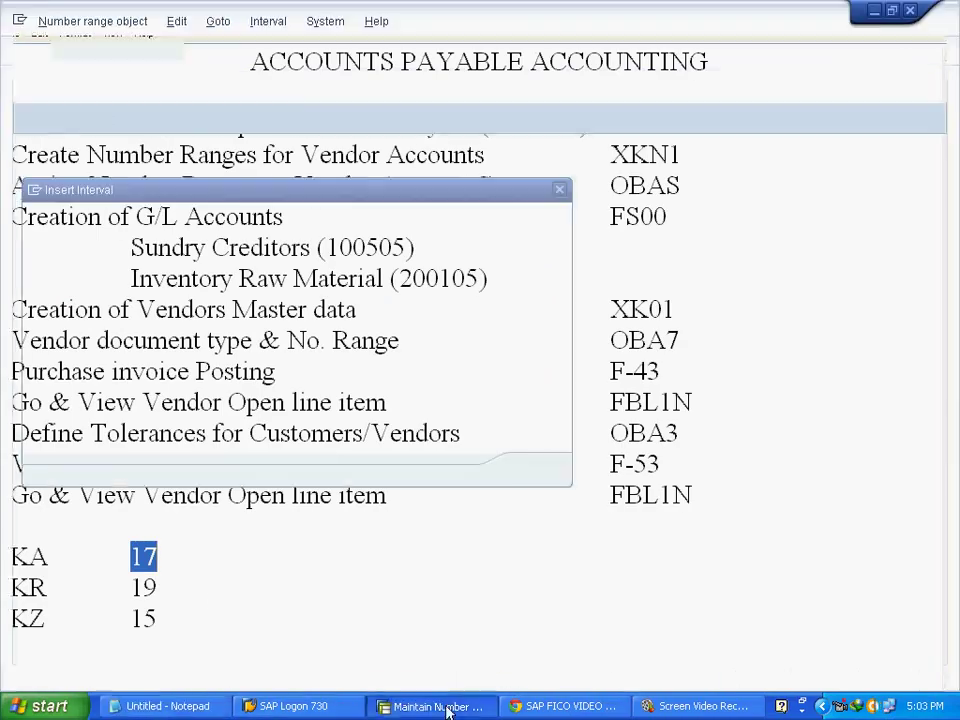
type("17")
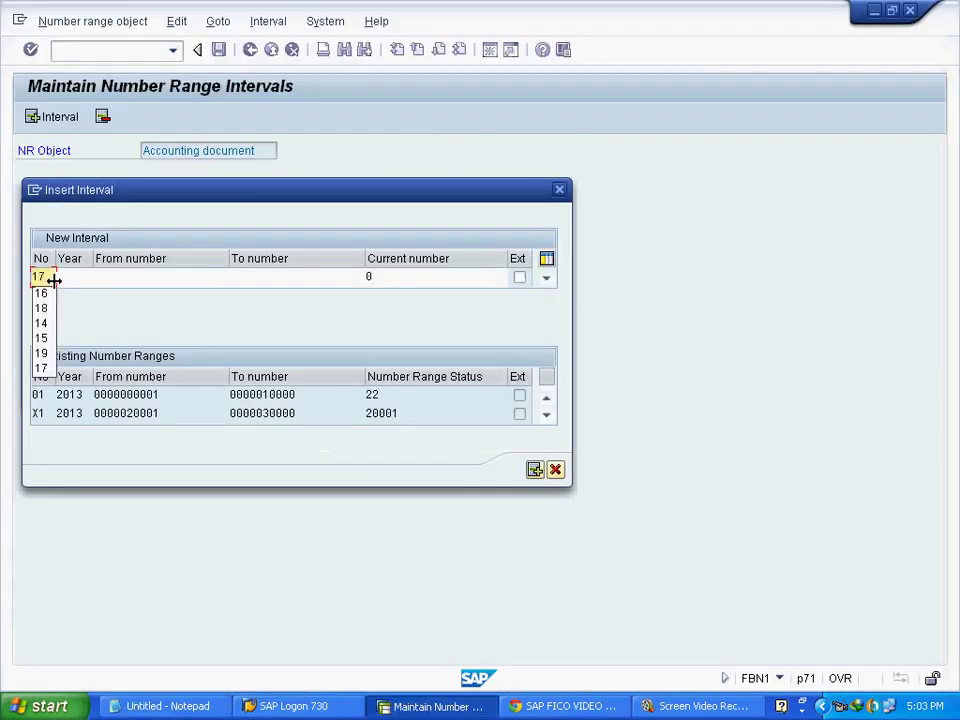
key("Tab")
type("2013")
key("Tab")
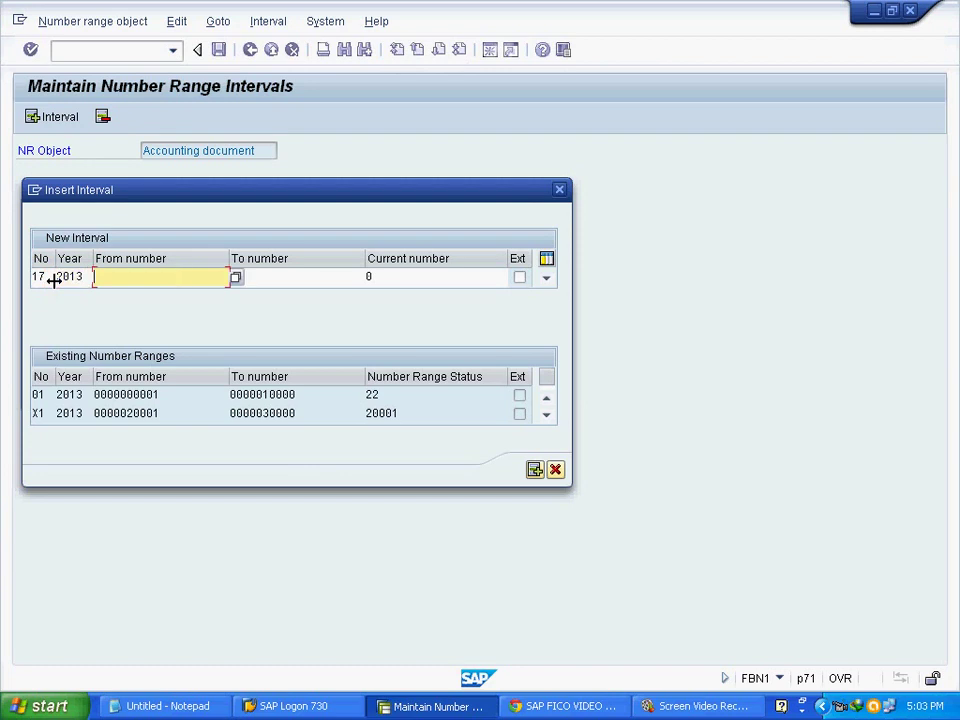
Take the free interval starting at 30001 as the from number, set the to number to 40000 and insert the interval.
left_click(237, 282)
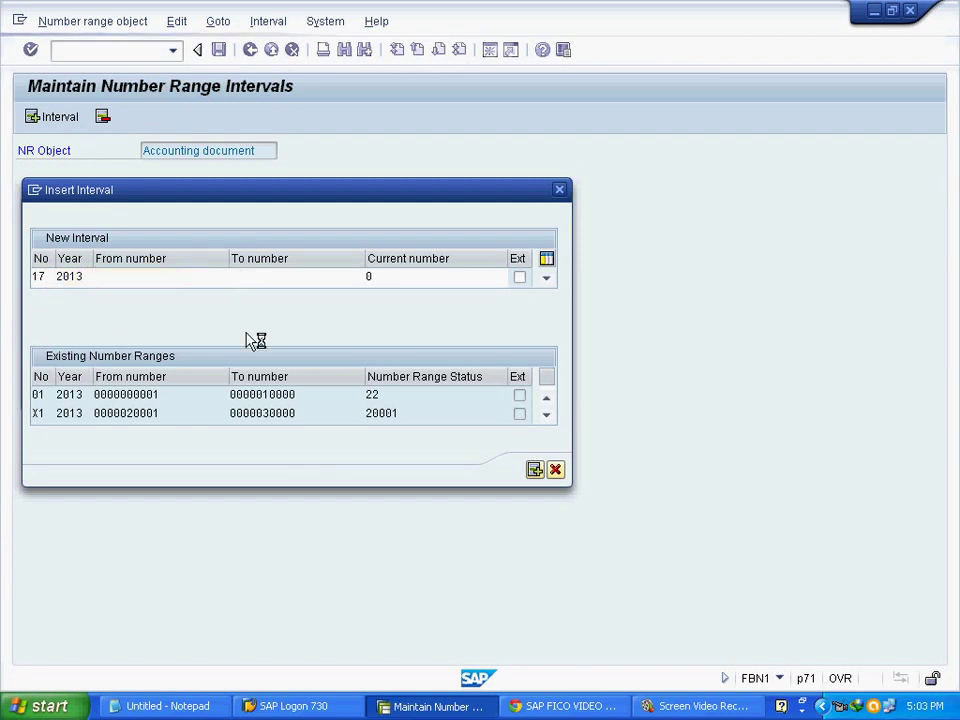
double_click(58, 297)
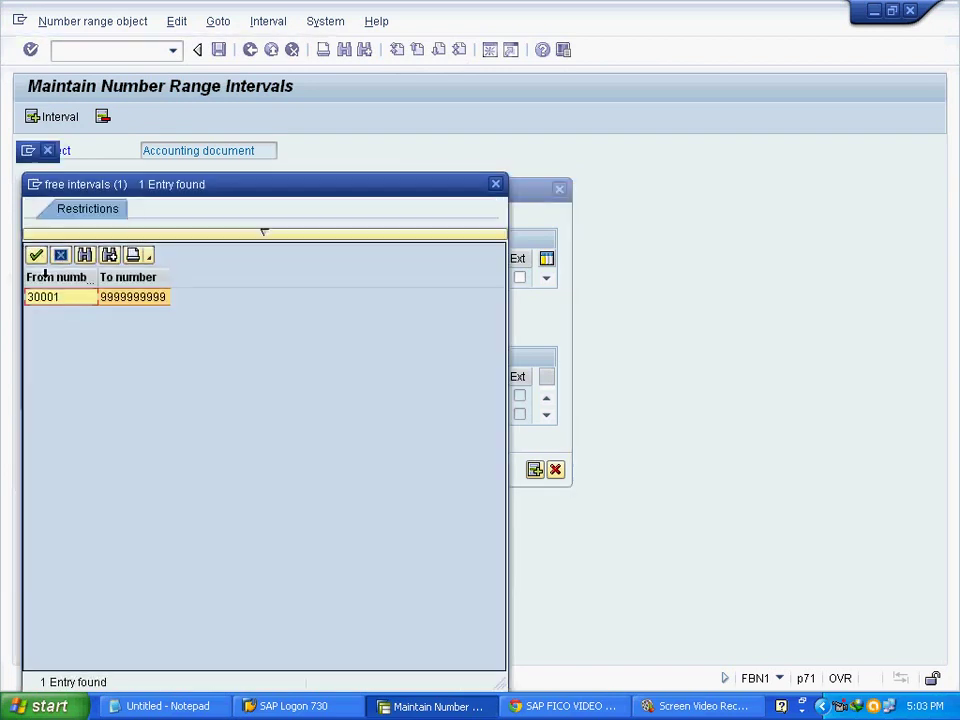
left_click(35, 254)
double_click(329, 276)
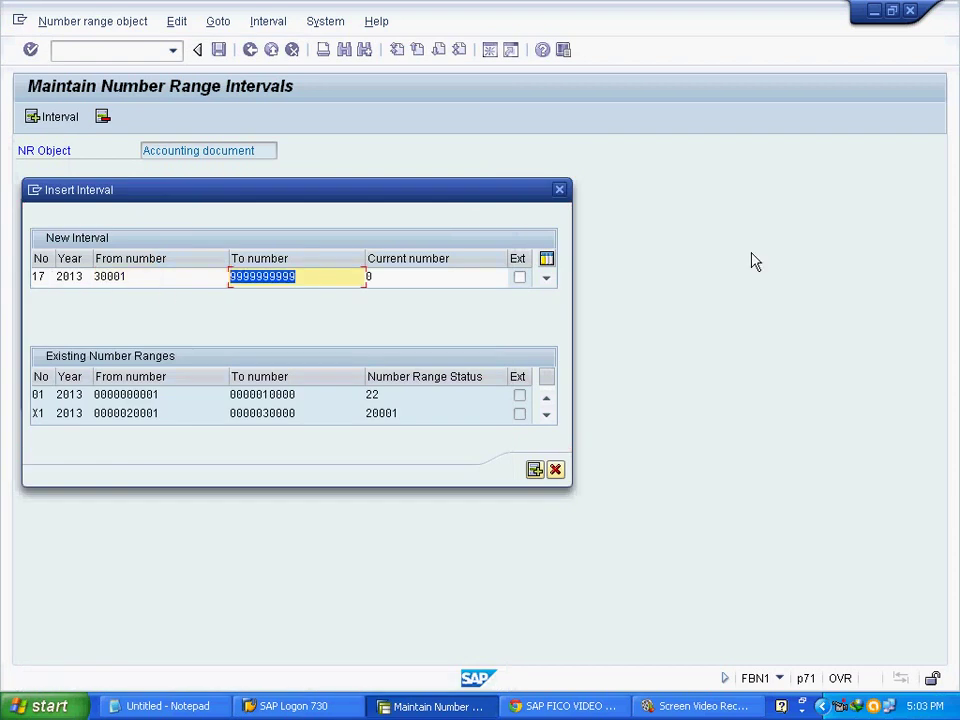
type("40000")
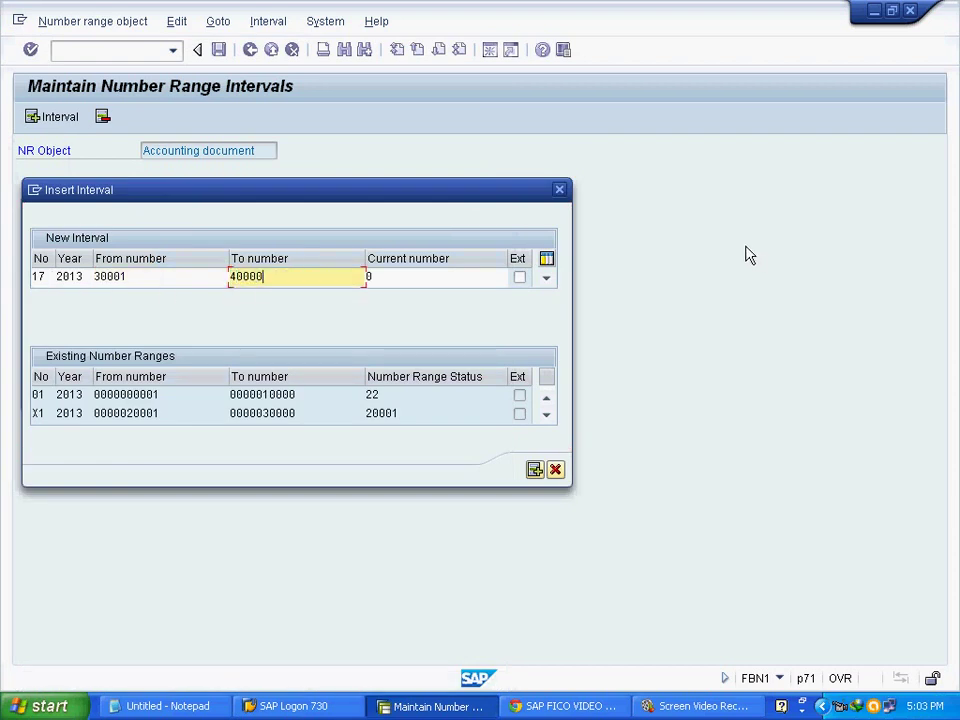
left_click(535, 470)
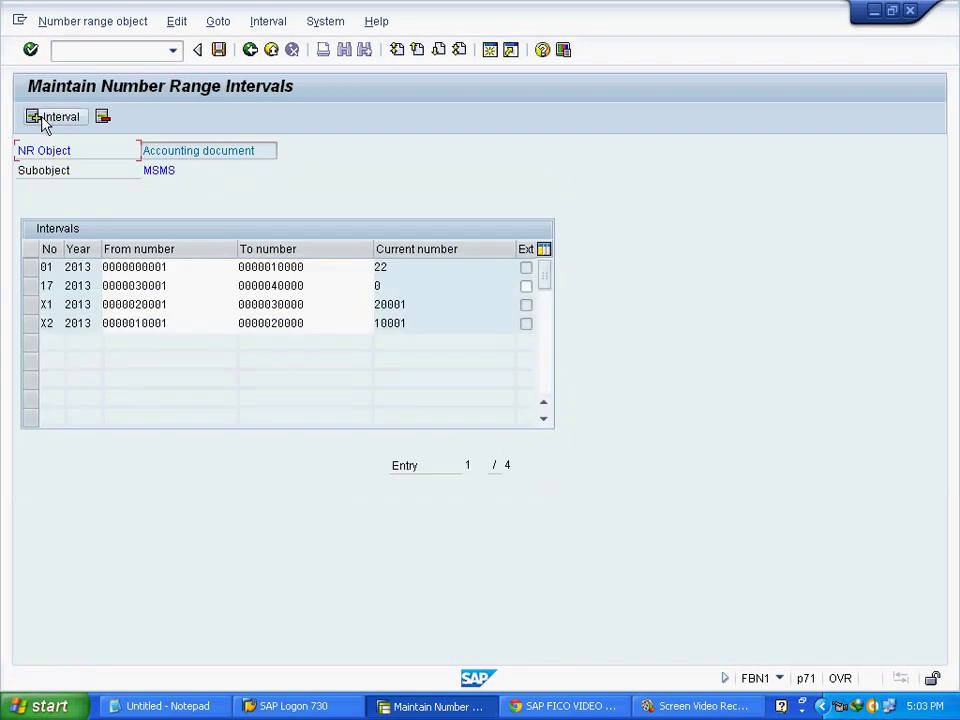
Begin a new number range interval for year 2013, numbered 19 as listed for KR in the Notepad list.
left_click(44, 117)
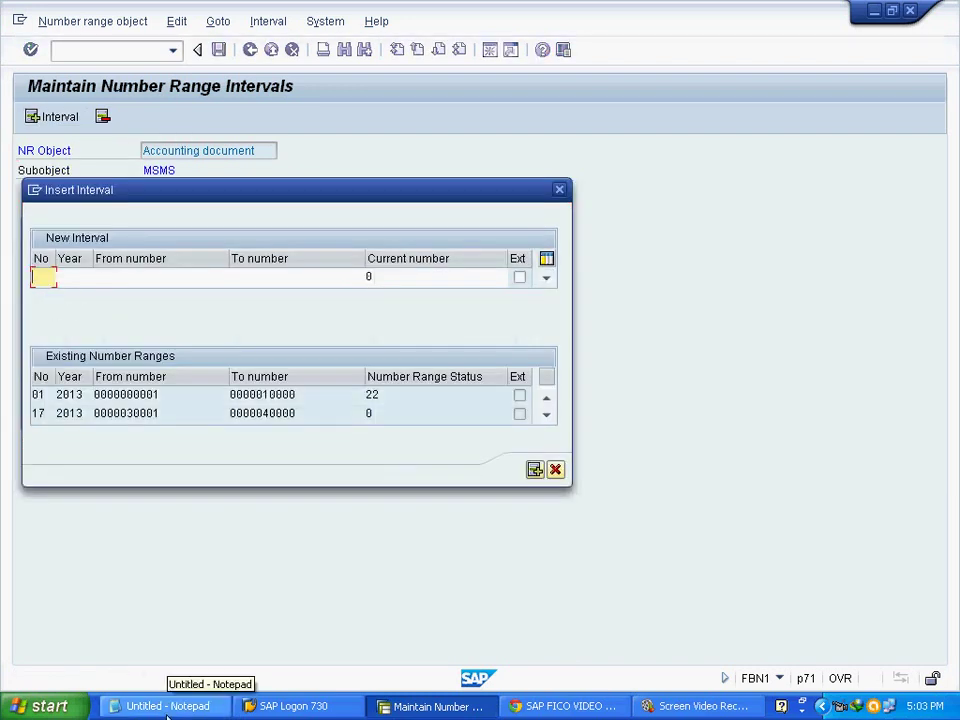
left_click(167, 706)
double_click(143, 556)
left_click_drag(163, 587, 130, 587)
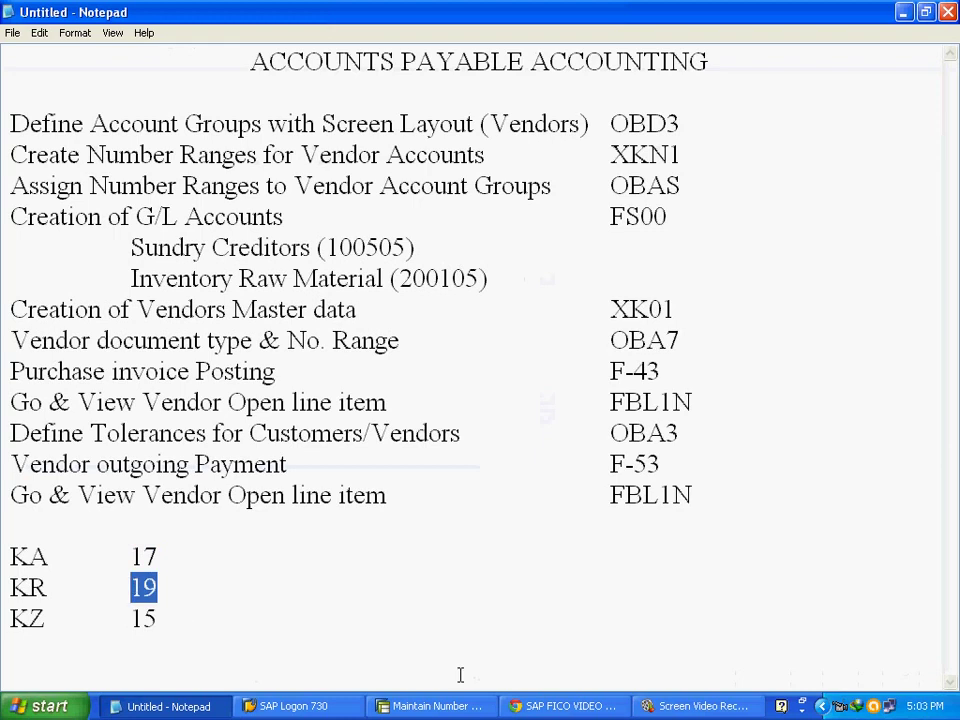
left_click(450, 706)
type("19")
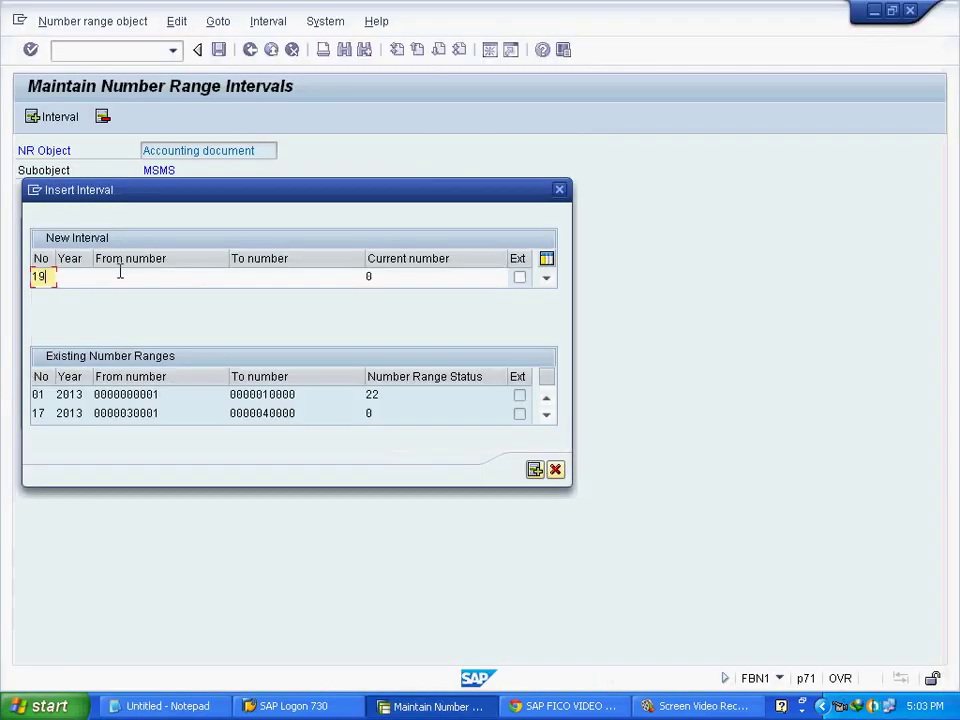
key("Tab")
type("2013")
key("Tab")
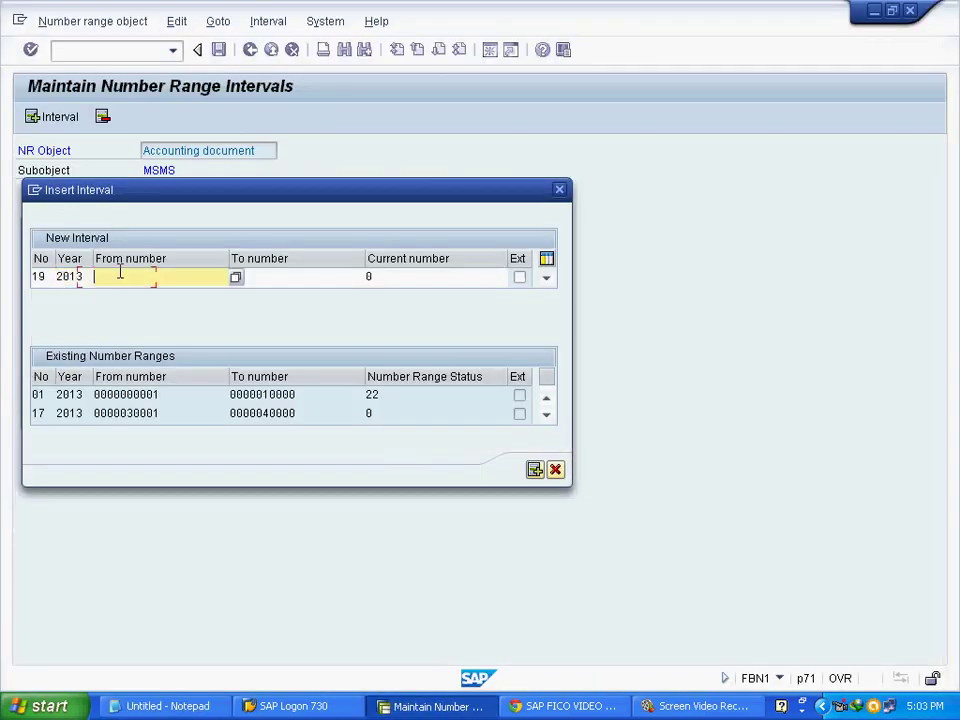
Take the free interval starting at 40001, limit it to 50000, and insert interval 19.
left_click(235, 277)
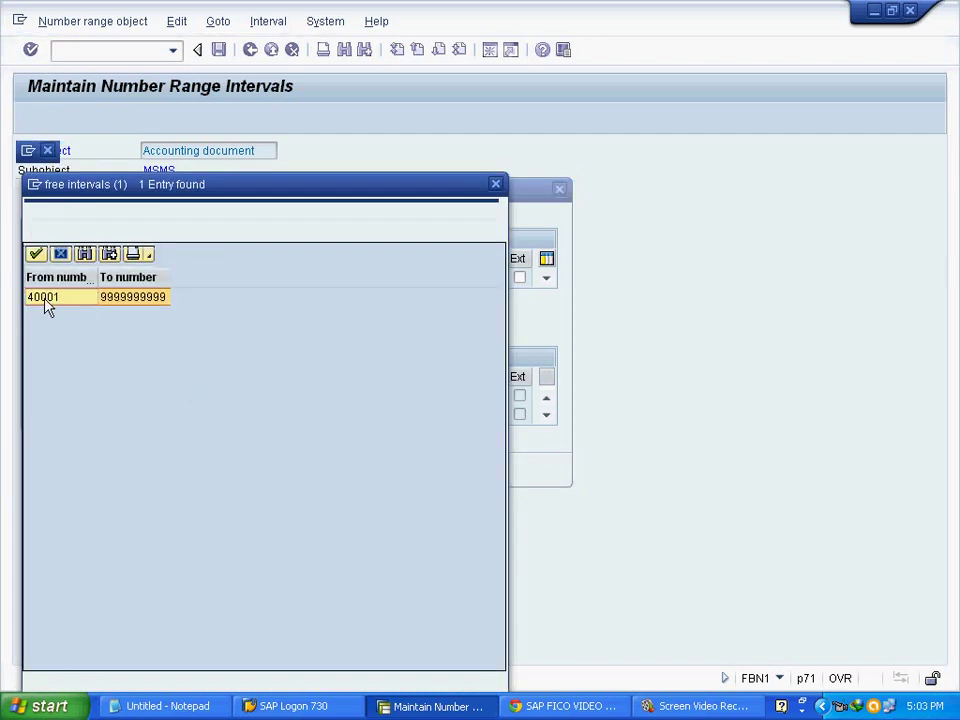
left_click(34, 253)
left_click_drag(309, 279, 169, 279)
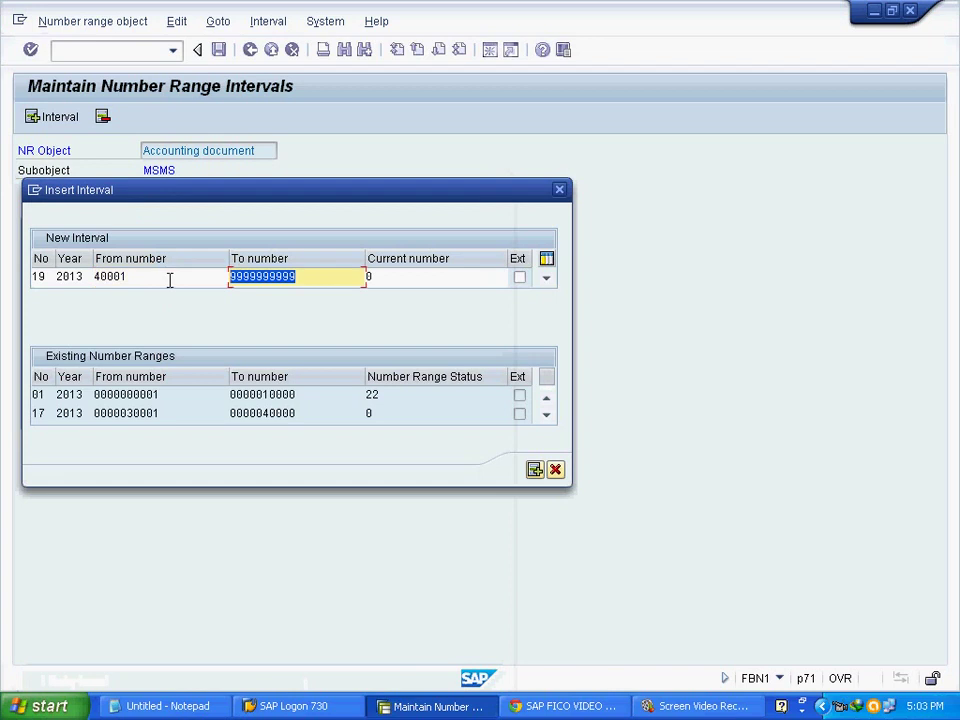
type("50000")
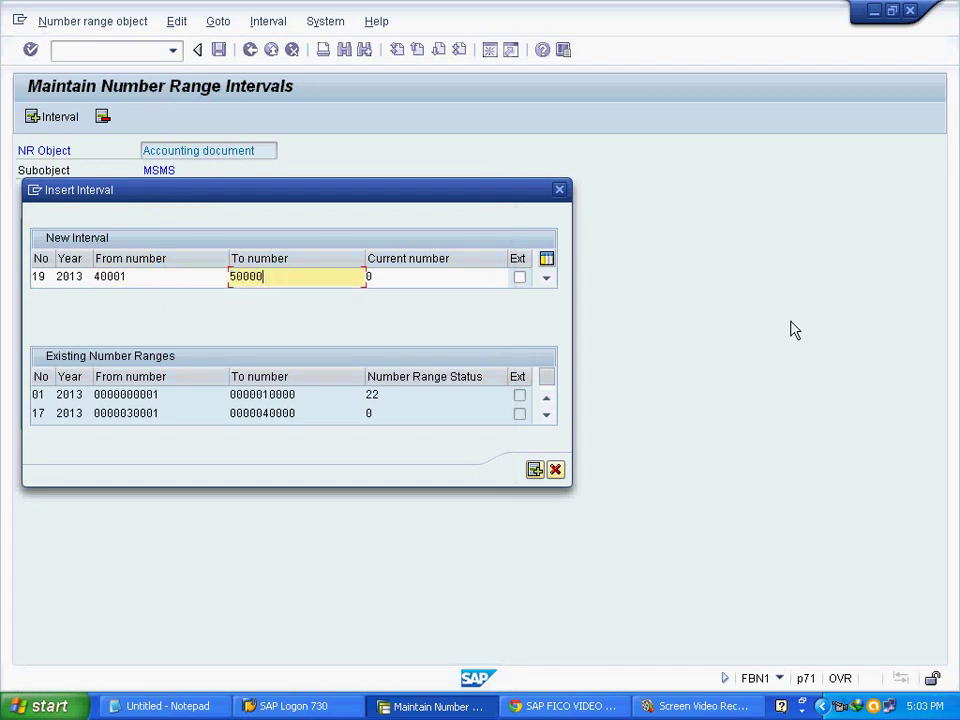
key("Return")
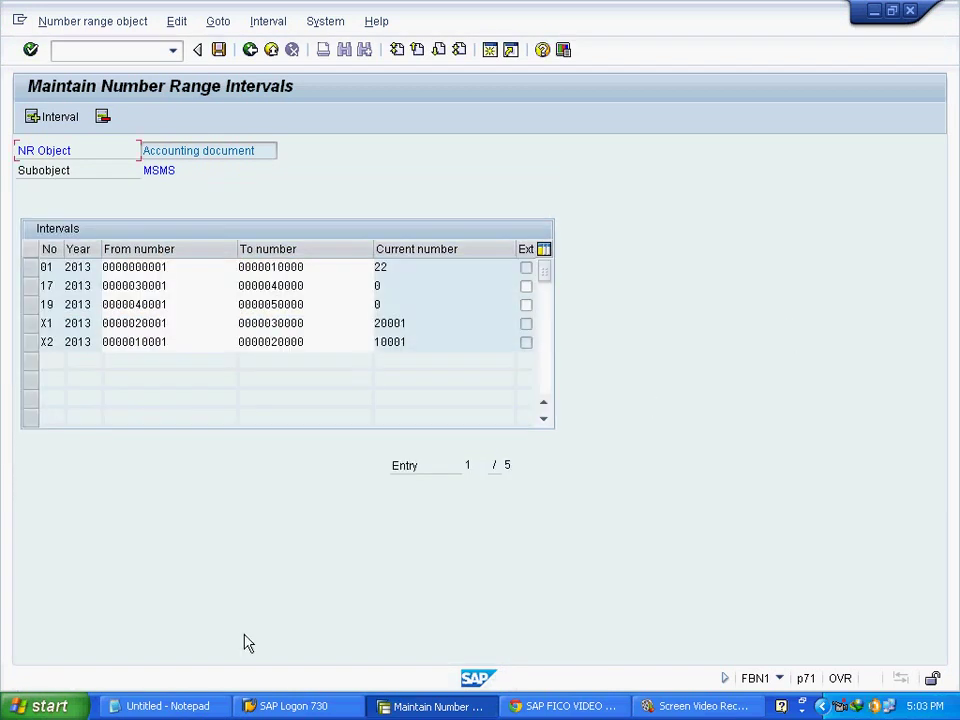
Look up the KZ number in the Notepad list and begin a new SAP interval 15 for year 2013.
left_click(165, 705)
left_click(158, 619)
double_click(143, 619)
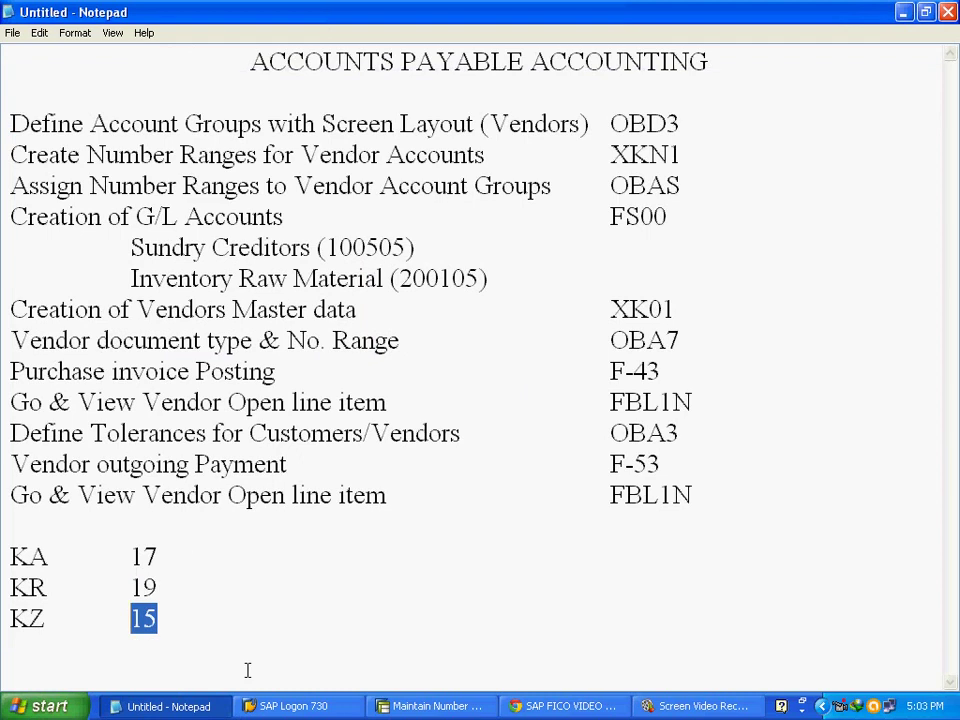
left_click(425, 706)
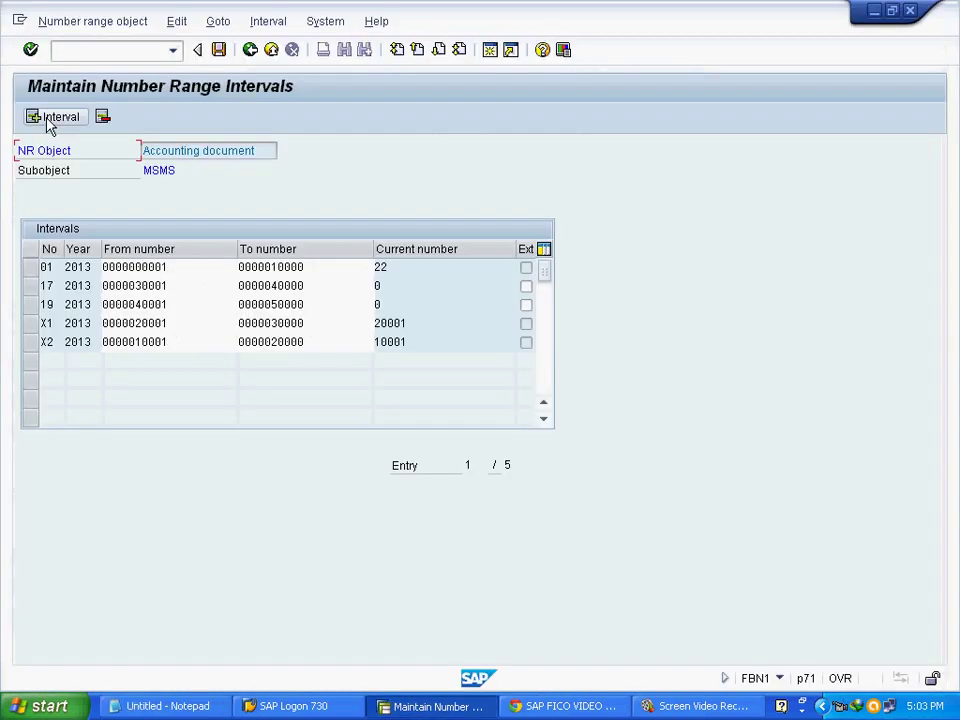
left_click(48, 118)
type("1")
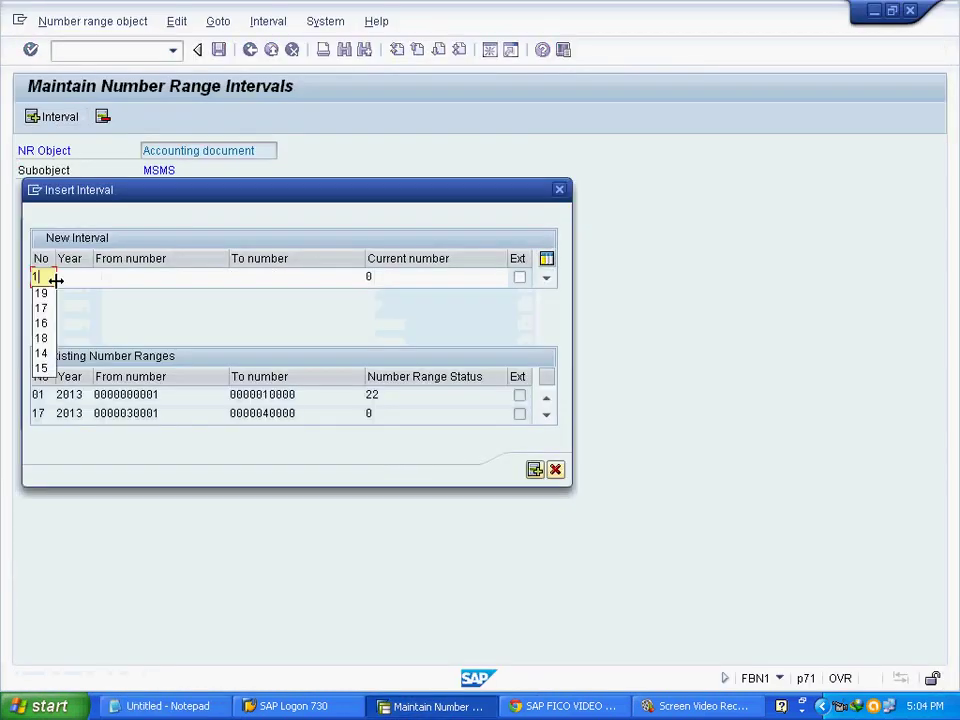
type("52013")
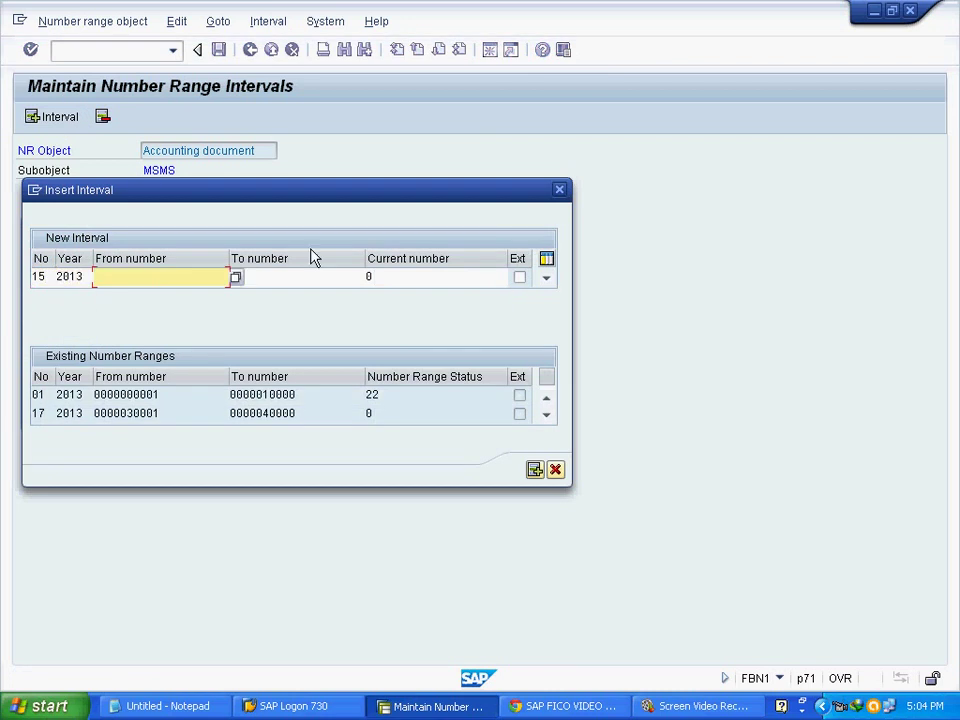
Take the free interval starting at 50001, limit it to 60000, and insert interval 15.
left_click(236, 277)
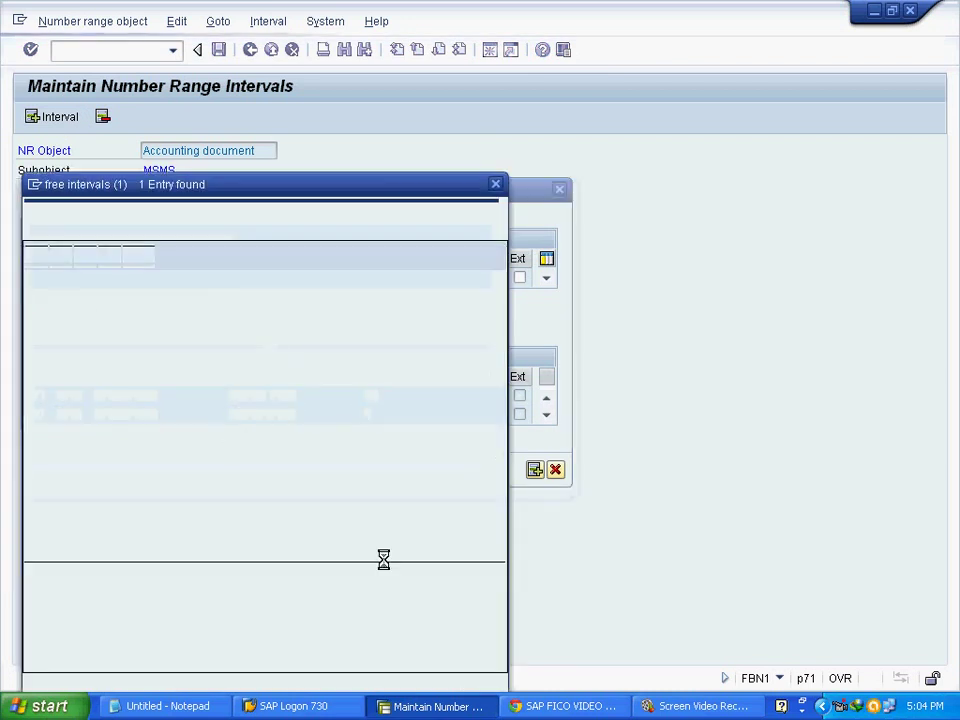
double_click(58, 302)
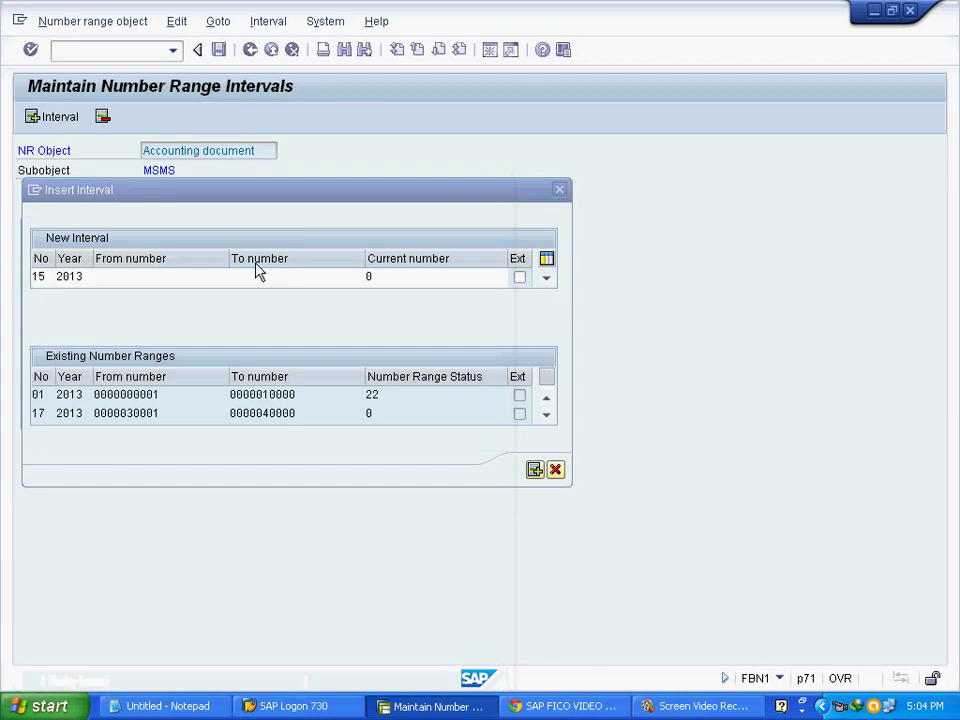
double_click(300, 273)
type("6")
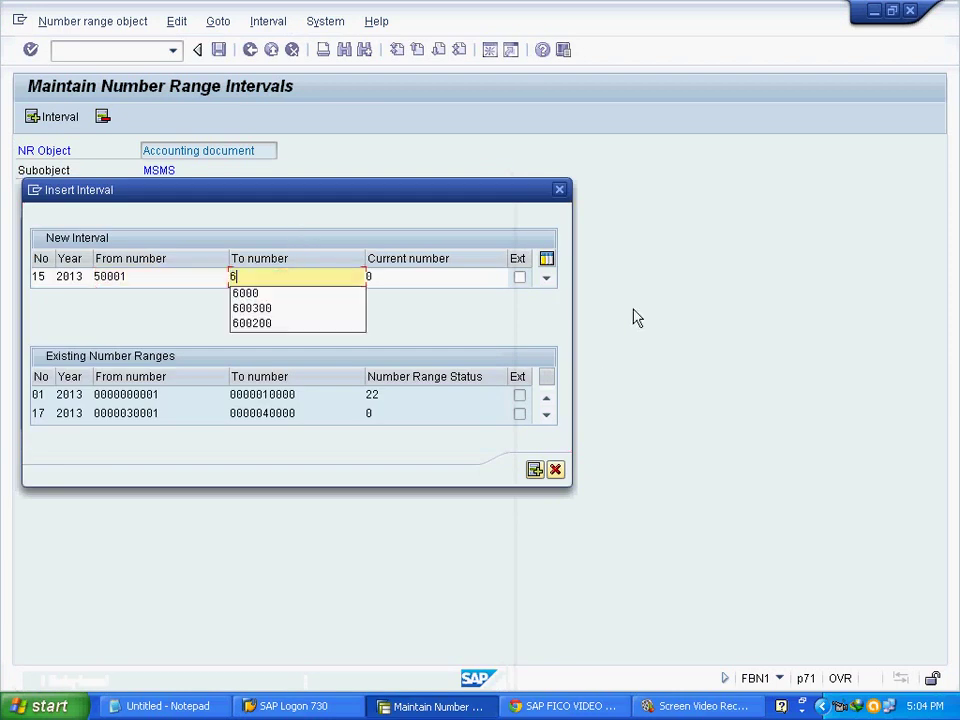
type("0000")
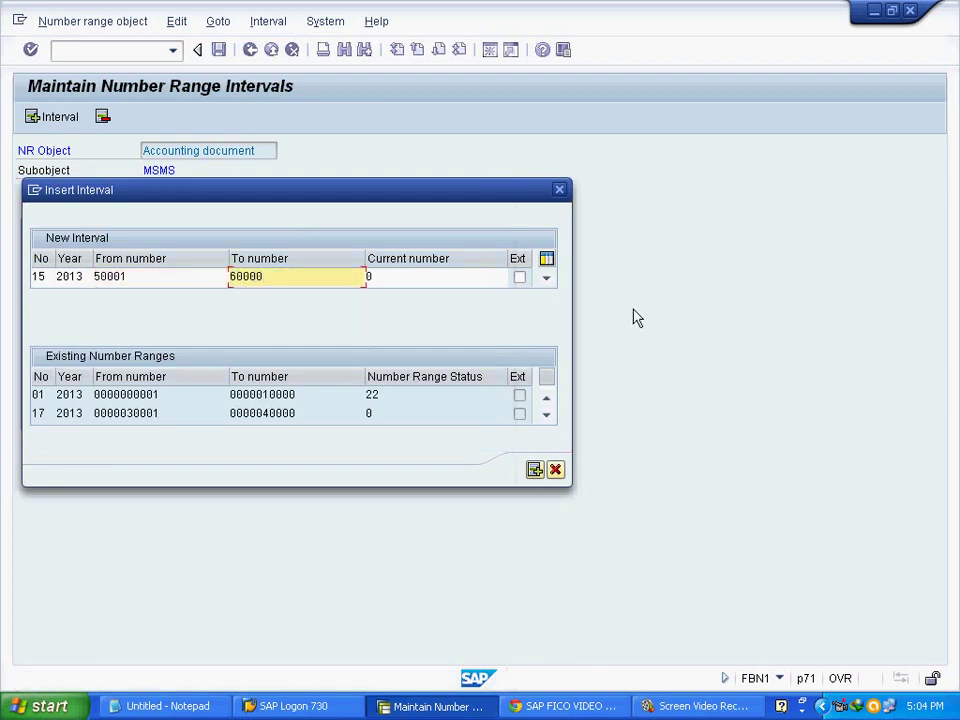
left_click(535, 470)
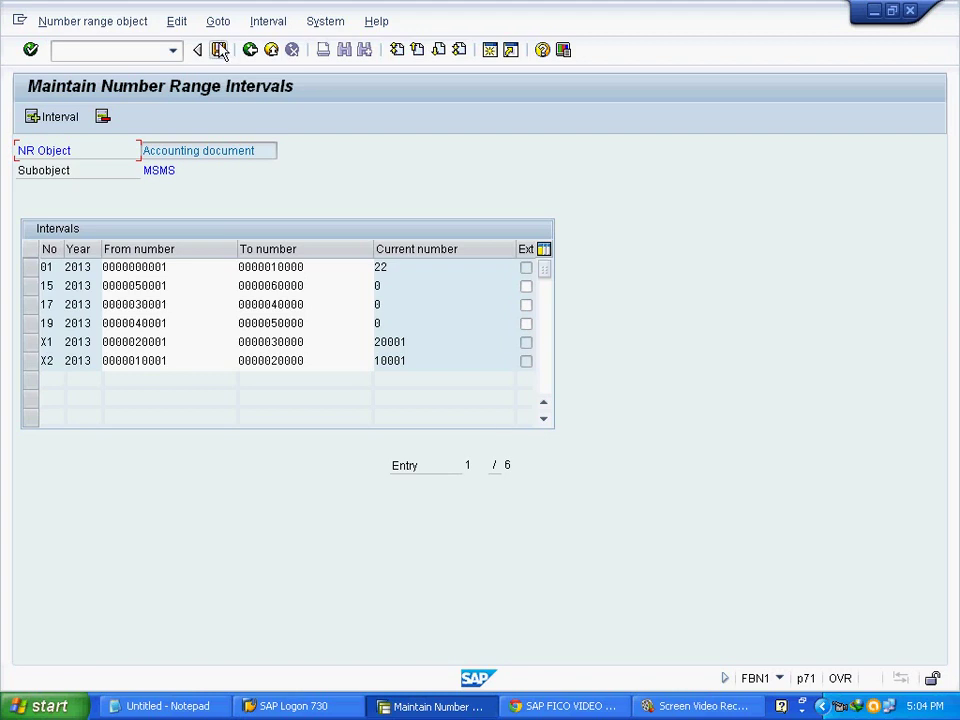
Save the MSMS accounting document number ranges and accept the transport notice.
left_click(220, 52)
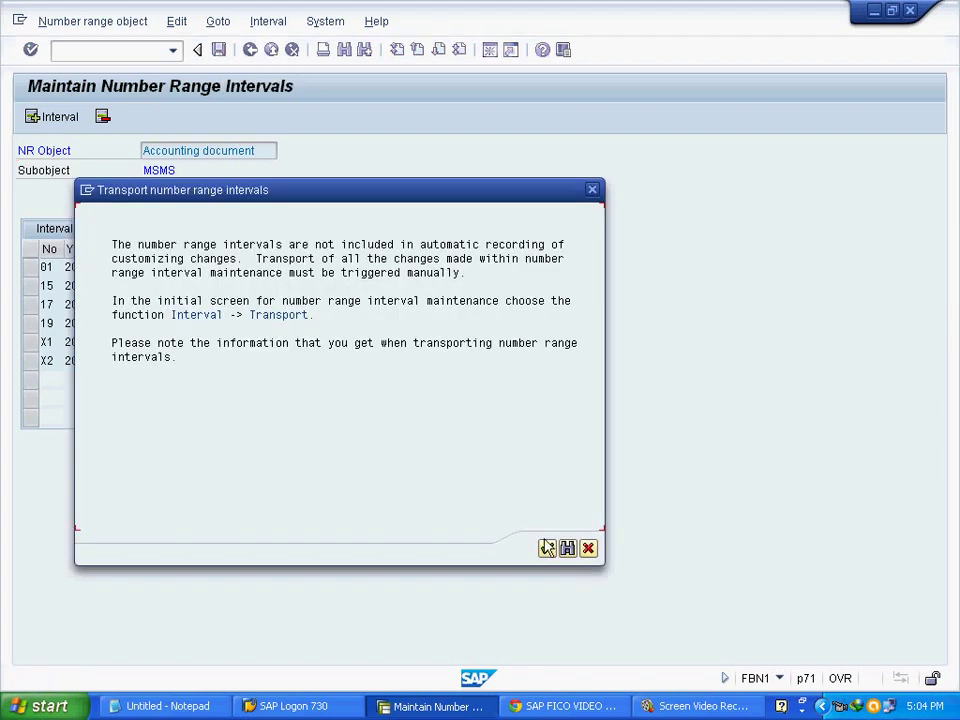
left_click(547, 549)
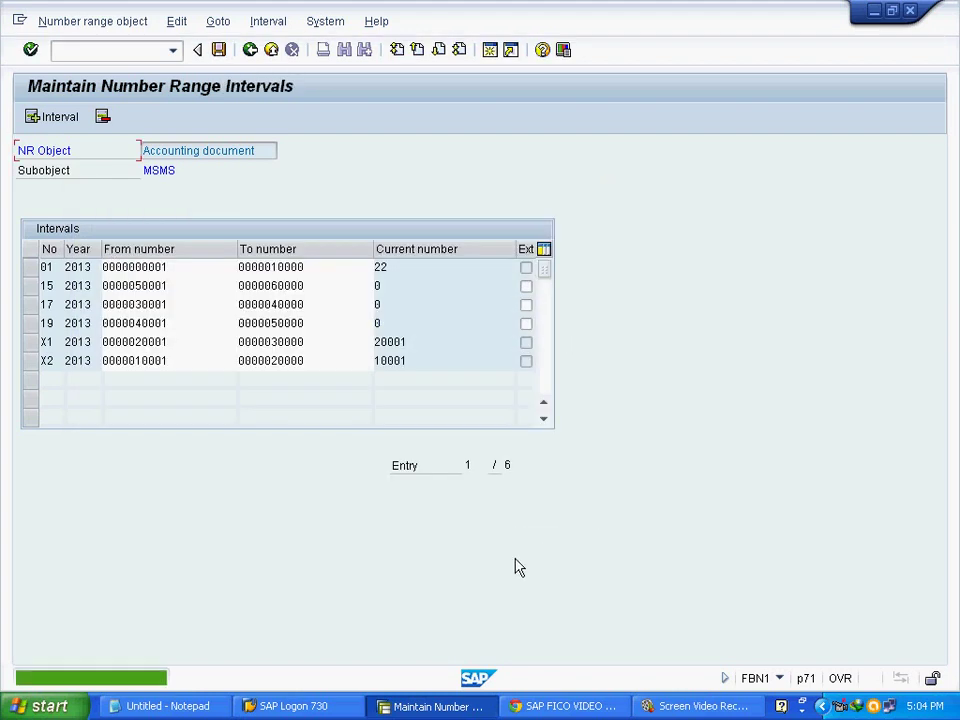
left_click(221, 54)
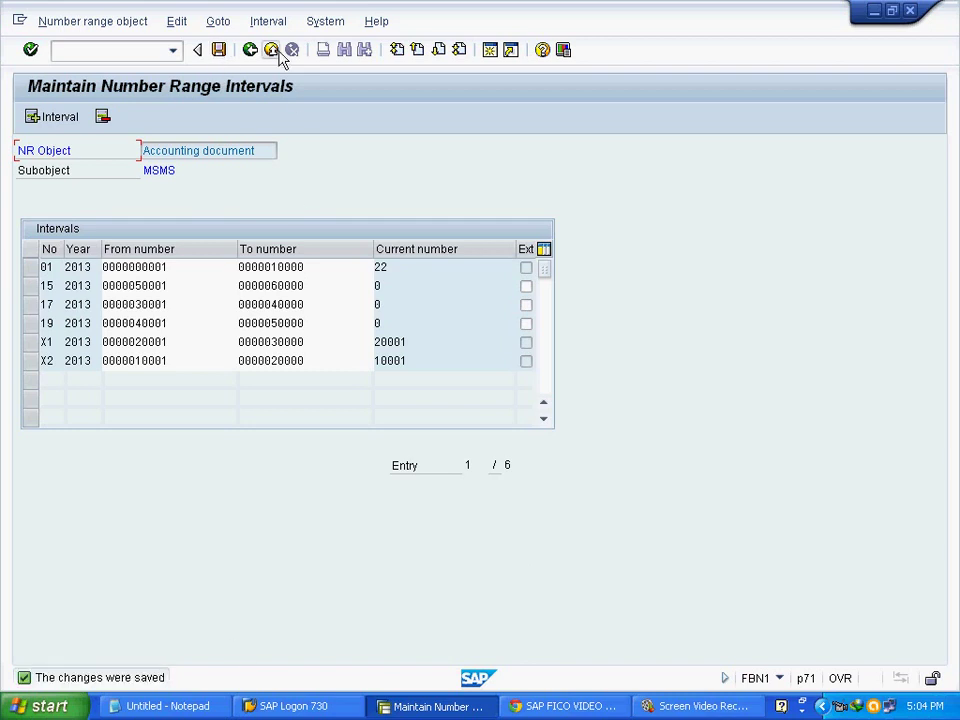
Switch to the Notepad list and look up the transaction code for Purchase invoice Posting.
left_click(160, 706)
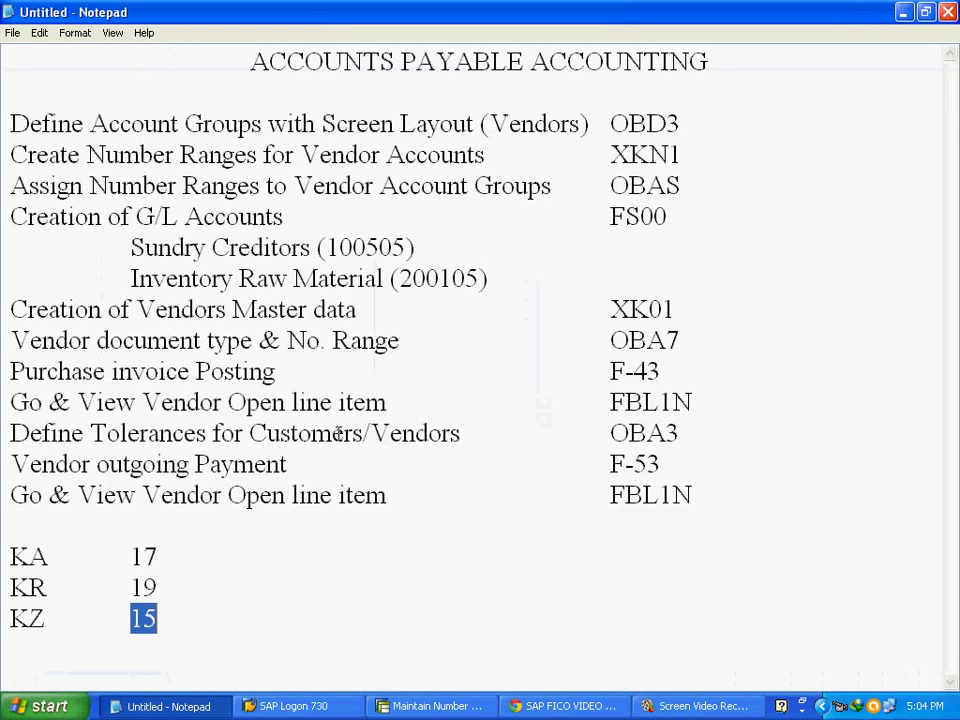
left_click(223, 579)
left_click_drag(699, 328, 578, 346)
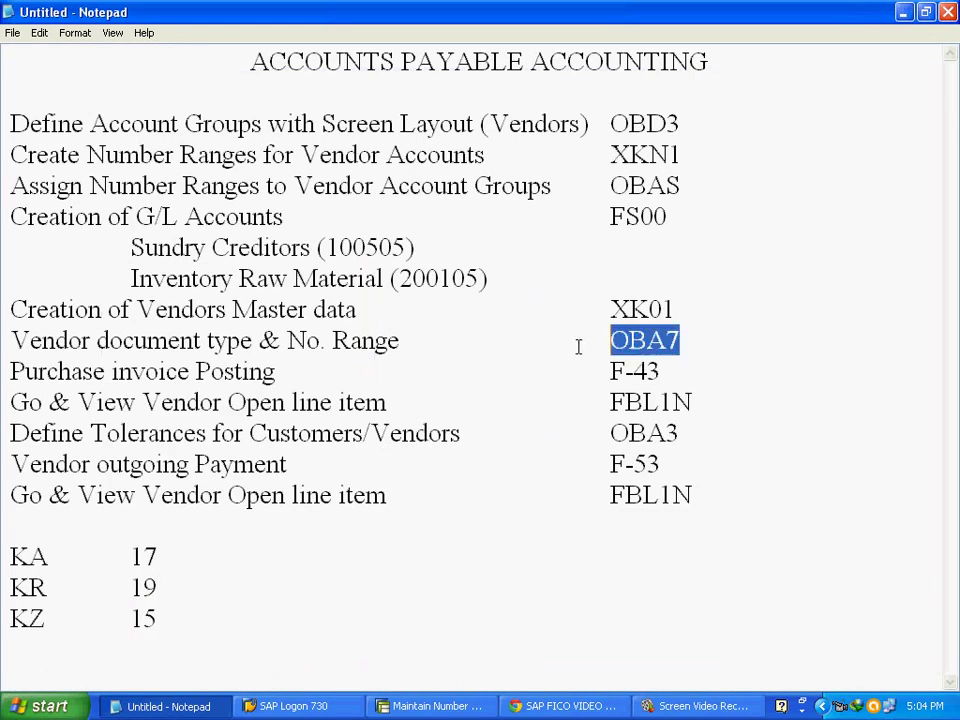
left_click(658, 371)
left_click_drag(673, 371, 10, 375)
left_click(683, 369)
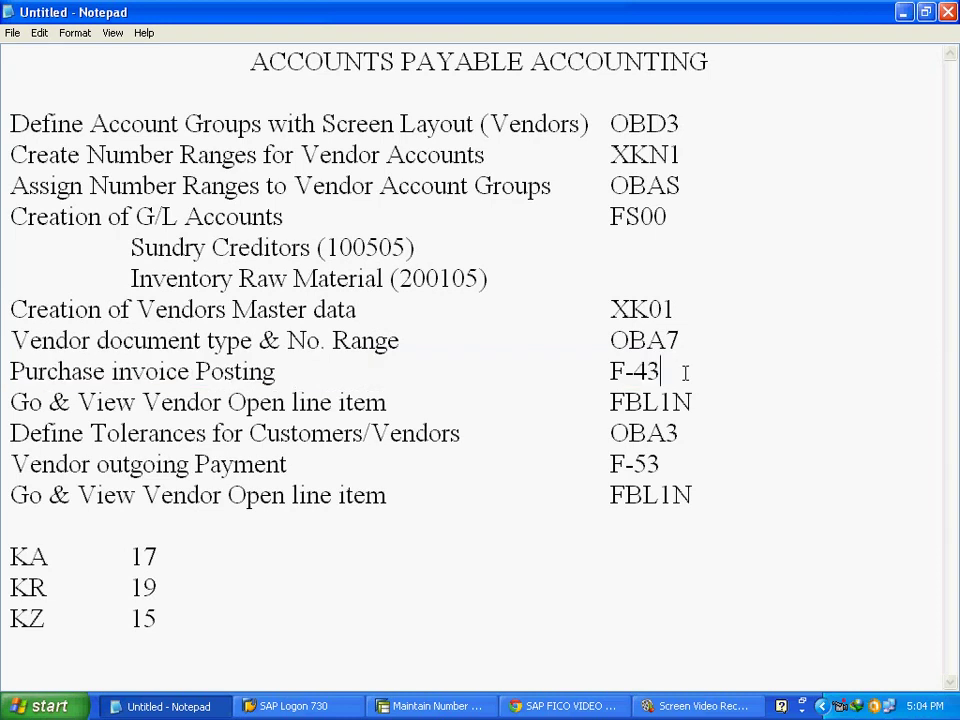
left_click_drag(683, 369, 609, 371)
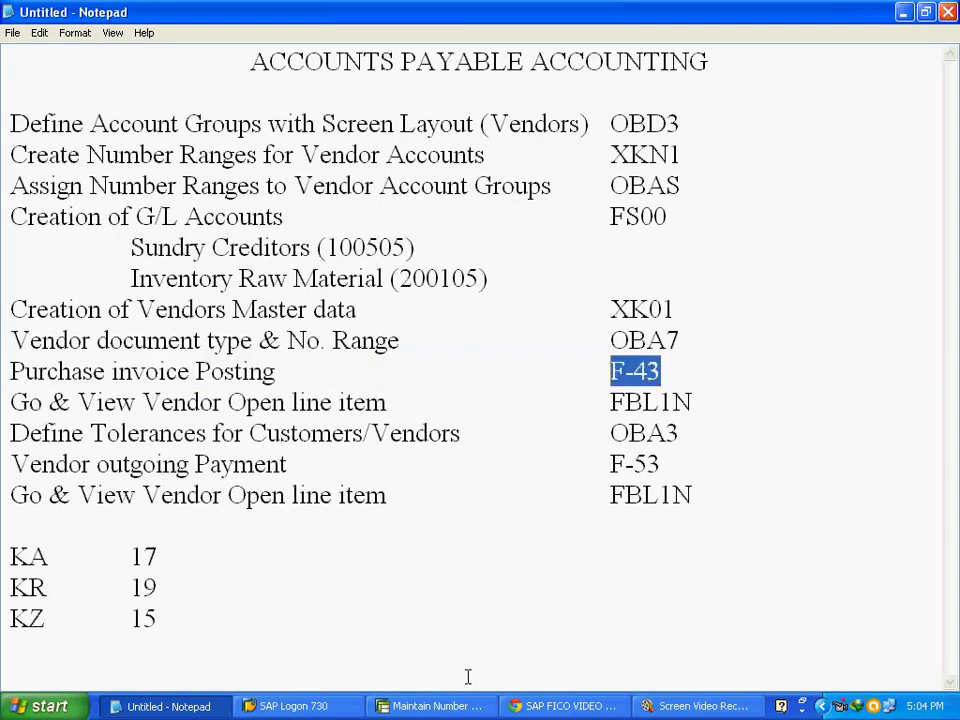
Return to SAP and leave the number range maintenance with the command /n.
left_click(438, 706)
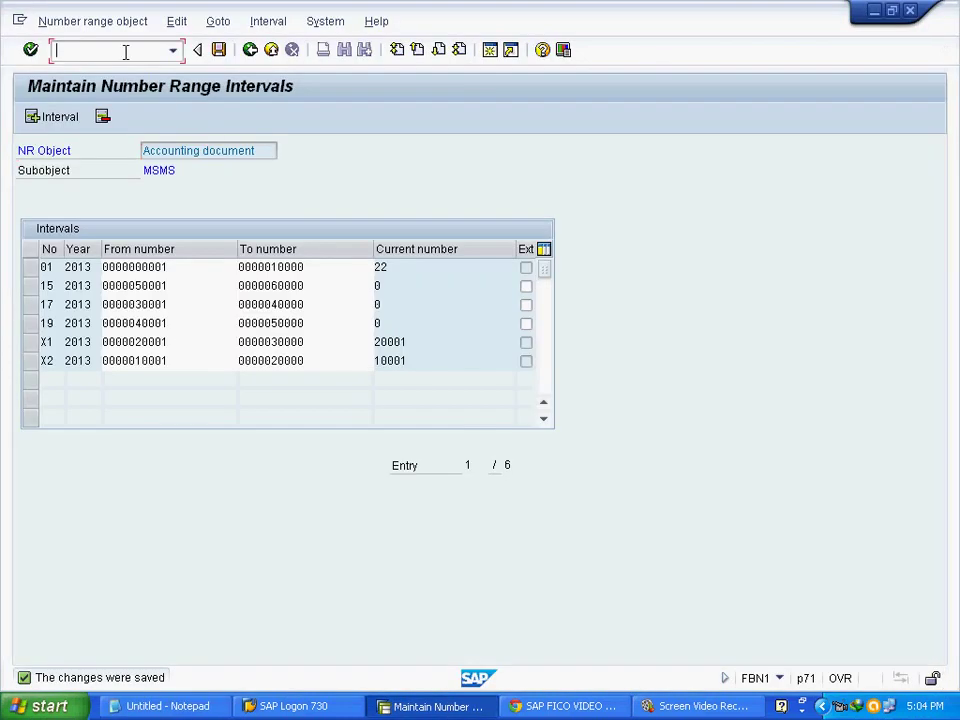
type("/n")
key("Return")
Expand Accounting, Financial Accounting, Accounts Payable and Document Entry in the SAP menu and select F-43 - Invoice - General.
left_click(108, 252)
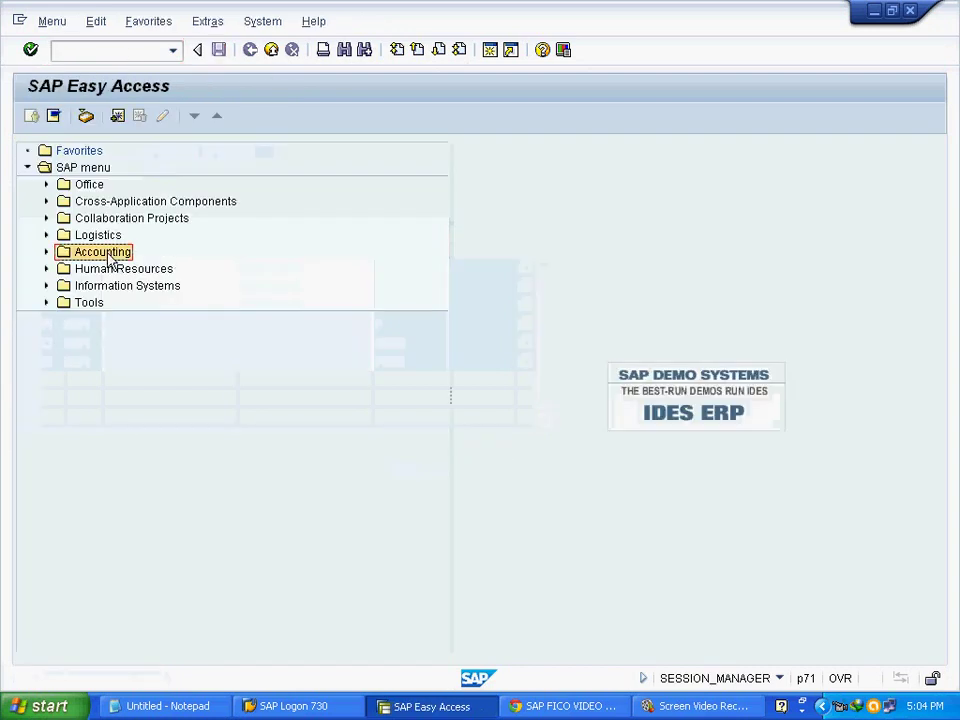
left_click(47, 253)
left_click(160, 272)
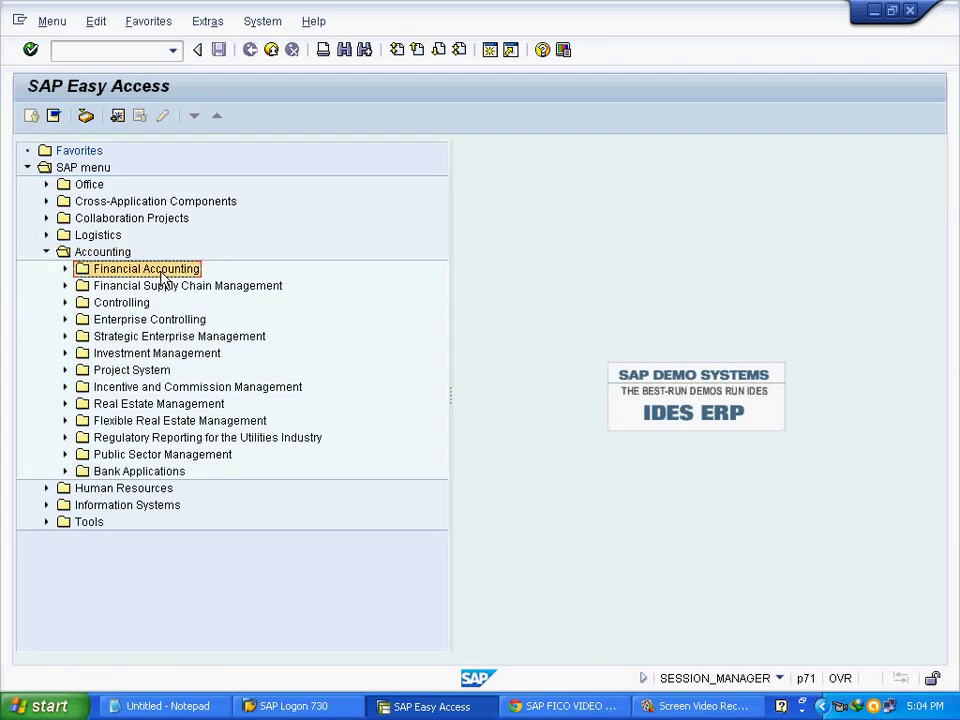
left_click(66, 270)
left_click(160, 320)
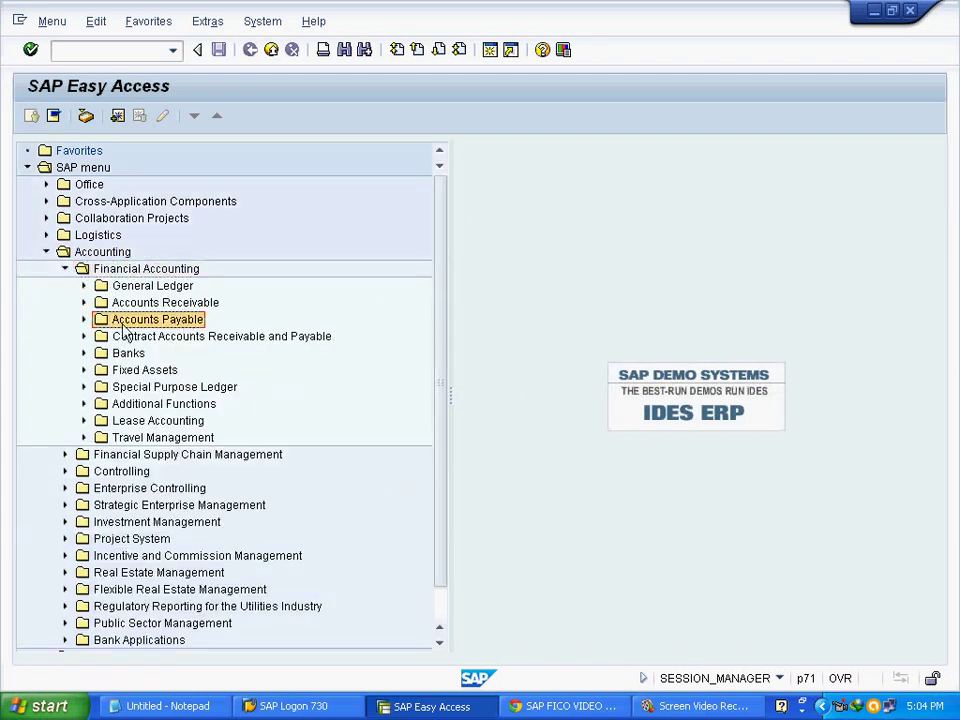
left_click(84, 320)
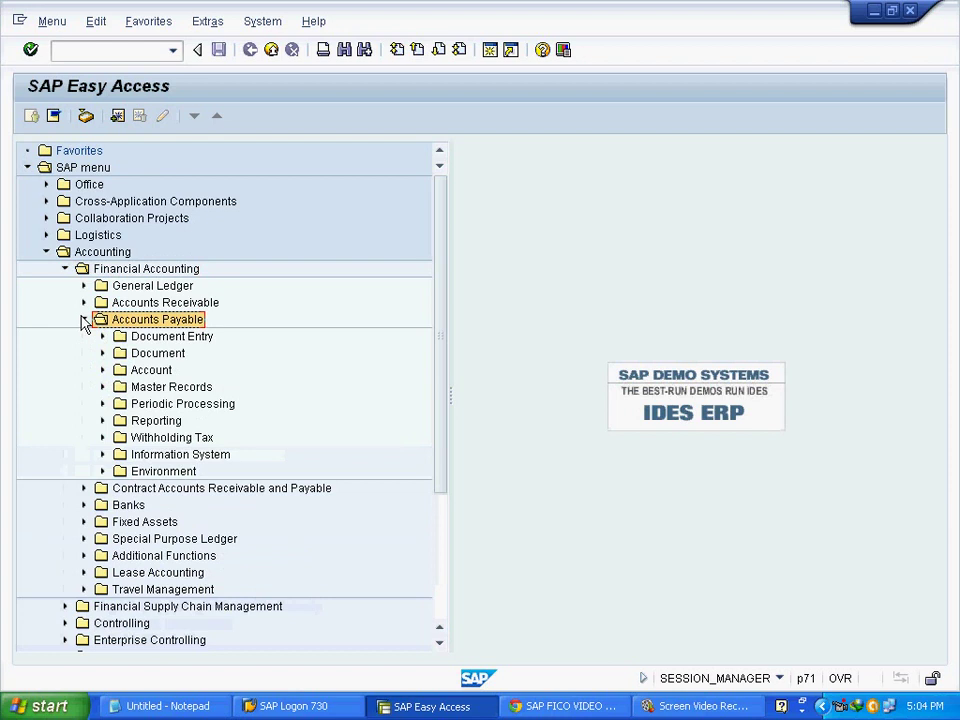
left_click(167, 340)
left_click(103, 337)
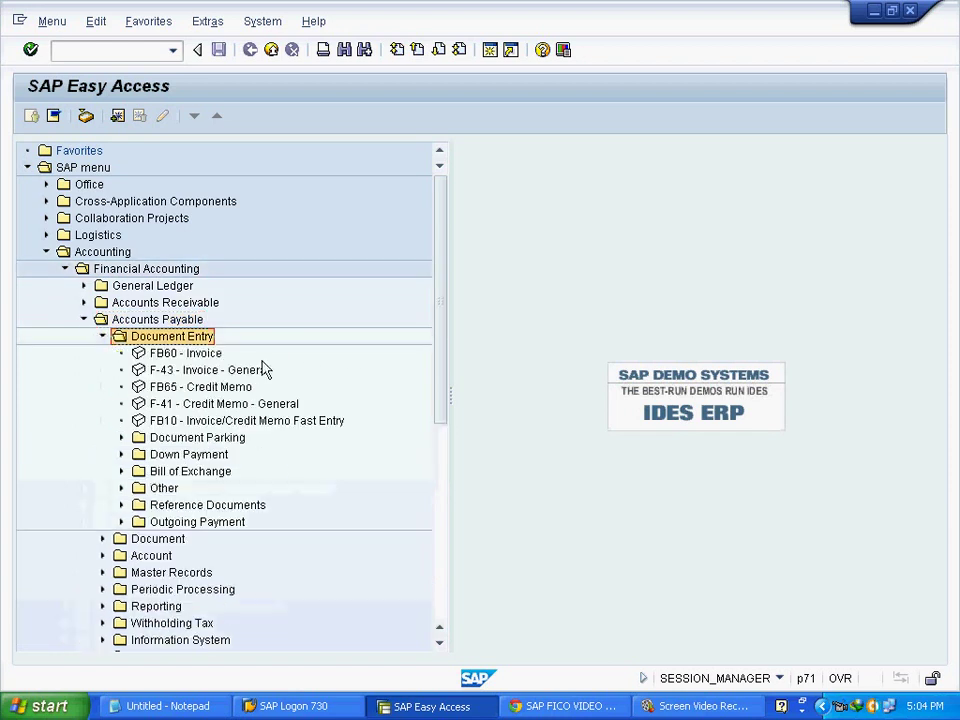
left_click(240, 371)
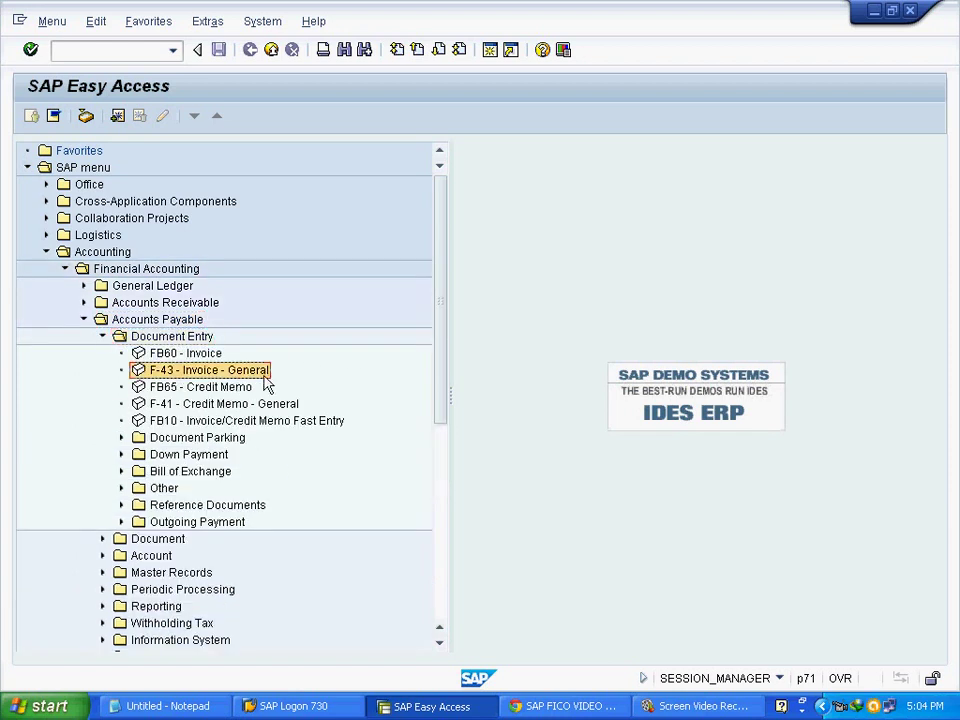
Recheck the Purchase invoice Posting line in the Notepad list and return to SAP Easy Access.
left_click(160, 706)
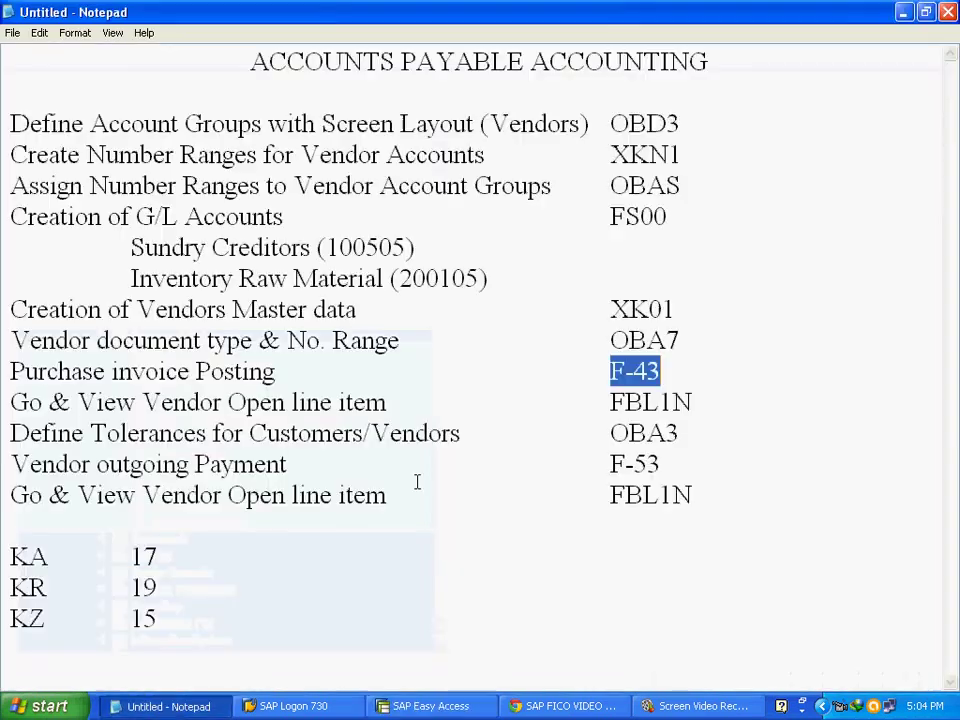
left_click(678, 372)
left_click_drag(678, 372, 5, 371)
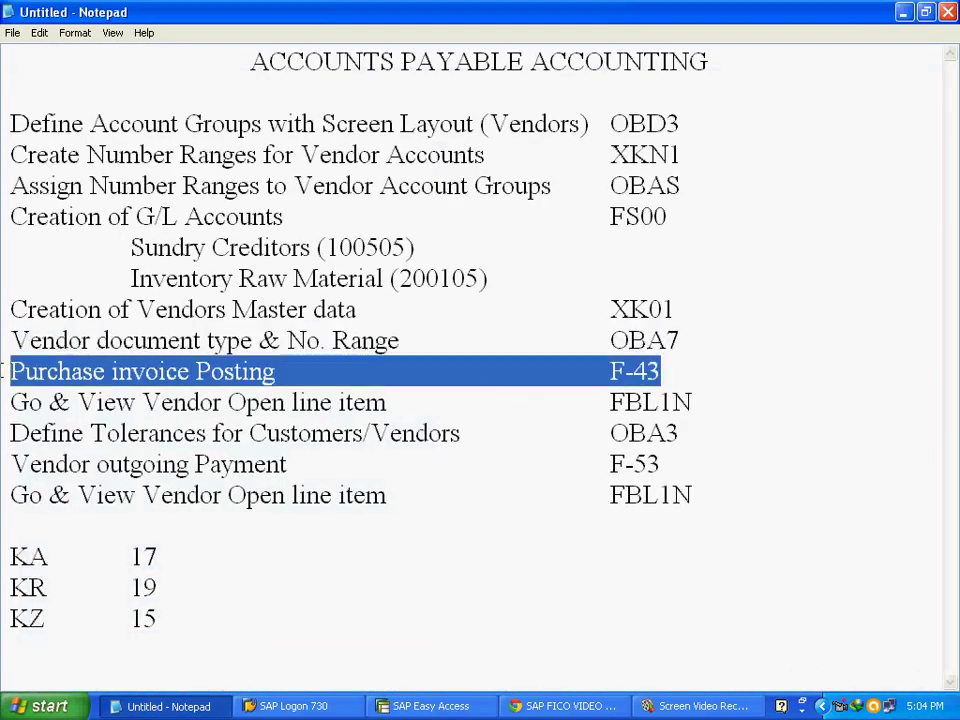
left_click(721, 382)
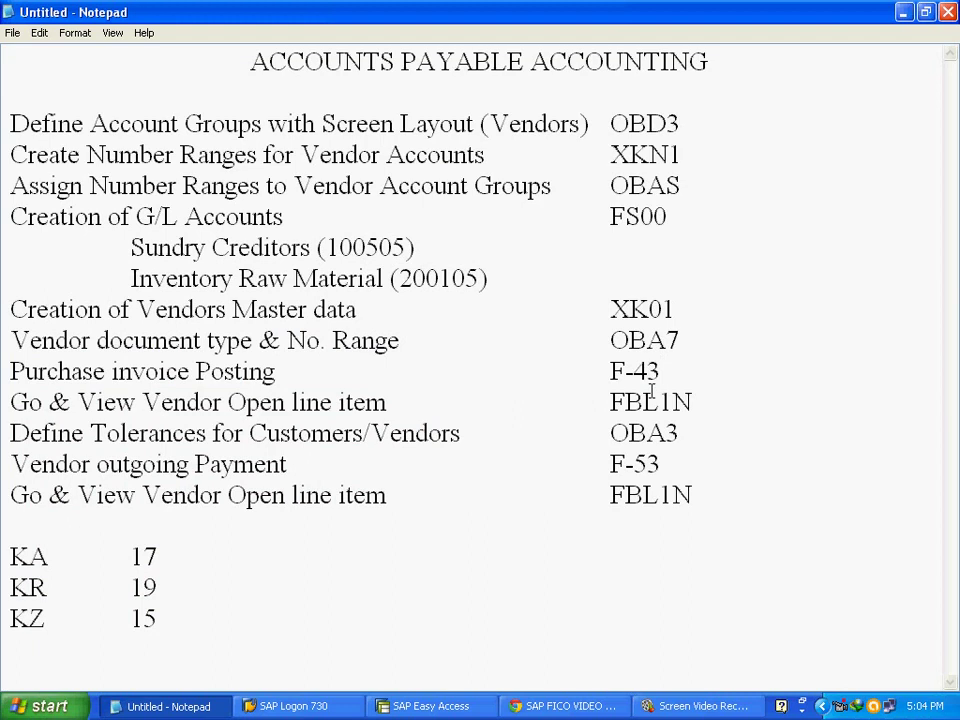
left_click(432, 705)
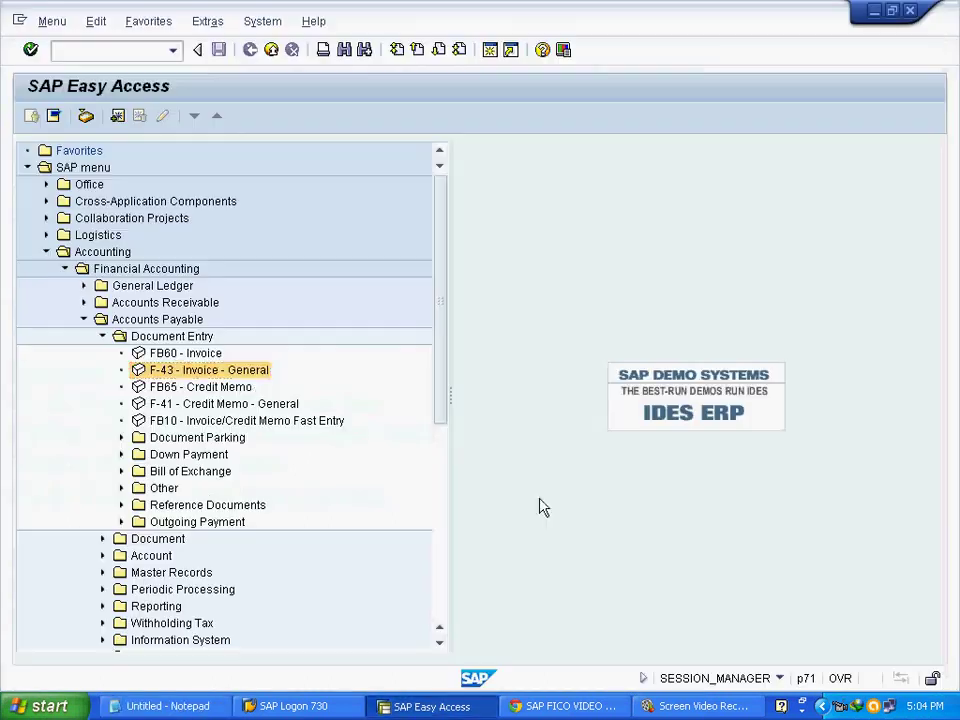
Open F-43 - Invoice - General and set both the document date and the posting date to 01.03.2014.
double_click(251, 376)
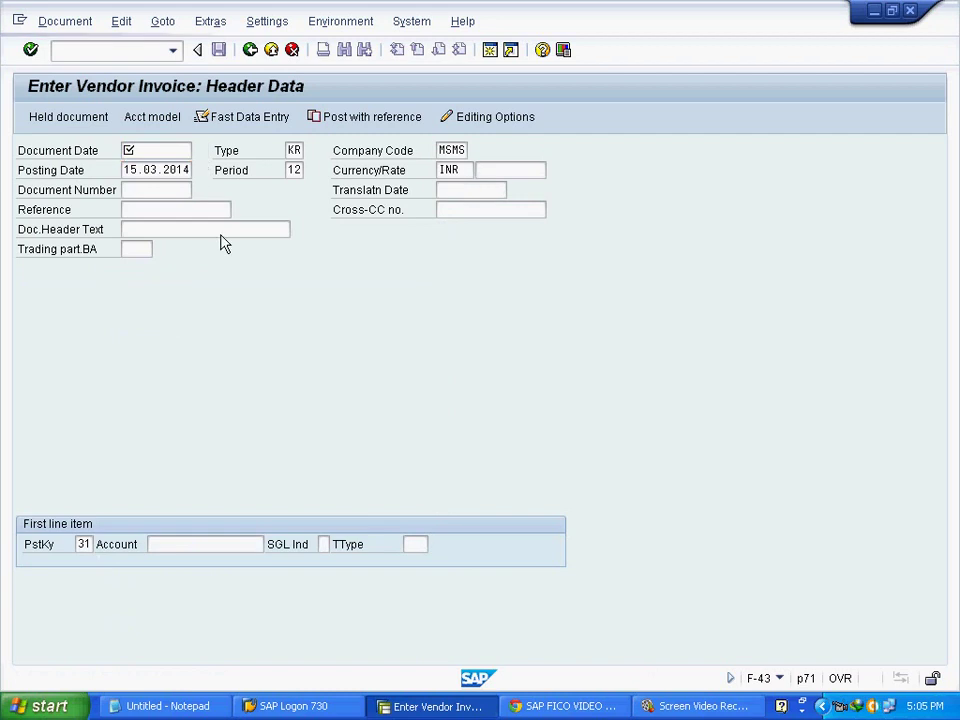
key("F4")
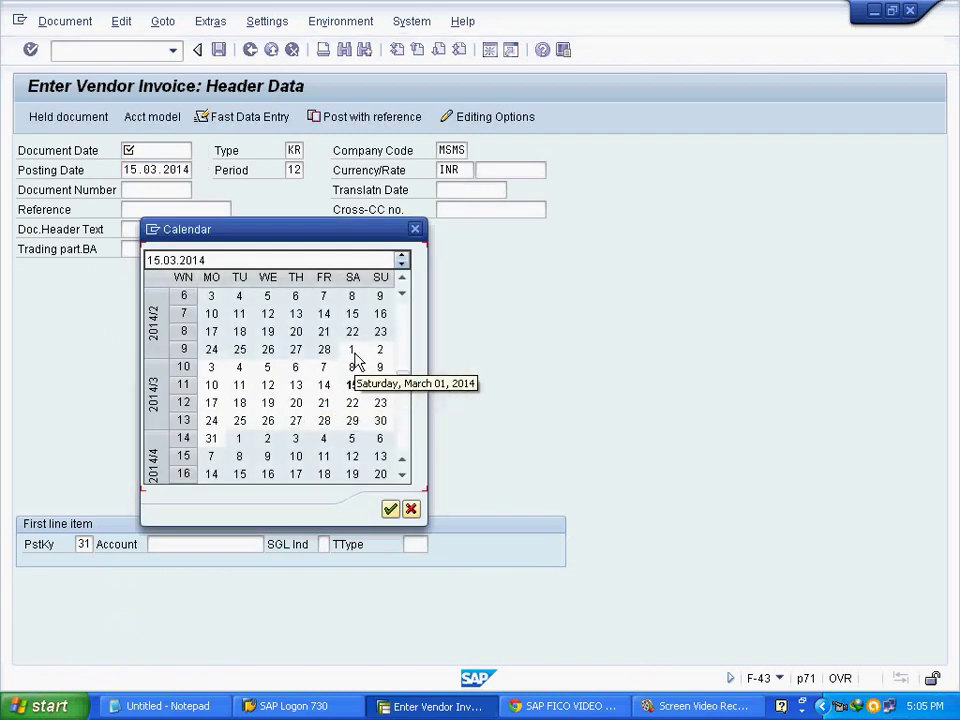
double_click(351, 349)
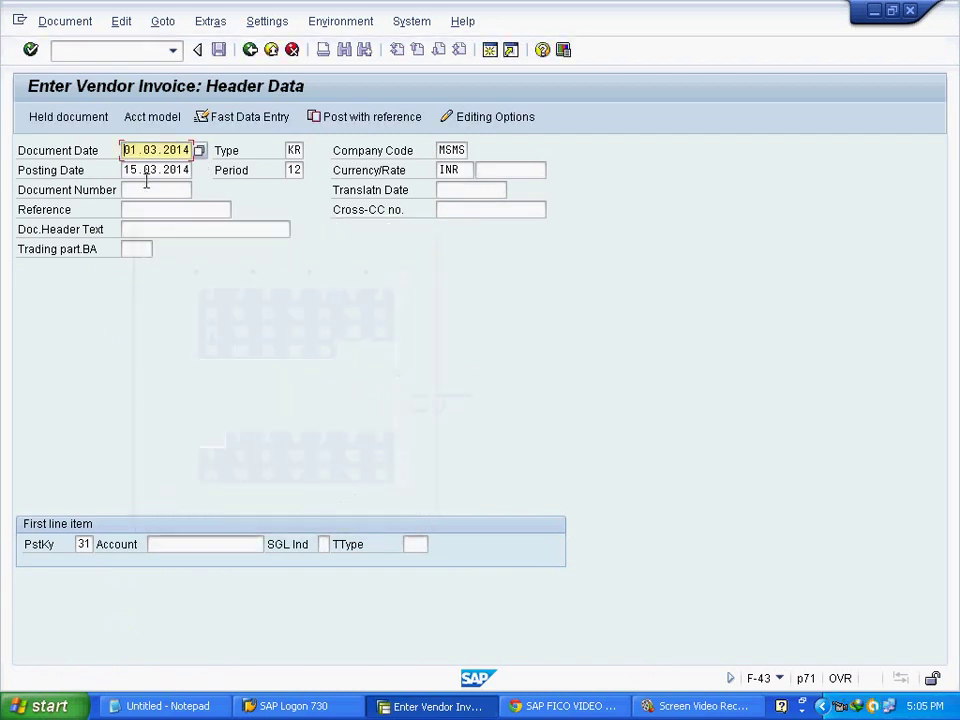
left_click(186, 170)
left_click(200, 171)
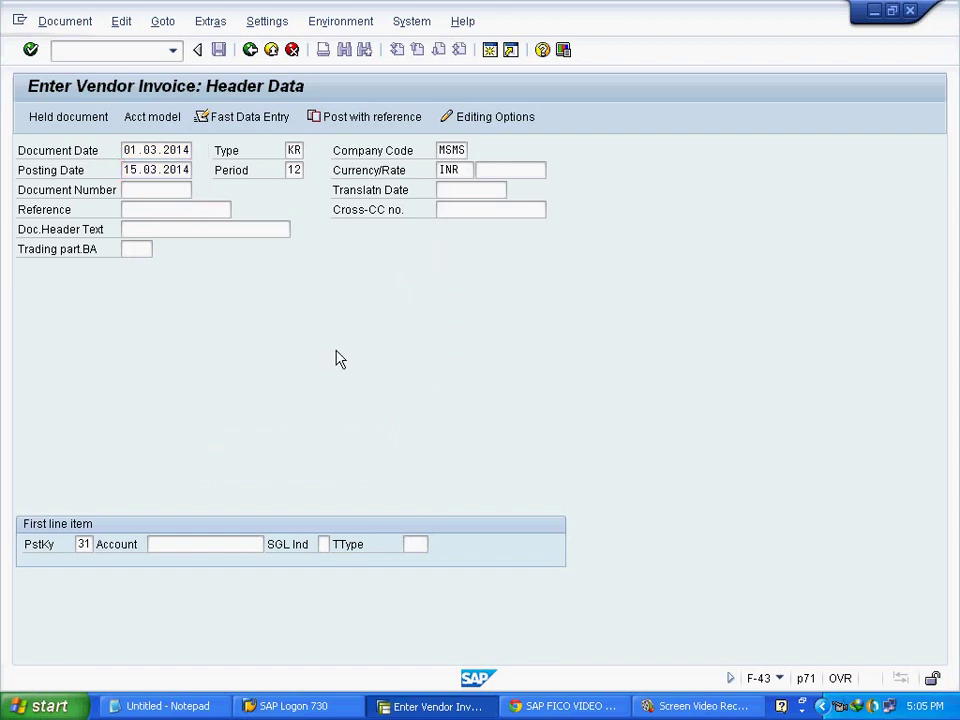
left_click(352, 351)
left_click(353, 355)
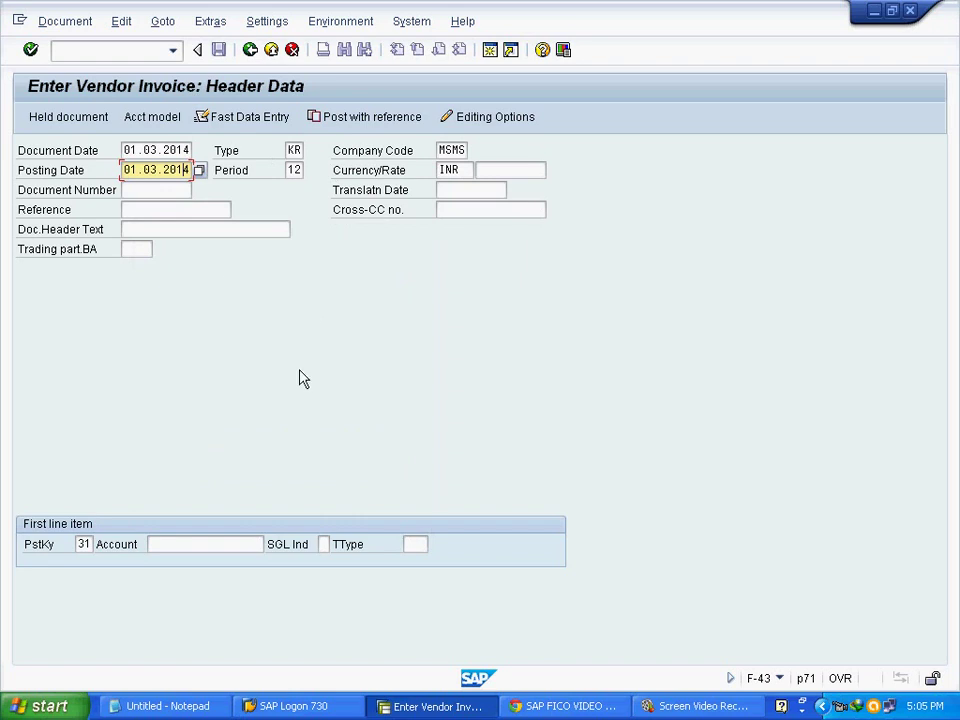
Choose posting key 31, the vendor credit Invoice key, for the first line item.
left_click(186, 544)
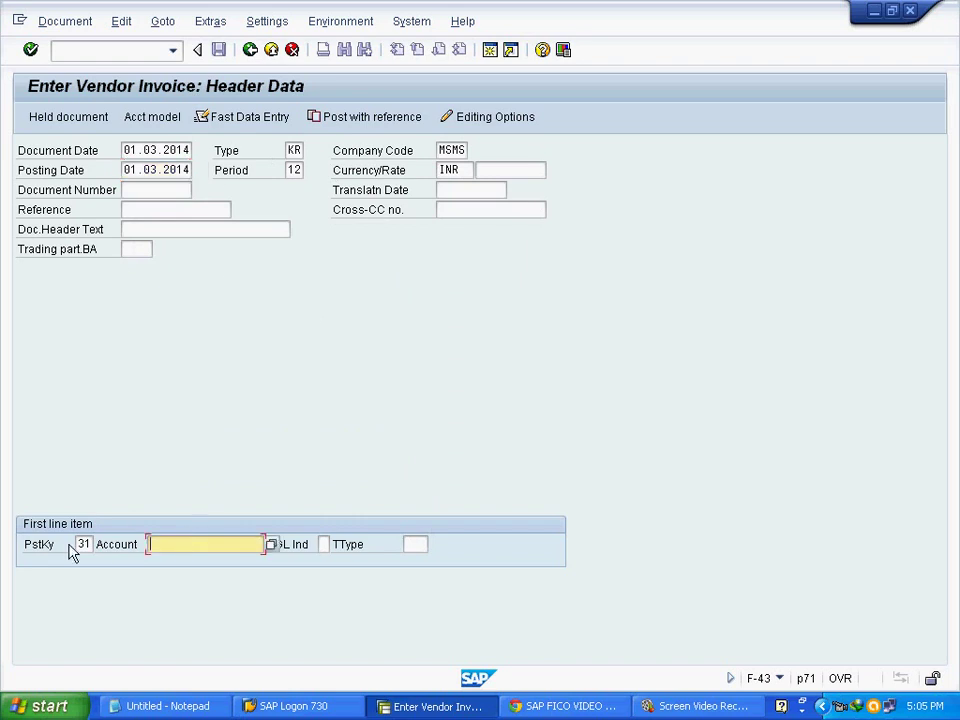
left_click_drag(77, 544, 107, 555)
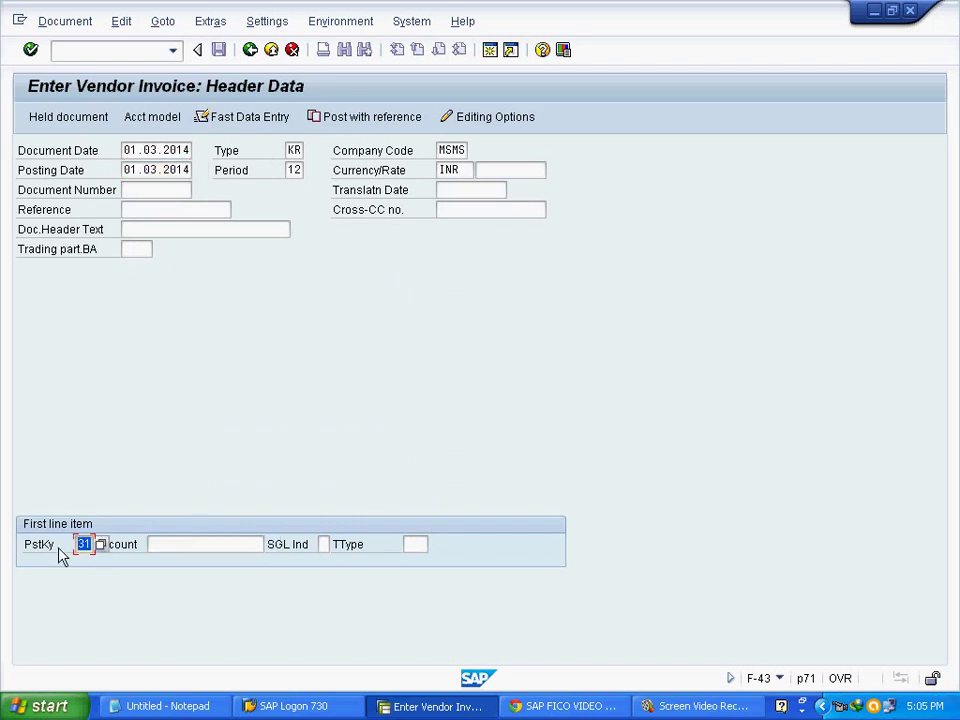
key("F4")
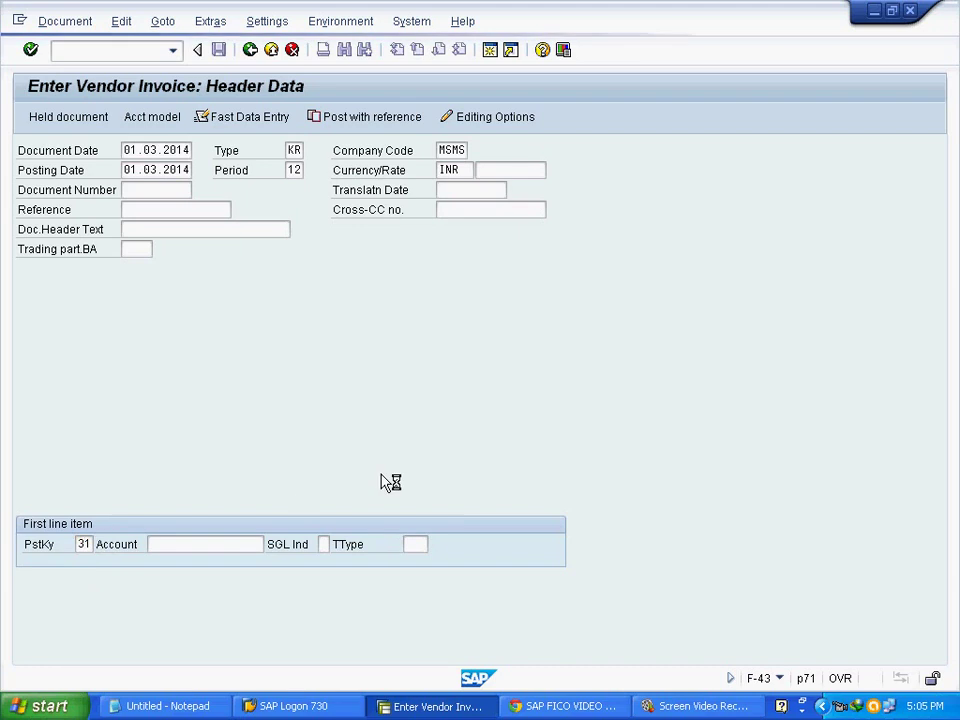
left_click_drag(322, 8, 367, 30)
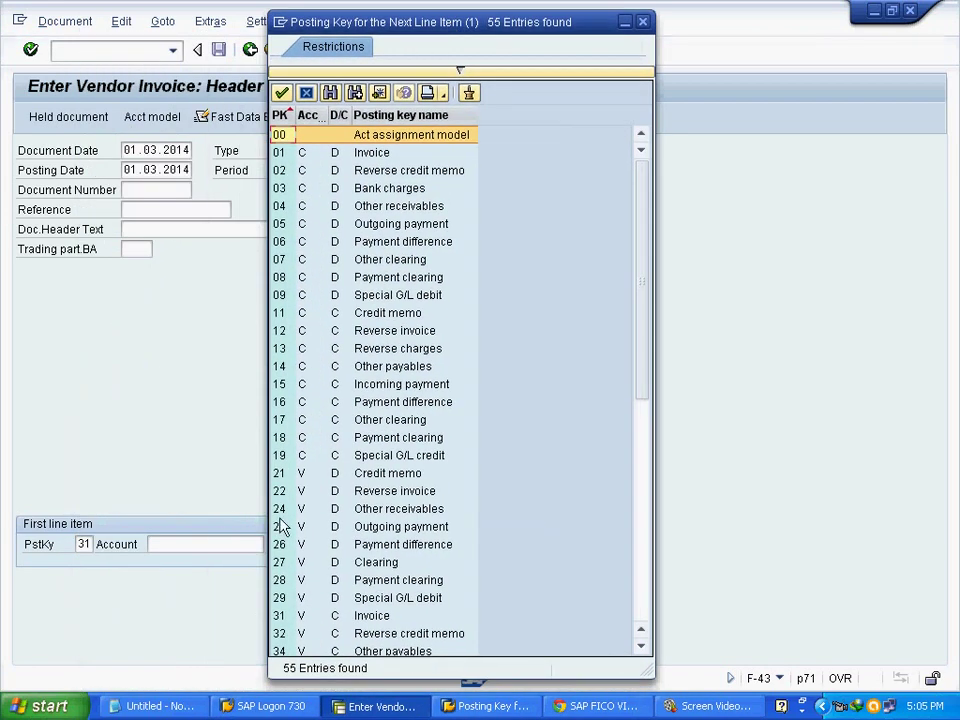
left_click(286, 618)
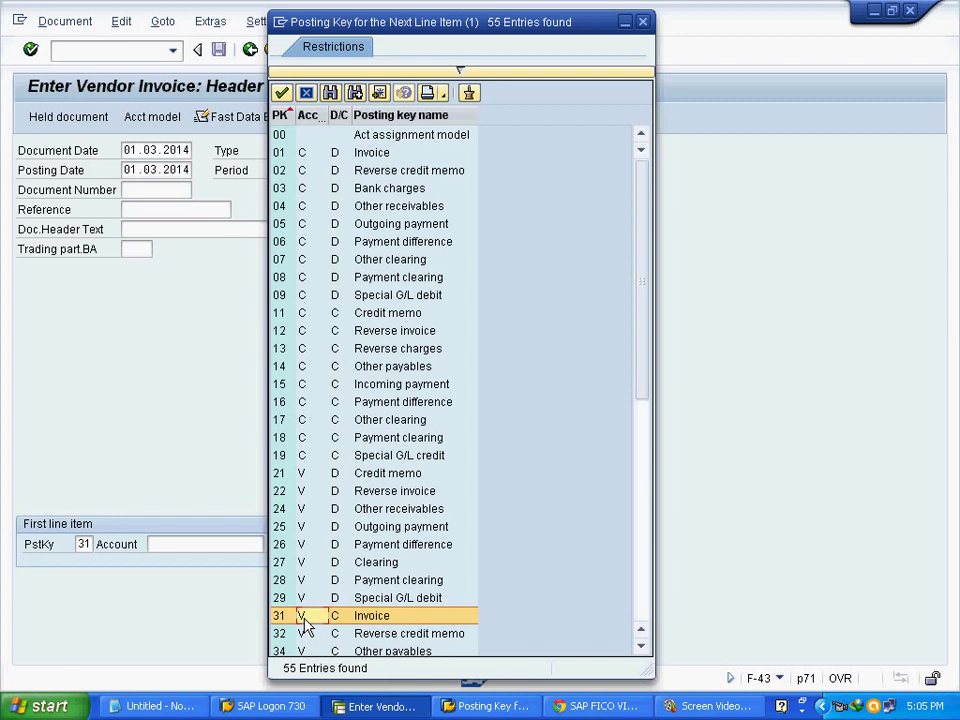
left_click(336, 618)
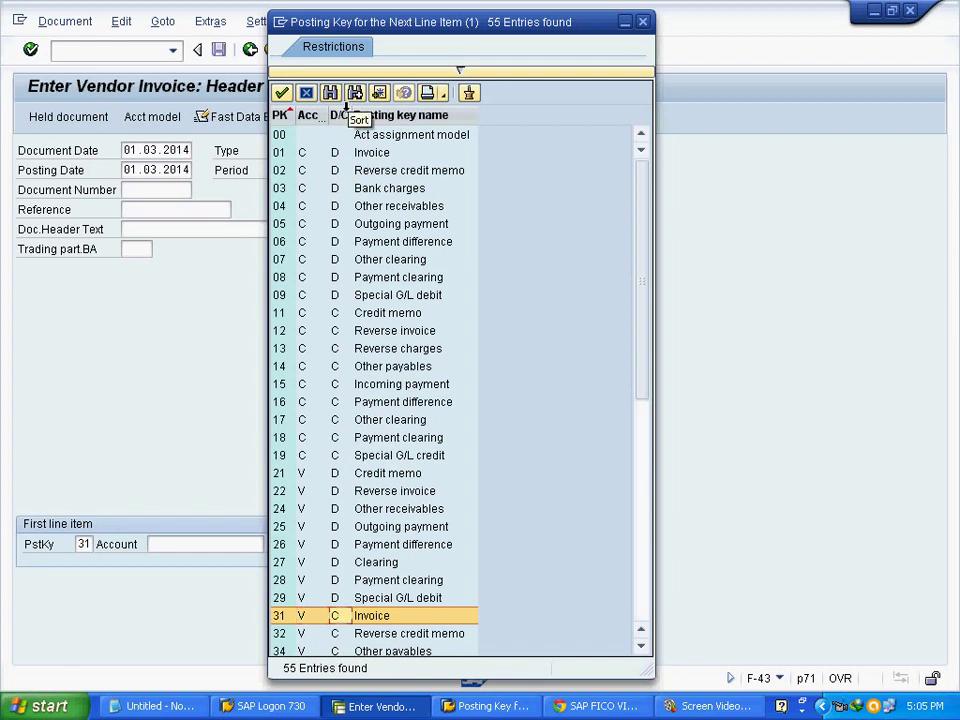
left_click(395, 617)
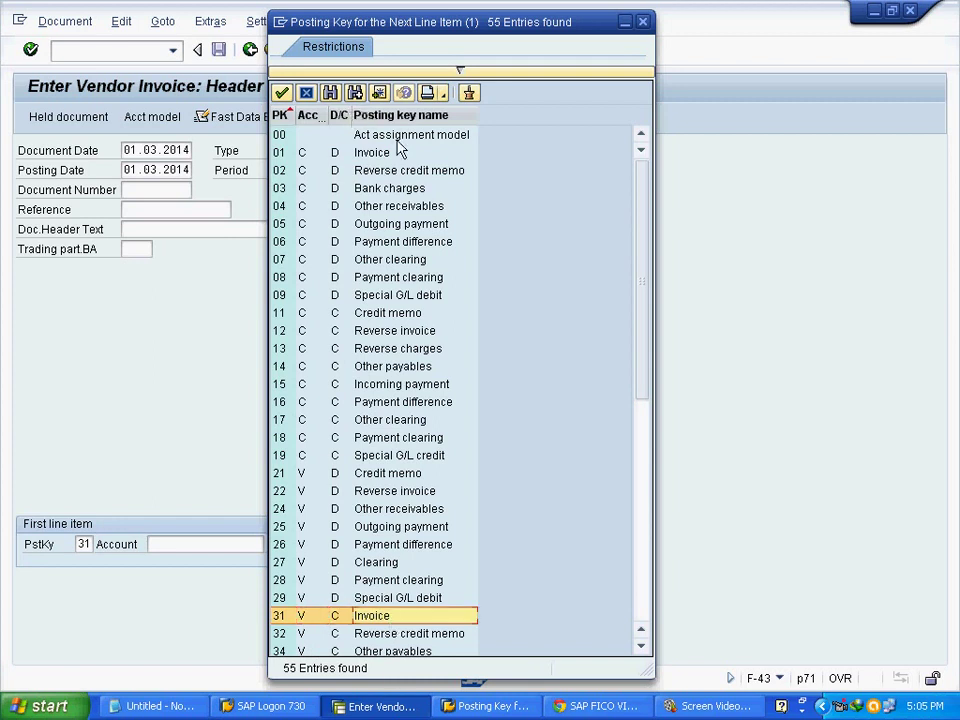
left_click(281, 94)
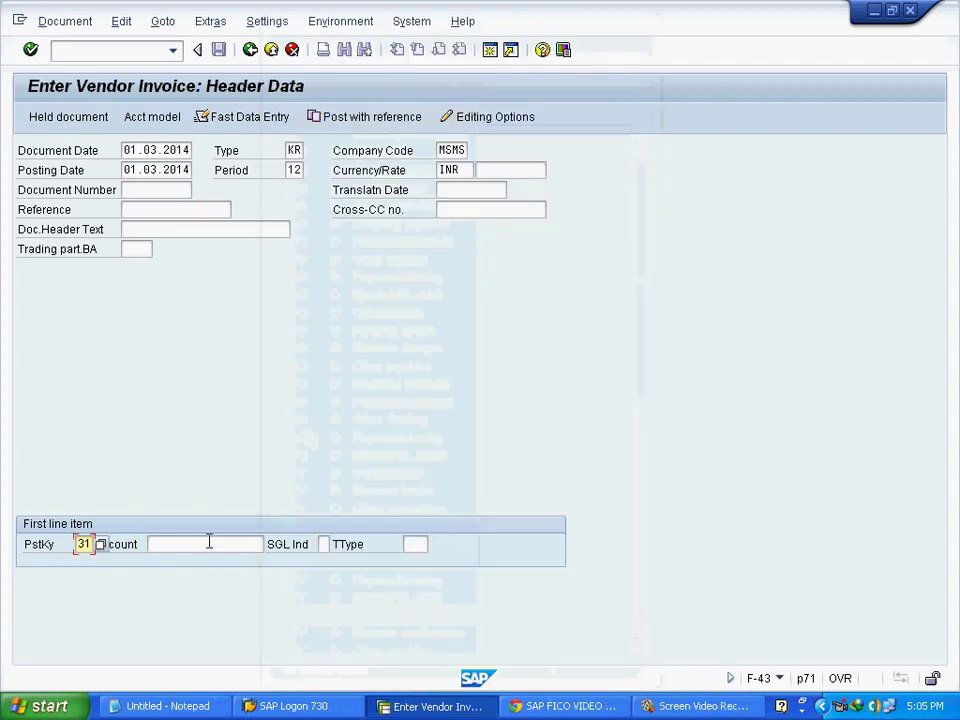
Search the vendors of company code MSMS, choose Muthoot Fin Corp as the first line item's account, and continue to the vendor item.
left_click(208, 542)
left_click(271, 544)
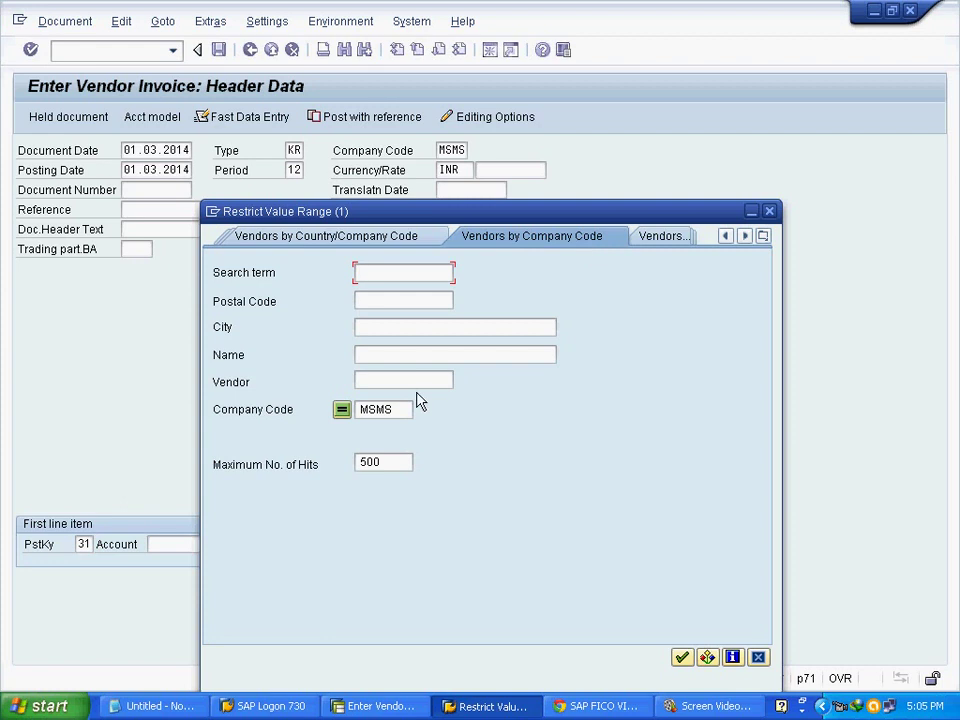
left_click_drag(411, 409, 358, 409)
left_click(681, 657)
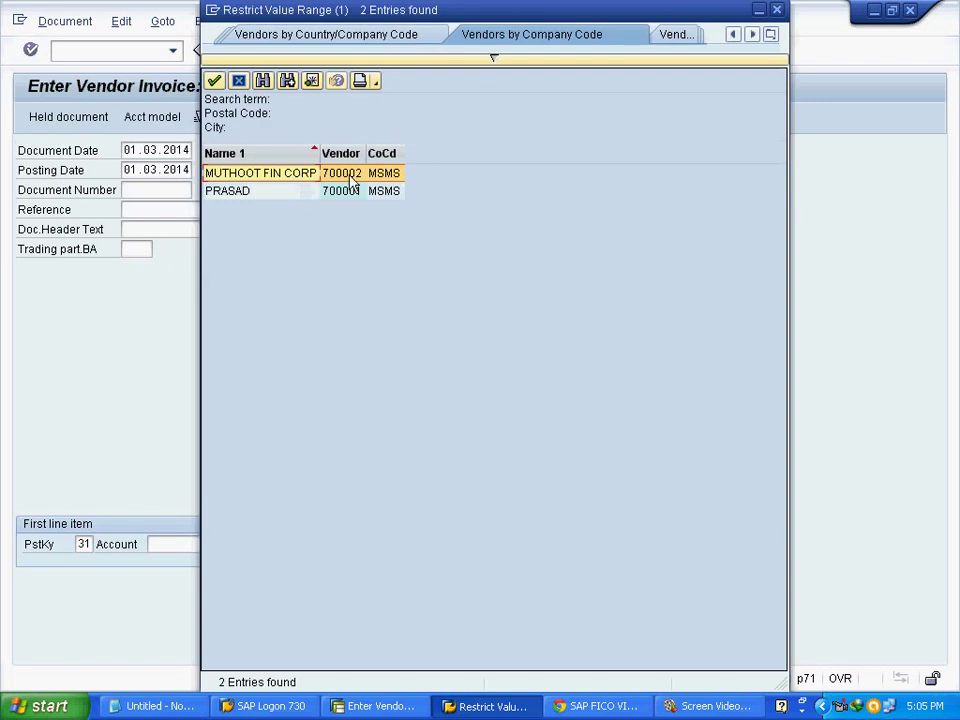
left_click(261, 191)
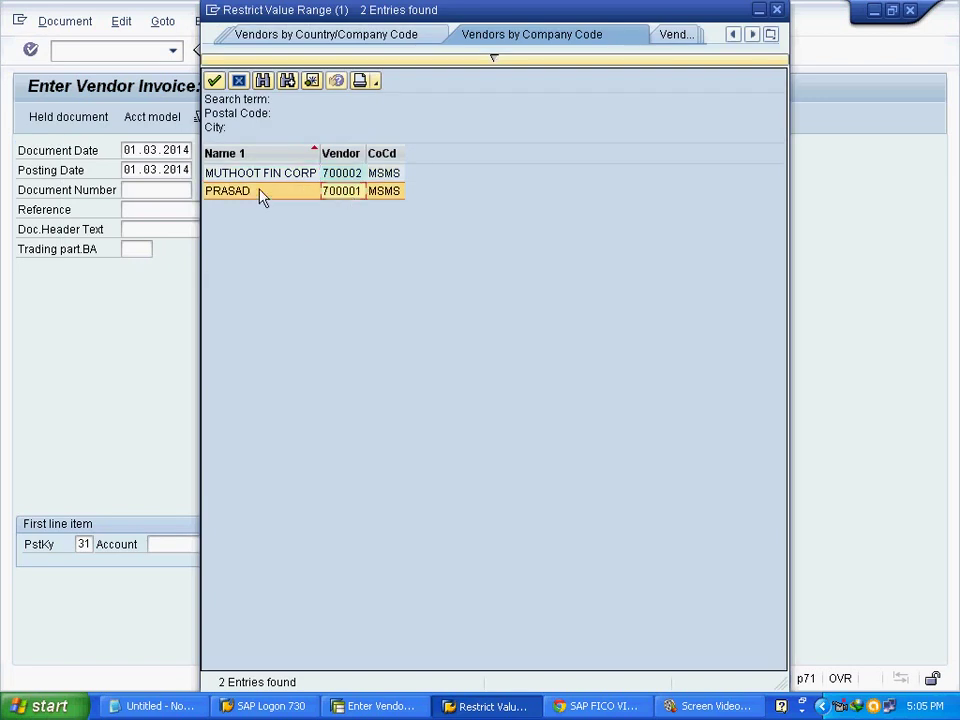
left_click(341, 178)
left_click(352, 193)
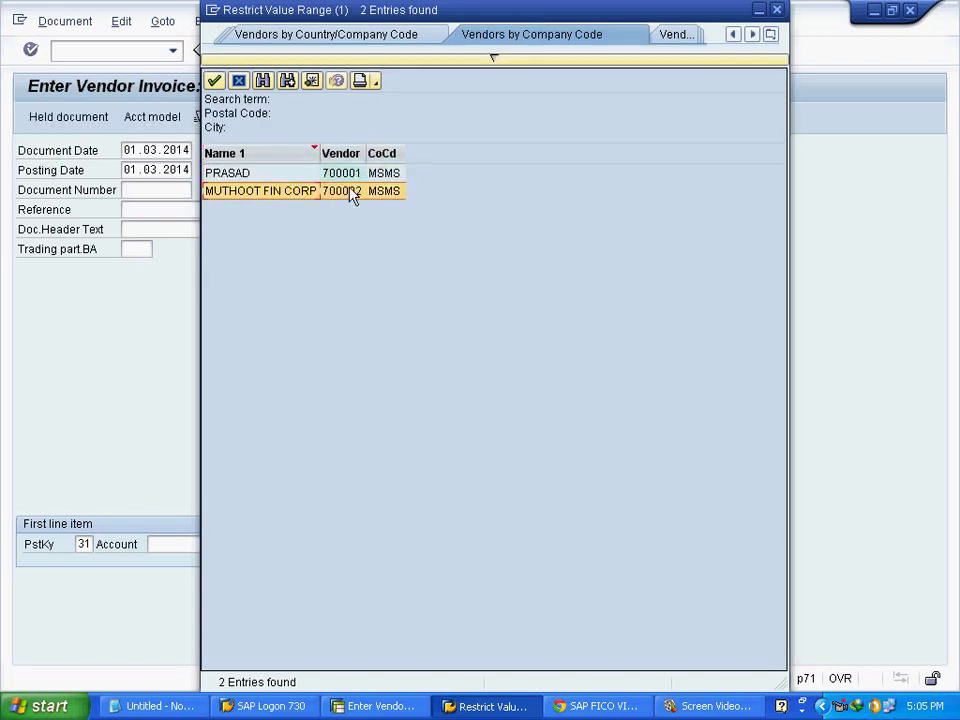
left_click(344, 180)
left_click(346, 195)
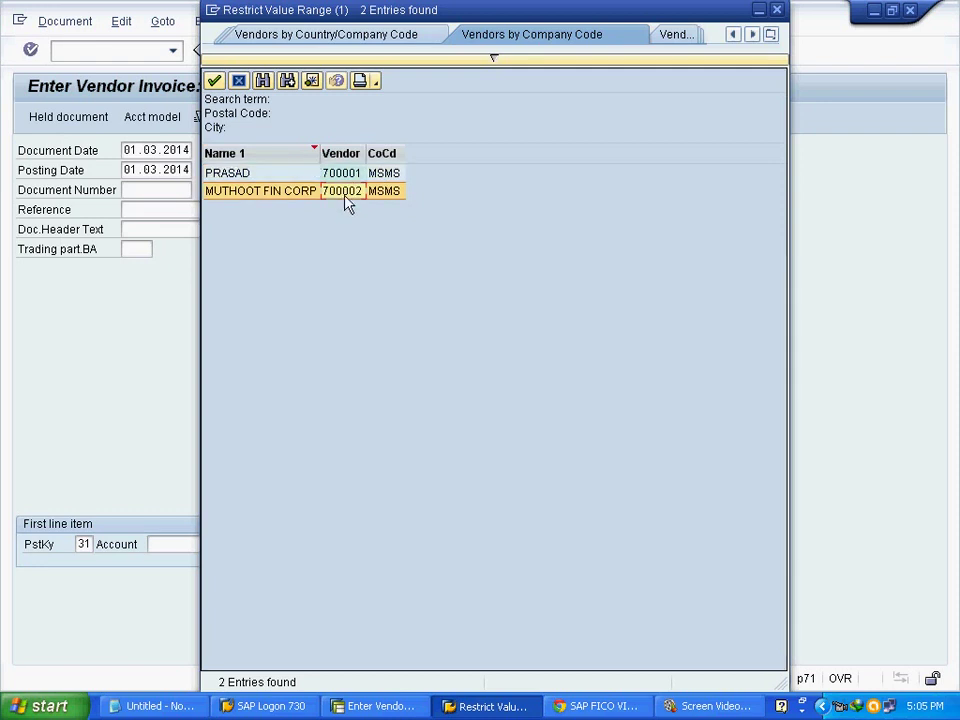
left_click(214, 80)
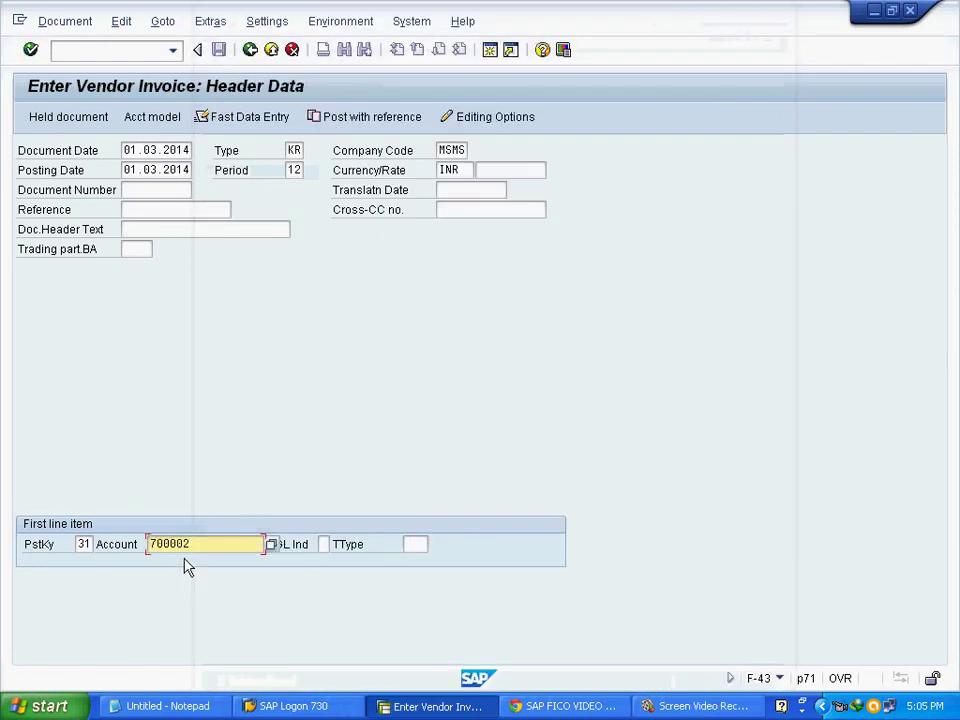
left_click(30, 49)
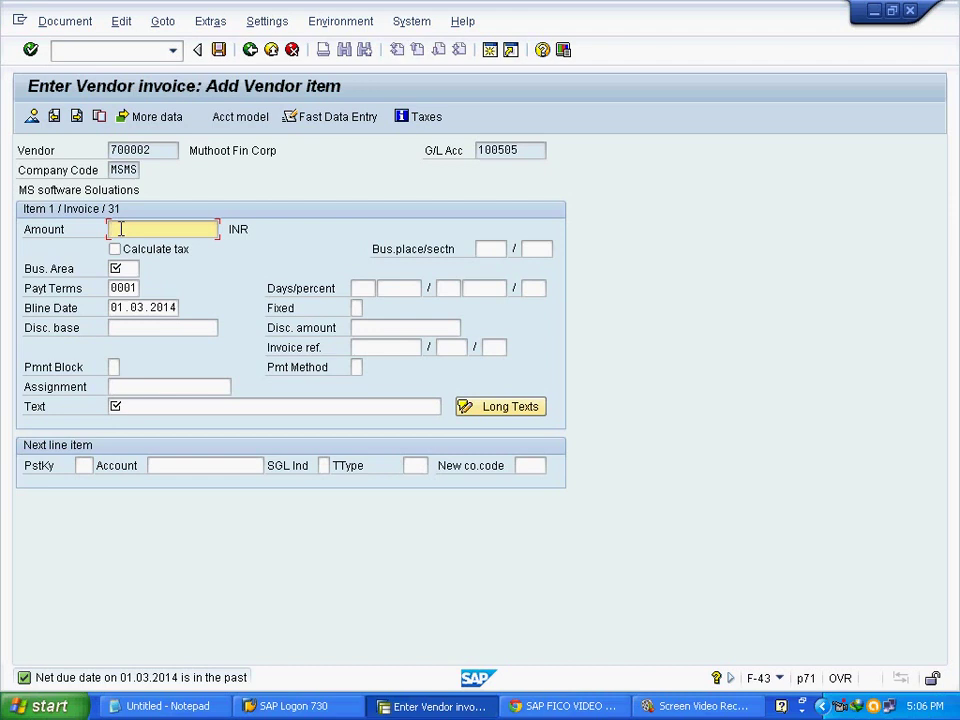
Enter an amount of 300000 INR for the vendor item and find and assign business area MSV.
type("300000")
left_click(128, 269)
left_click(146, 270)
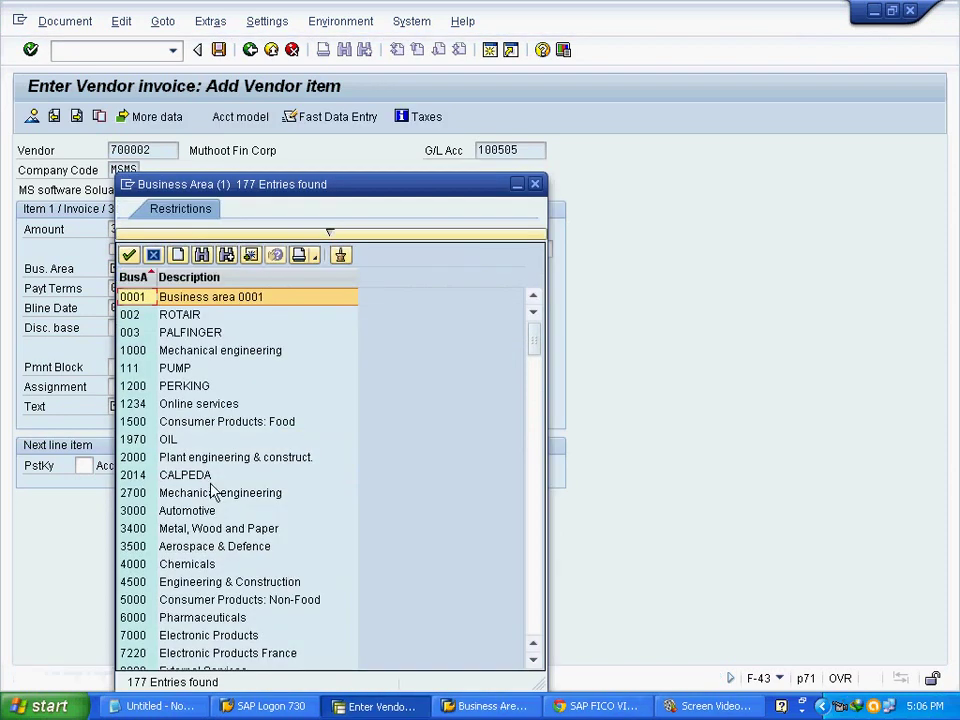
left_click(202, 254)
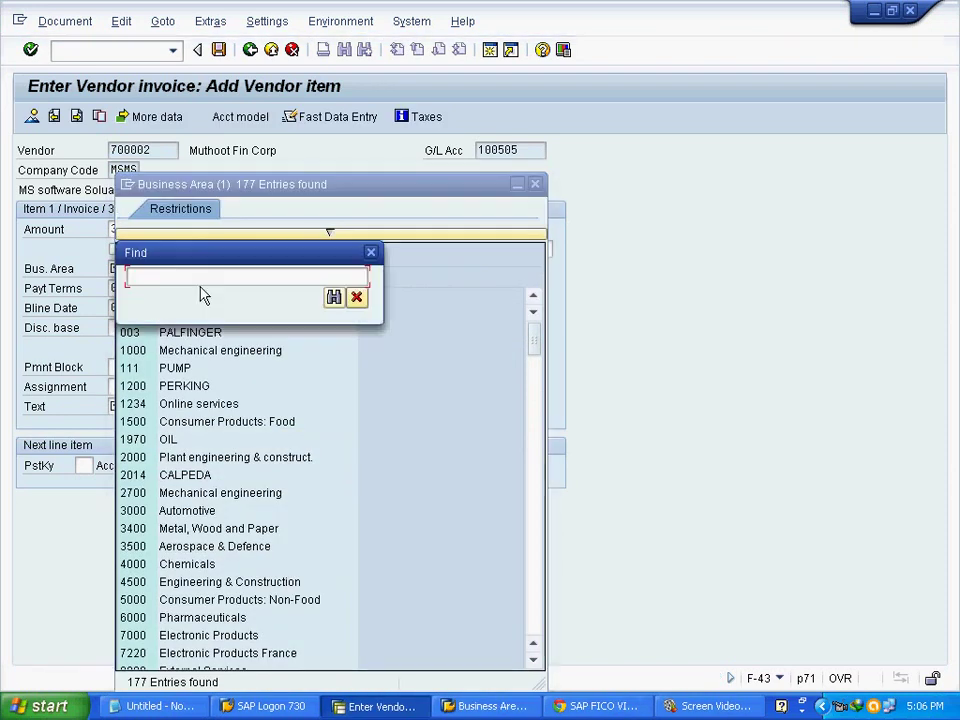
type("MSV")
key("Return")
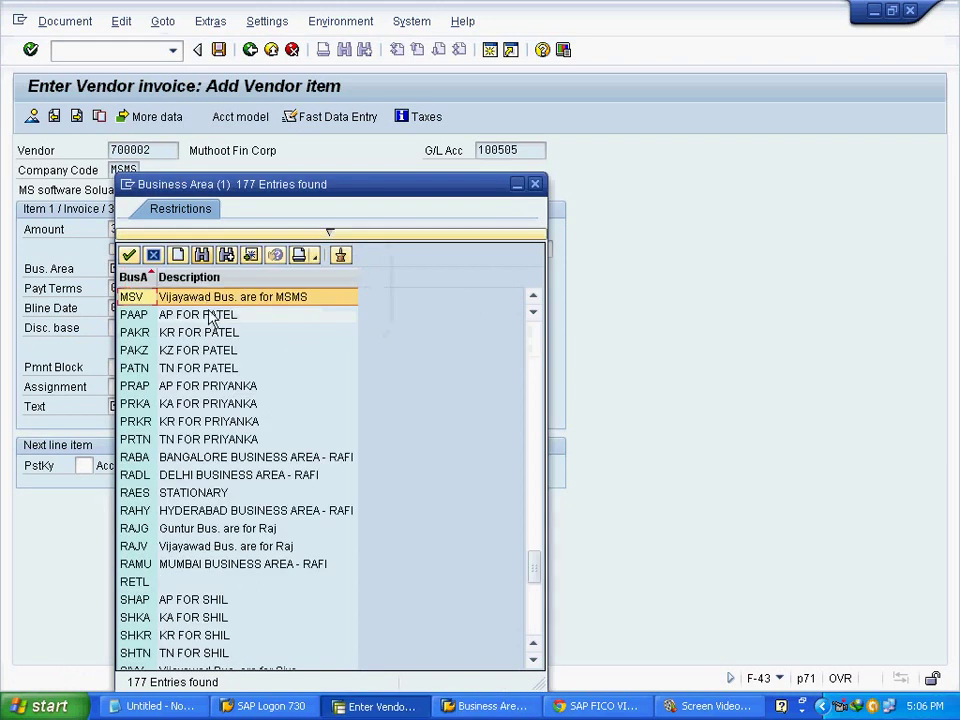
double_click(209, 311)
key("Tab")
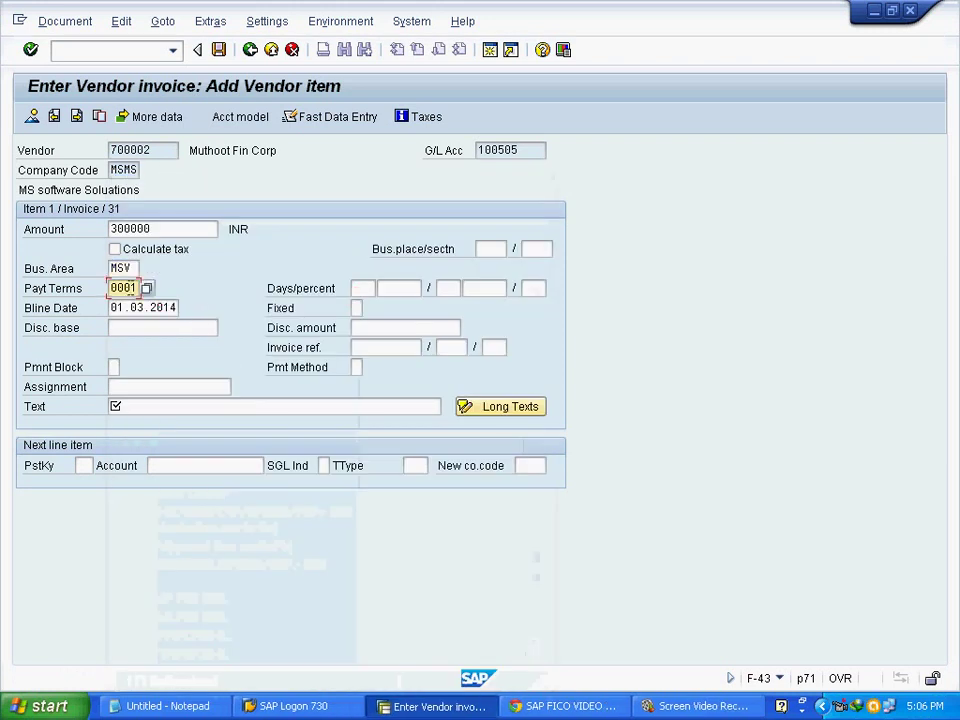
Choose payment terms 0001, Payable immediately Due net, and check the vendor item's baseline date.
left_click(146, 288)
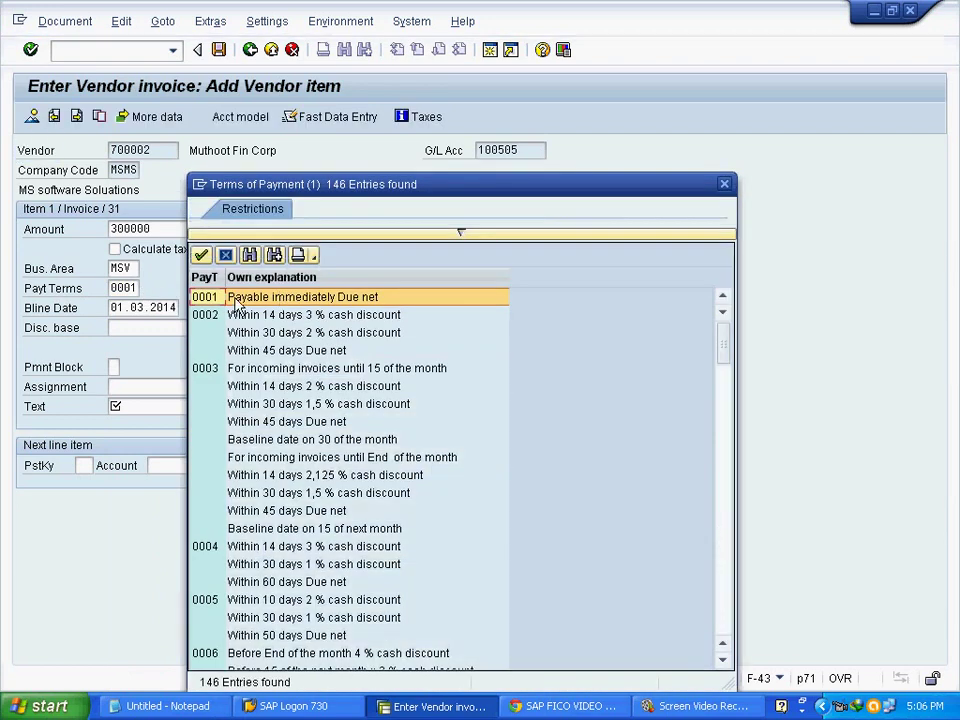
double_click(230, 295)
left_click(182, 308)
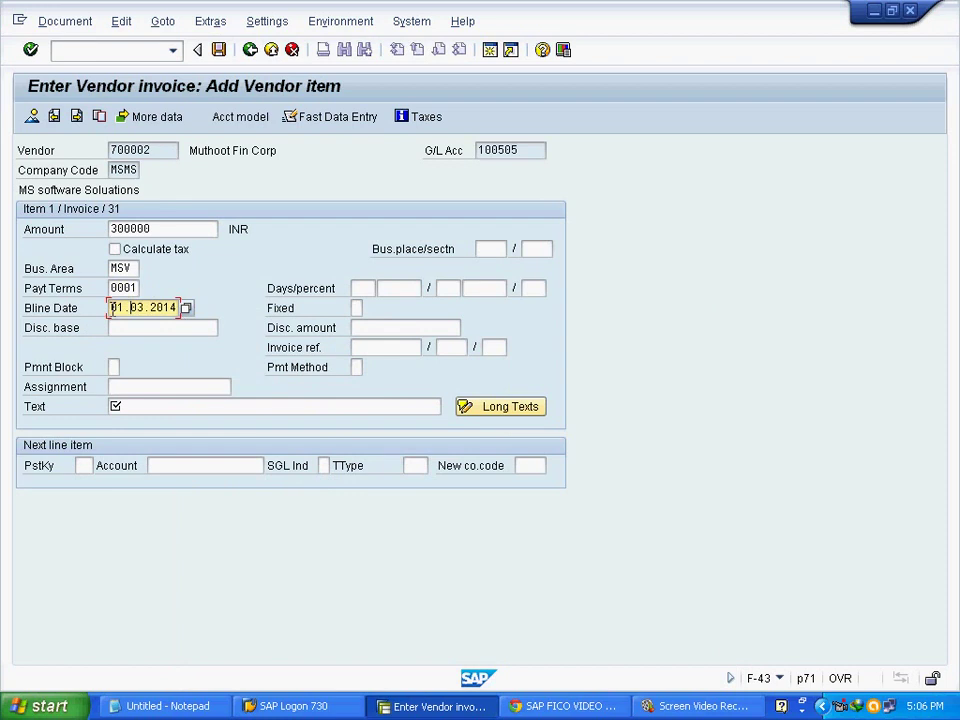
left_click_drag(112, 308, 207, 313)
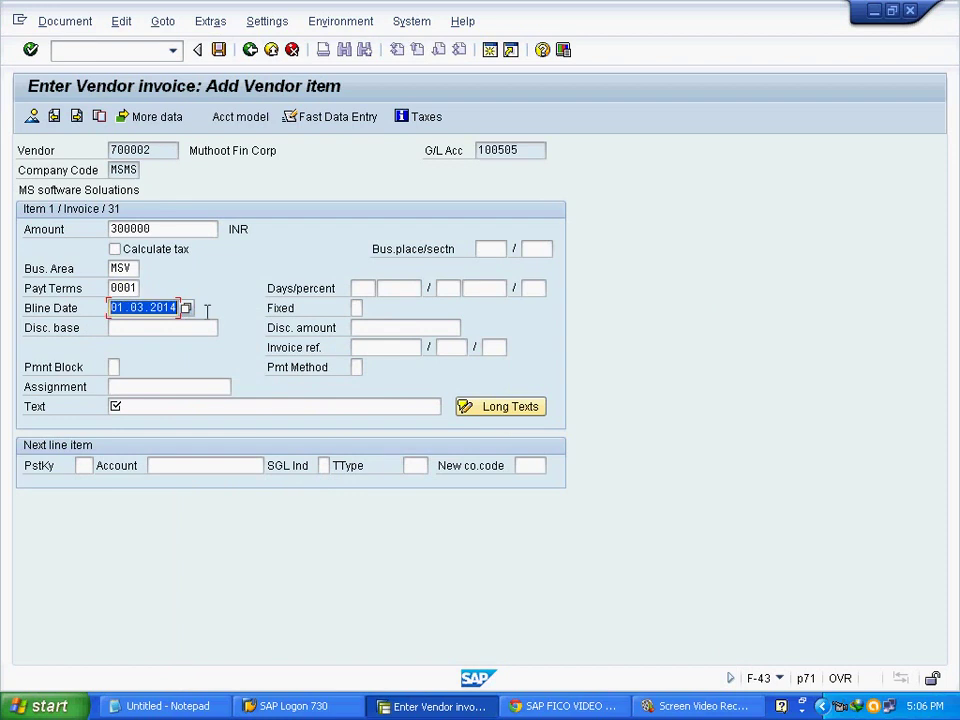
left_click(172, 311)
Enter "Purchase Invoice Posting" as the vendor item's text.
left_click(139, 406)
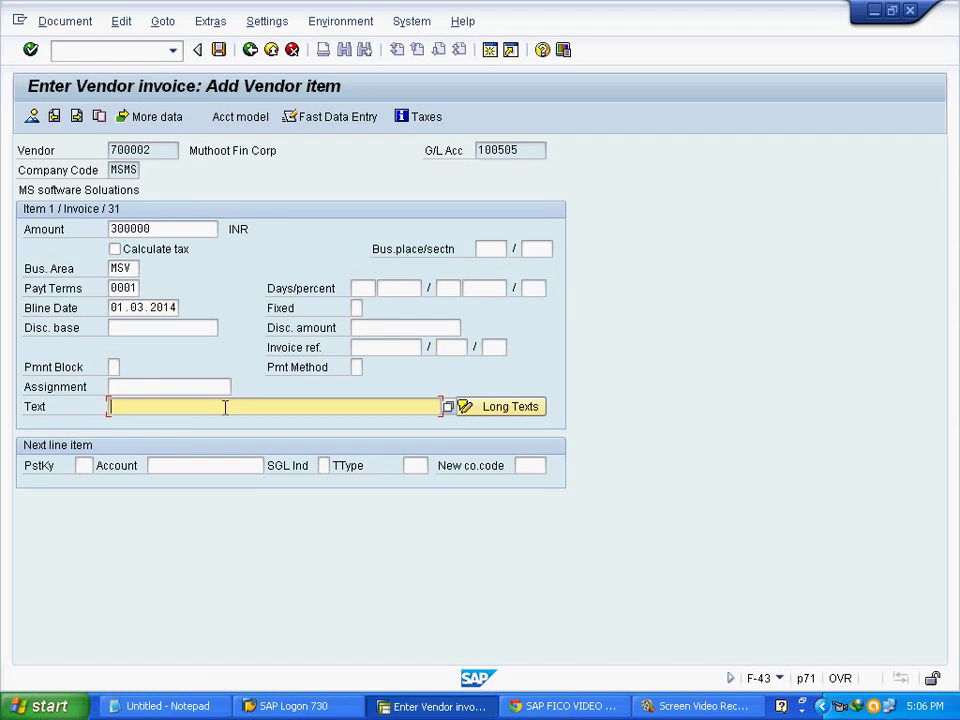
type("Pu")
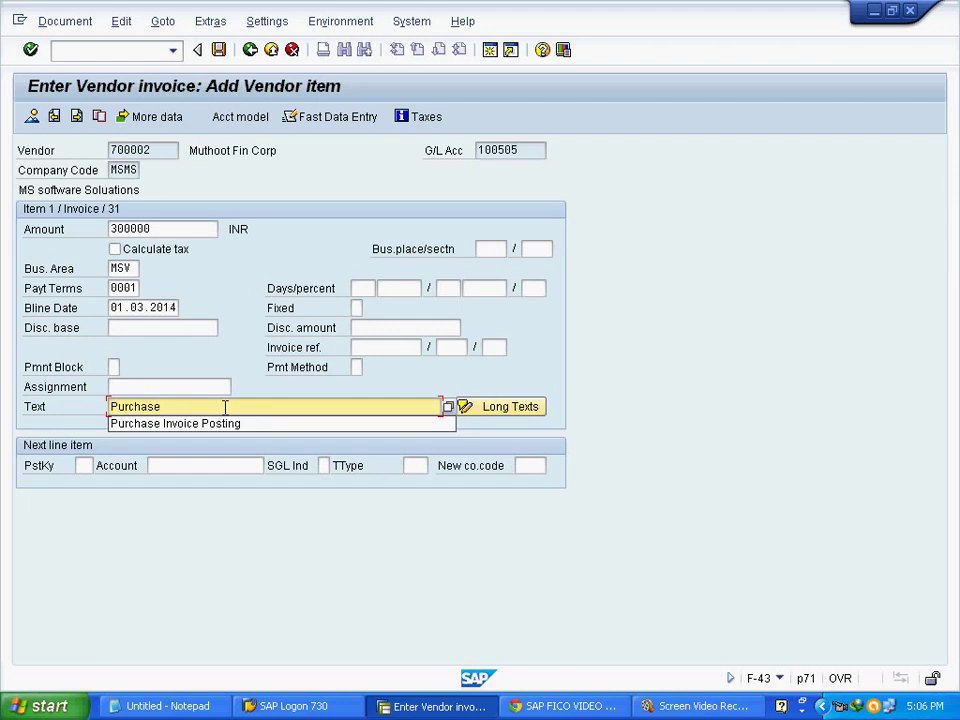
type("rchase")
key("Down")
key("Return")
Find posting key 40, Debit entry, and assign it to the next line item.
left_click(85, 466)
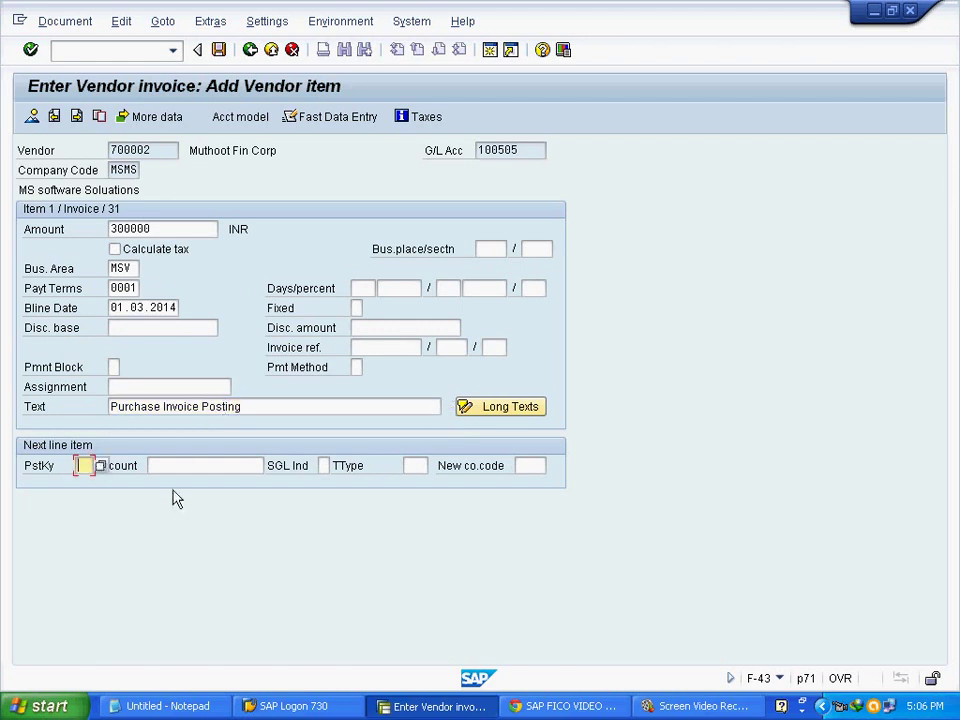
left_click(100, 466)
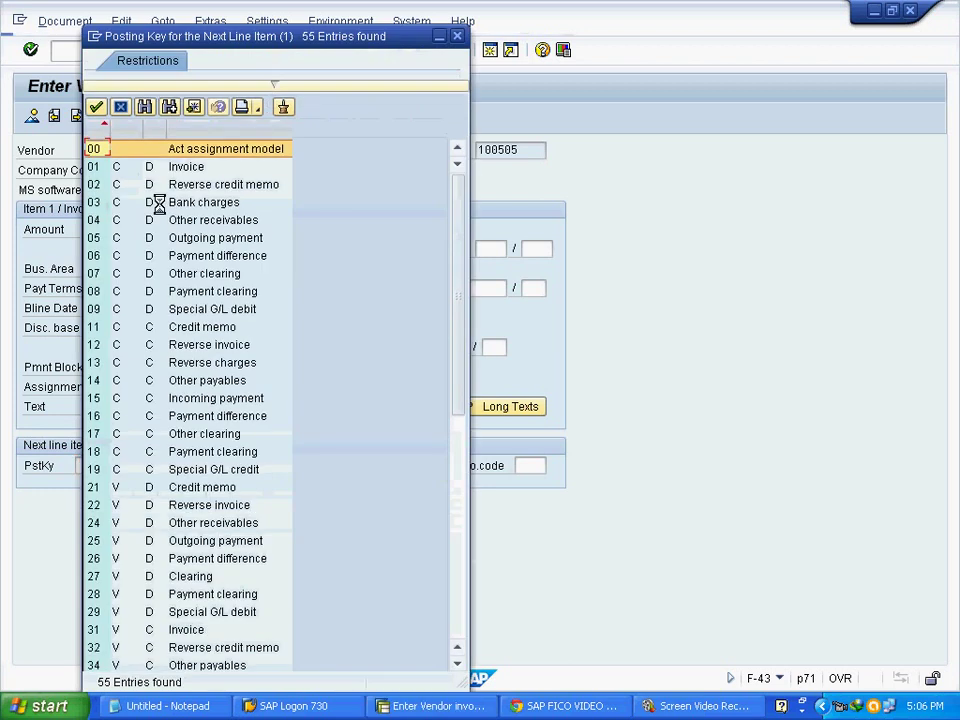
left_click(145, 107)
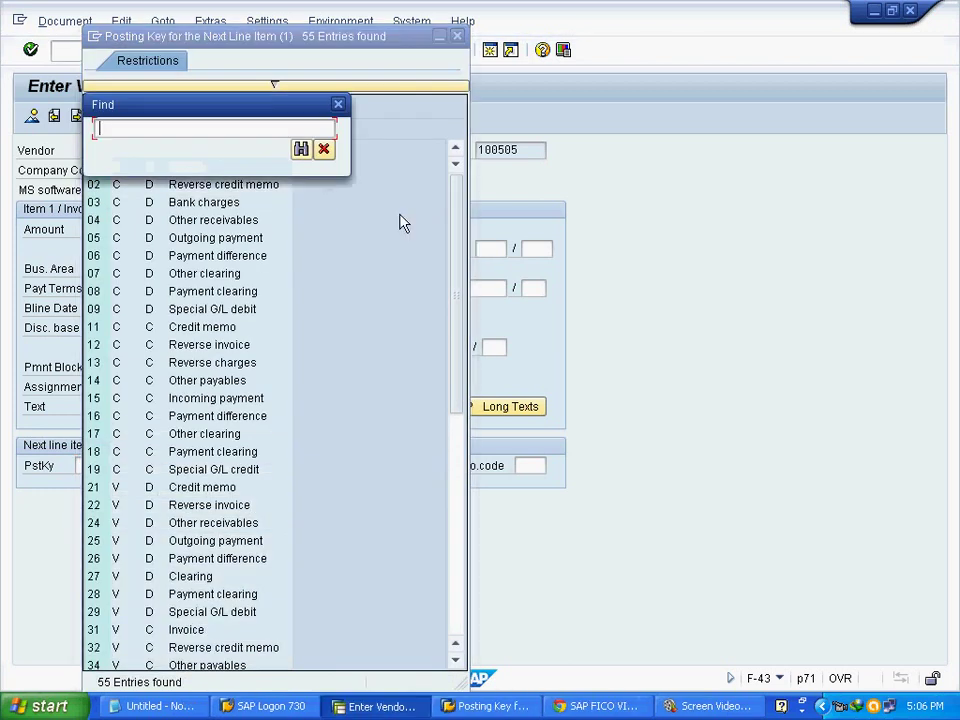
type("40")
key("Return")
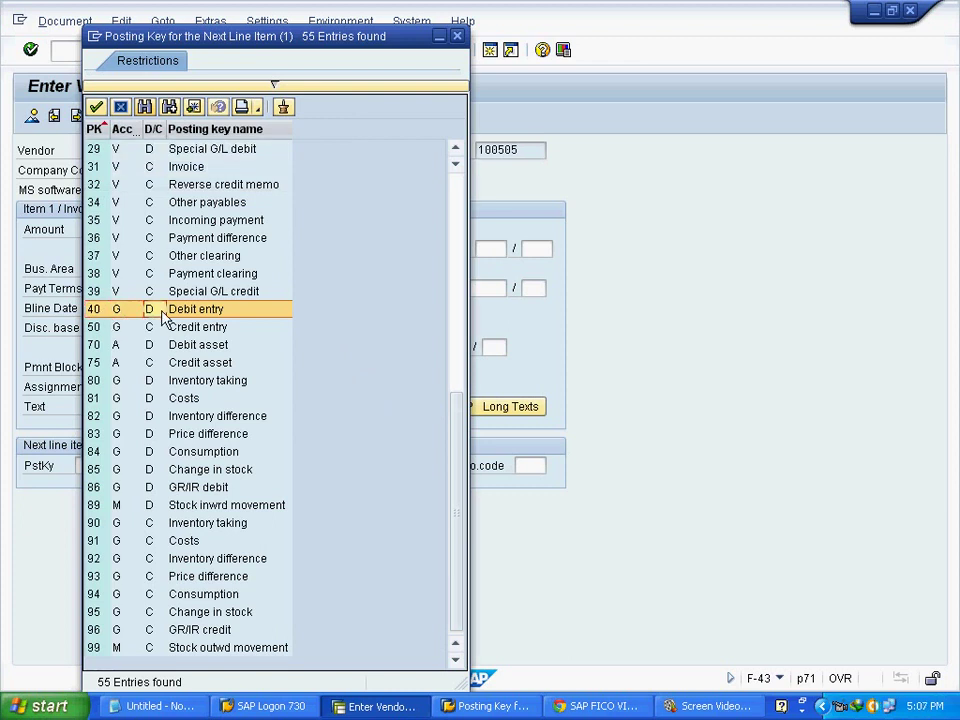
left_click(215, 310)
left_click(96, 107)
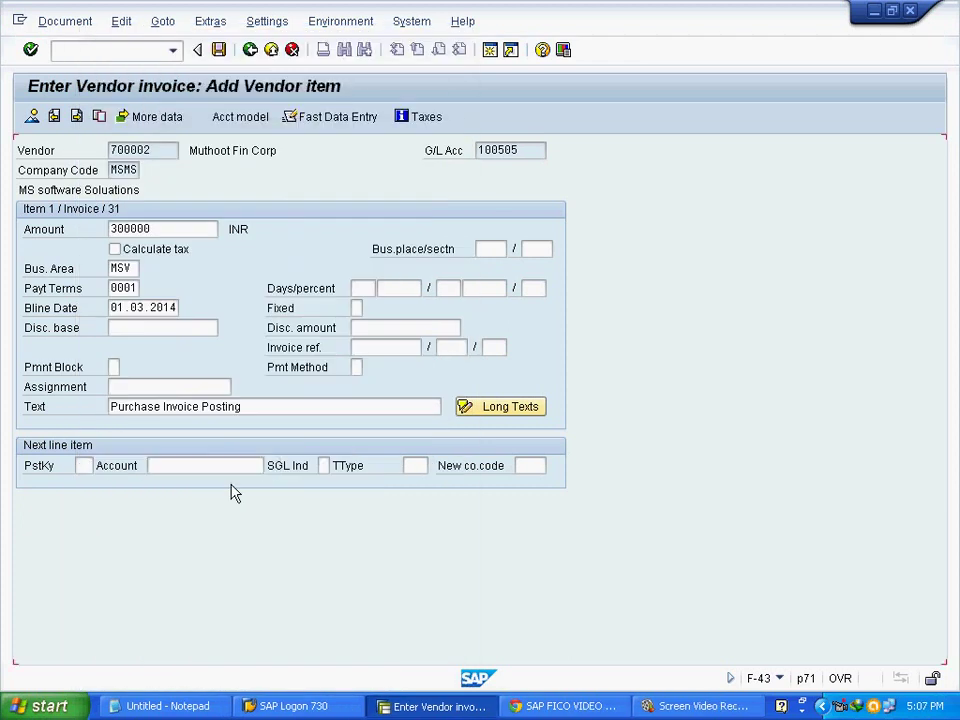
Find G/L account 200105, Inventory Raw Material, in chart of accounts MSMS, assign it to the next line item and open that item.
left_click(211, 470)
left_click(271, 467)
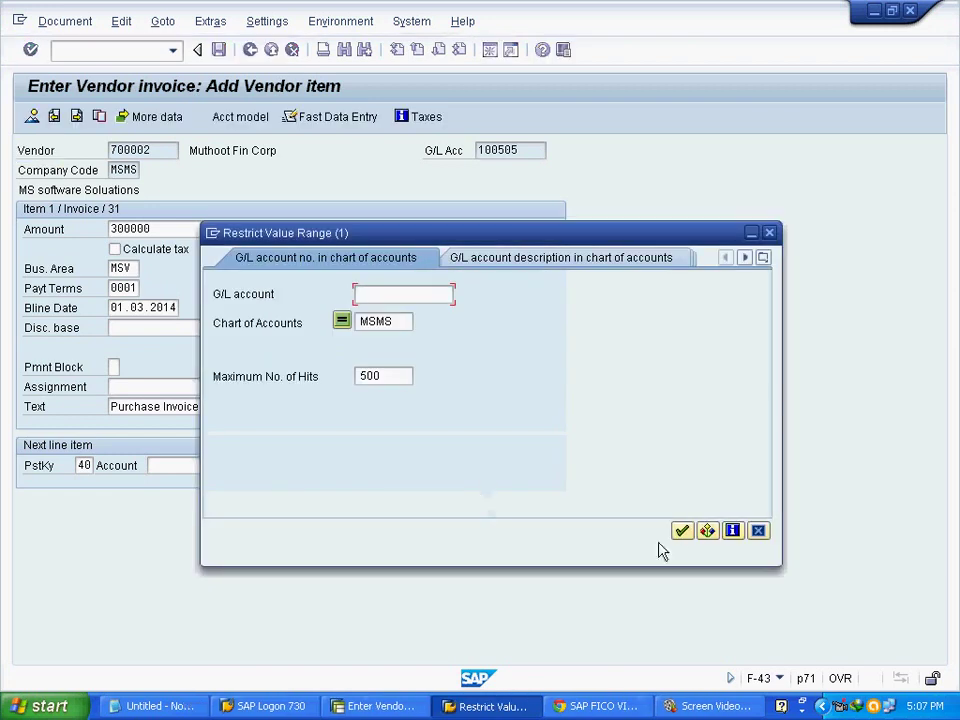
left_click(682, 531)
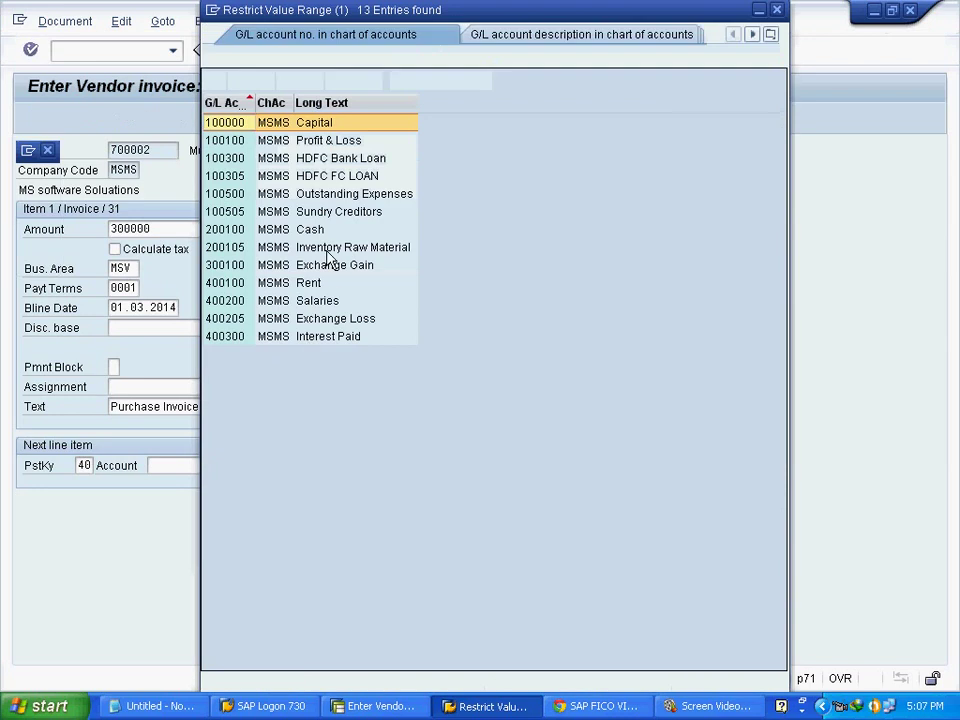
left_click(316, 250)
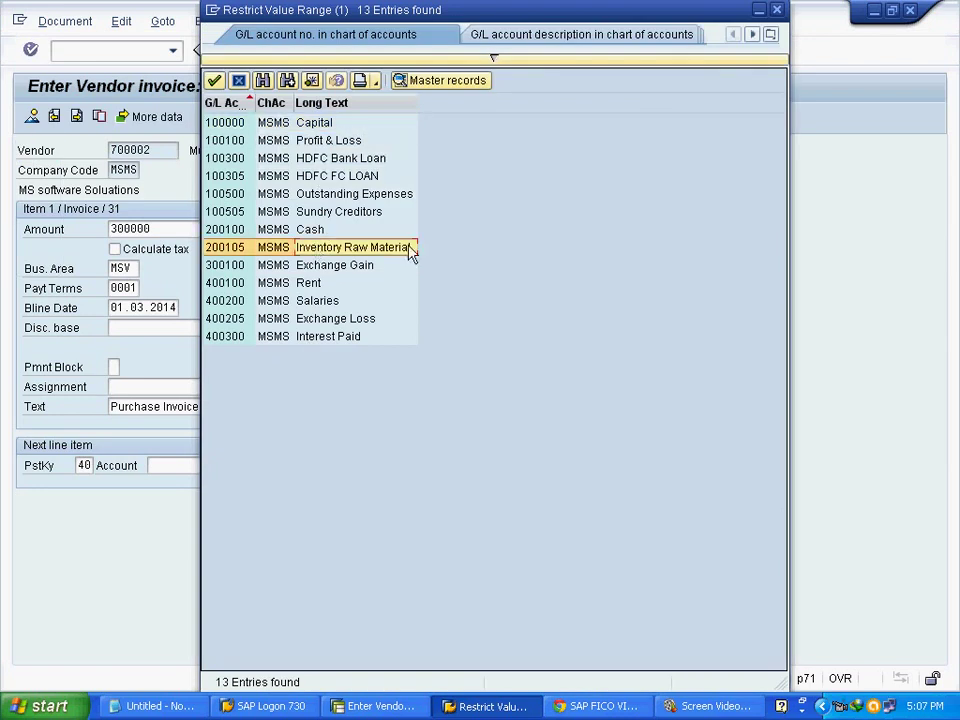
left_click(214, 80)
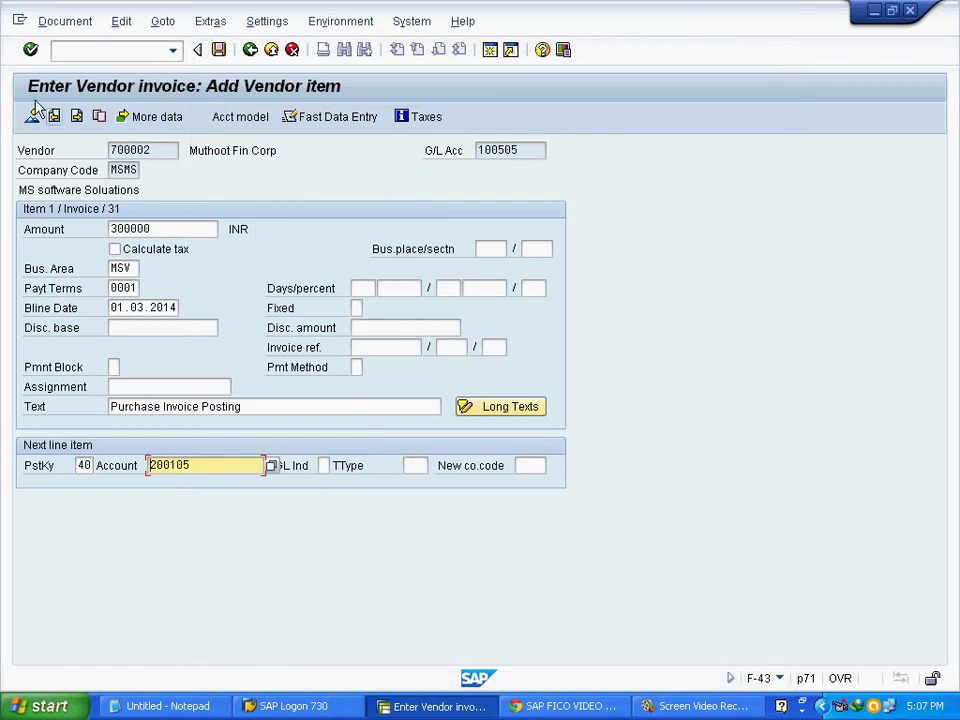
left_click(31, 51)
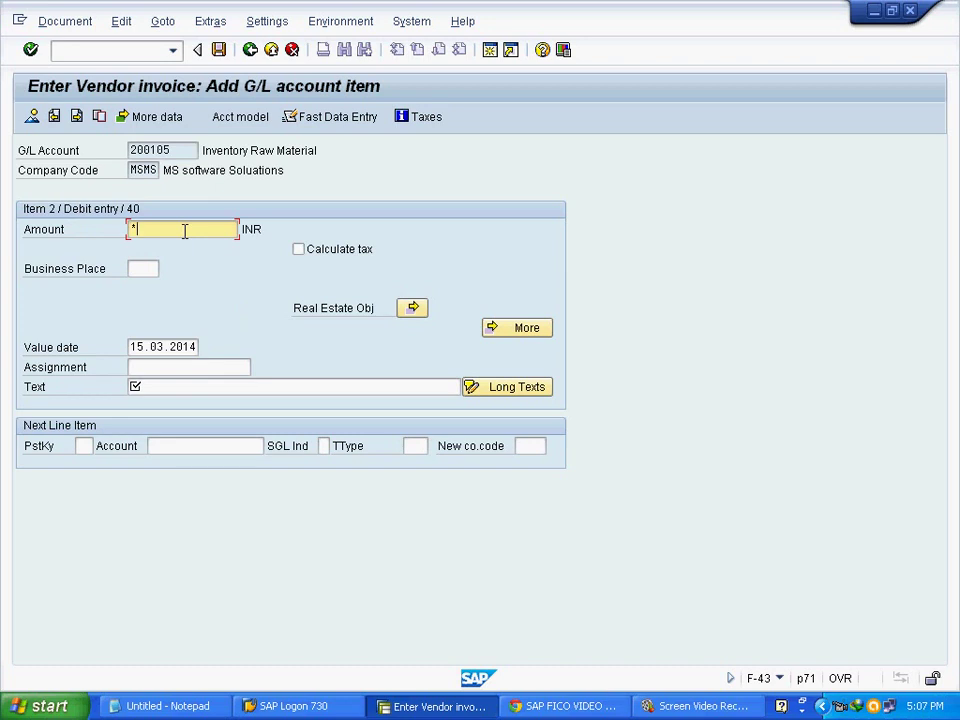
Fill in the inventory debit item with amount *, value date 01.03.2014 and text +.
left_click_drag(130, 346, 242, 362)
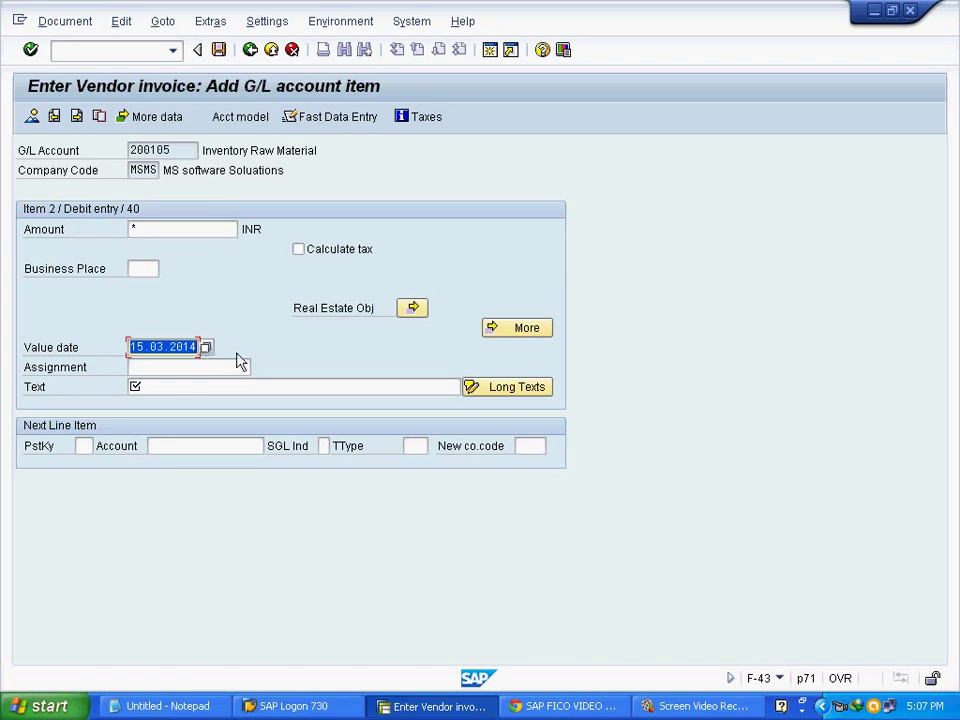
left_click(208, 348)
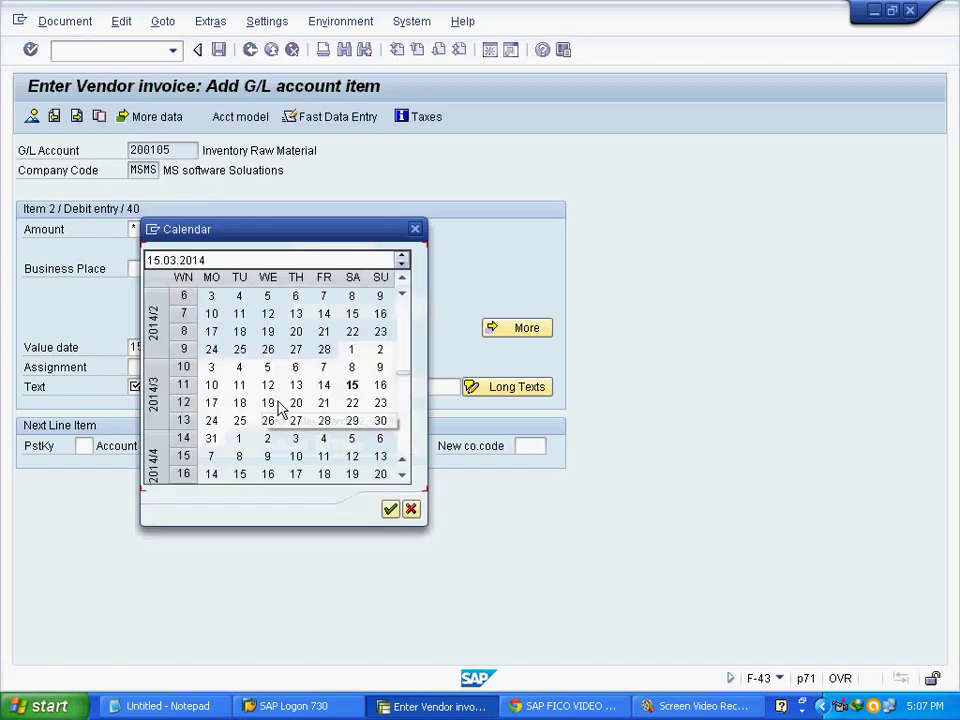
double_click(351, 352)
left_click(200, 386)
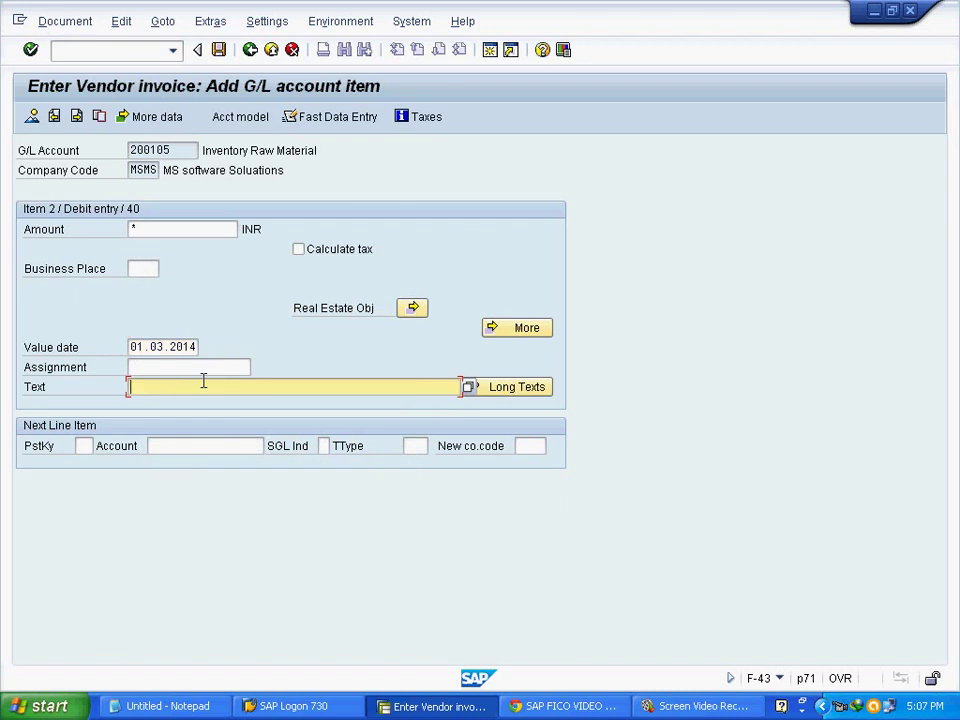
Assign business area MSV to the inventory item in its additional account assignment data.
left_click(515, 334)
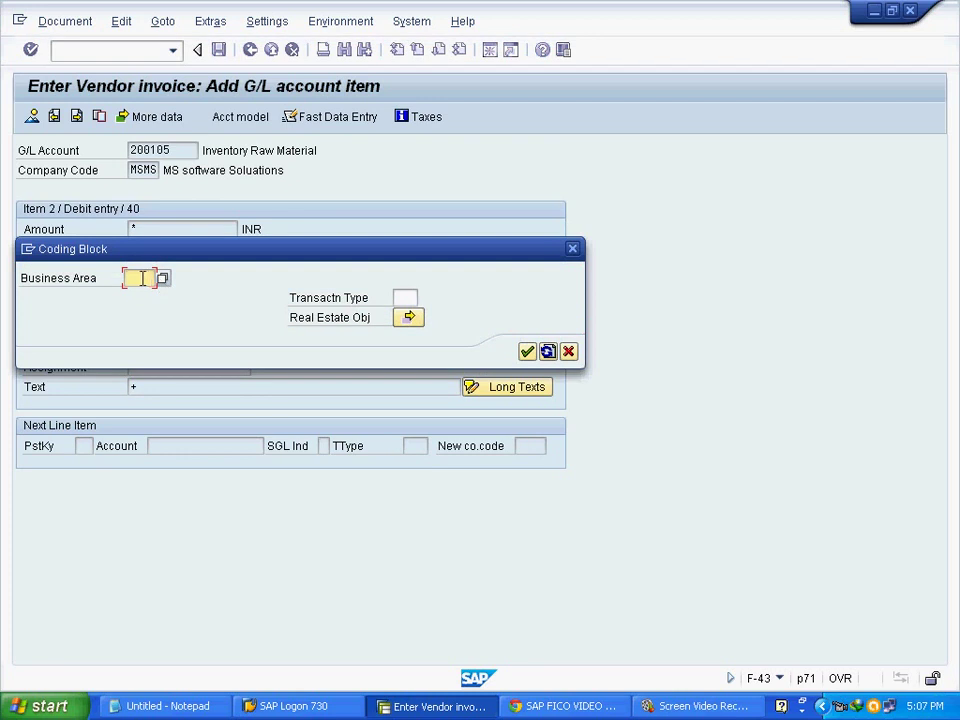
left_click(140, 277)
left_click(148, 291)
left_click(527, 351)
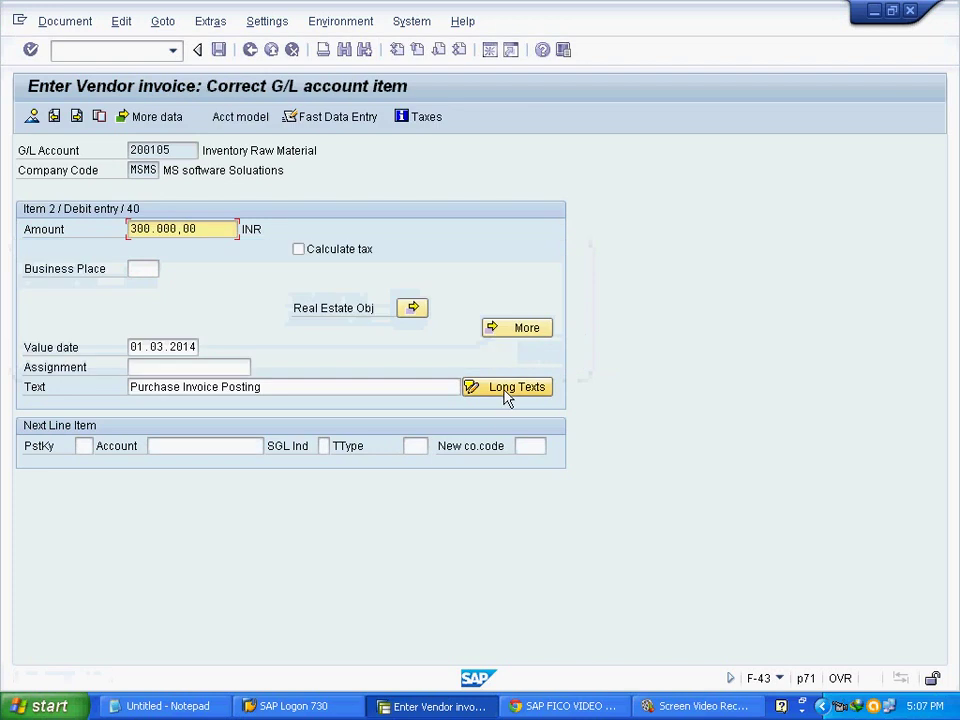
Review the vendor and inventory line items in the document overview and post the vendor invoice.
left_click(32, 117)
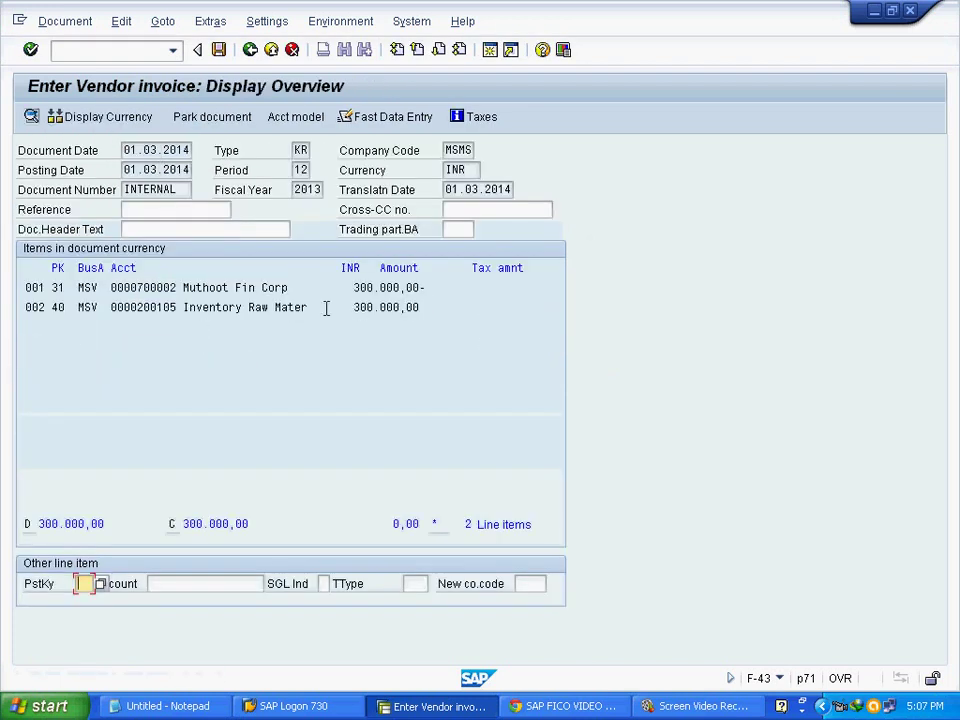
left_click_drag(424, 307, 267, 305)
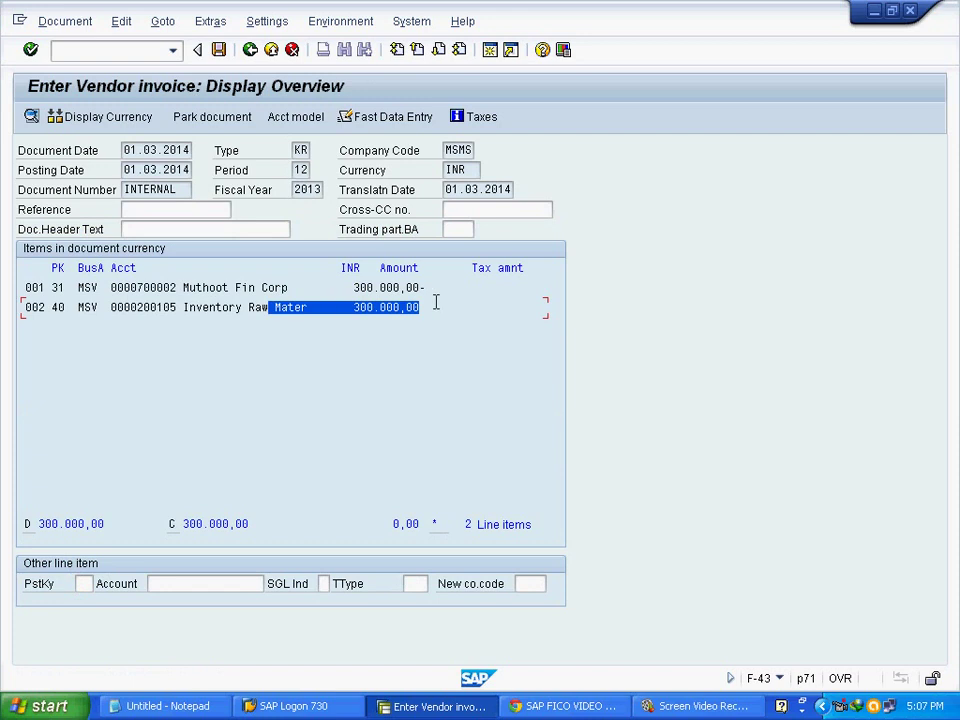
left_click_drag(436, 303, 320, 307)
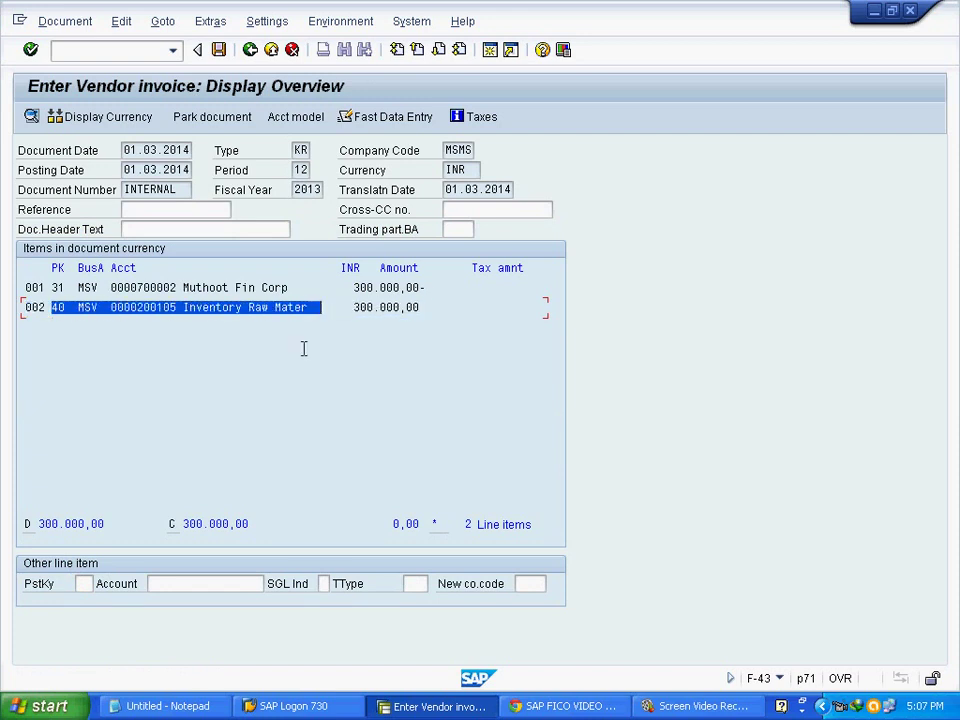
left_click_drag(52, 287, 301, 280)
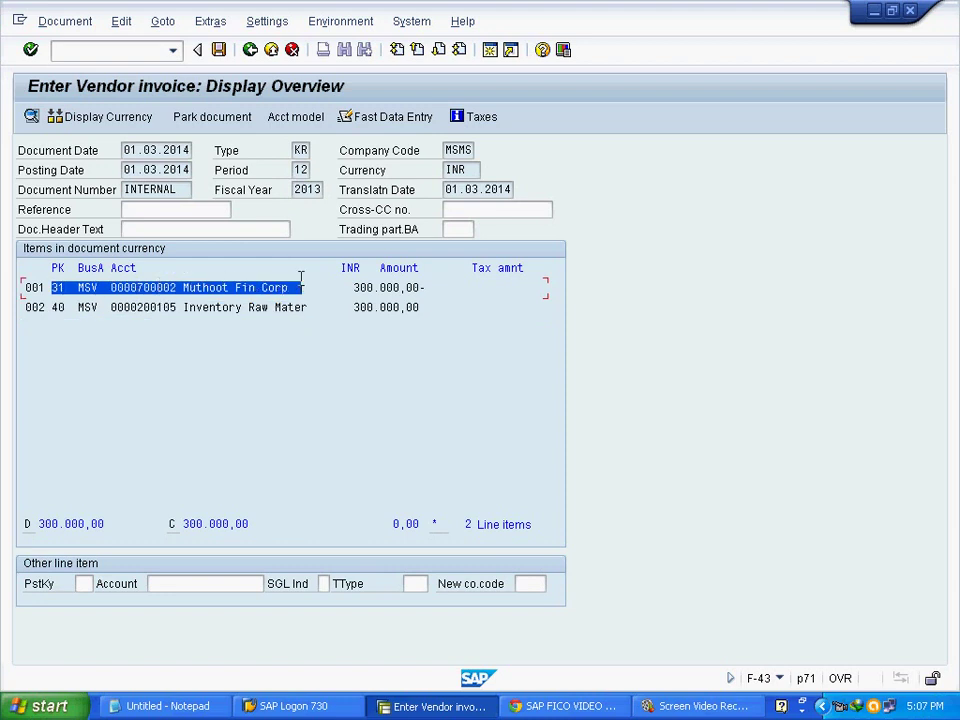
left_click(297, 287)
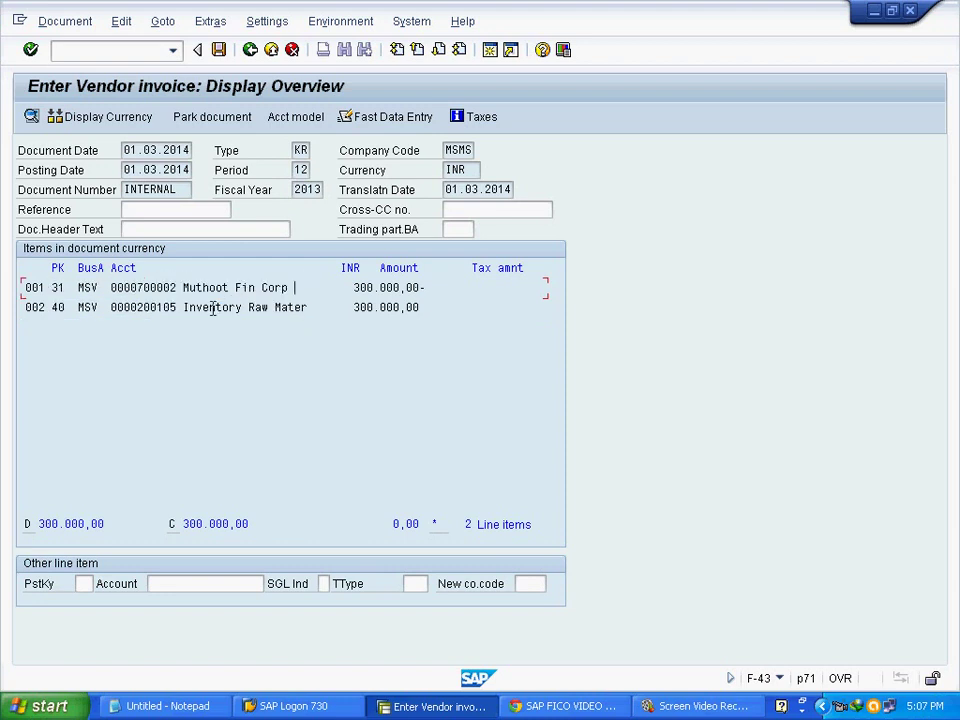
left_click(219, 55)
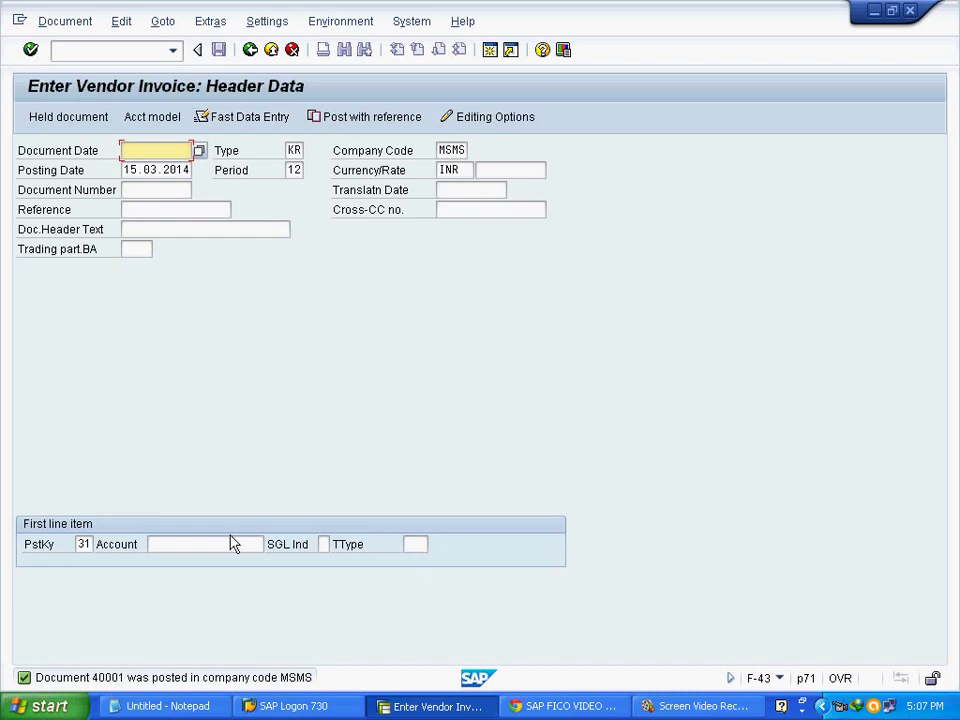
Look up document type KR, Vendor invoice, in the list of document types and close the list unchanged.
left_click(294, 150)
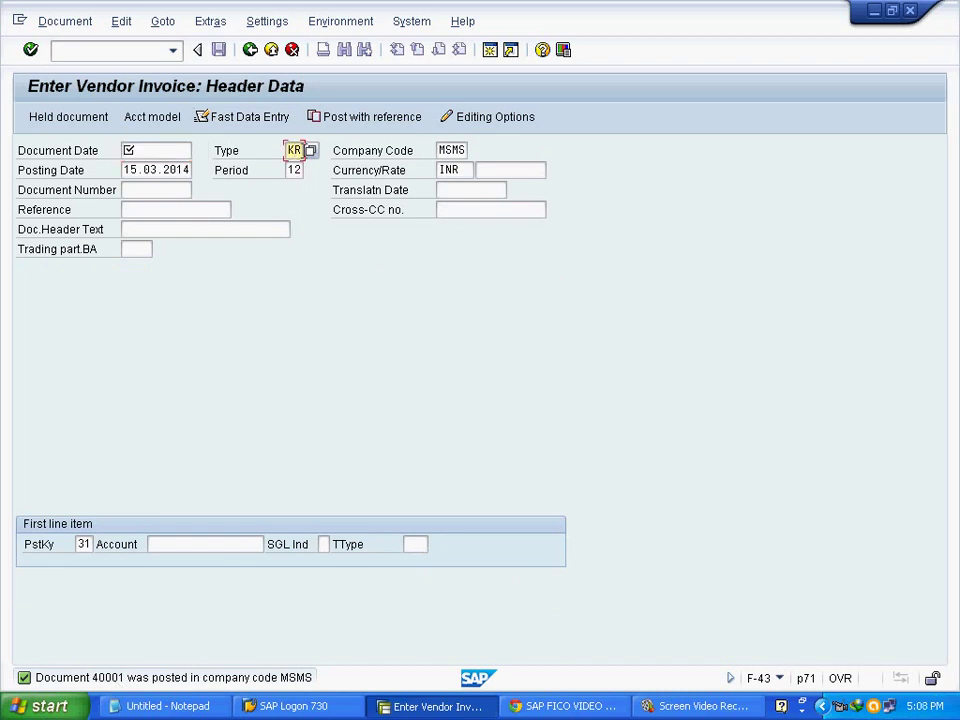
left_click_drag(300, 150, 275, 151)
left_click(310, 151)
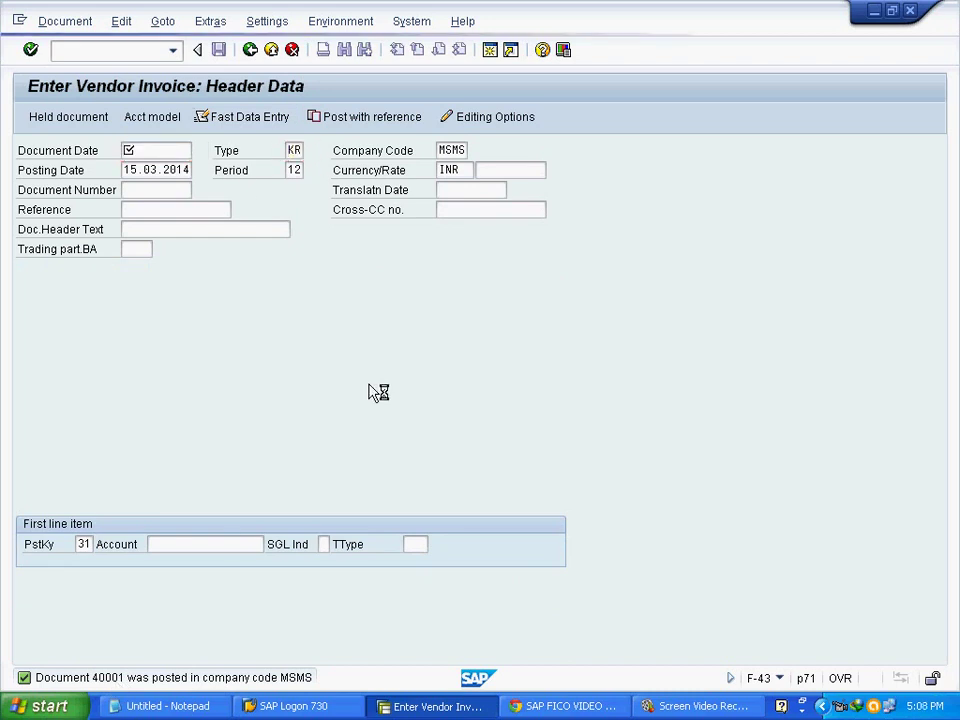
scroll(330, 520, "down", 4)
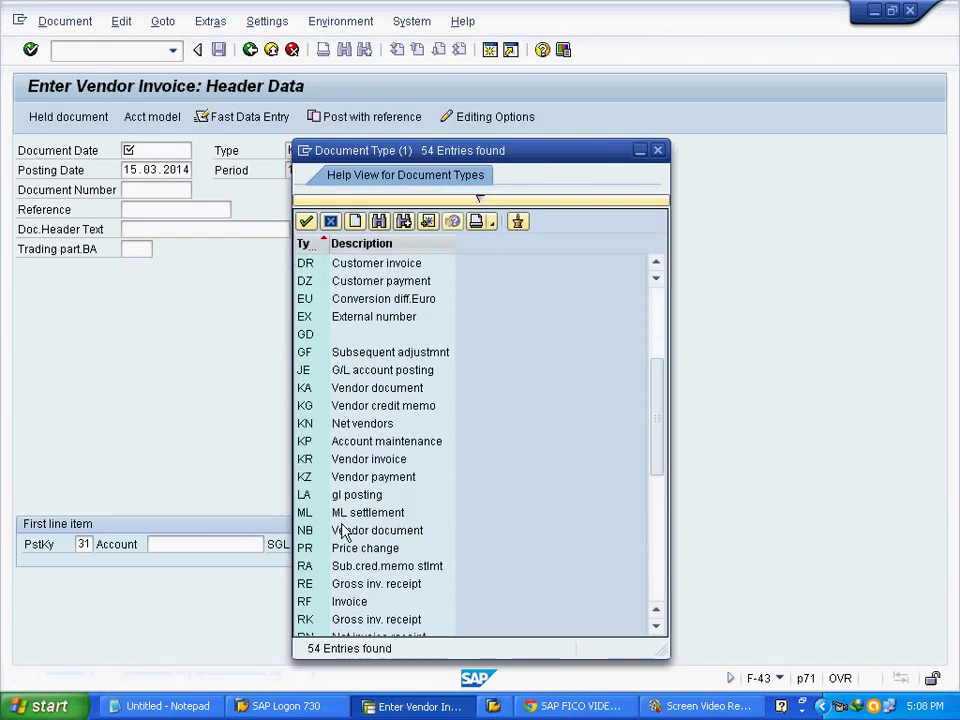
left_click(360, 462)
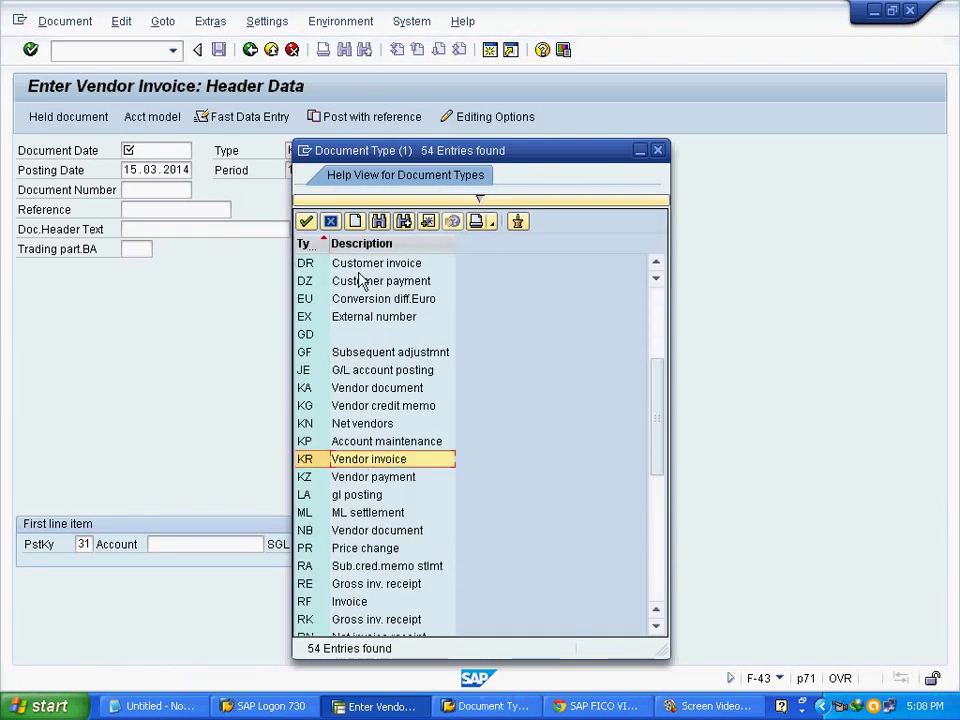
left_click(330, 221)
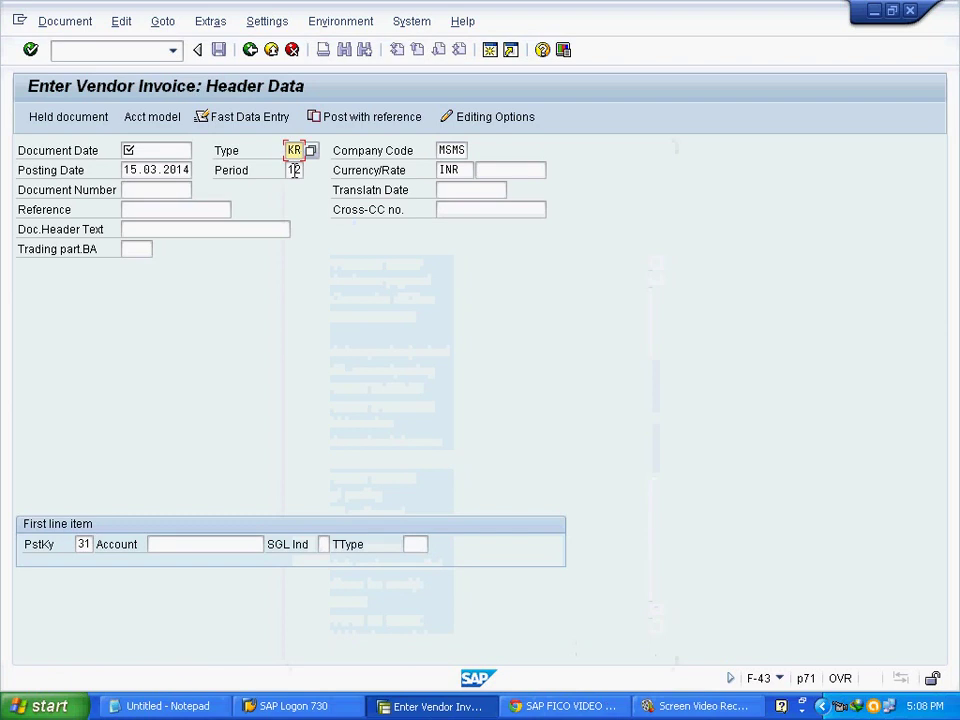
Leave the invoice entry and check the Notepad list for the transaction that displays vendor open line items.
left_click(276, 55)
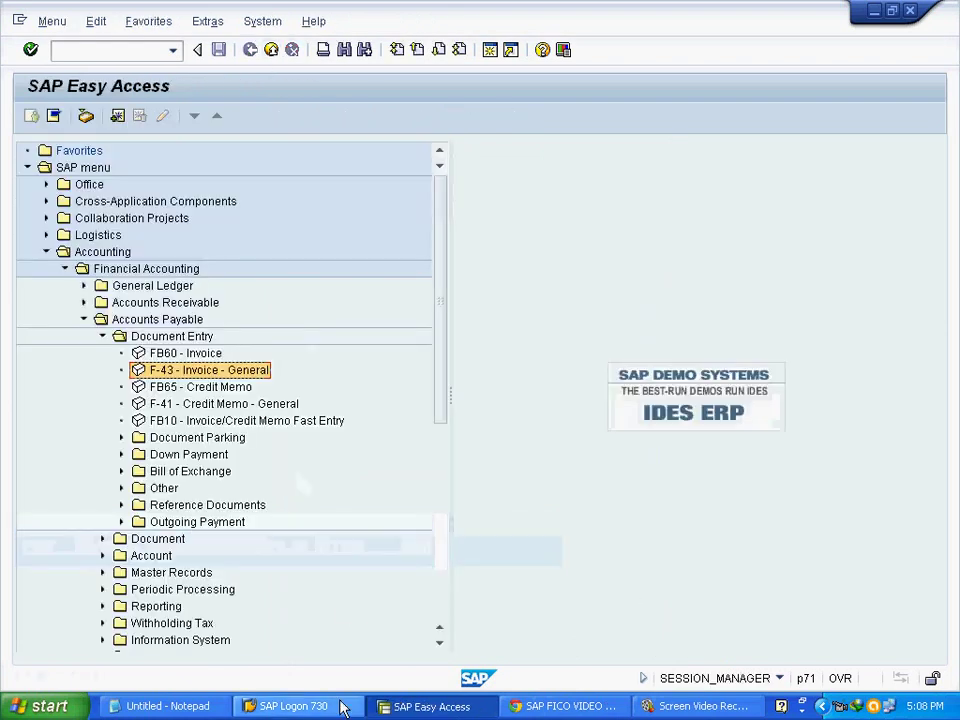
left_click(189, 706)
double_click(615, 372)
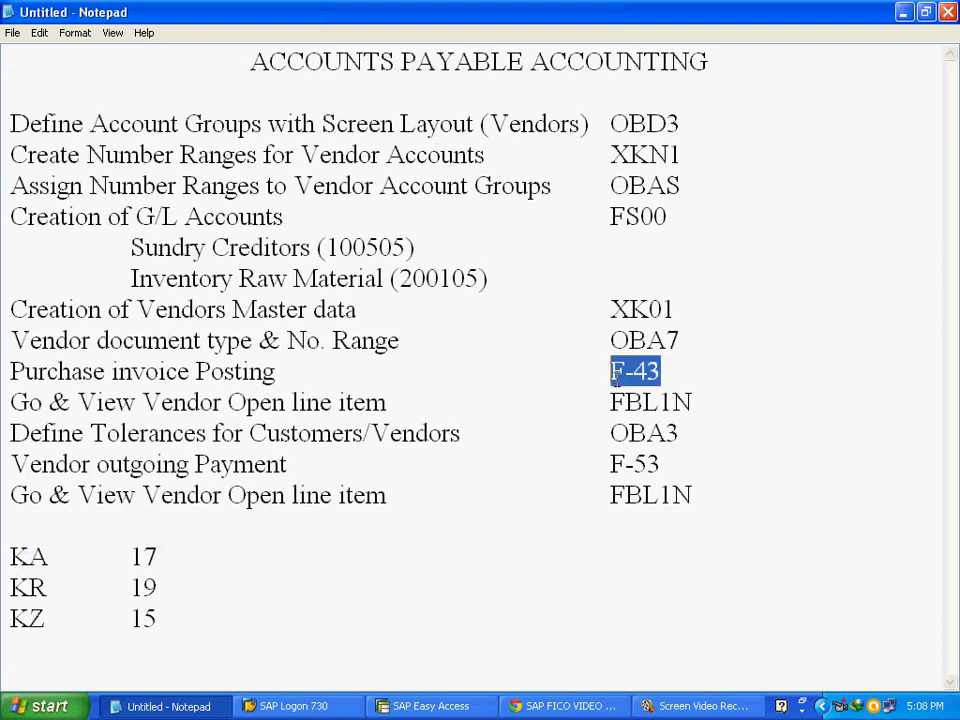
left_click_drag(615, 372, 720, 398)
left_click(103, 410)
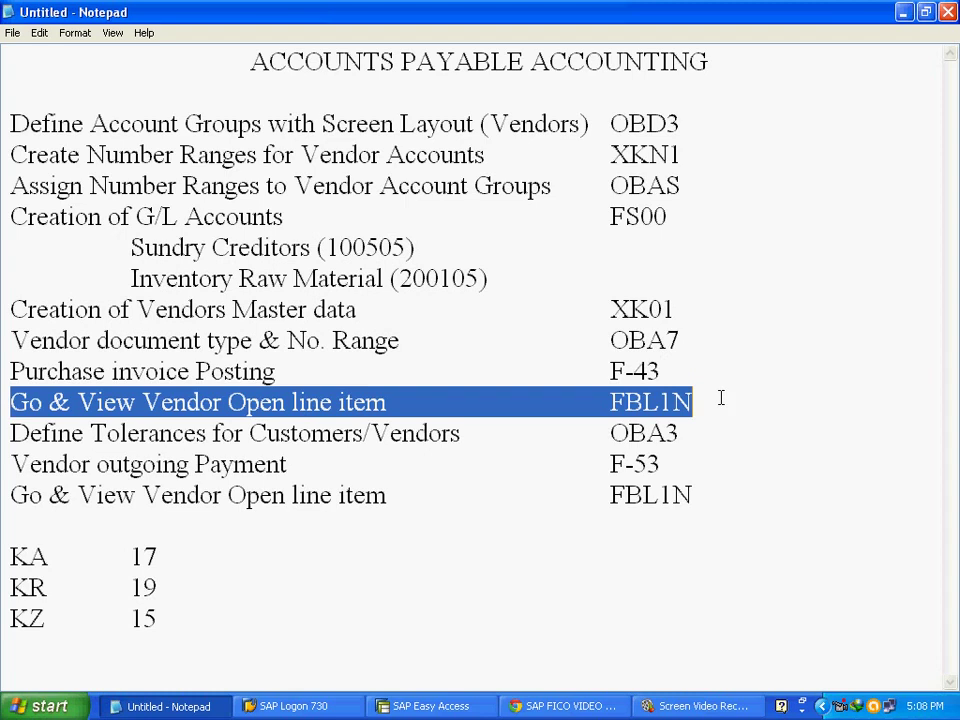
Switch back to SAP Easy Access and collapse the Document Entry, Accounts Payable and Financial Accounting folders.
left_click(445, 713)
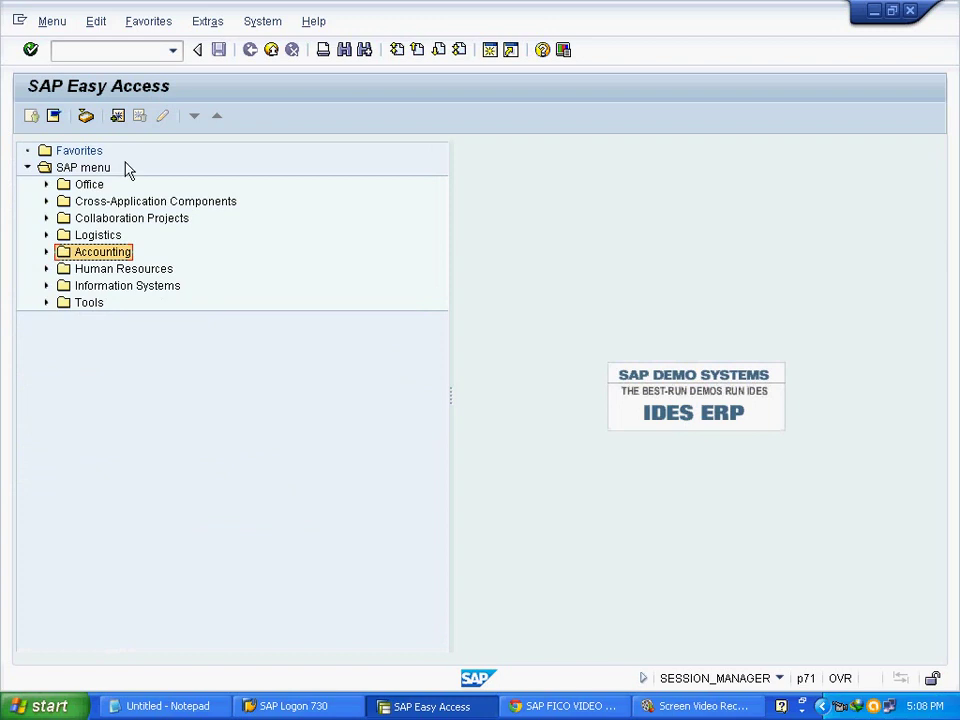
left_click(46, 252)
left_click(102, 234)
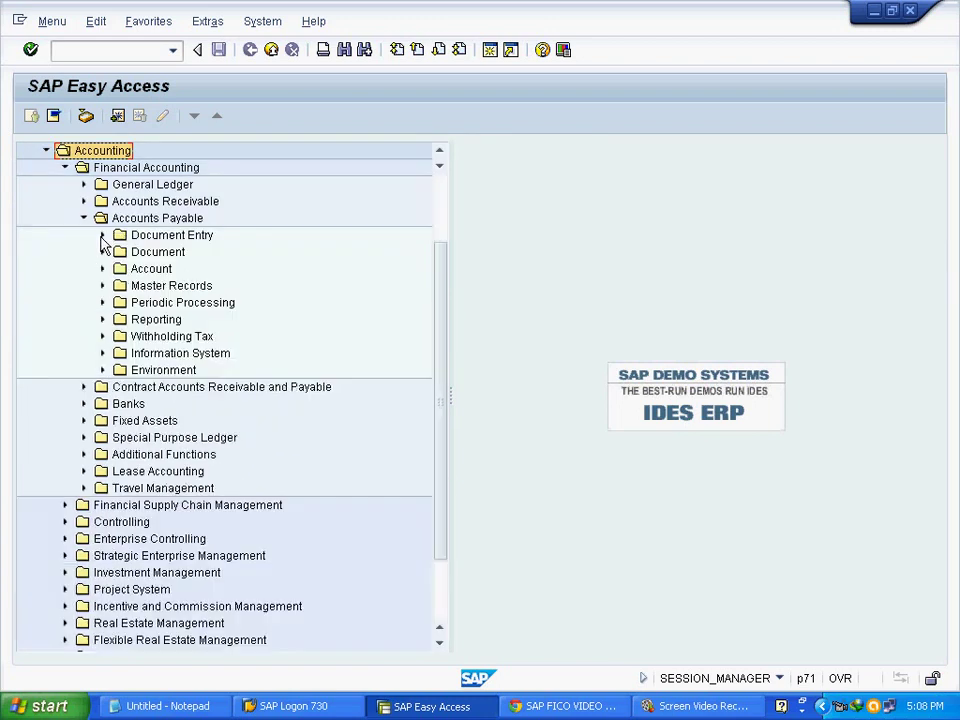
left_click(84, 218)
left_click(65, 217)
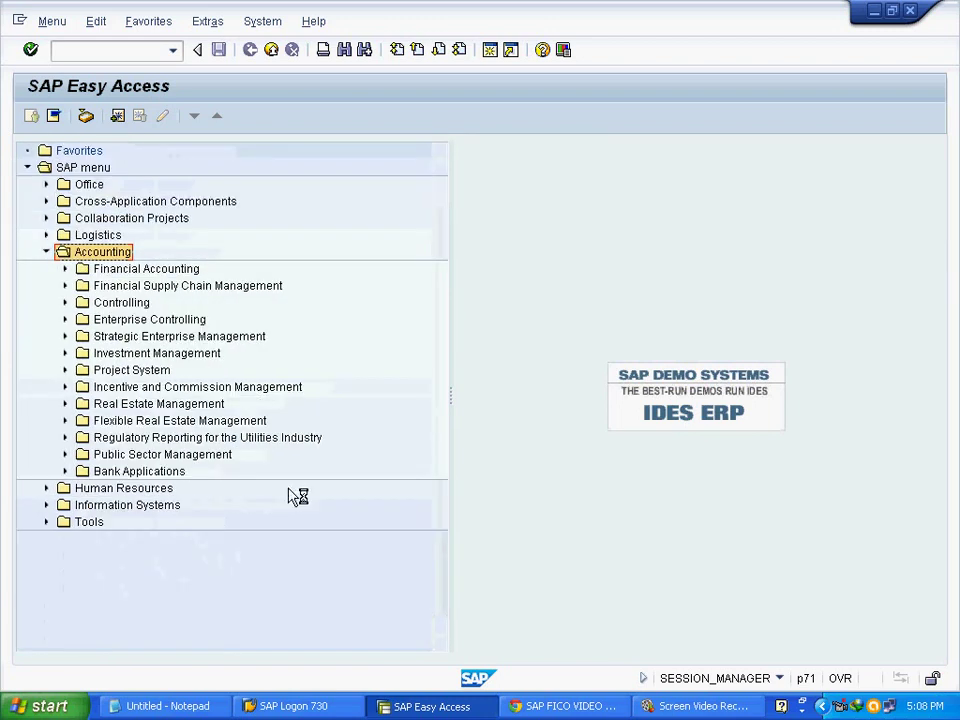
Open FBL1N, Display/Change Line Items, from the Account folder of Accounts Payable in Financial Accounting.
left_click(134, 269)
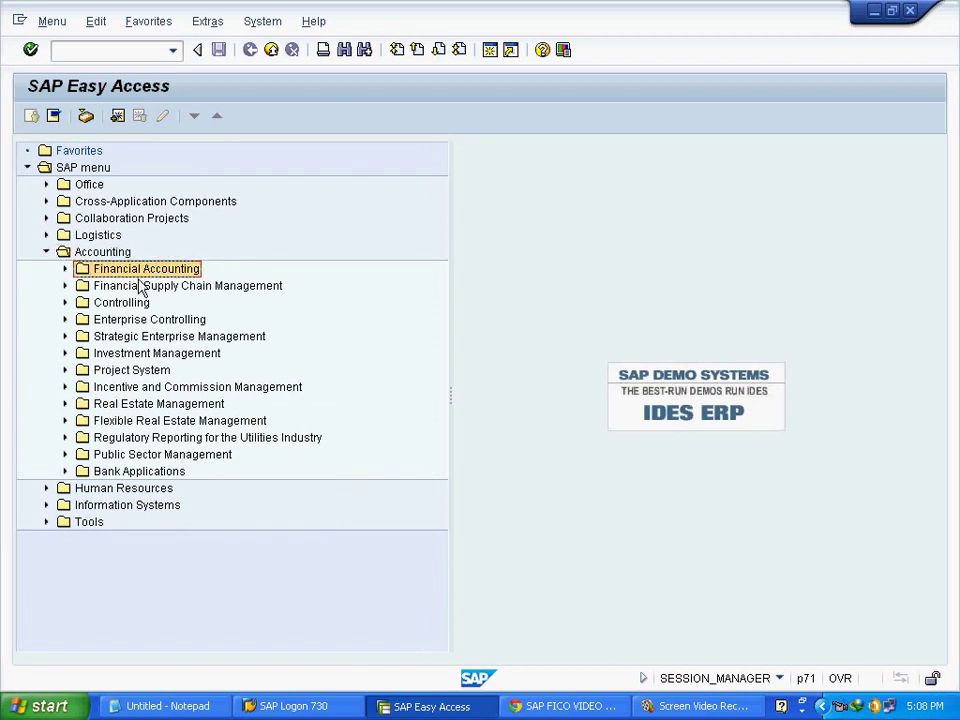
double_click(150, 269)
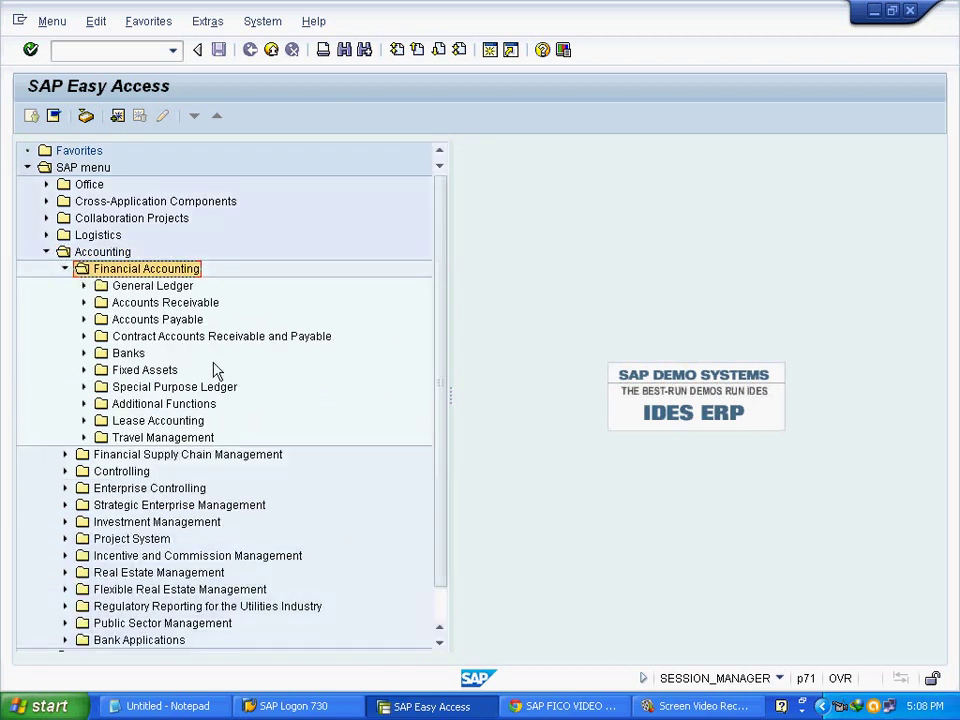
double_click(168, 320)
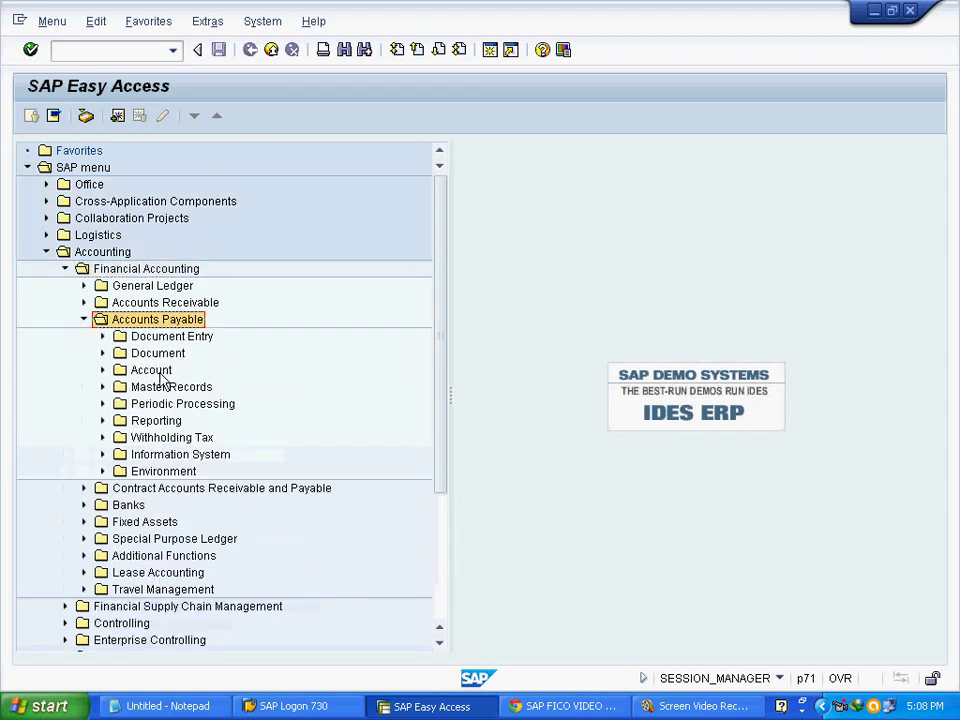
left_click(158, 372)
left_click(103, 370)
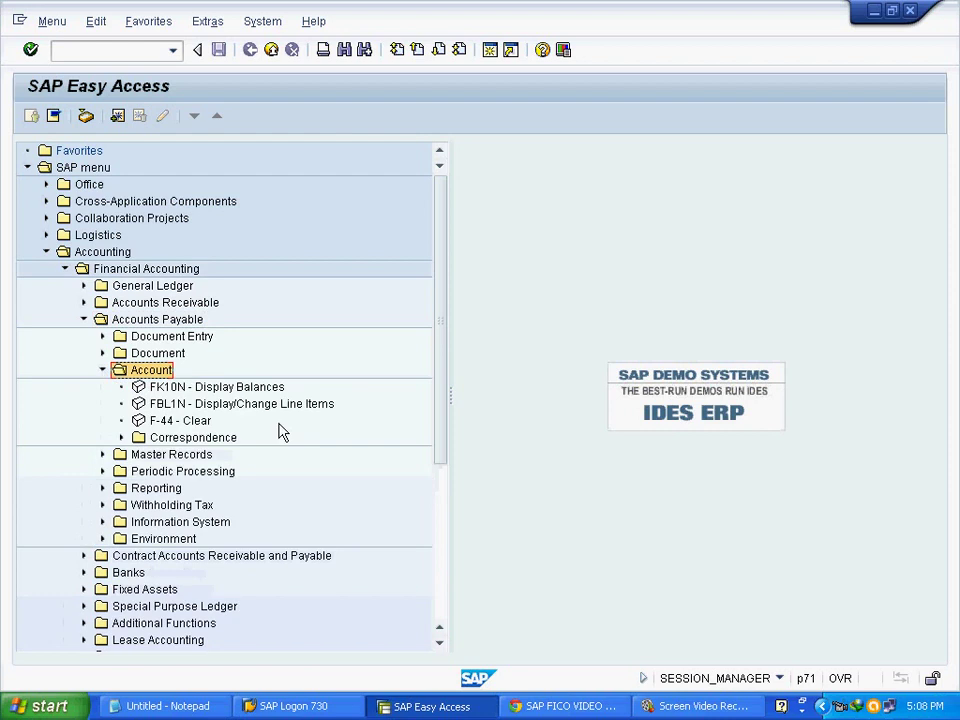
left_click(195, 405)
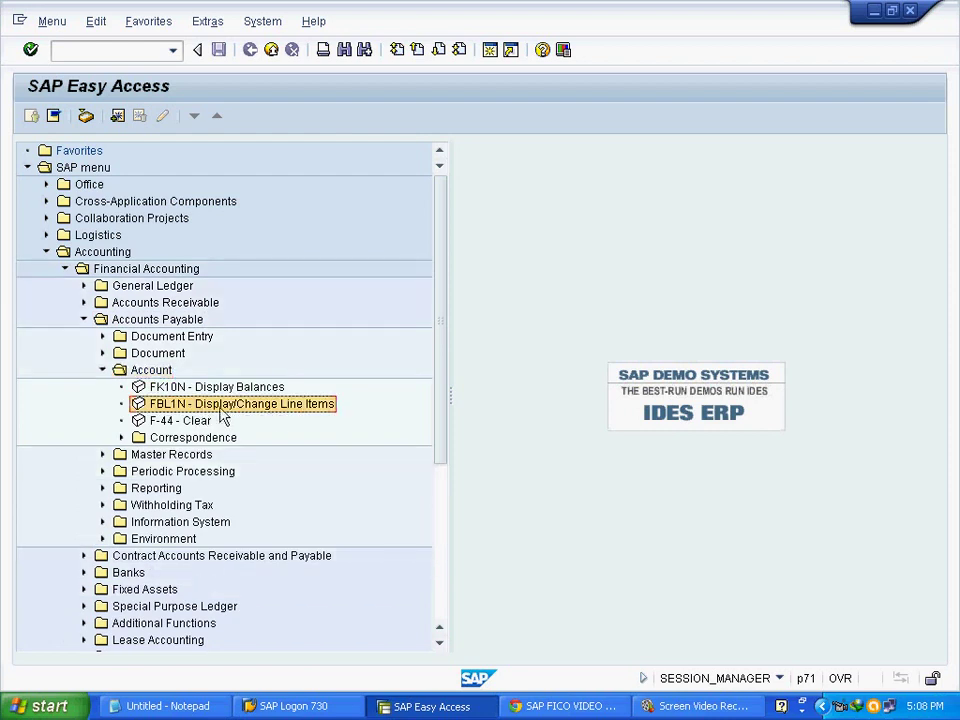
double_click(332, 408)
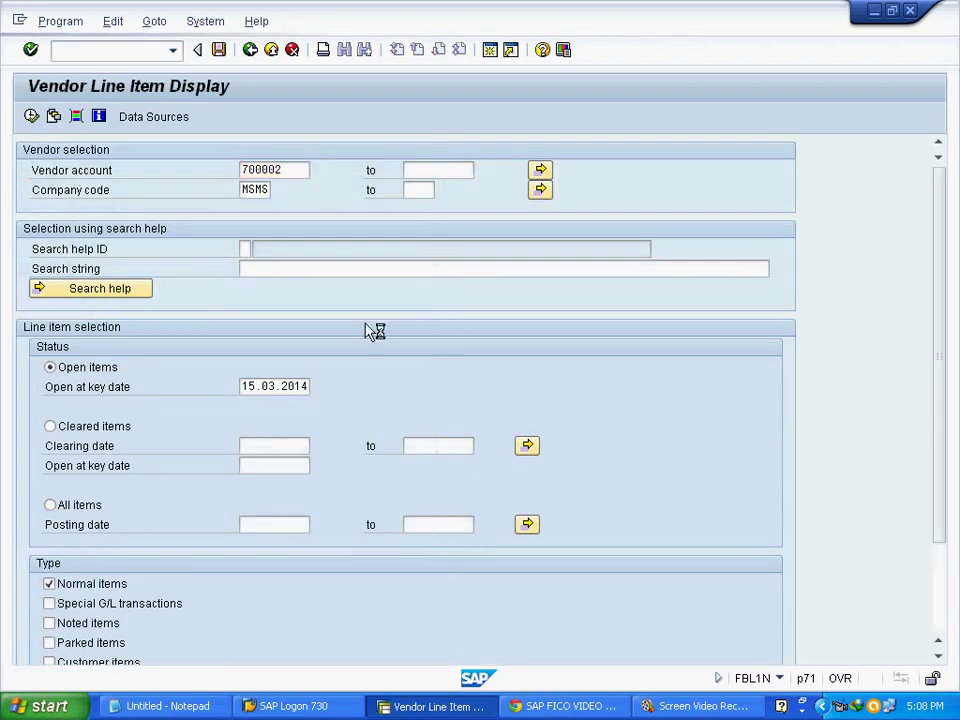
Try to list the open items at 15.03.2014 for the second vendor in the MSMS vendor search results.
key("F4")
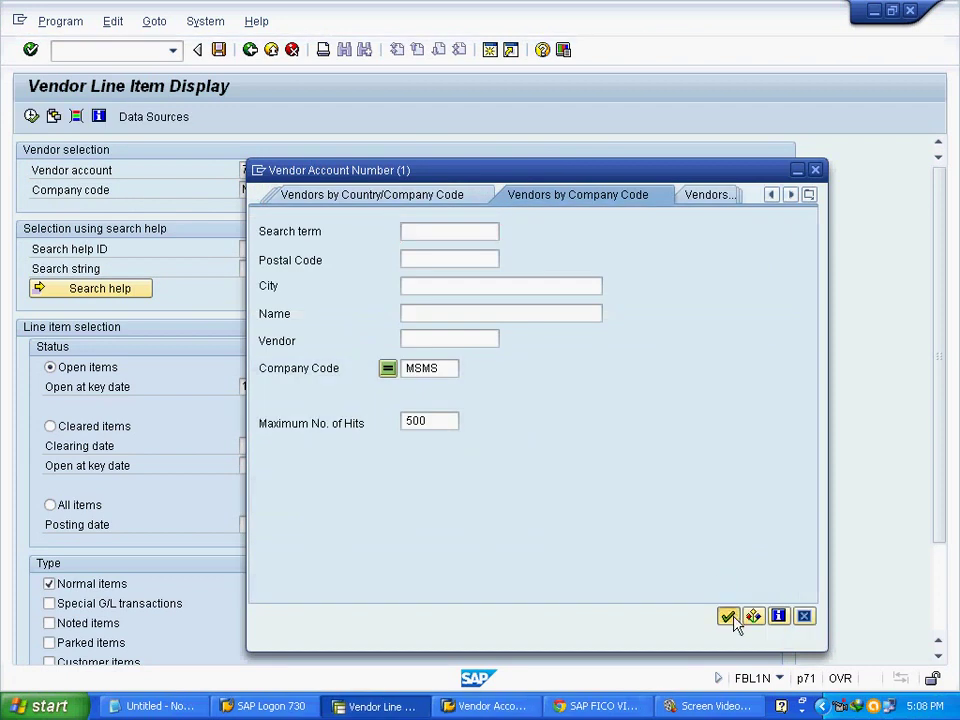
left_click(727, 616)
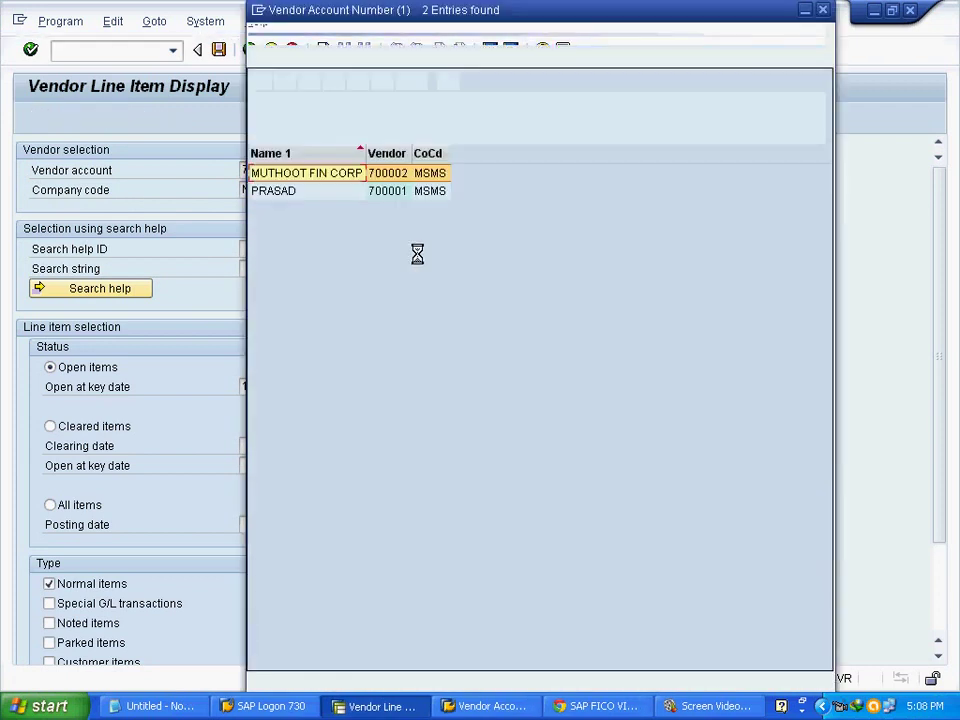
left_click(397, 192)
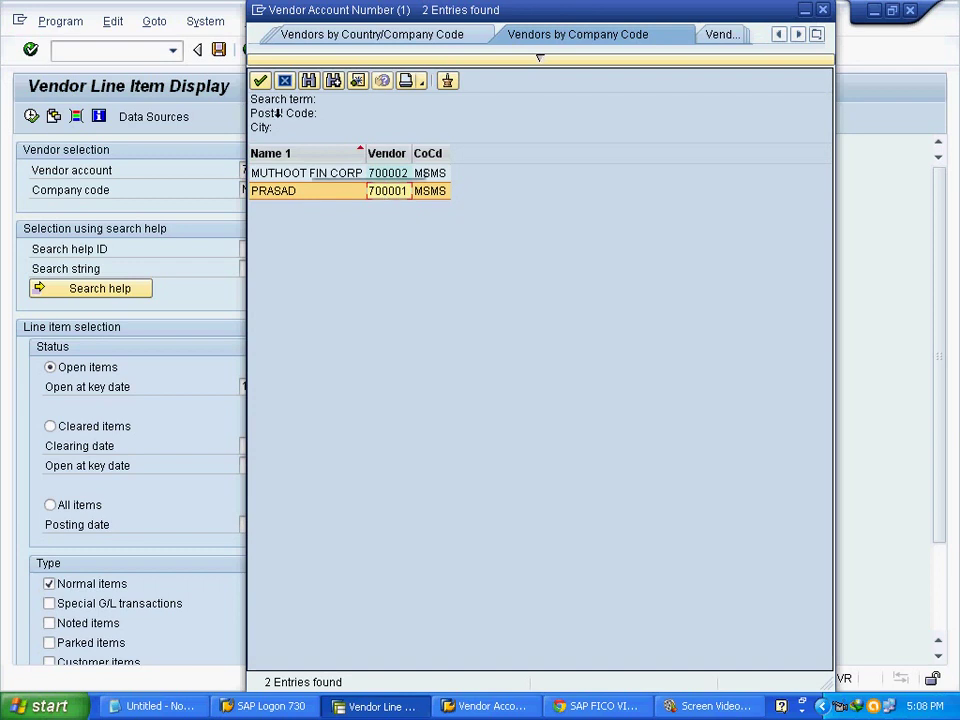
left_click(260, 80)
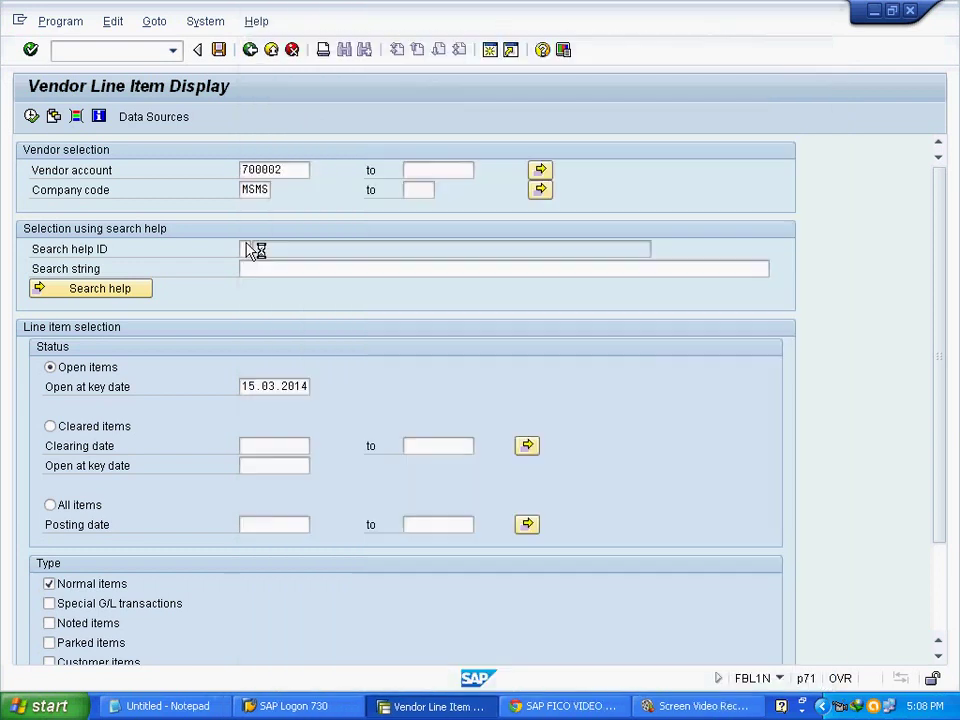
left_click(252, 390)
left_click(71, 380)
left_click(278, 388)
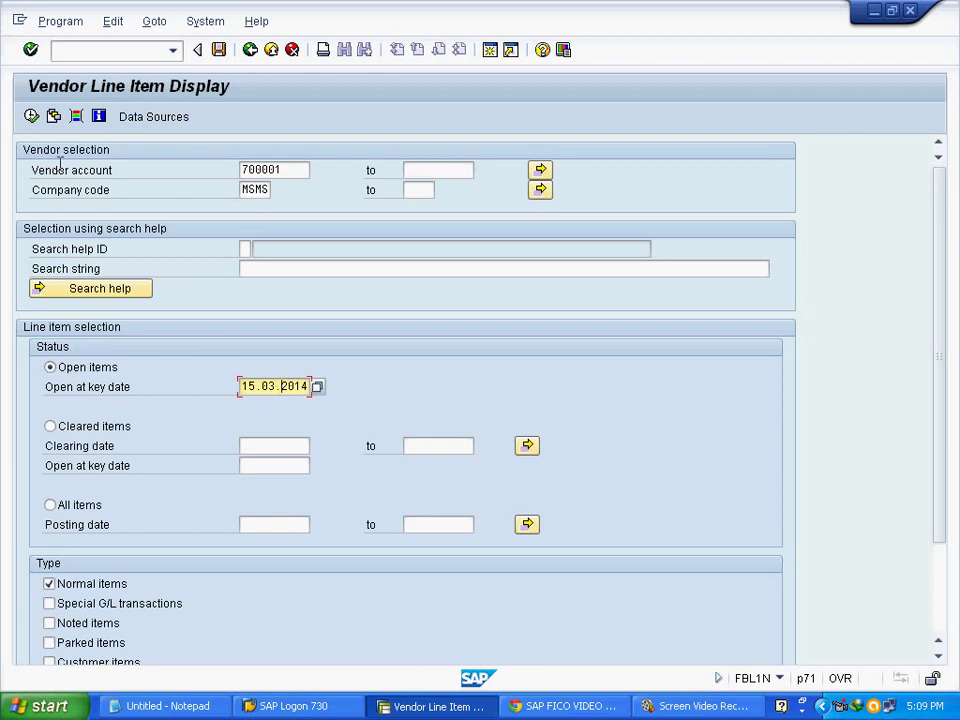
left_click(31, 116)
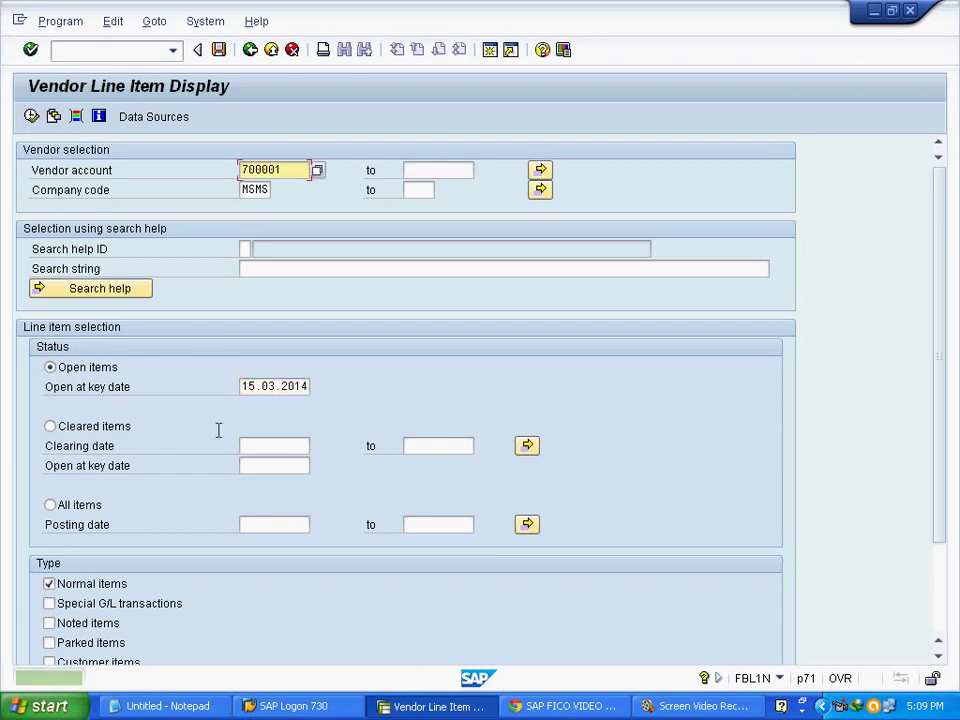
Select vendor Muthoot Fin Corp of company code MSMS and list its open items at key date 15.03.2014.
left_click(322, 180)
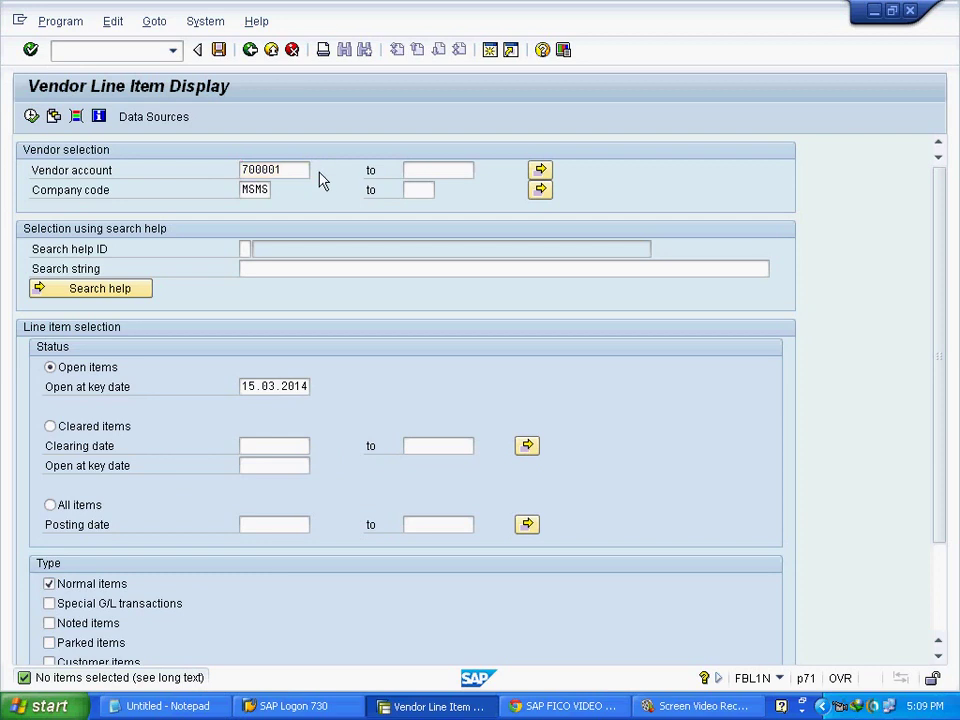
key("F4")
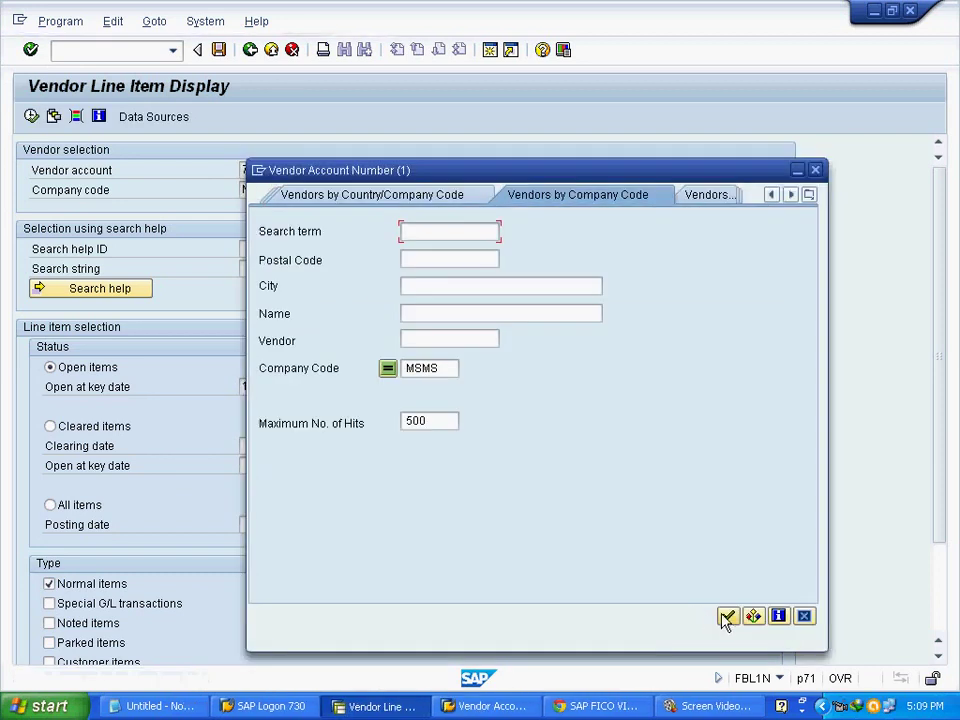
left_click(726, 616)
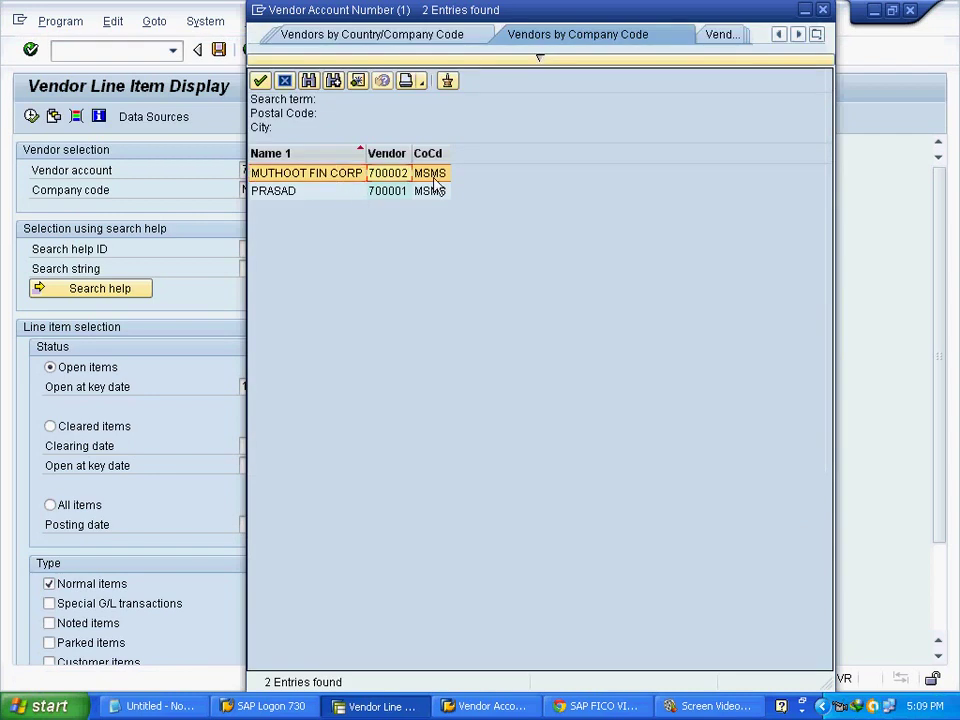
left_click(261, 81)
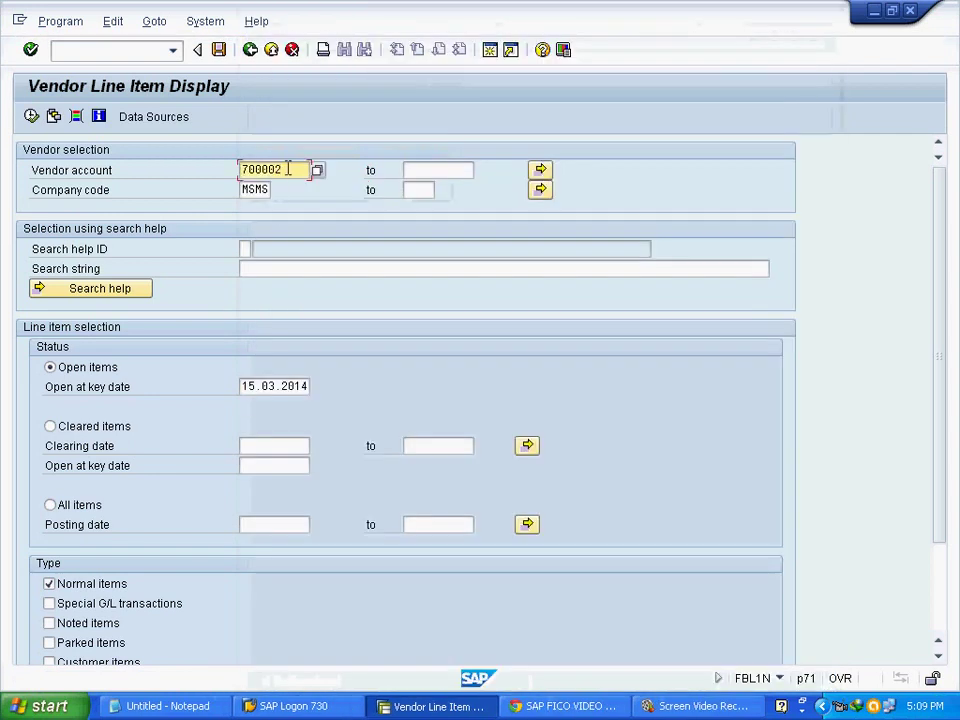
left_click(255, 190)
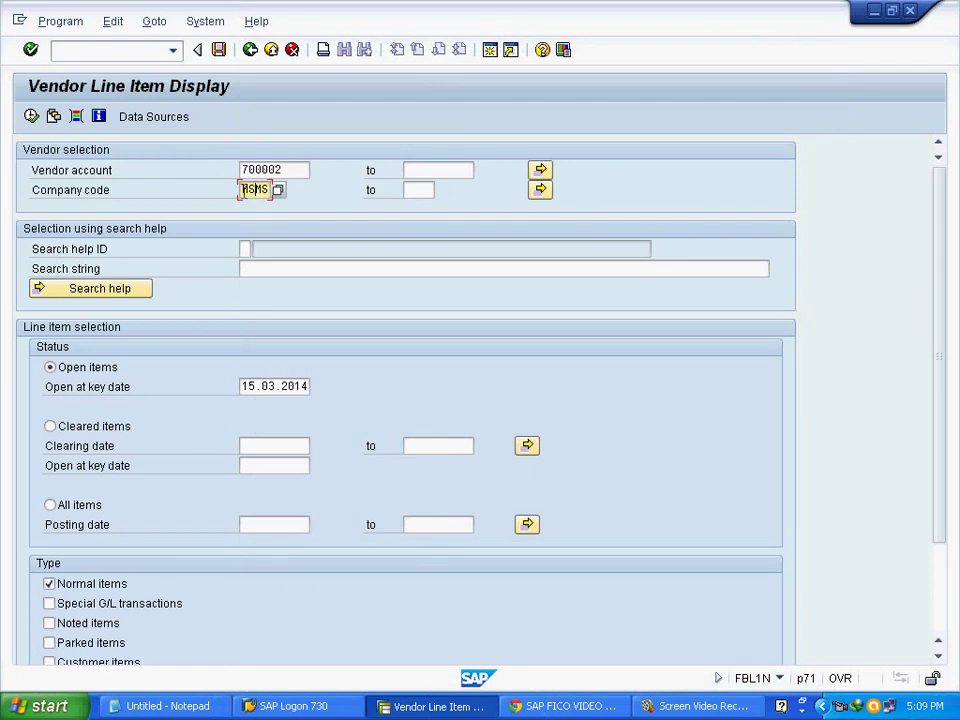
left_click(292, 390)
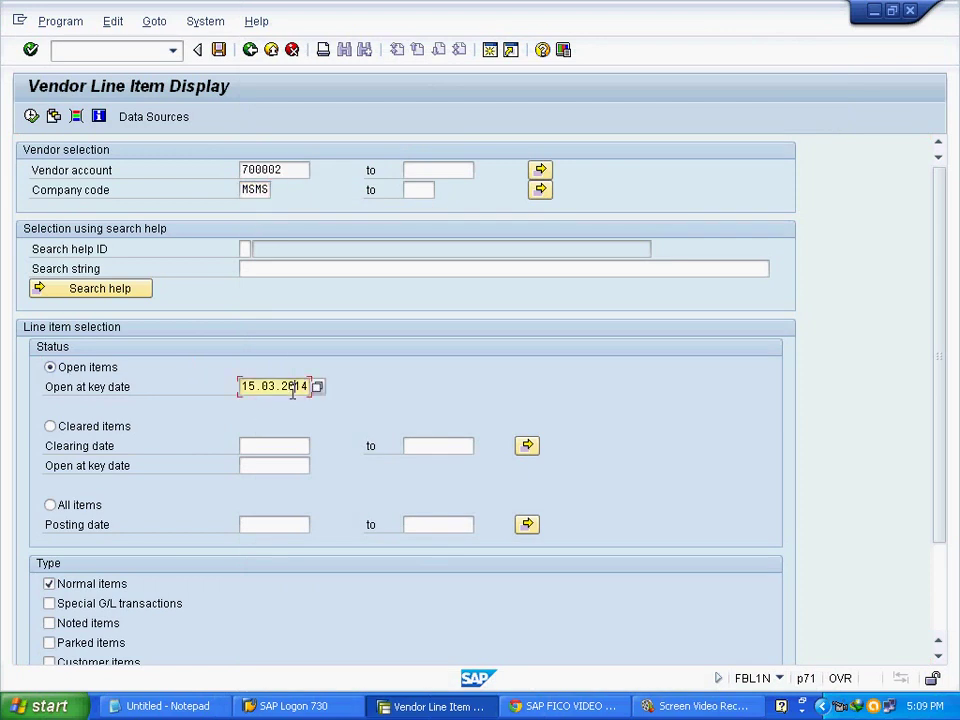
left_click(31, 117)
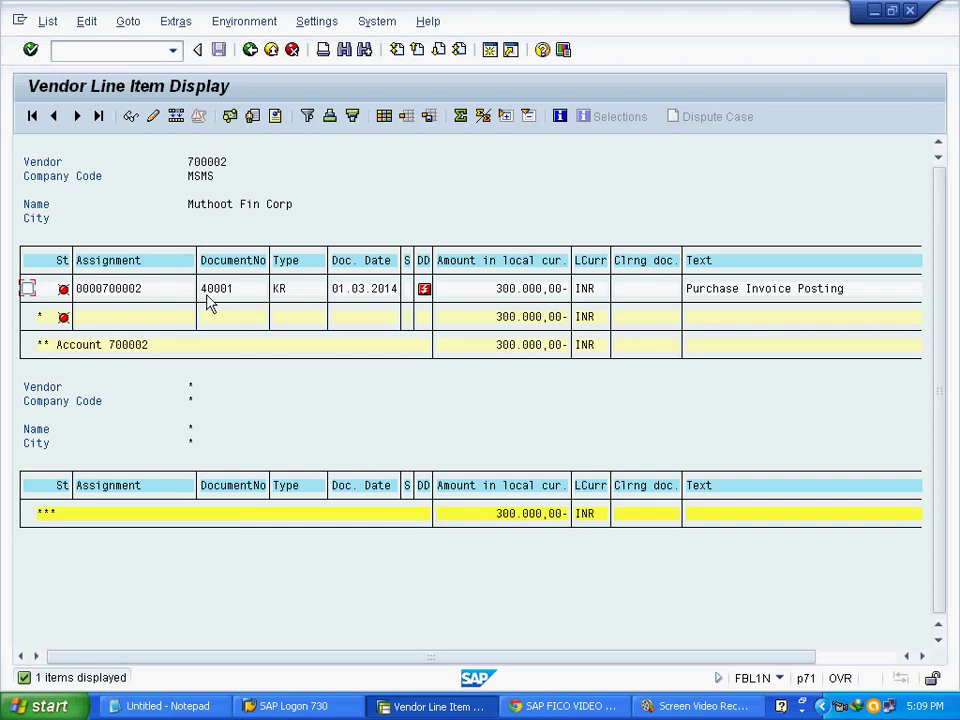
Return to the selection, set the open items key date to 01.03.2014 and display the vendor's line items.
left_click(251, 55)
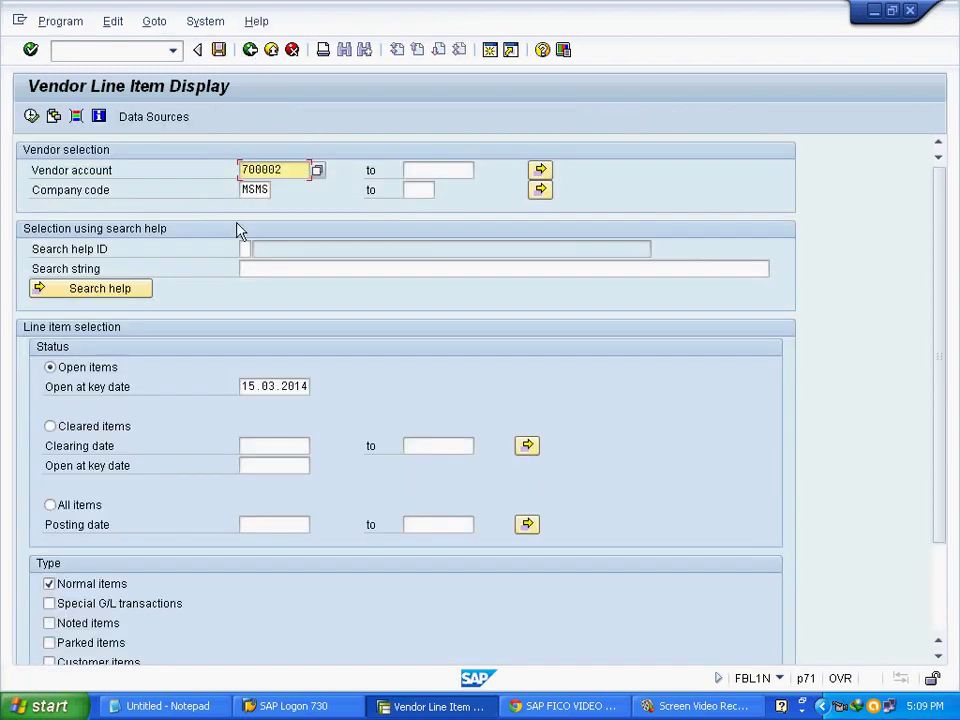
left_click(275, 388)
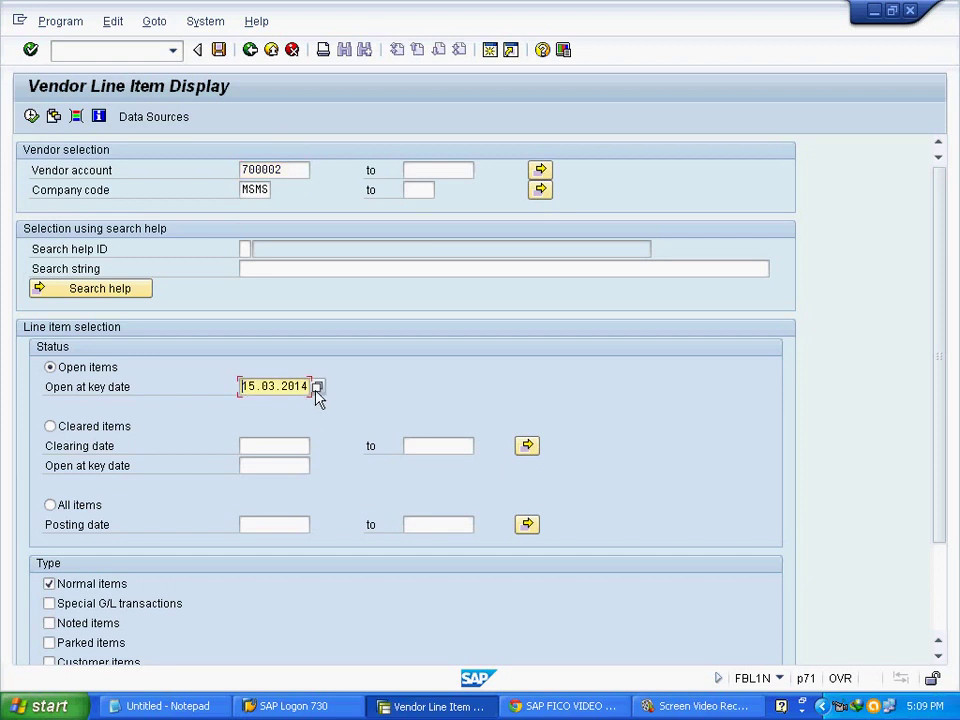
left_click(316, 387)
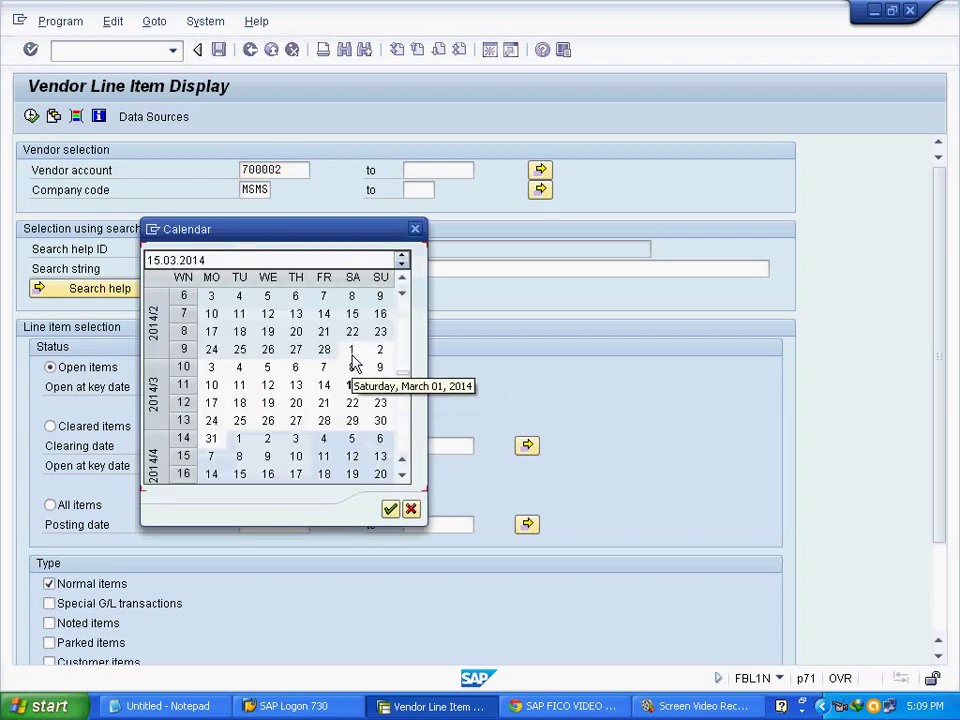
double_click(352, 352)
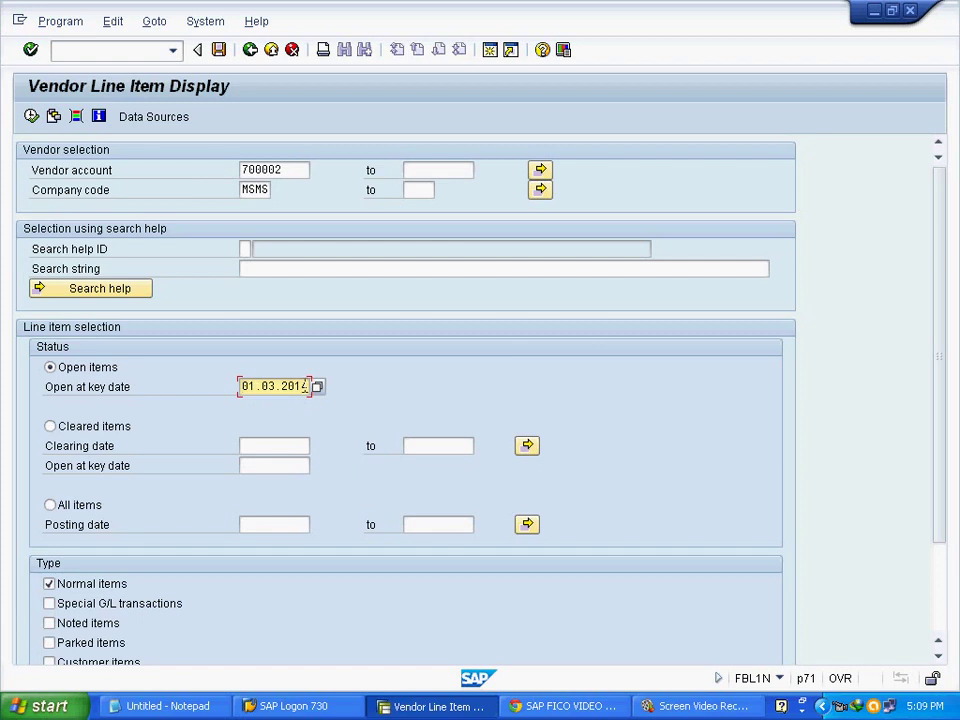
left_click(31, 116)
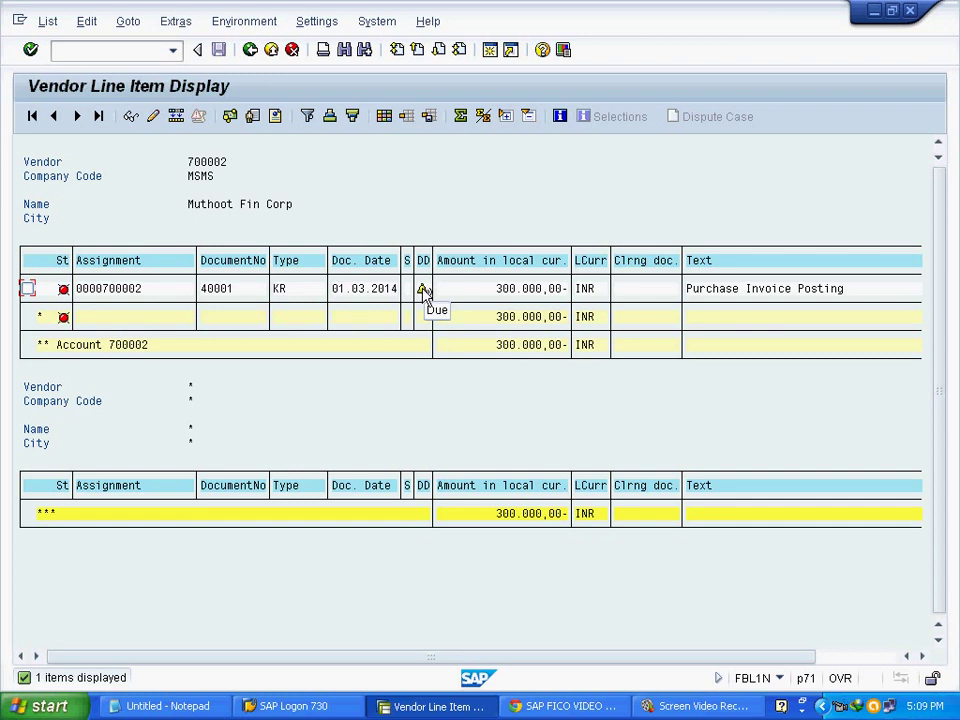
Return to the selection, set the open items key date to 15.03.2014 and display the line items.
left_click(250, 51)
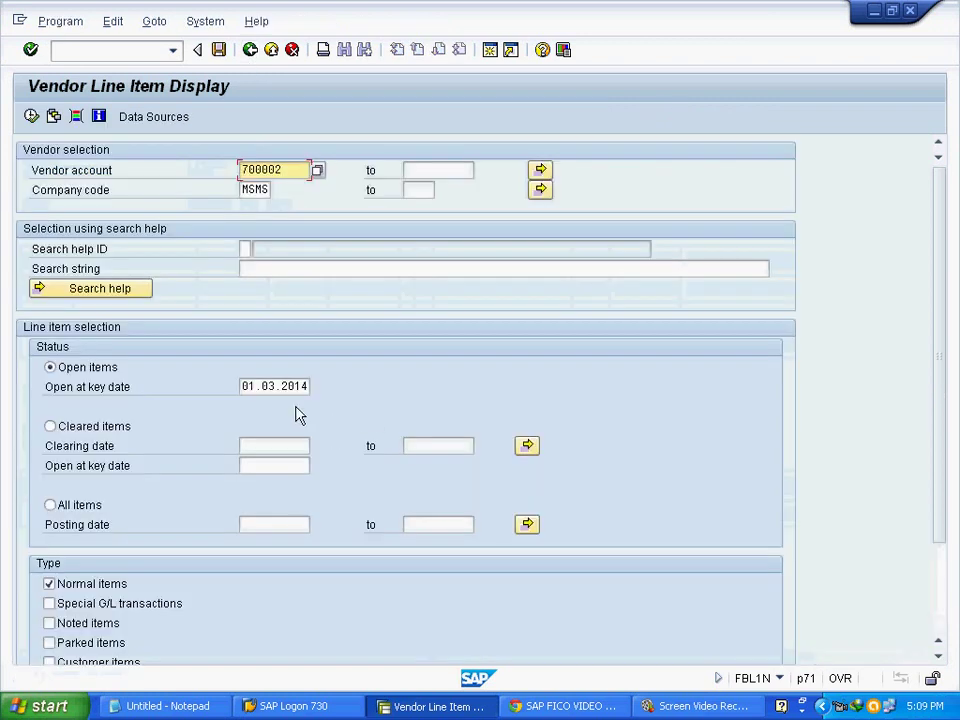
left_click(250, 388)
left_click(315, 387)
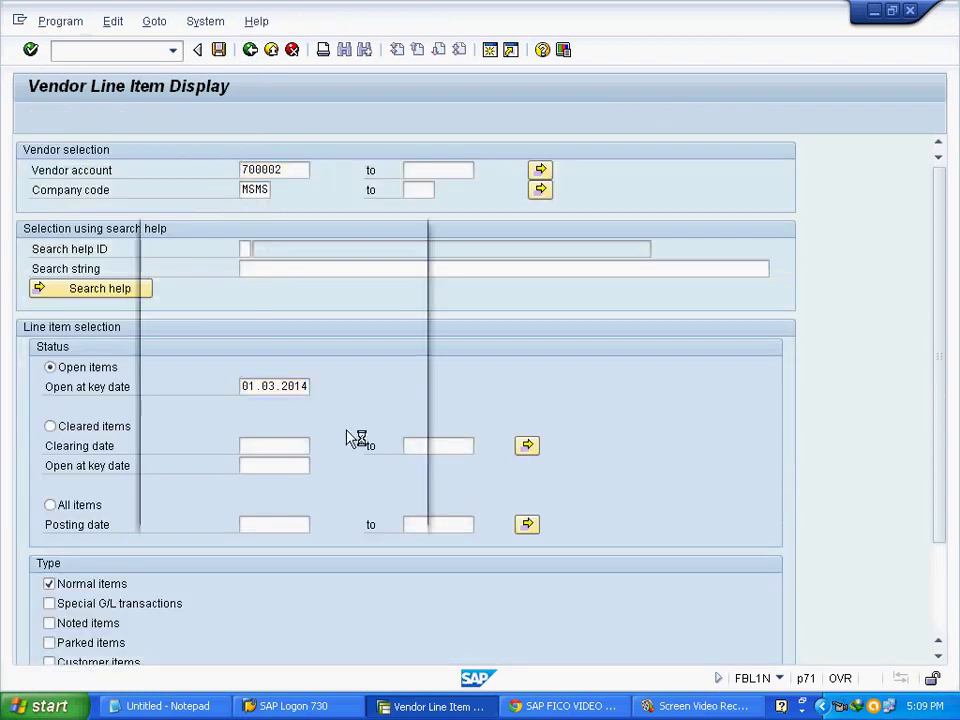
double_click(352, 420)
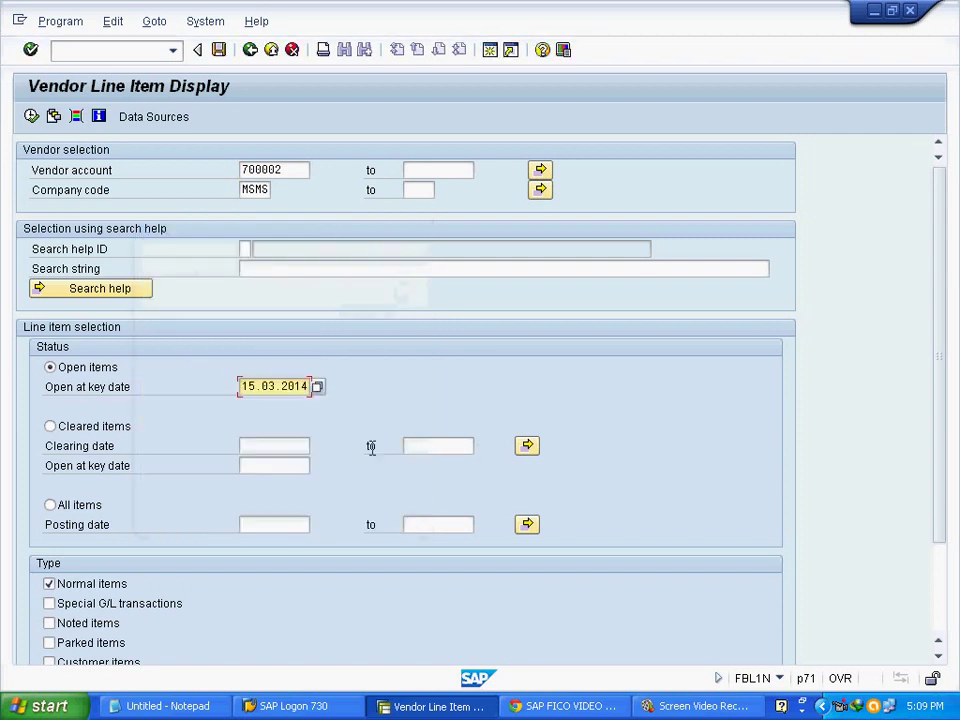
left_click(32, 117)
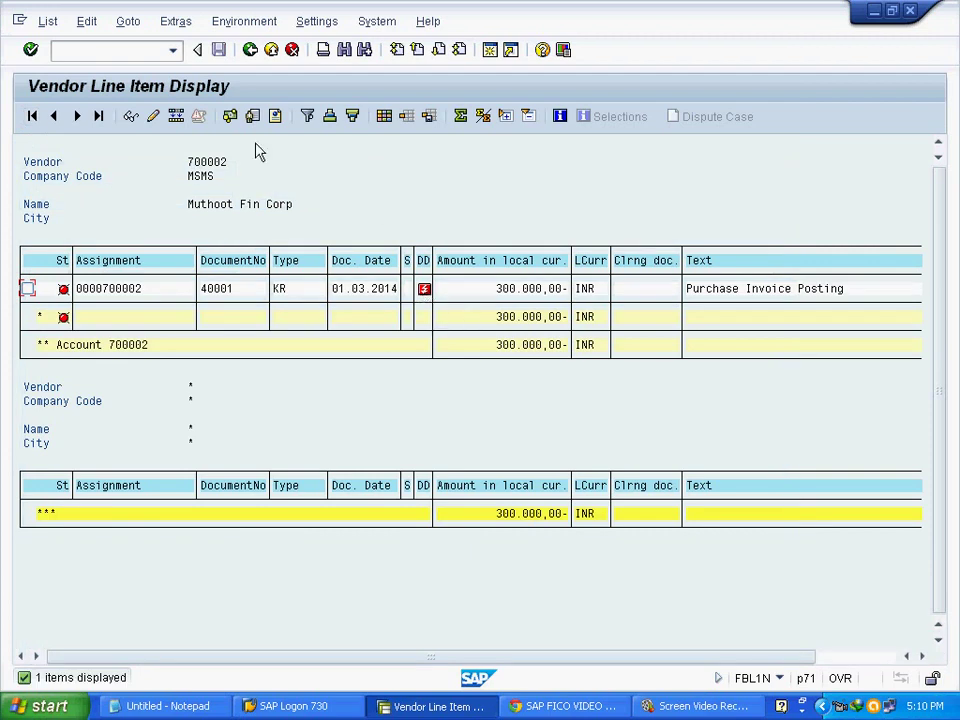
Switch to Notepad, check the entry Define Tolerances for Customers/Vendors with code OBA3, and go back to the SAP line items.
left_click(200, 706)
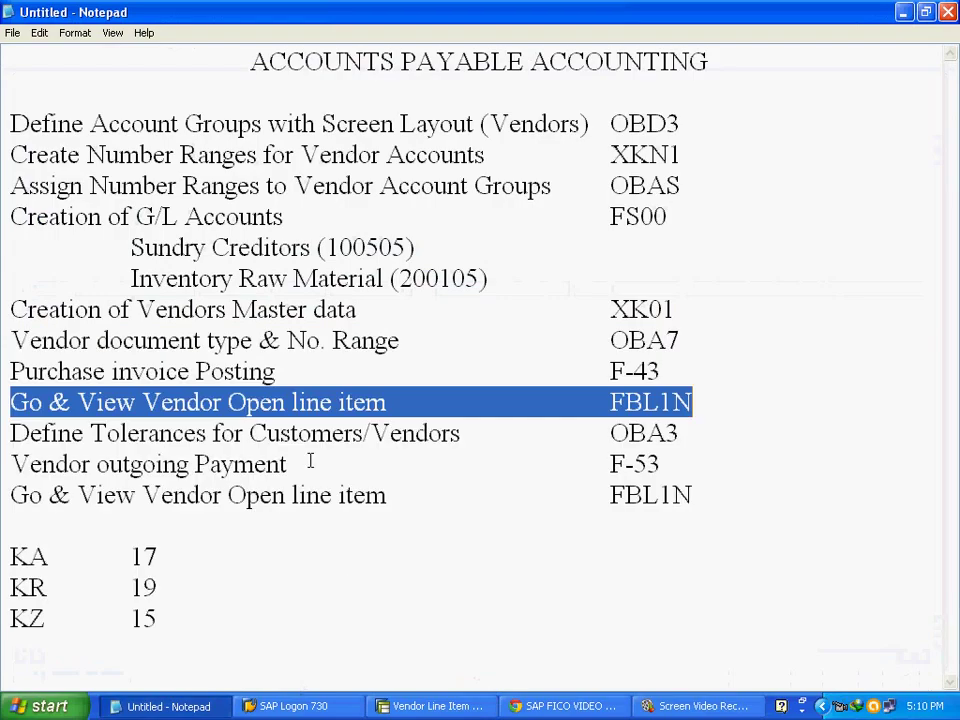
left_click(694, 433)
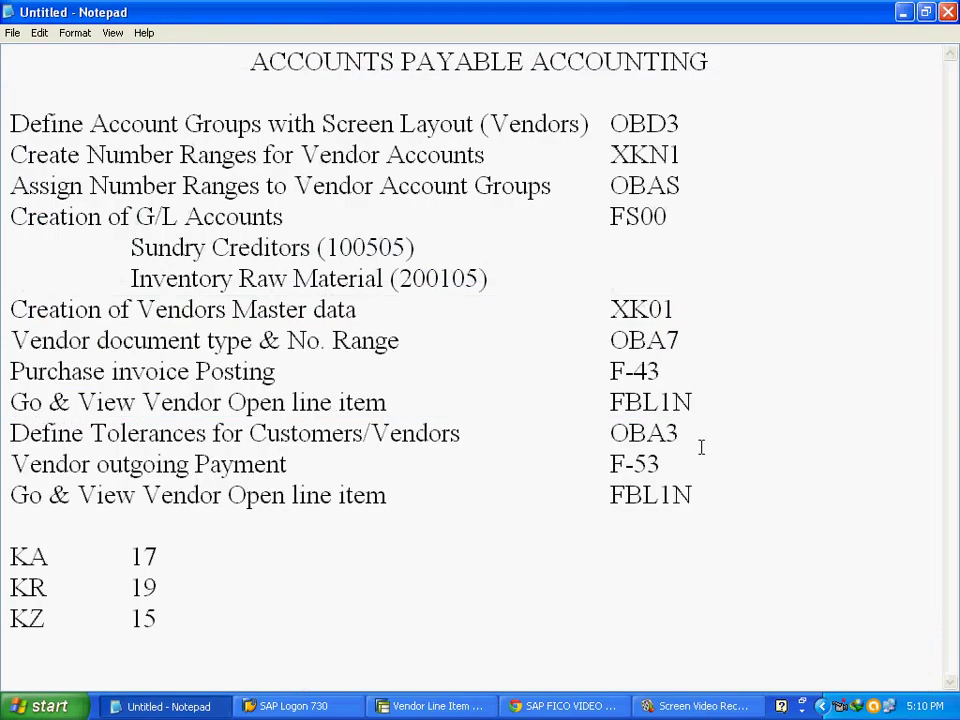
left_click_drag(700, 446, 4, 433)
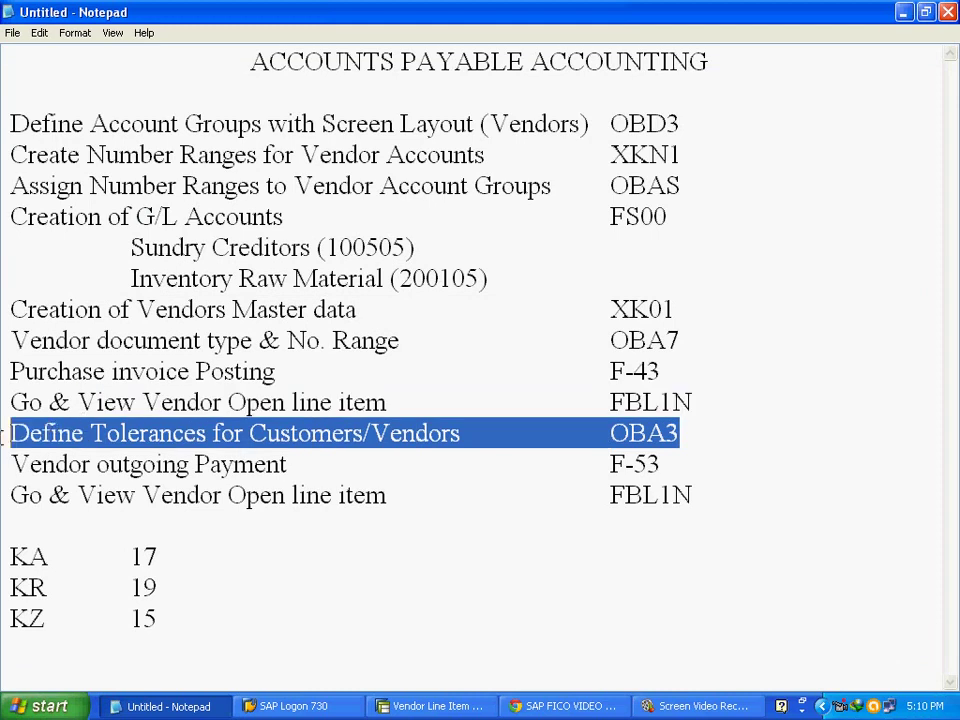
left_click(691, 437)
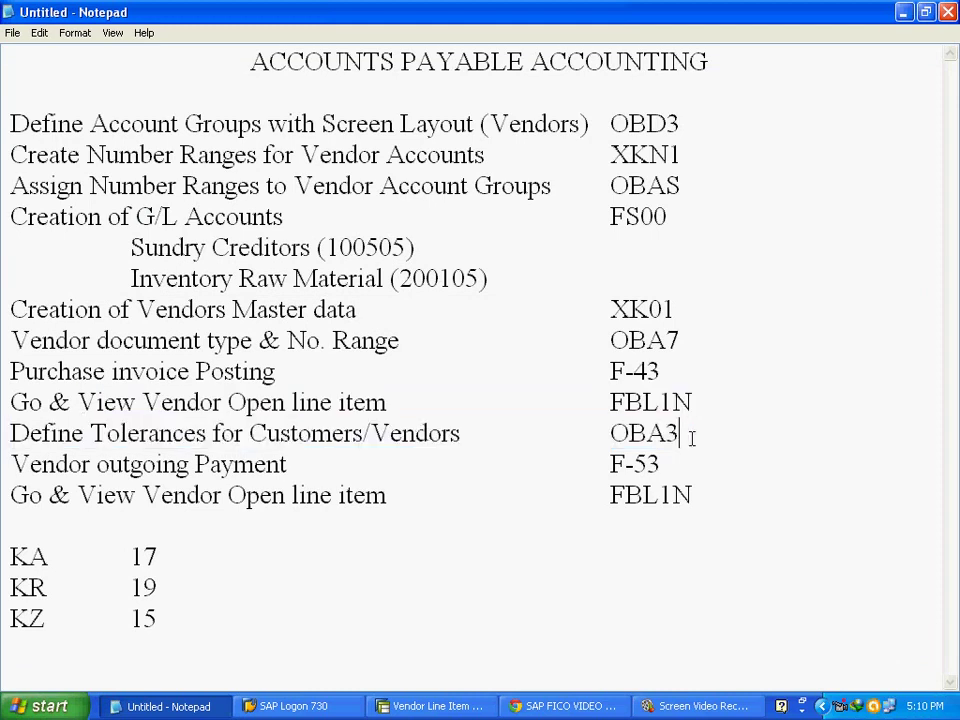
left_click(432, 706)
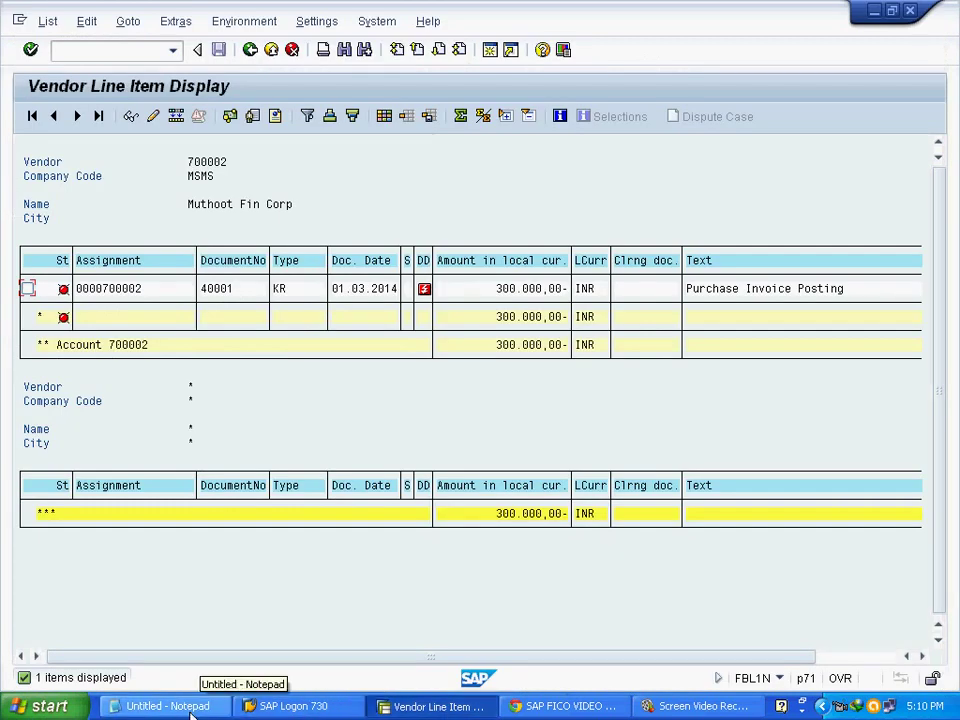
Switch to Notepad and replace the KA, KR and KZ lines below the list with the word "Tolerance".
left_click(152, 707)
left_click_drag(234, 641, 3, 556)
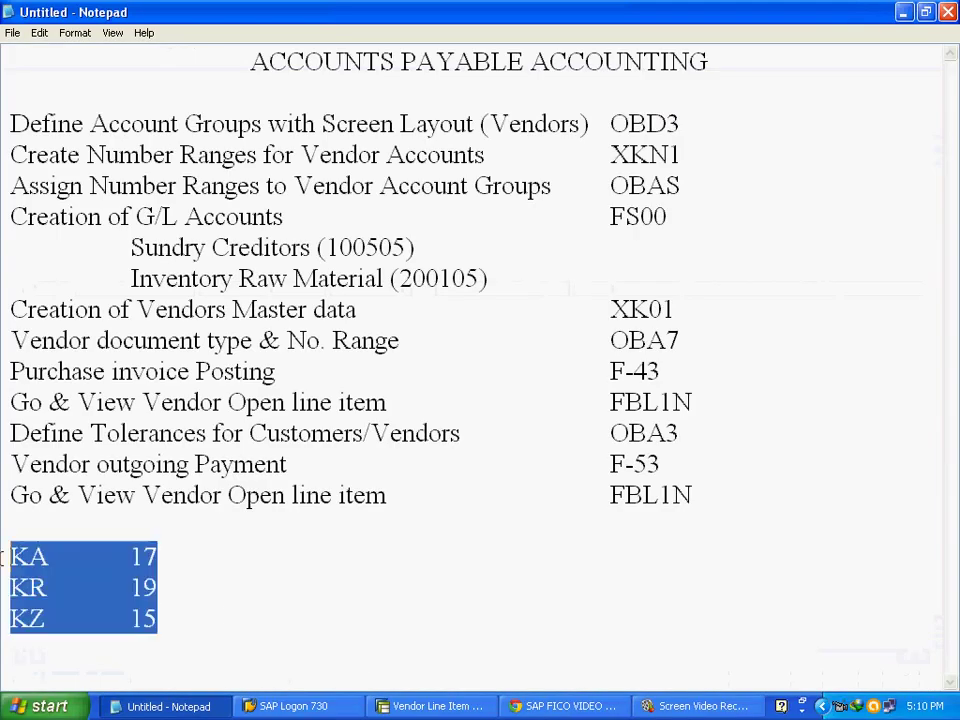
key("Delete")
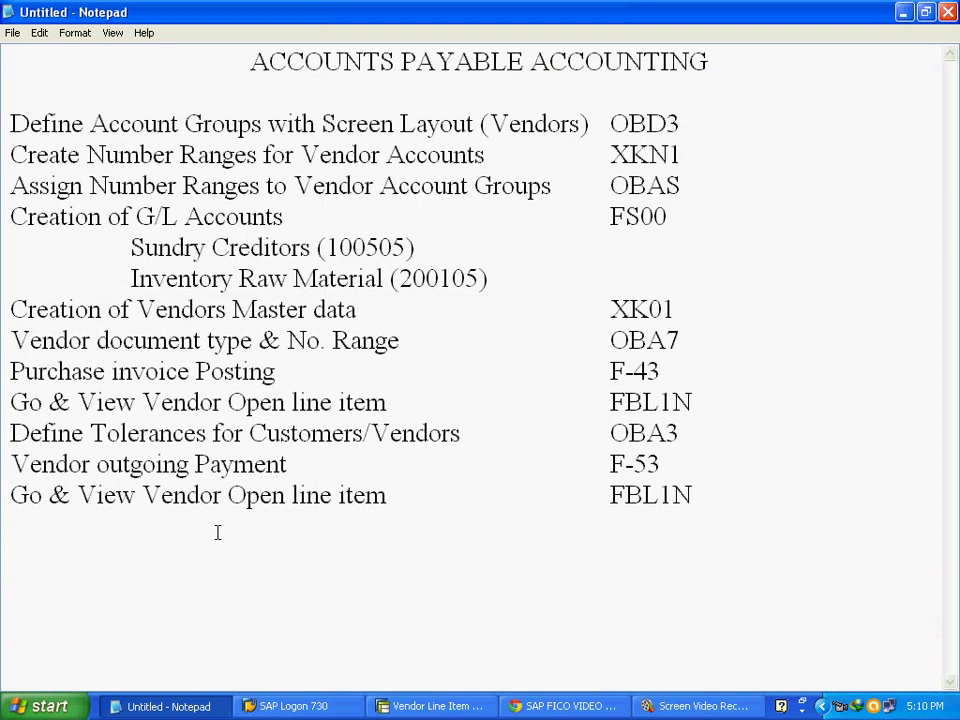
type("Tolerance ")
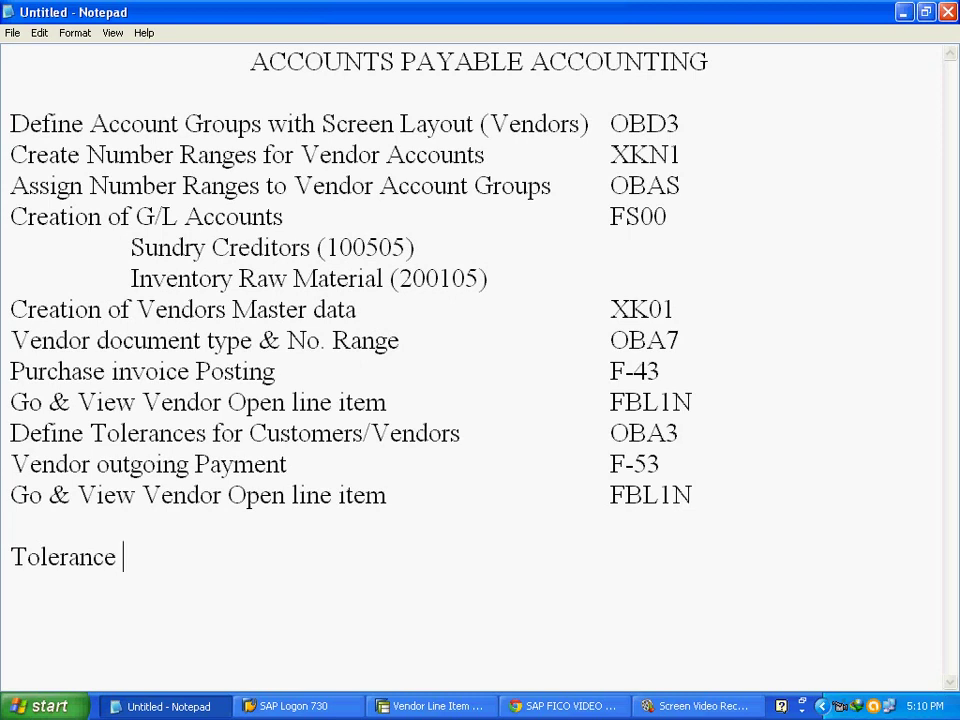
type("means")
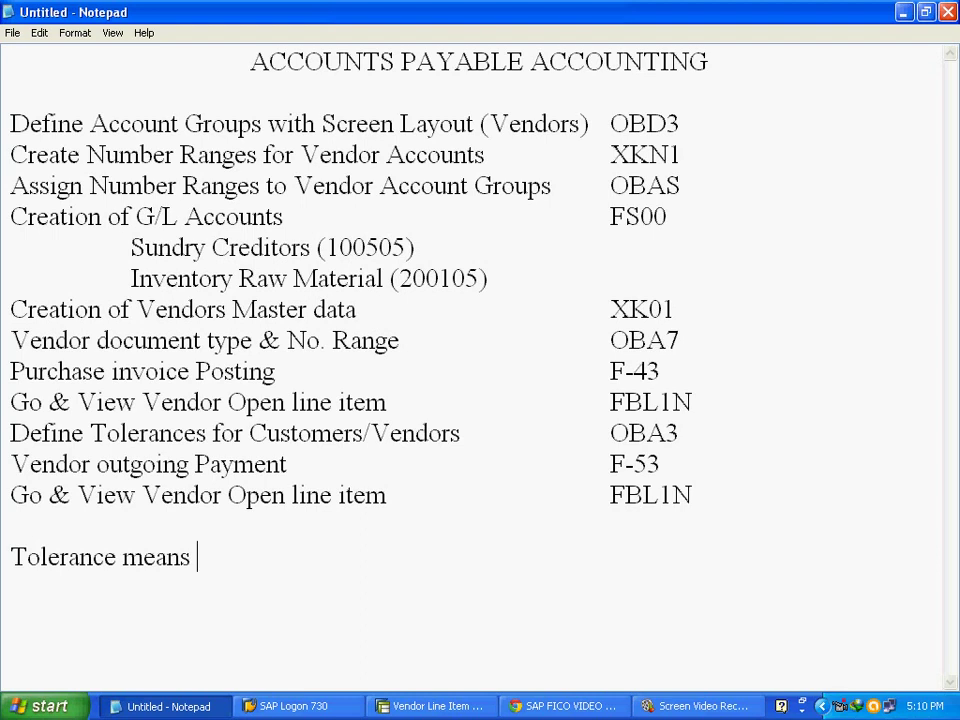
key("ctrl+shift+Left")
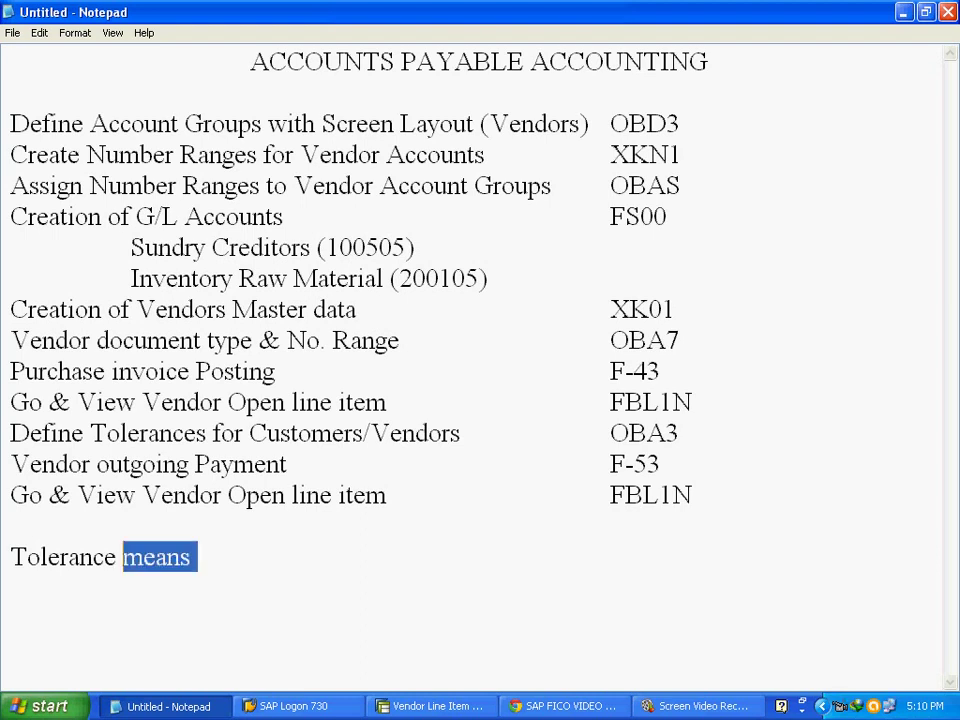
key("BackSpace")
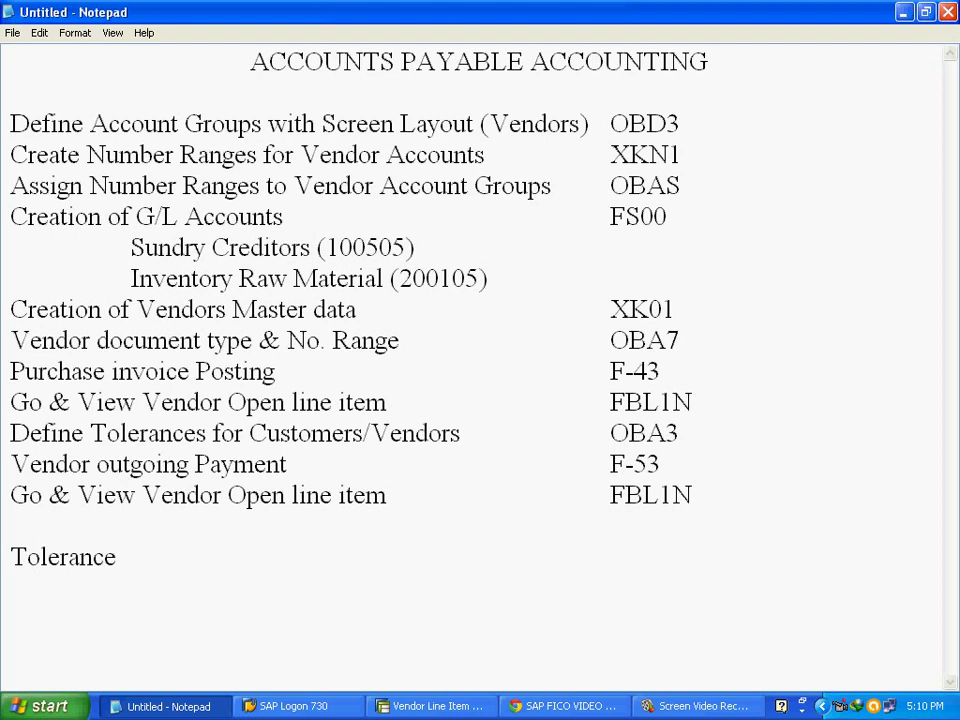
Complete the line below the list to read "Tolerance for customer/vendor this is Outstaning clearing purpose. we are using.".
type("fior")
key("BackSpace")
key("BackSpace")
type("or customer ")
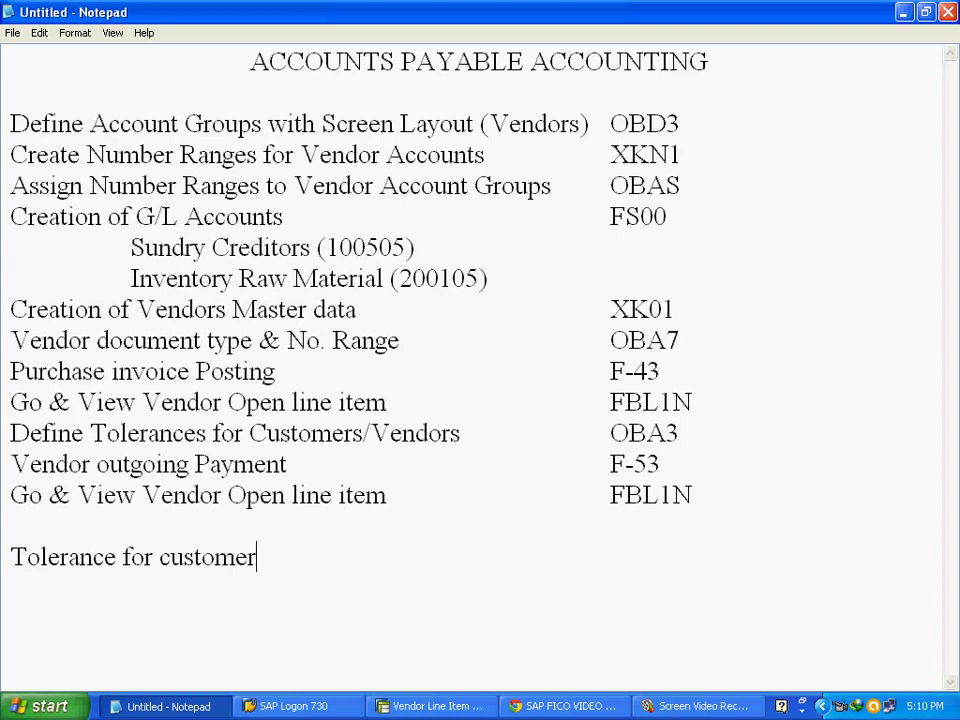
type("/vendor ")
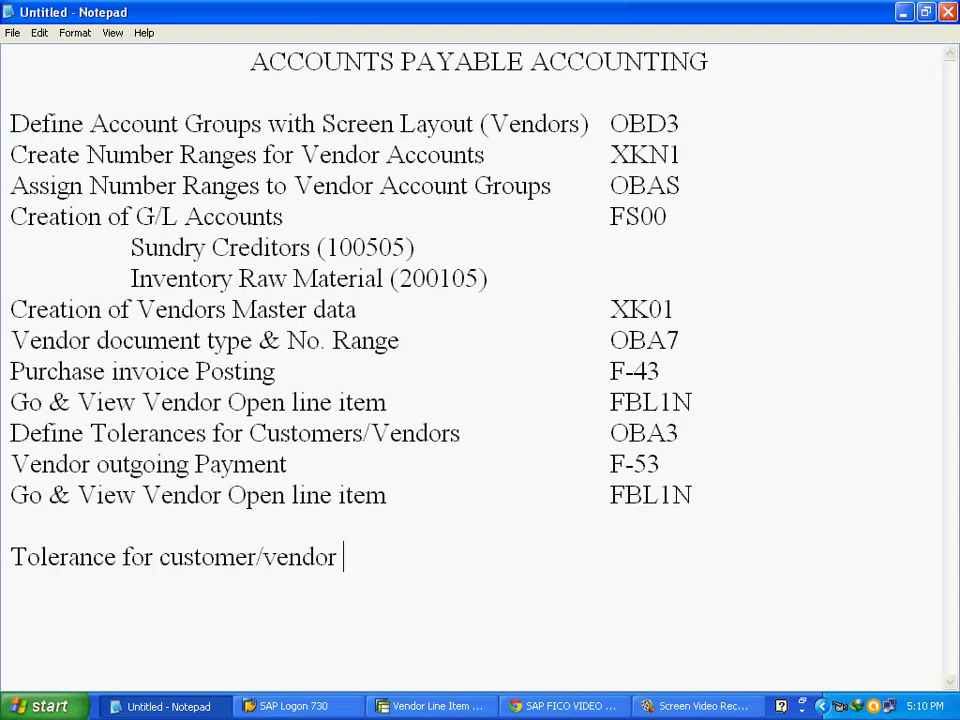
type("this is")
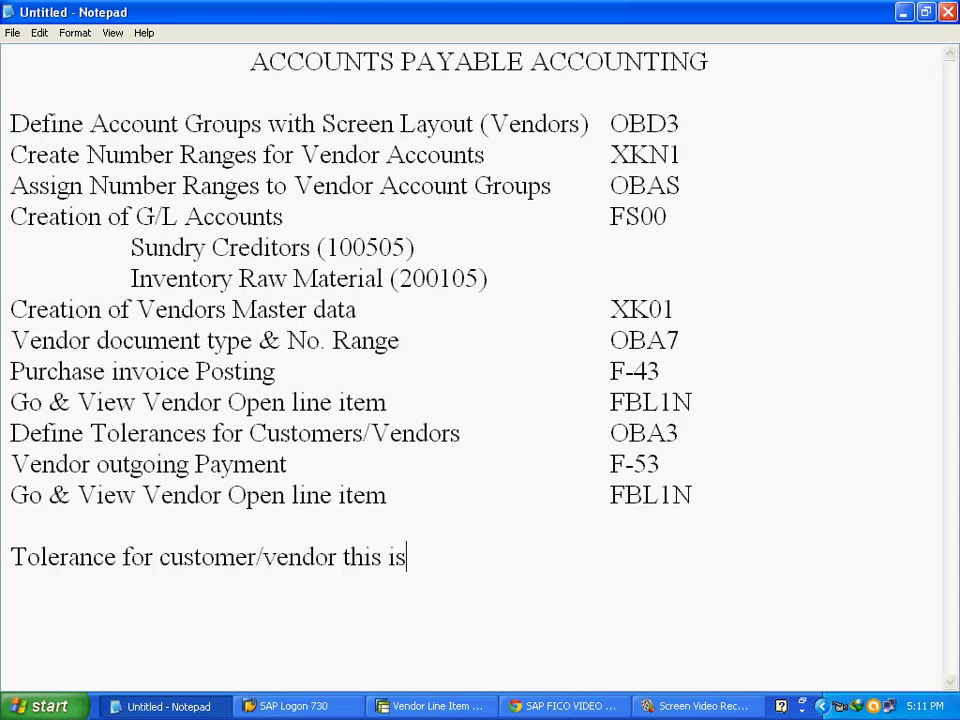
type(" Outstanin")
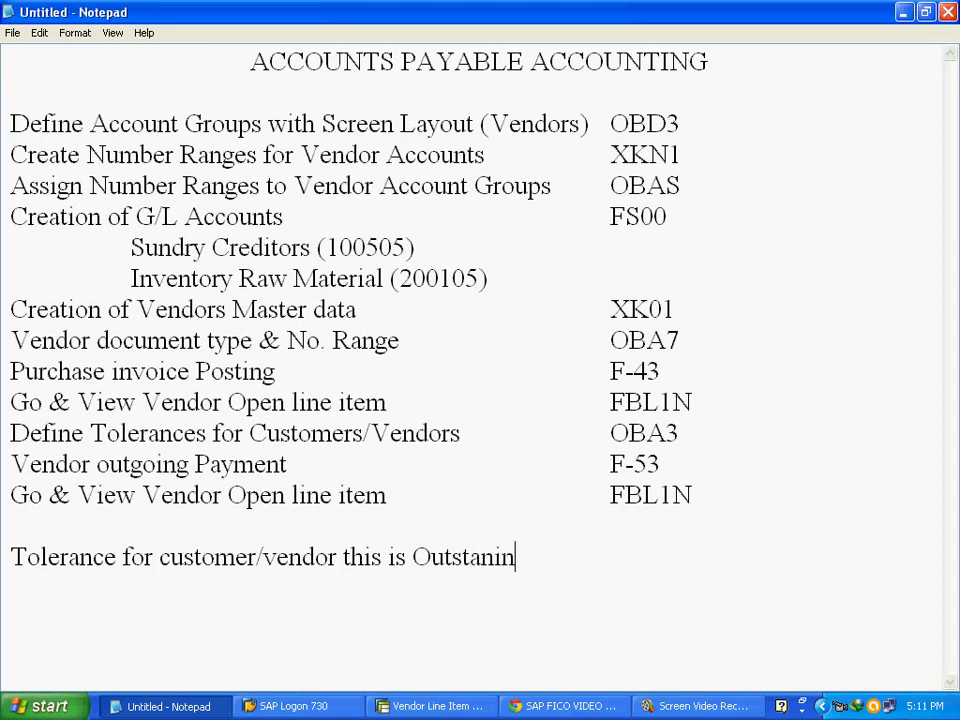
type("g clea")
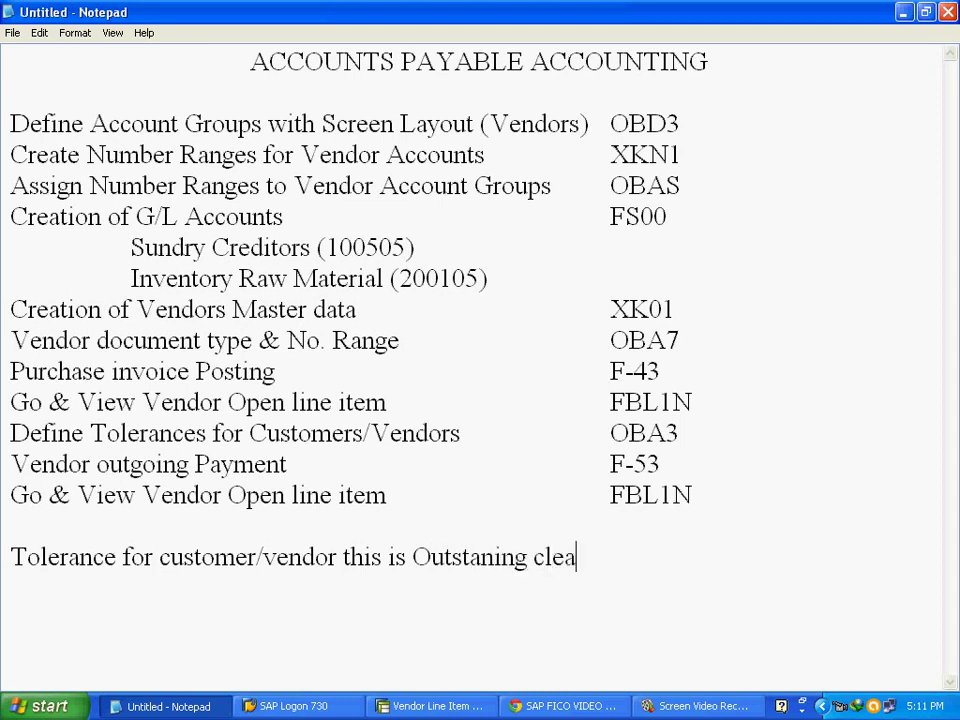
type("ring purpose")
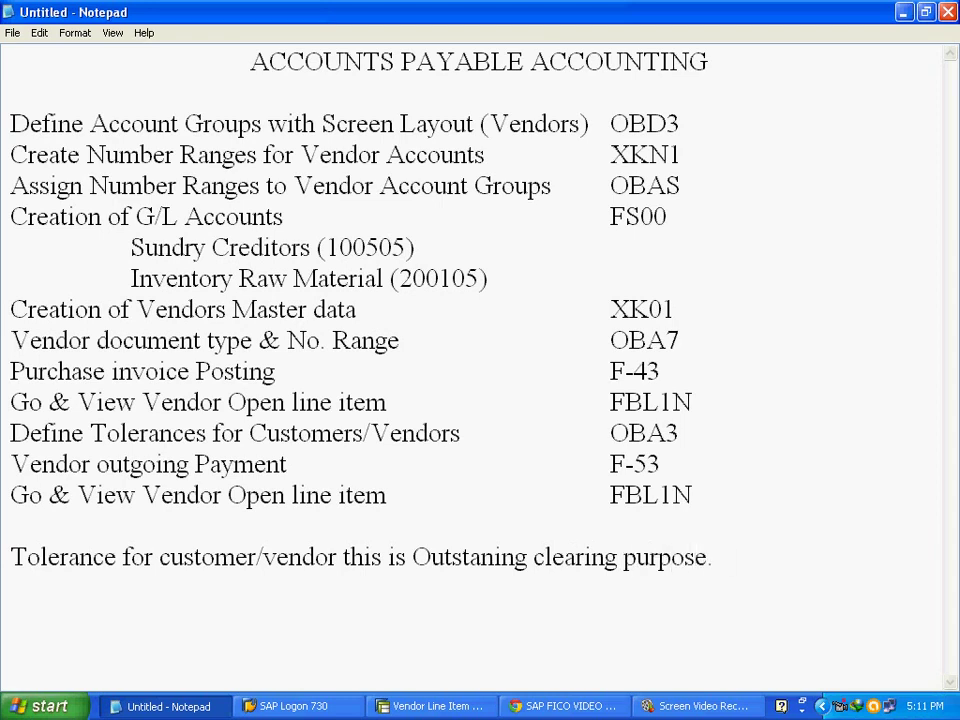
type(". we are ")
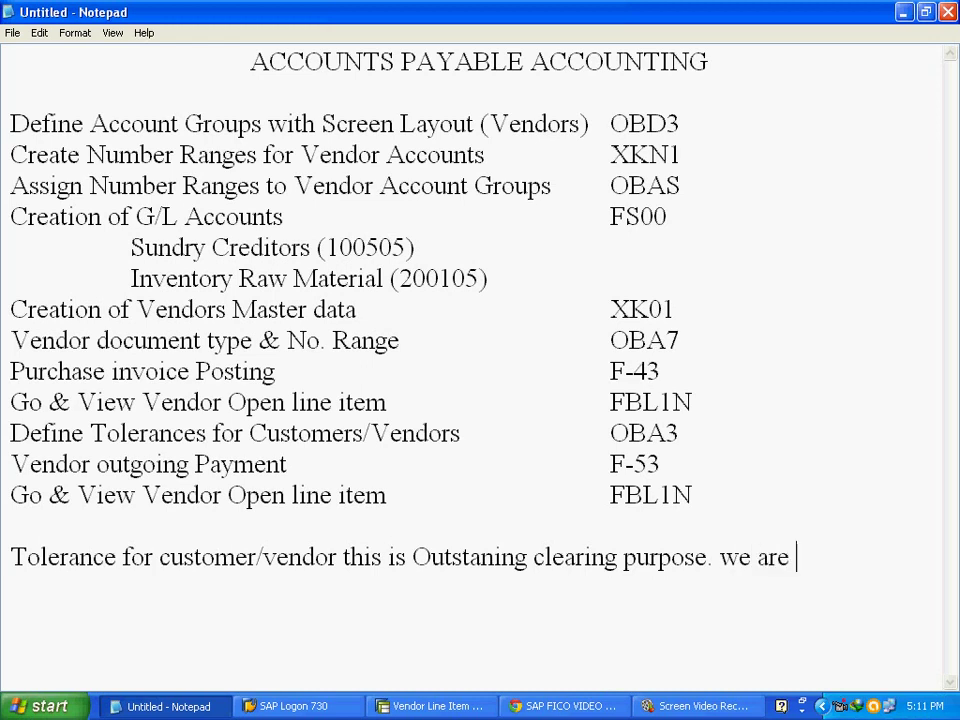
type("using.")
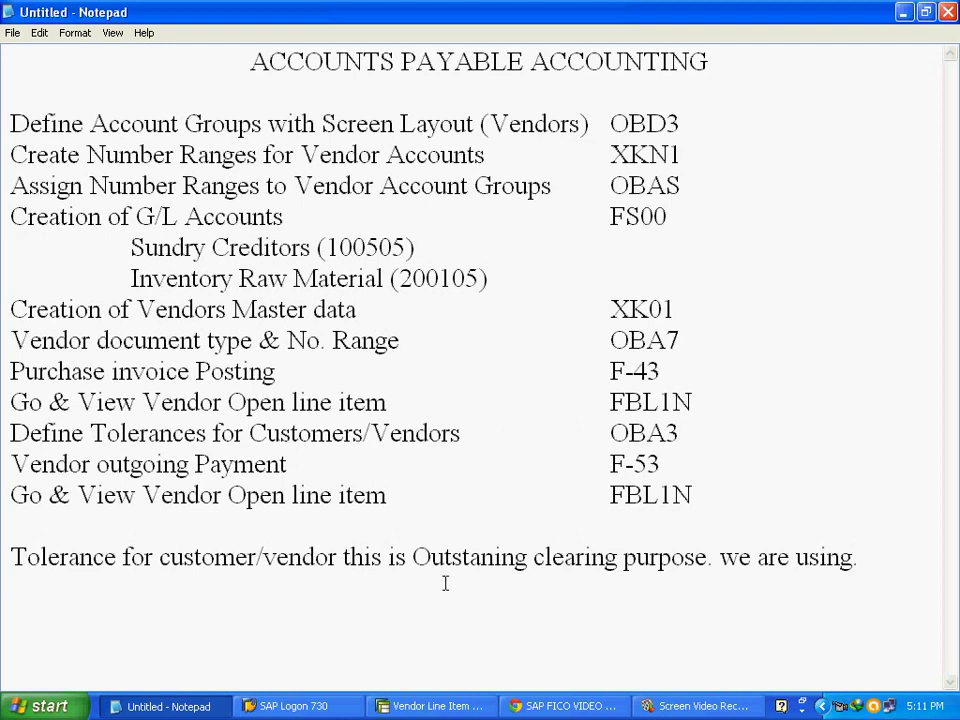
Add a second line below the tolerance note reading "this outstaning are customer & vendors.".
key("Return")
type("this out")
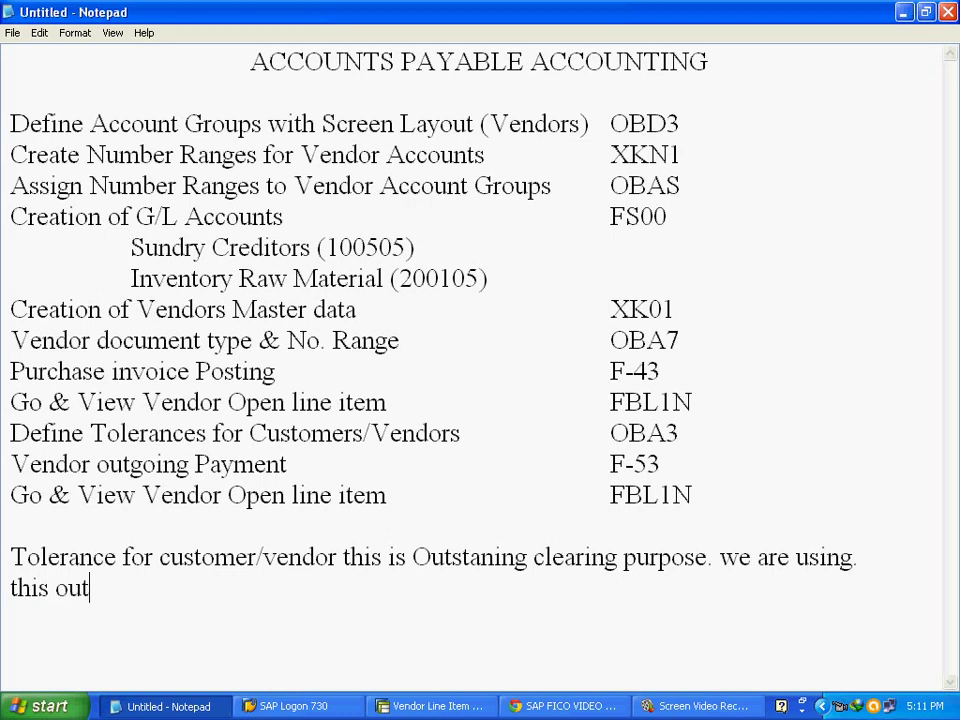
type("staning are")
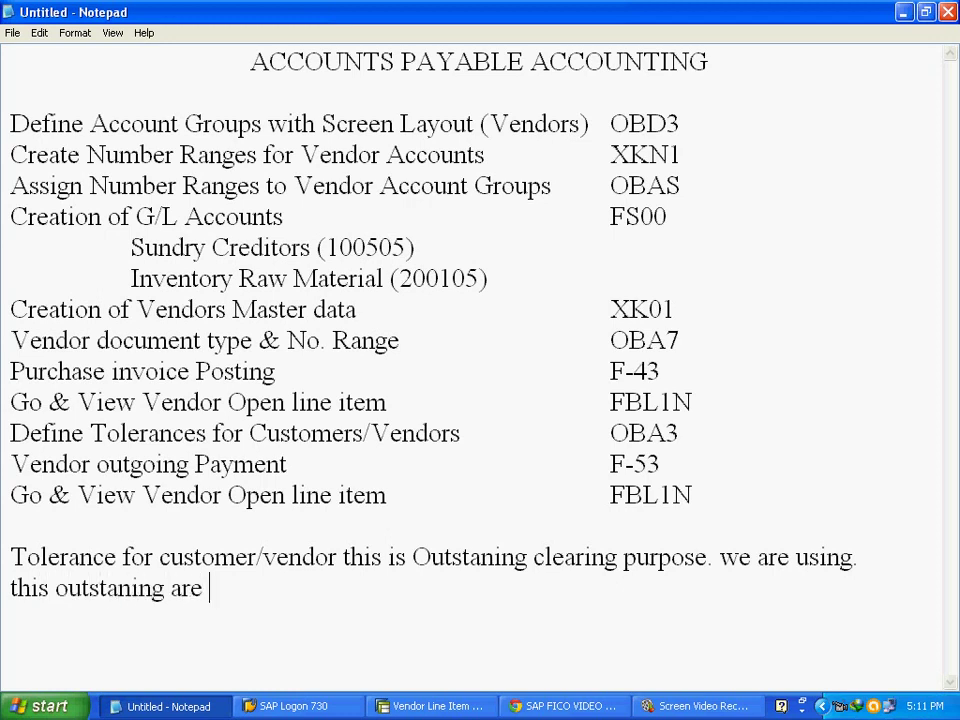
type(" customer")
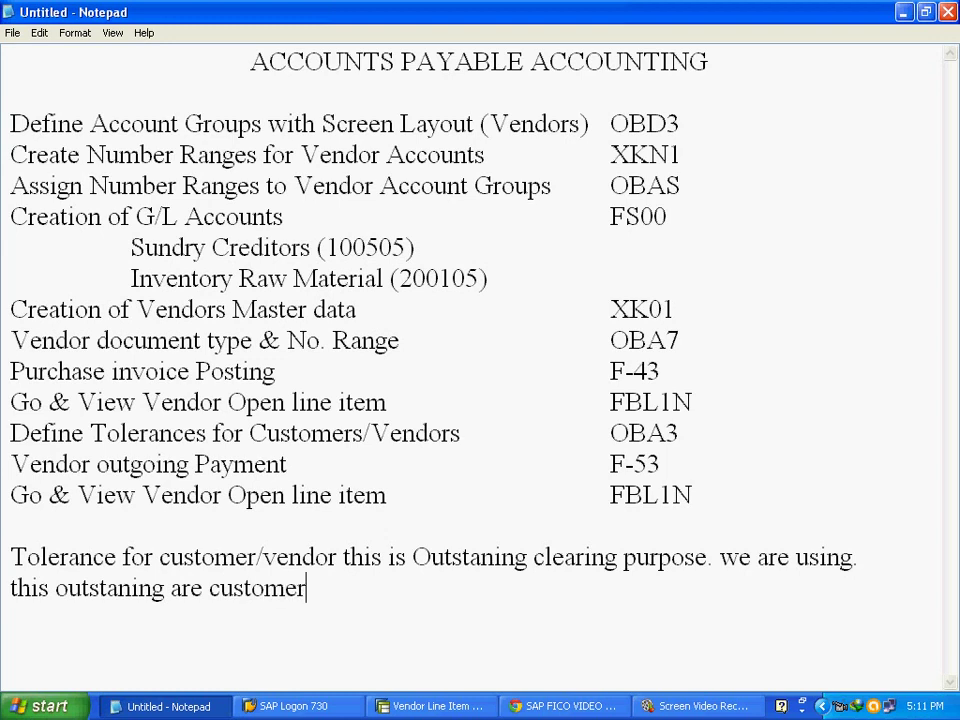
type(" & vendors.")
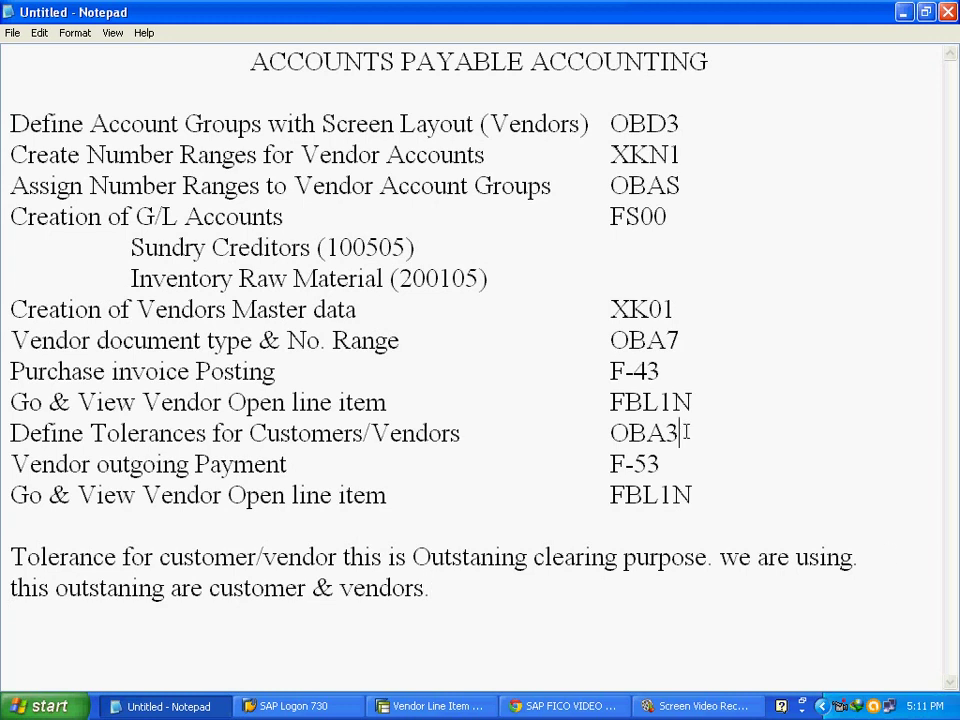
Highlight the Define Tolerances for Customers/Vendors entry, switch to SAP and display the Customizing Implementation Guide with transaction /nspro.
left_click_drag(679, 433, 22, 462)
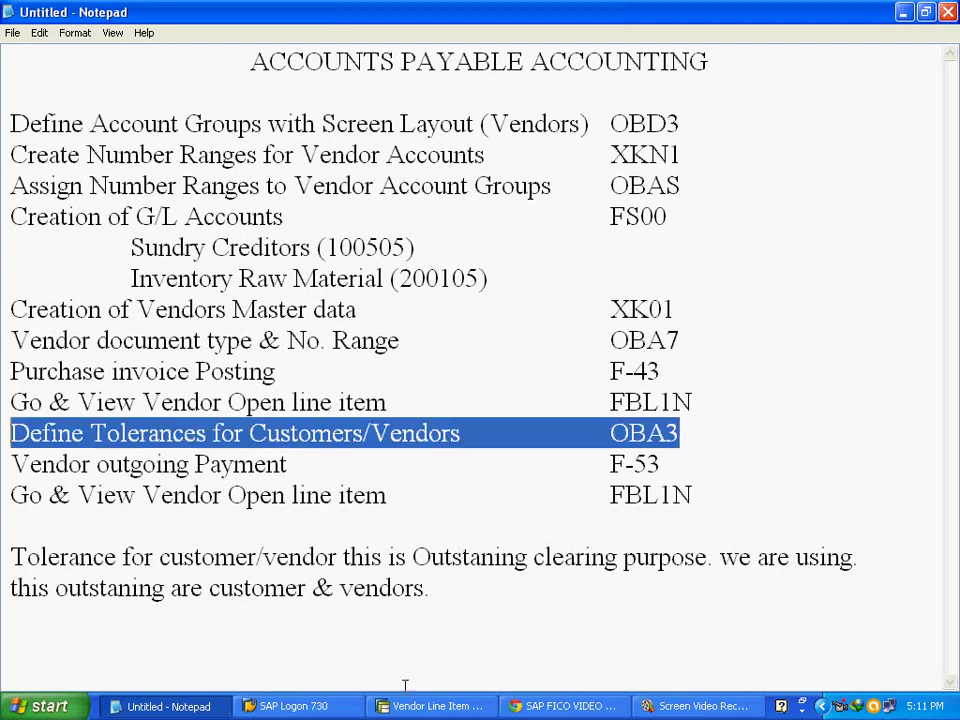
left_click(440, 706)
left_click(108, 52)
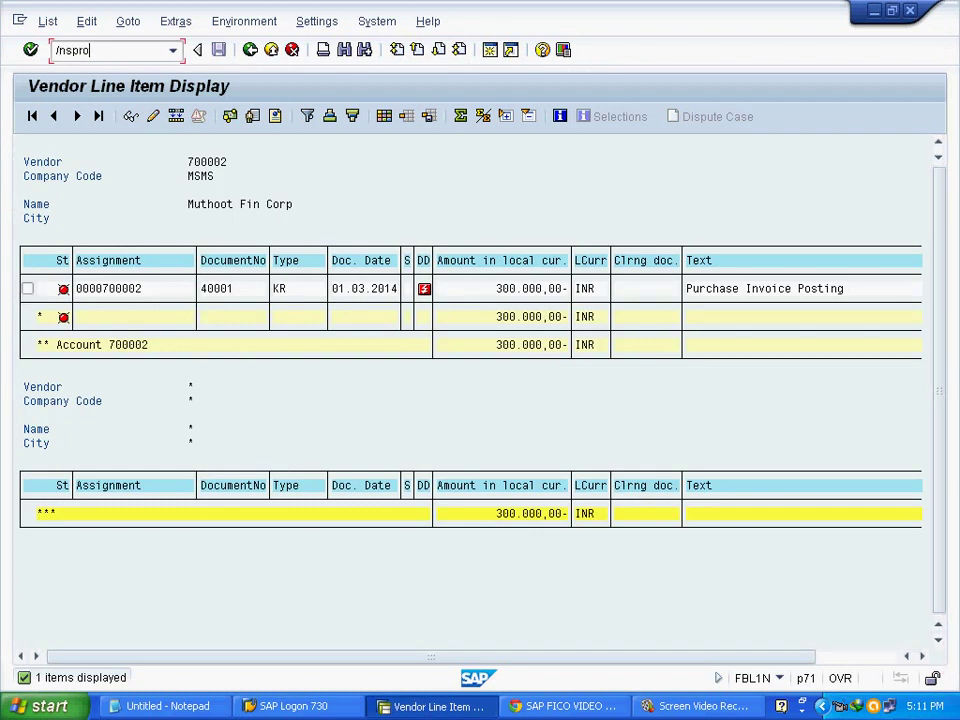
key("shift+Home")
key("BackSpace")
type("/nspro")
key("Return")
left_click(128, 130)
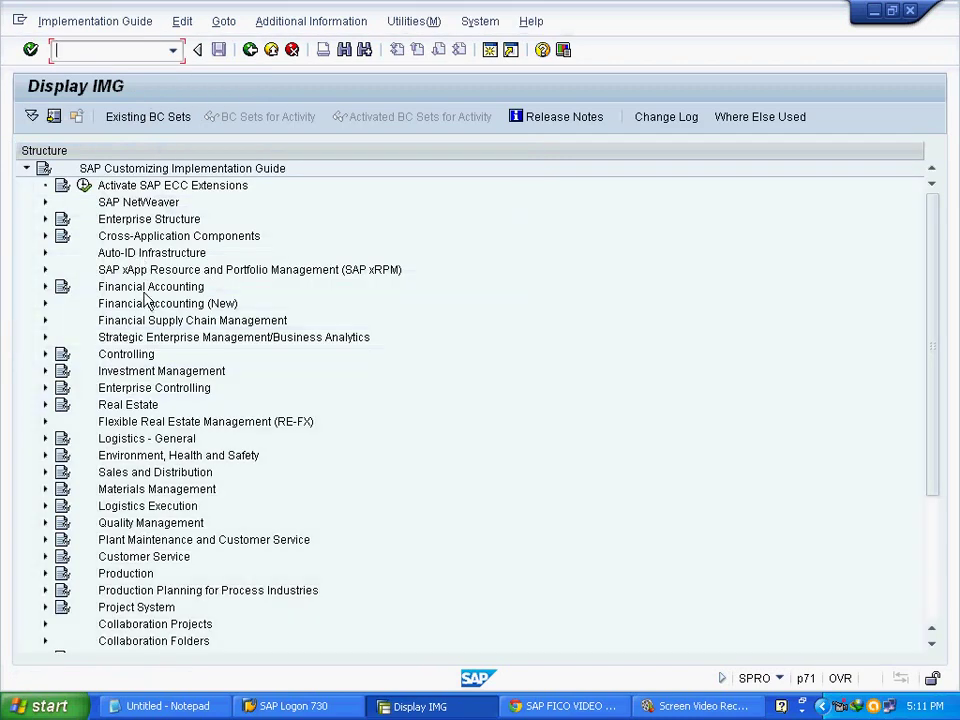
Expand Financial Accounting, Accounts Receivable and Accounts Payable, down to Business Transactions in the implementation guide.
left_click(140, 287)
left_click(45, 289)
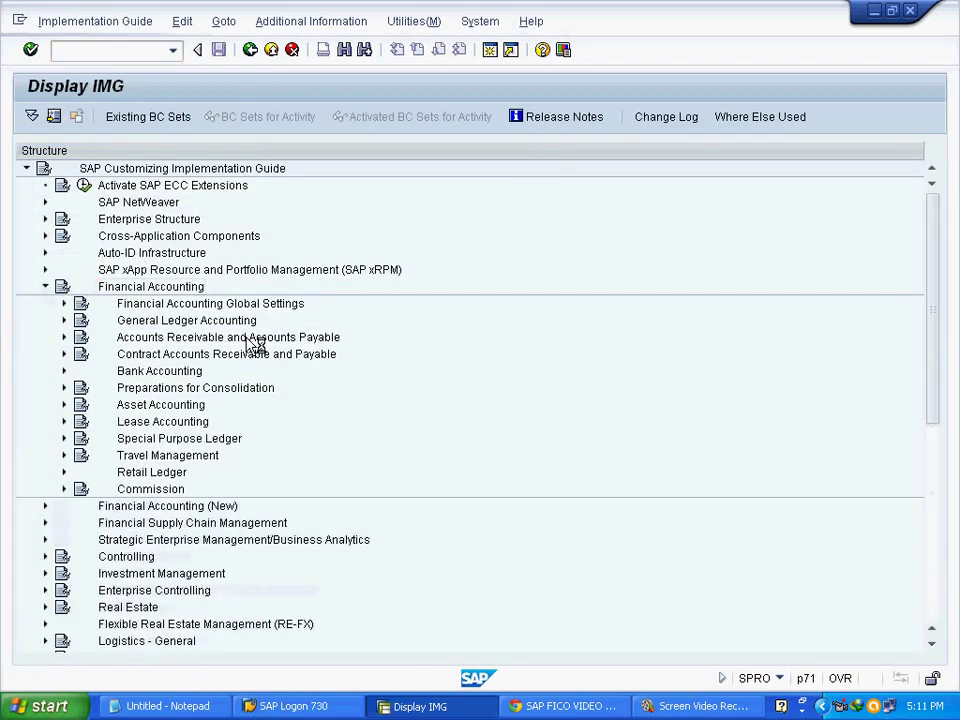
left_click(336, 340)
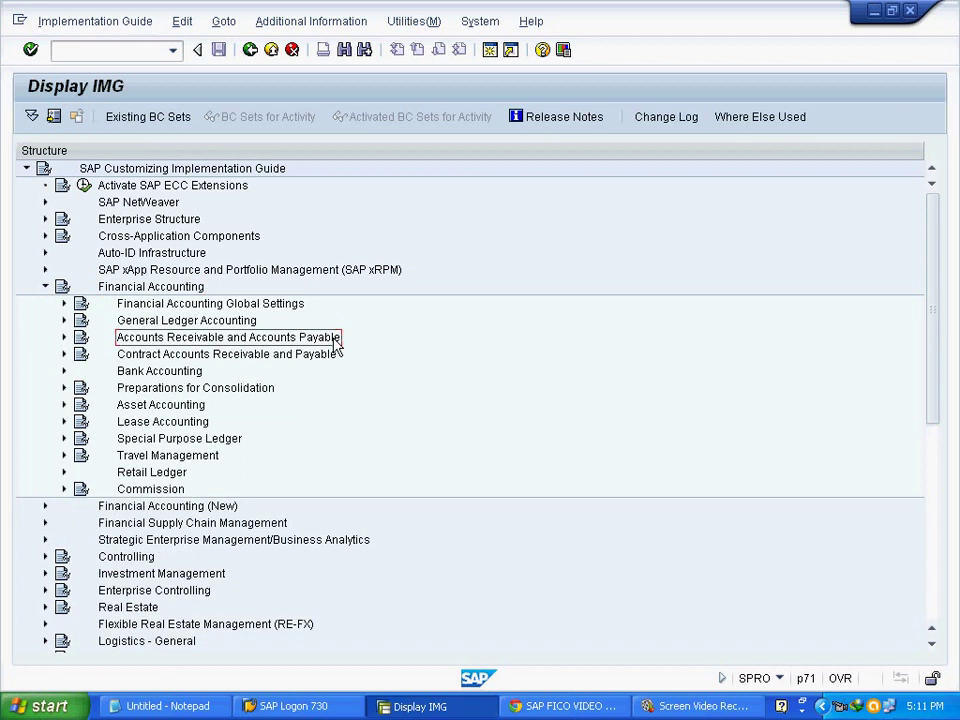
left_click(64, 337)
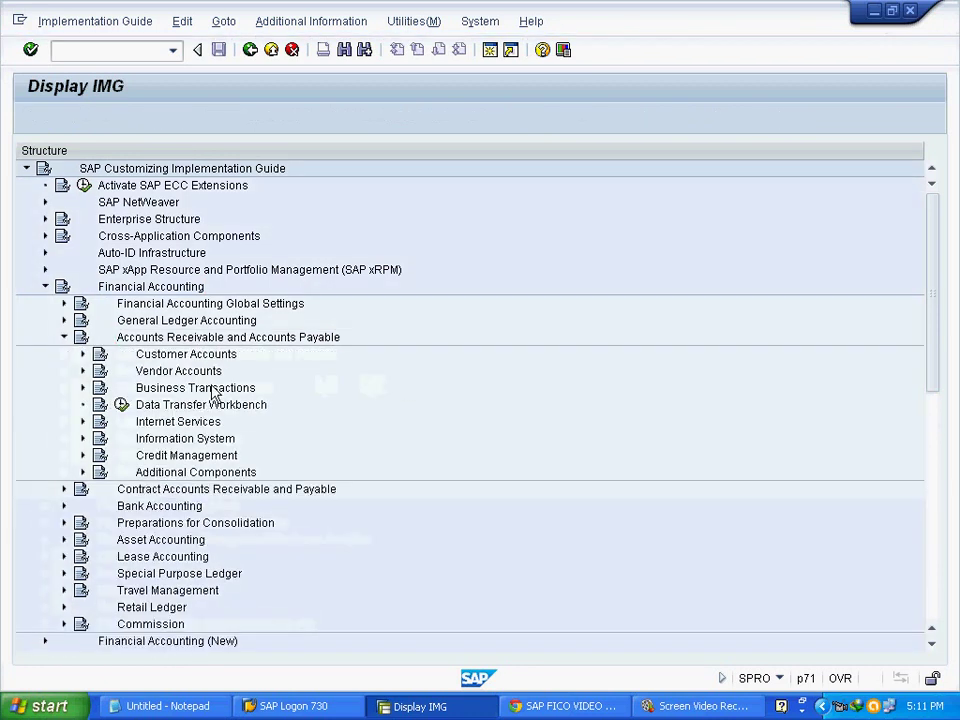
left_click(138, 374)
left_click(205, 390)
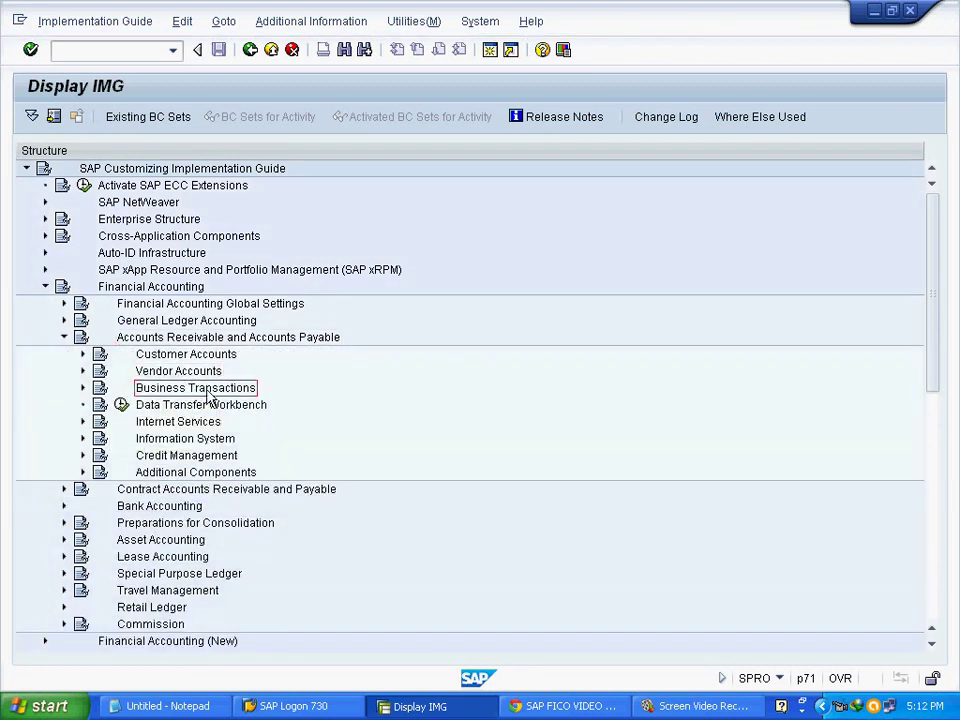
left_click(84, 389)
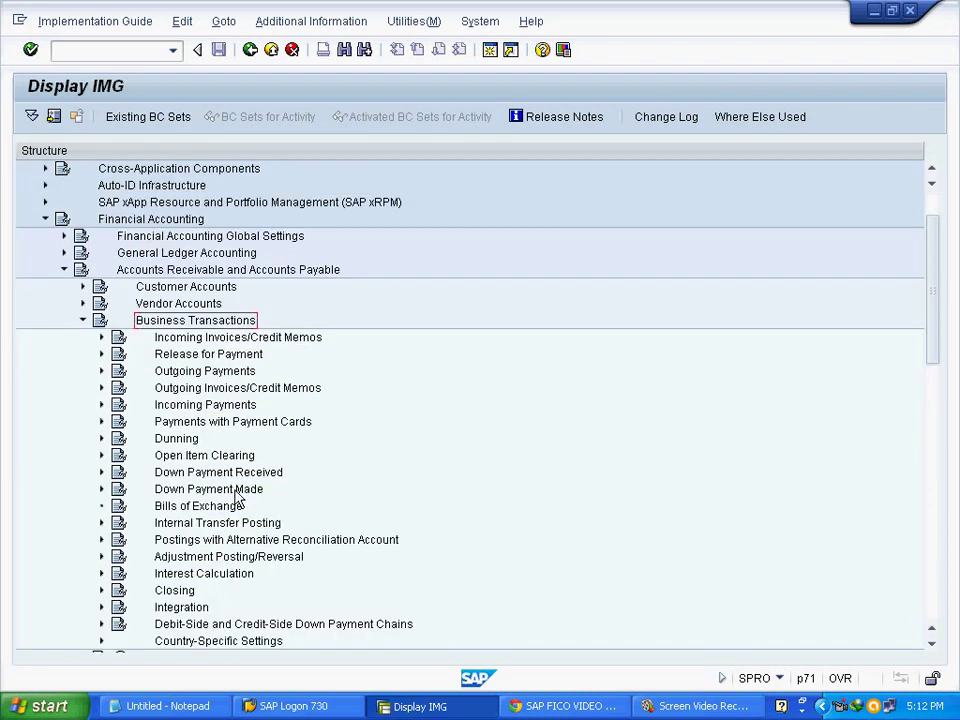
Expand Open Item Clearing and Clearing Differences, and open the activity Define Tolerances for Customers/Vendors.
left_click(220, 456)
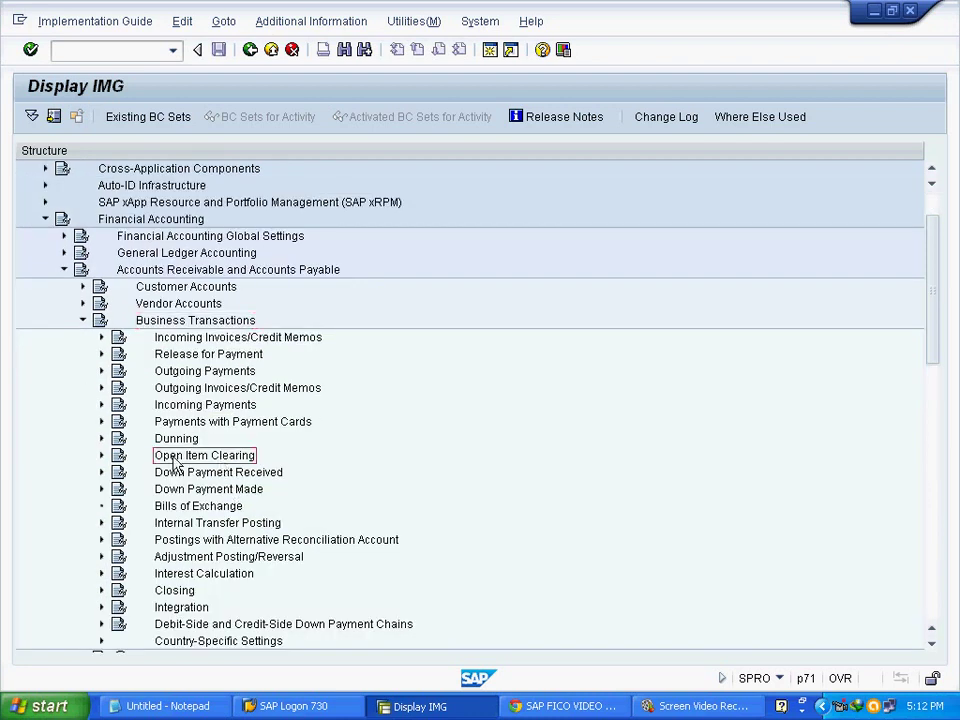
left_click(101, 456)
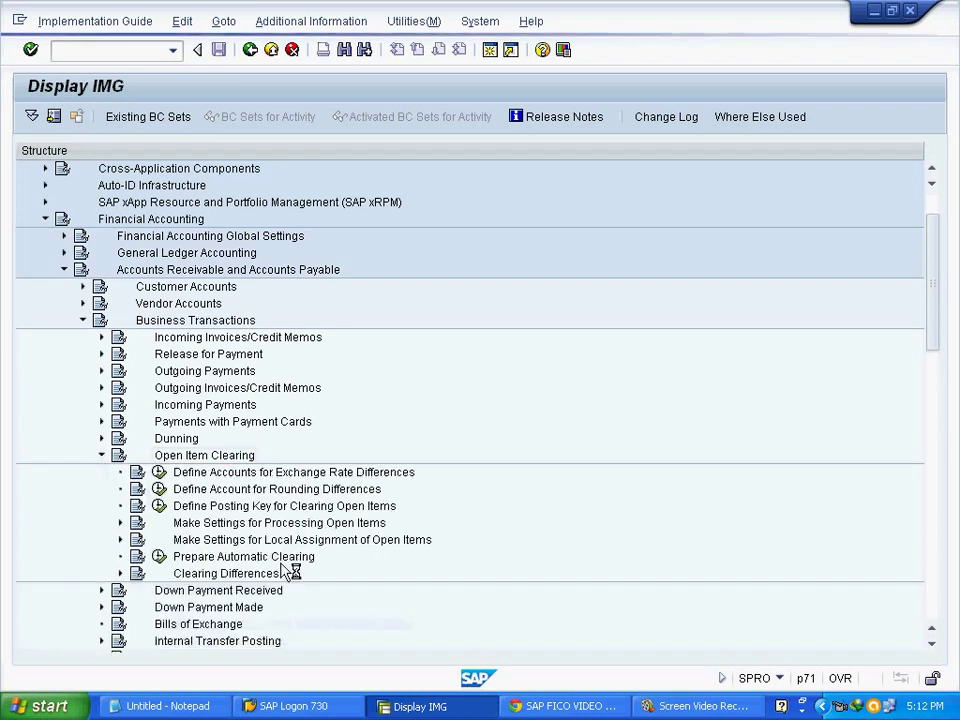
left_click(218, 577)
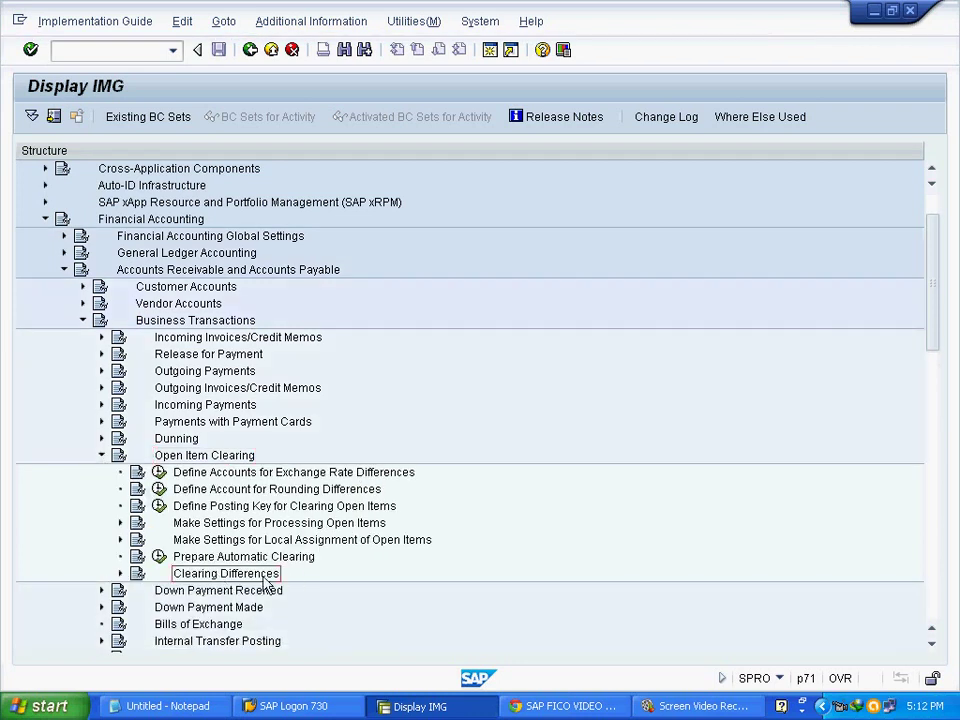
left_click(120, 573)
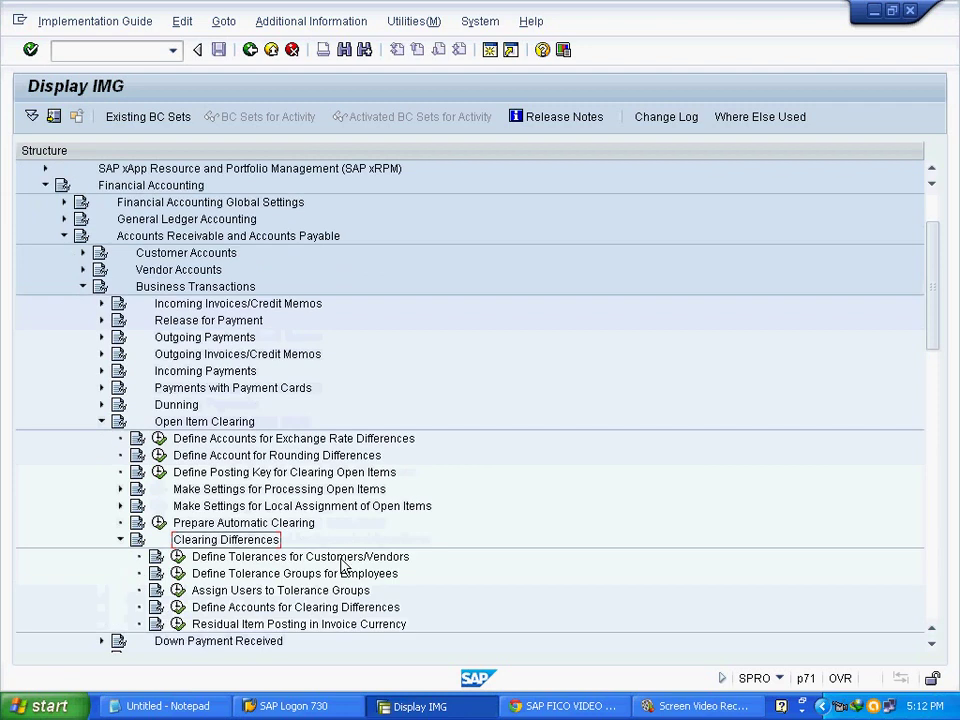
left_click(245, 559)
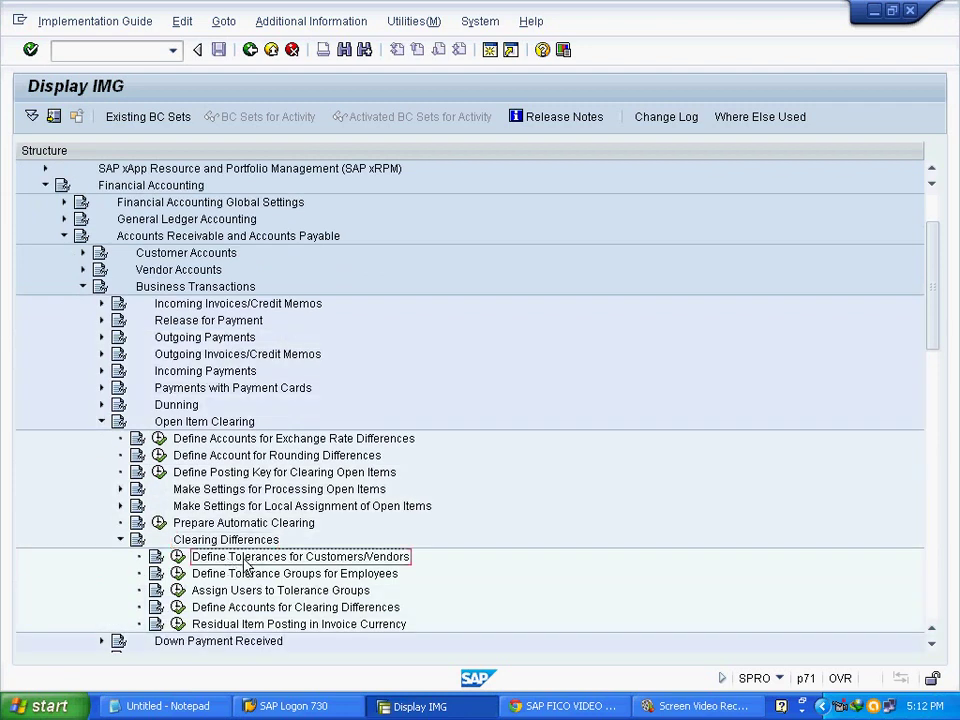
left_click(176, 558)
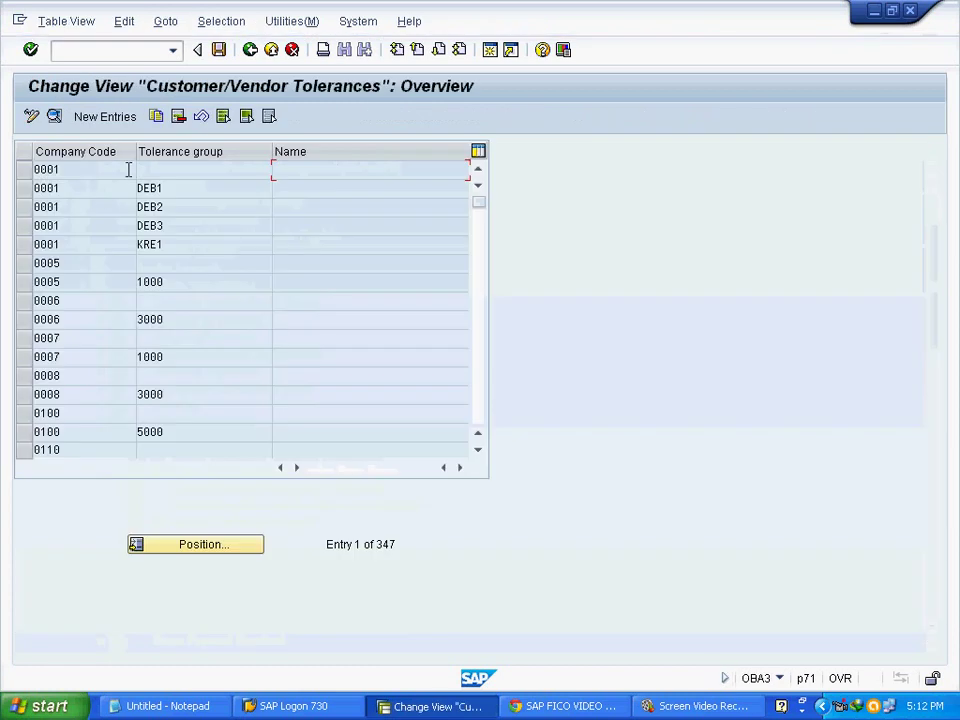
Create a new tolerance entry for company code MSMS named "Tolerance for MSMS" and save it in customizing request ECCK900623.
left_click(112, 127)
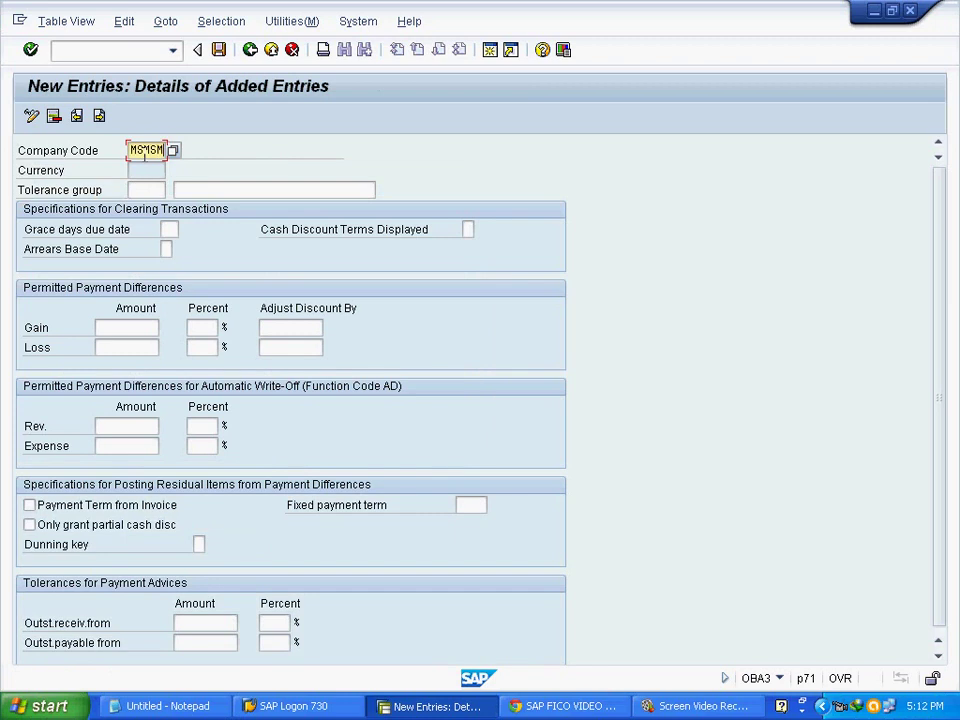
left_click(233, 194)
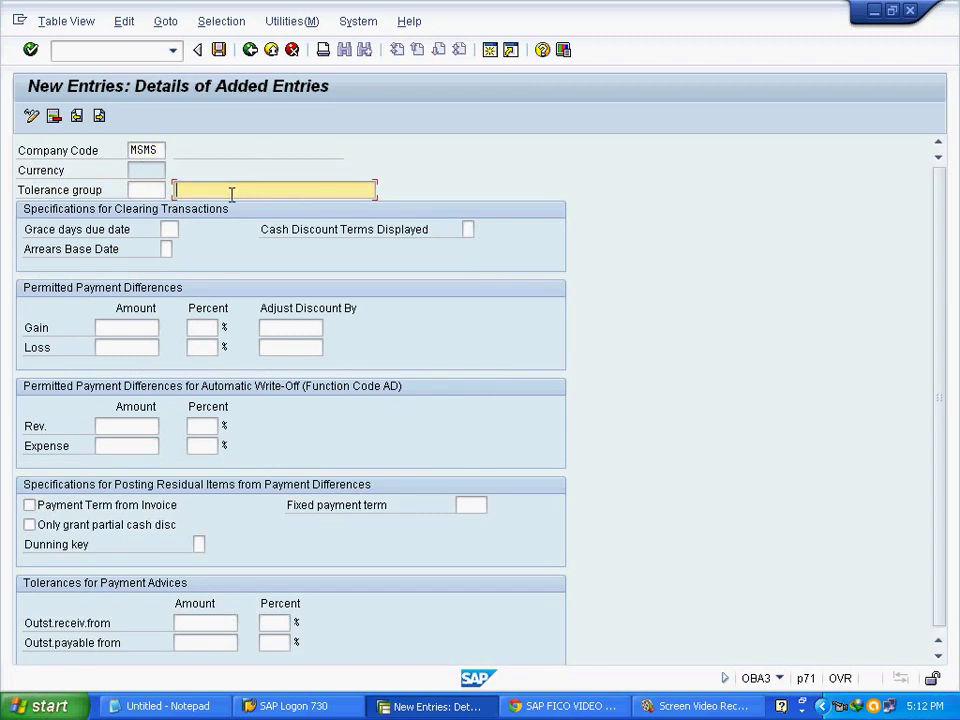
type("tOL")
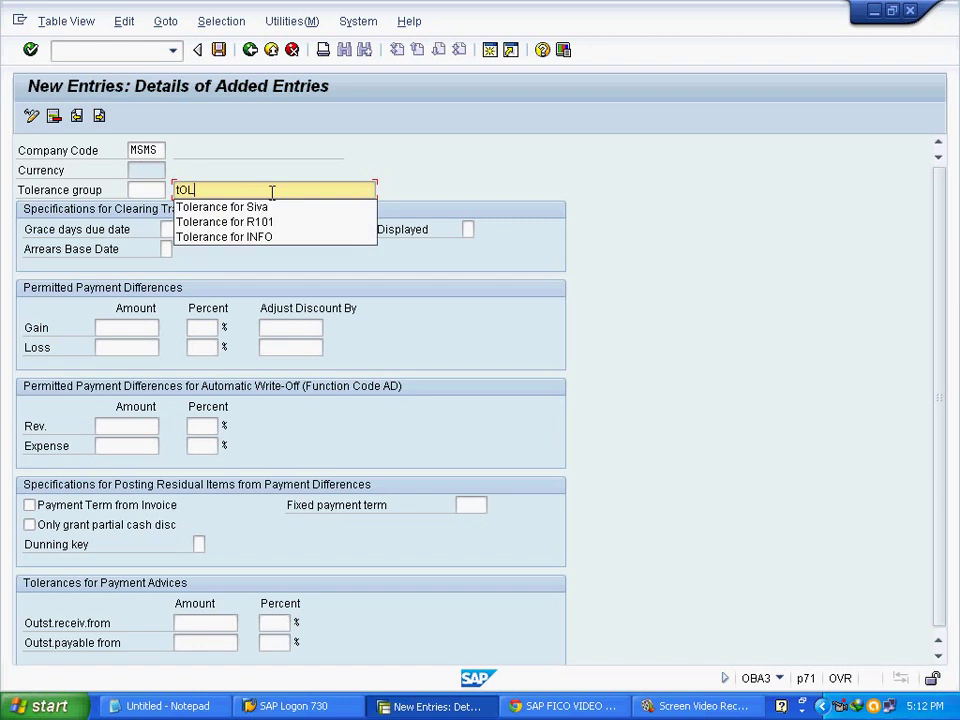
key("Down")
key("Return")
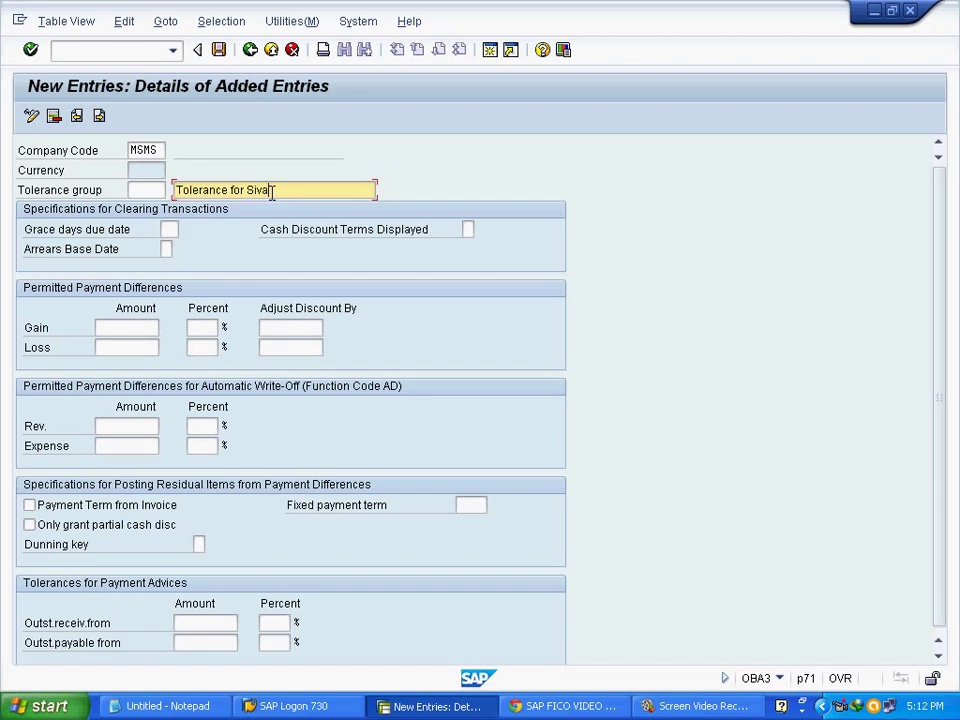
double_click(271, 193)
type("m")
key("BackSpace")
type("MSMS")
left_click(218, 49)
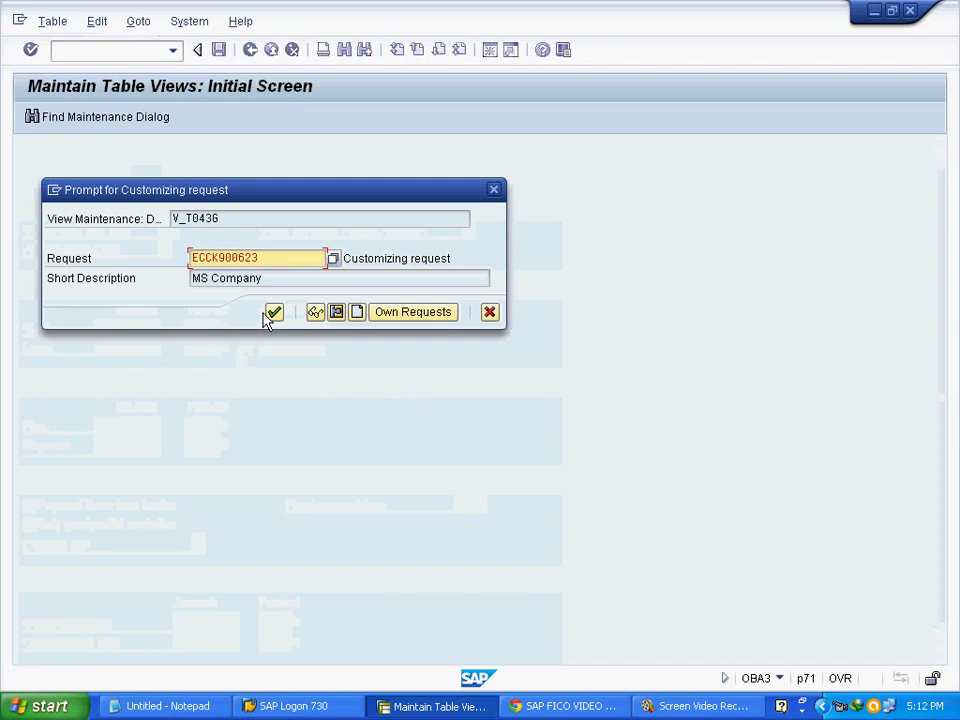
left_click(274, 312)
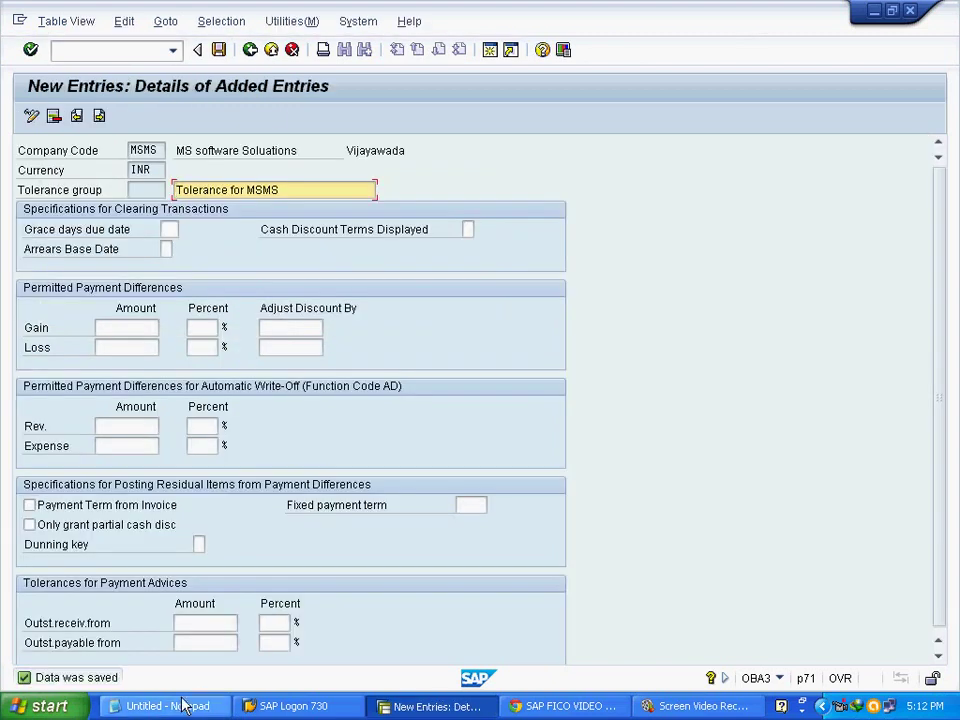
Highlight the Vendor outgoing Payment F-53 entry in Notepad, switch back to SAP and return to the Easy Access menu with /N.
left_click(236, 704)
left_click_drag(705, 467, 5, 465)
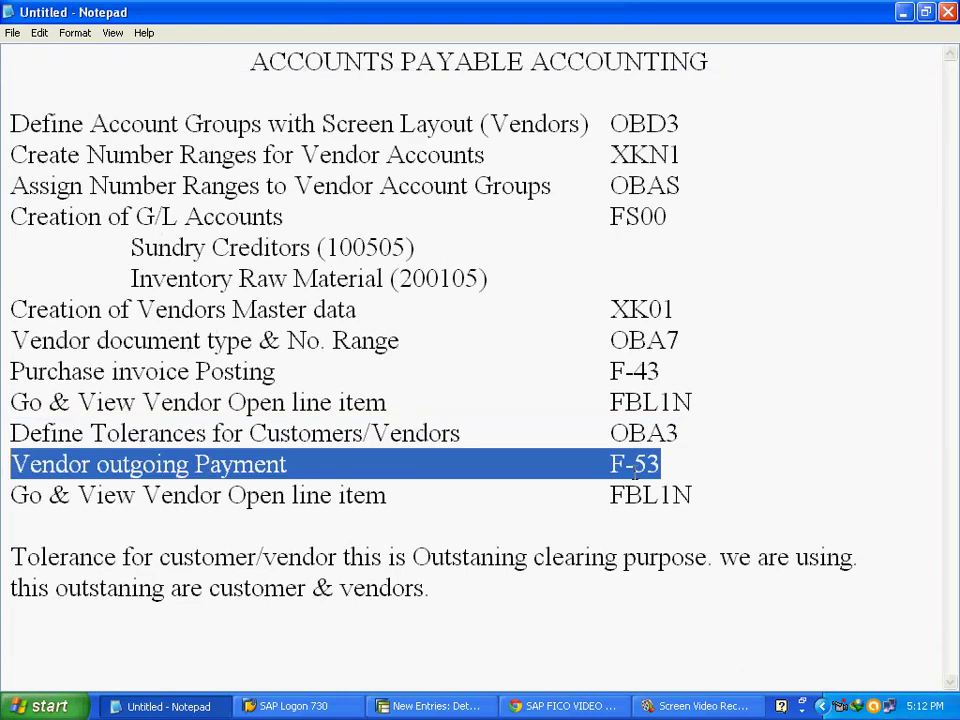
left_click(665, 468)
left_click(430, 706)
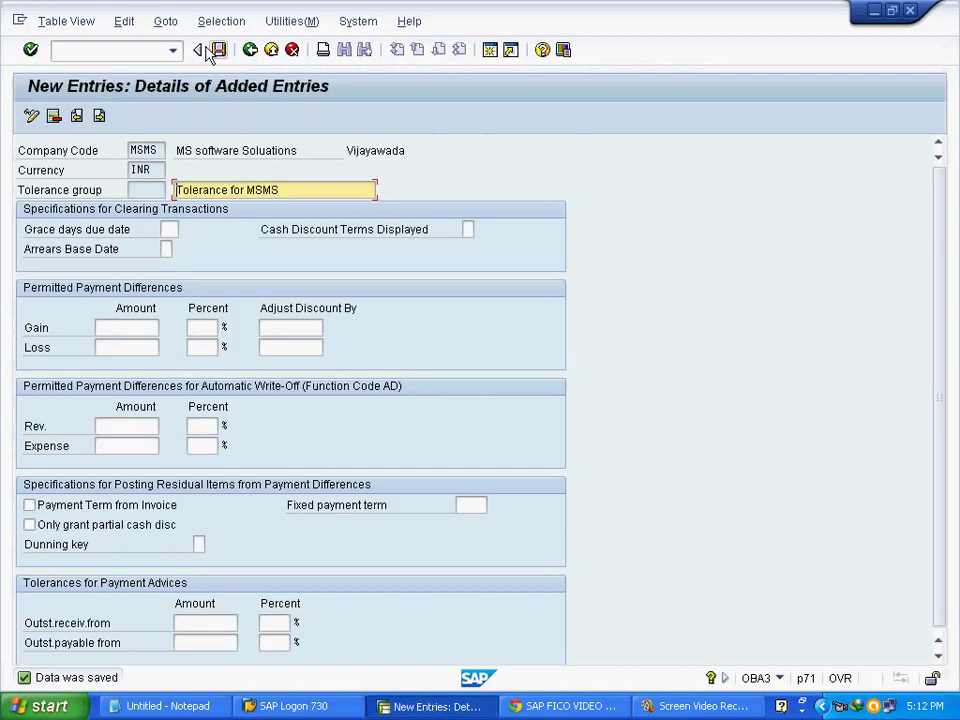
type("/N")
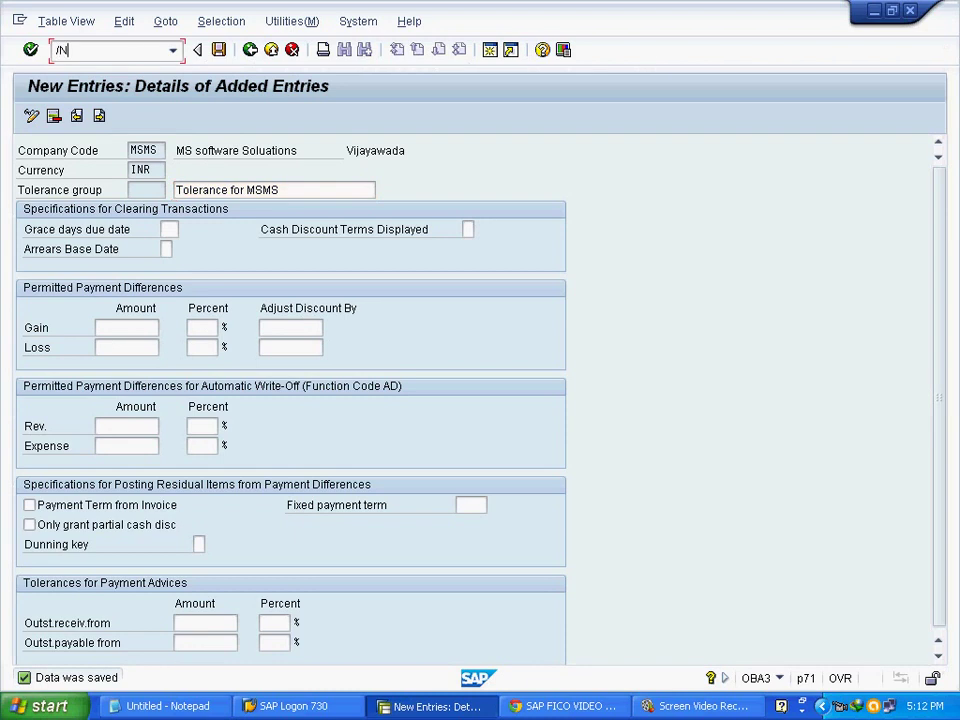
key("Return")
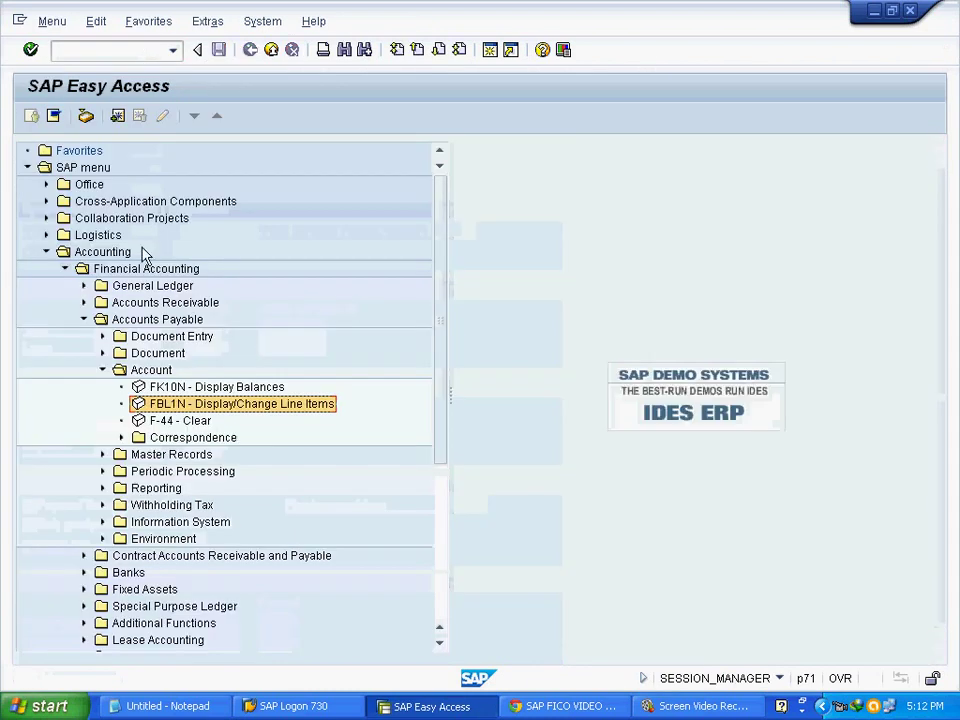
Collapse the Account folder and select Accounts Payable under Accounting and Financial Accounting in the SAP menu.
left_click(102, 370)
left_click(96, 320)
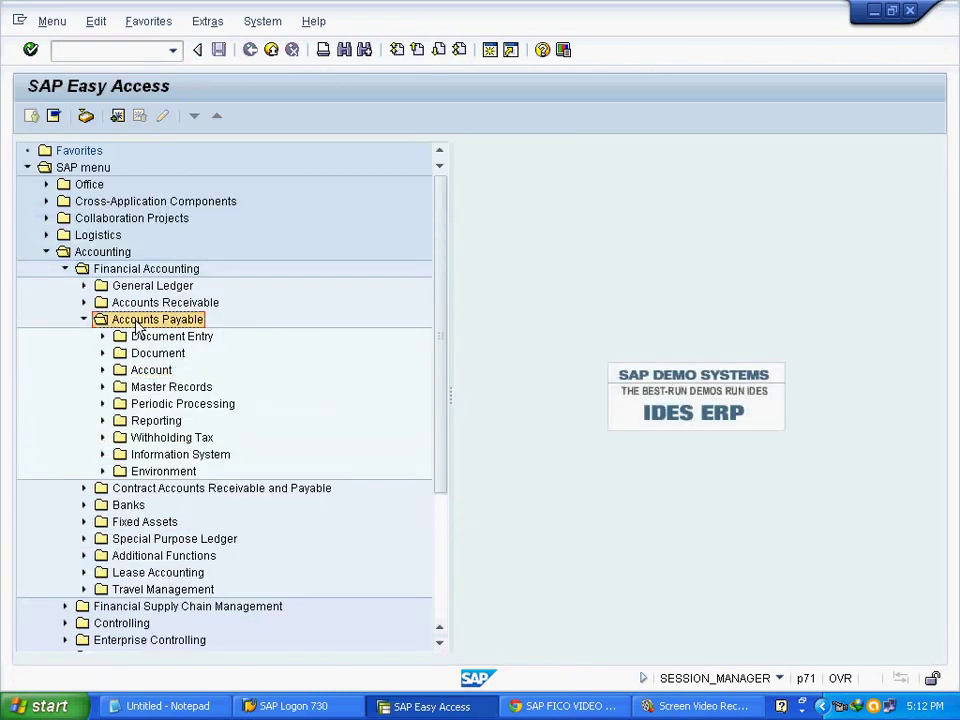
left_click(100, 253)
left_click(84, 320)
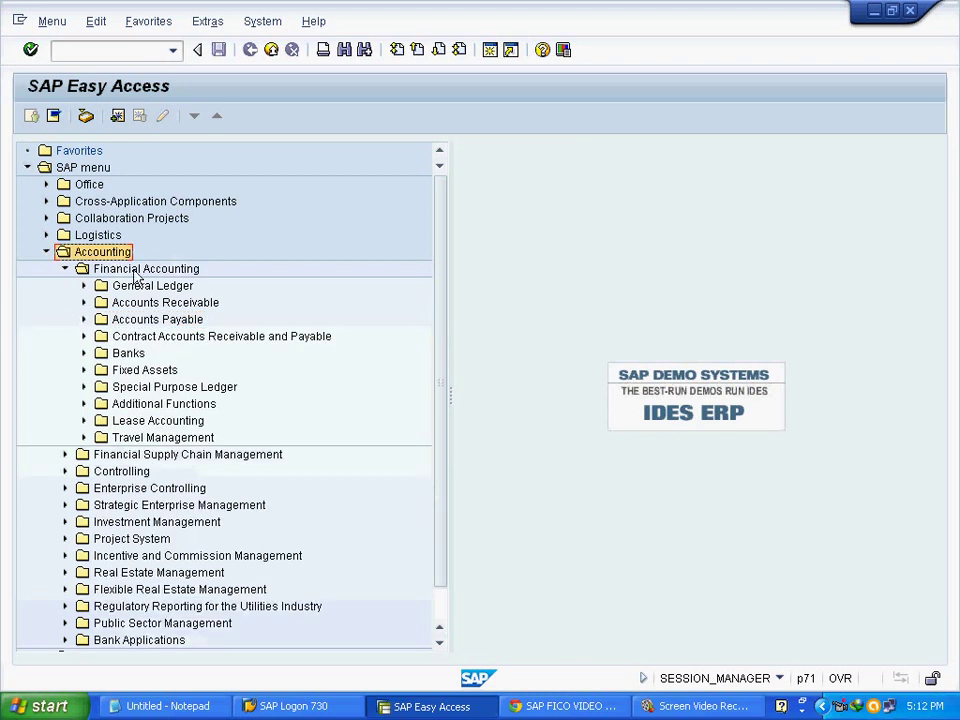
left_click(150, 270)
left_click(84, 319)
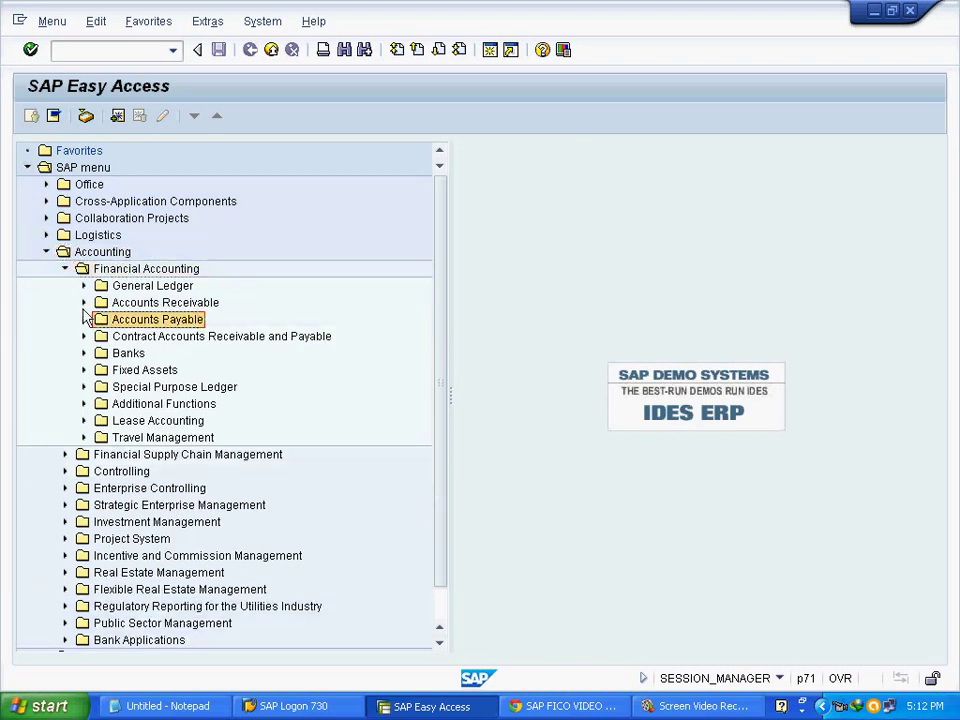
Expand Document Entry and Outgoing Payment under Accounts Payable, and open transaction F-53 - Post.
left_click(180, 338)
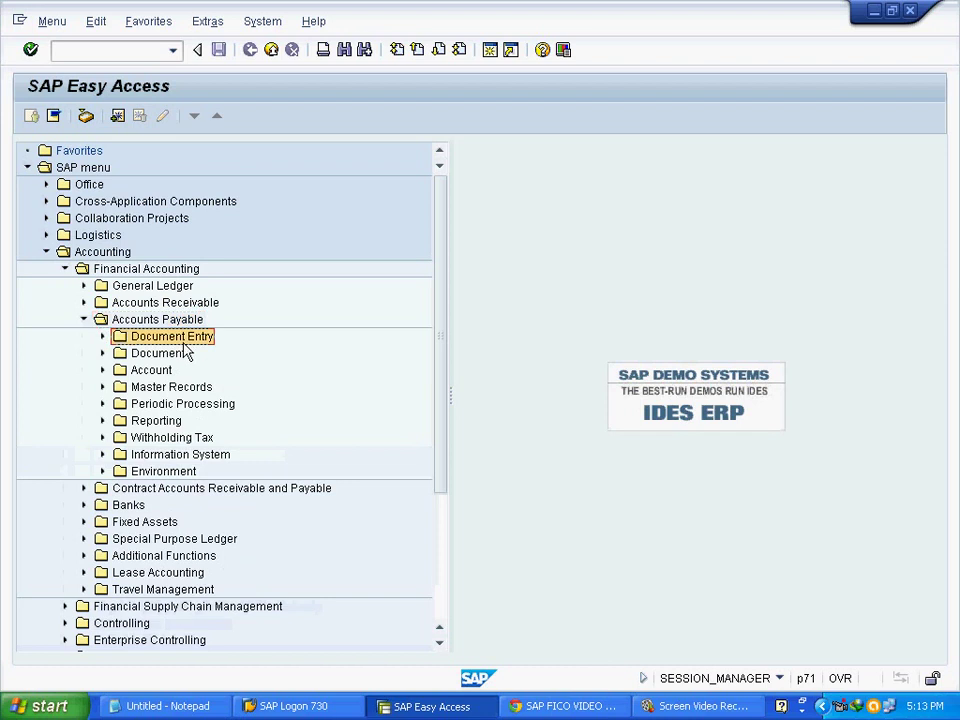
left_click(102, 336)
left_click(193, 522)
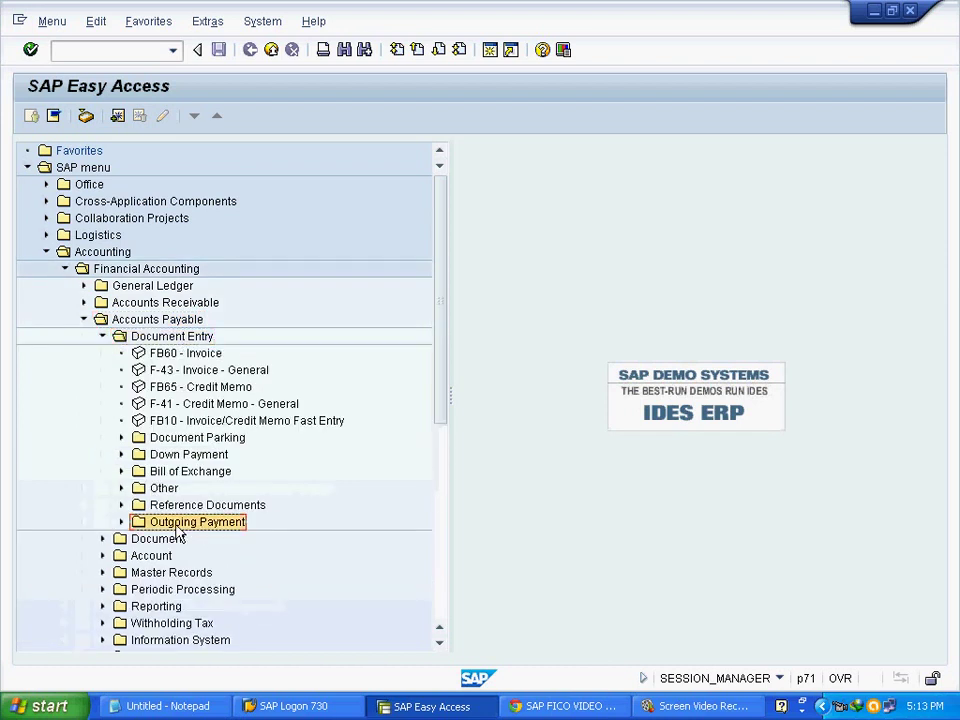
left_click(121, 523)
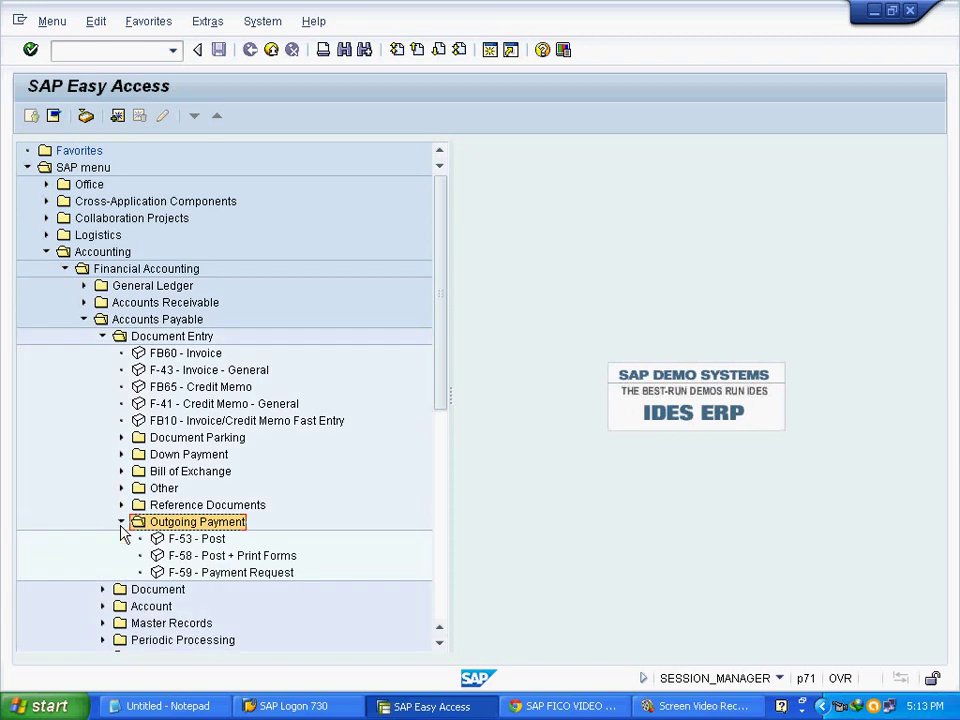
left_click(222, 540)
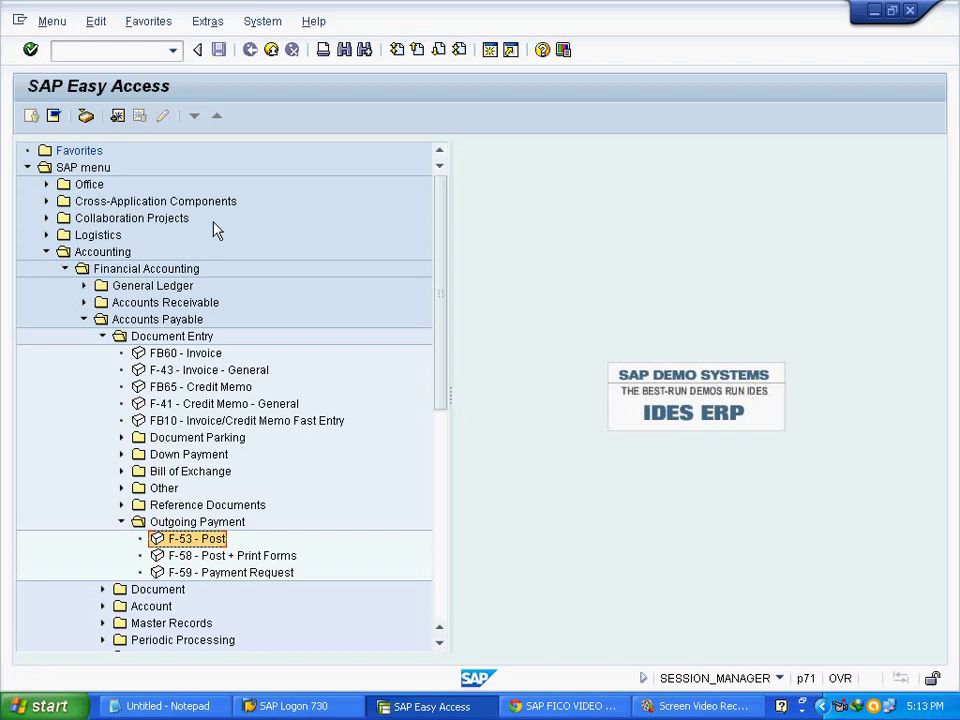
double_click(184, 541)
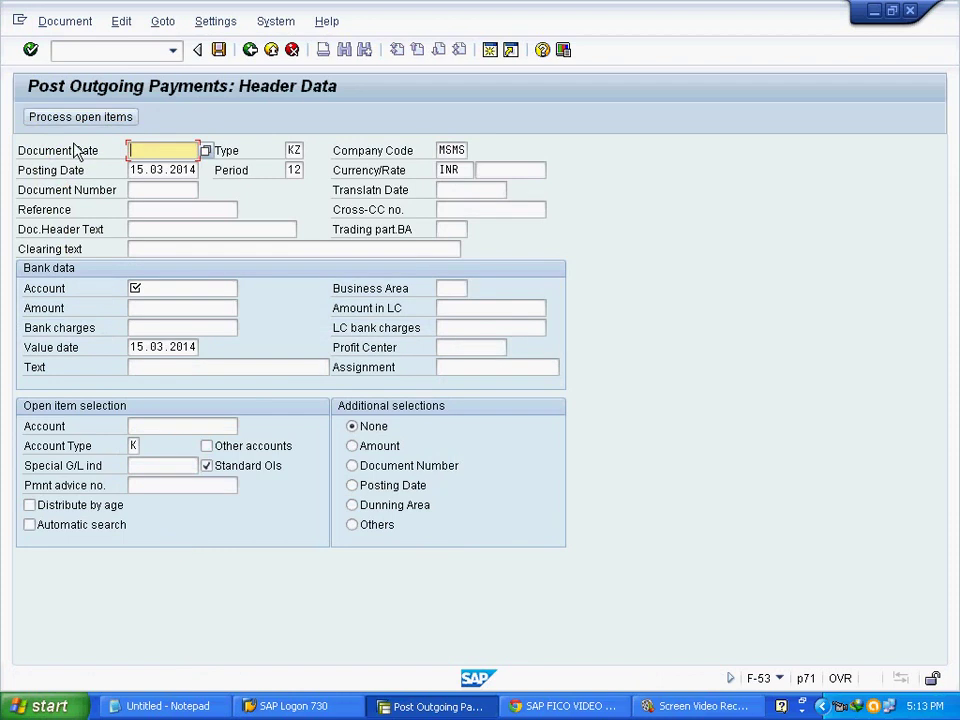
Set the document date of the outgoing payment to 14.03.2014 from the calendar.
left_click(98, 152)
left_click(174, 150)
left_click(205, 151)
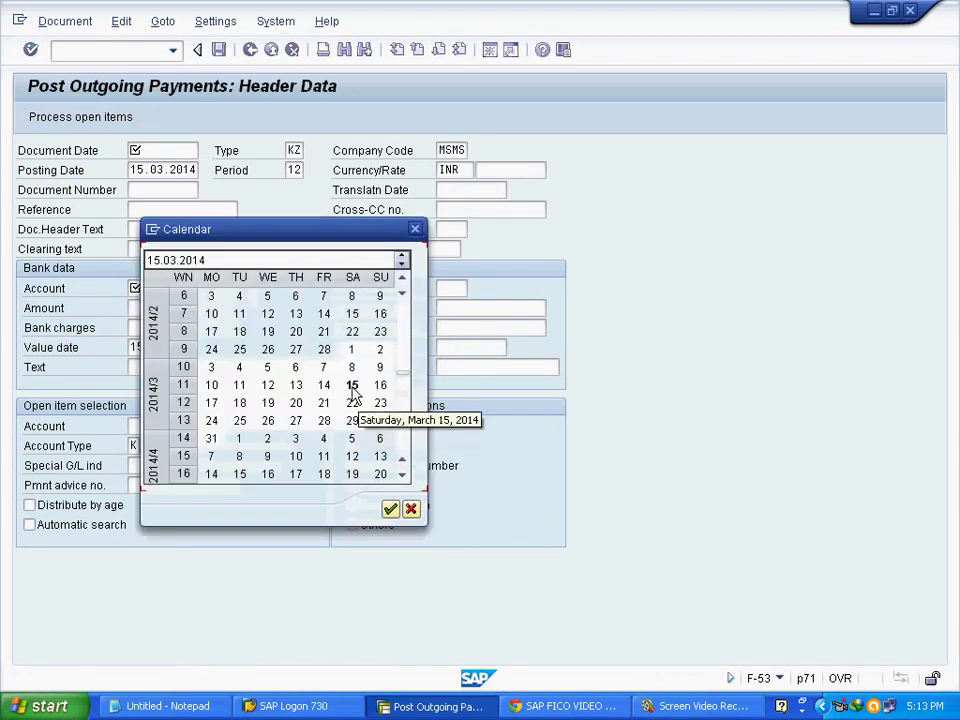
double_click(324, 385)
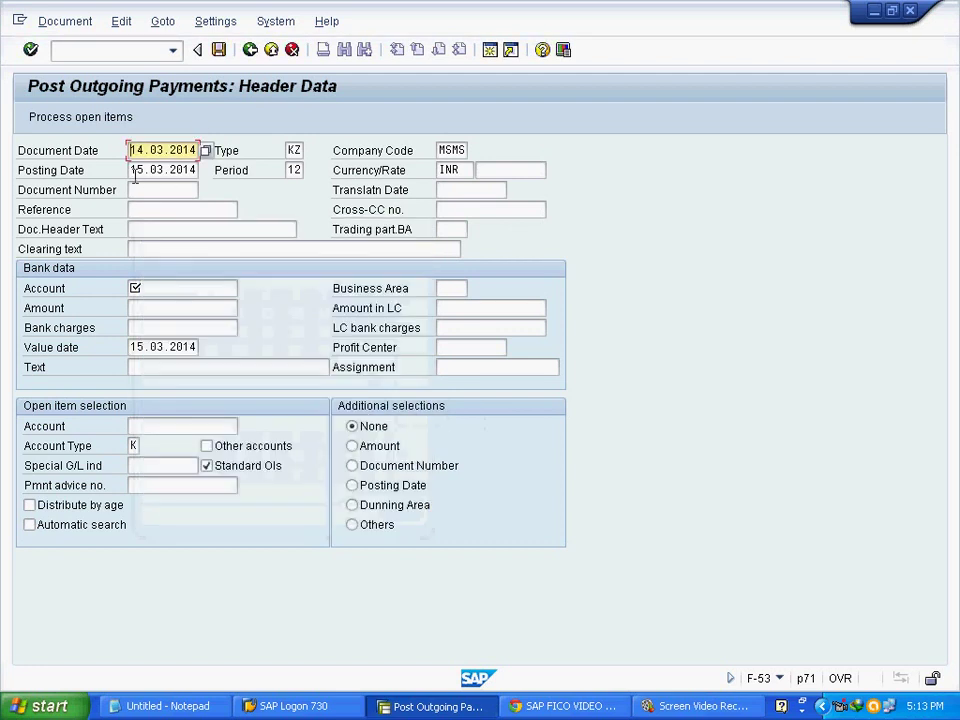
Set the posting date to 14.03.2014 and go through the document type, period, company code and currency in the payment header.
left_click(135, 172)
left_click(296, 151)
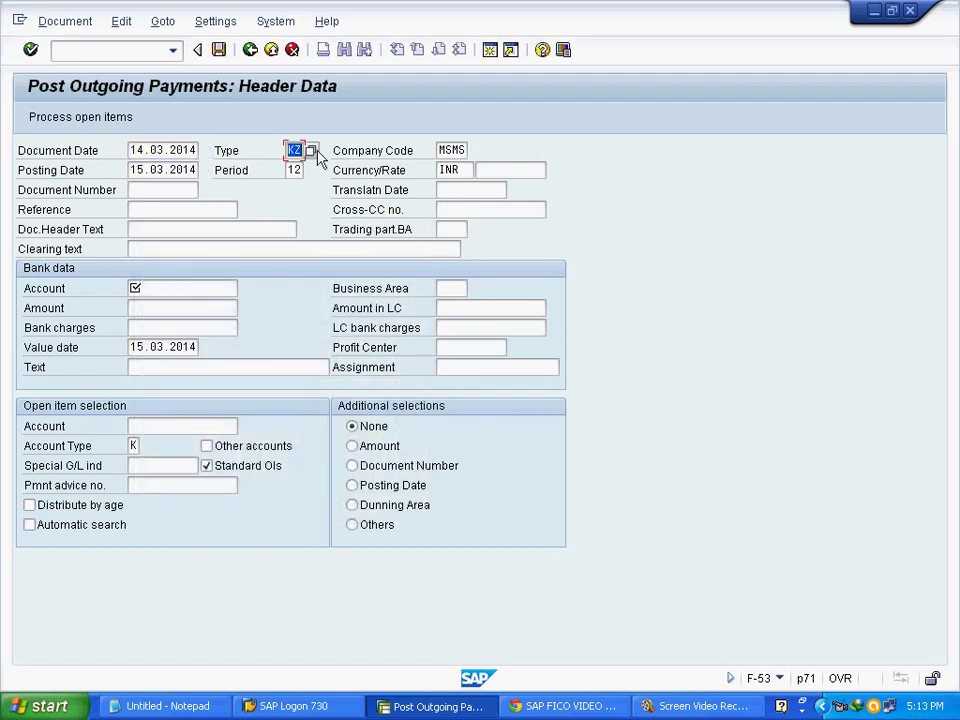
left_click(196, 171)
key("F4")
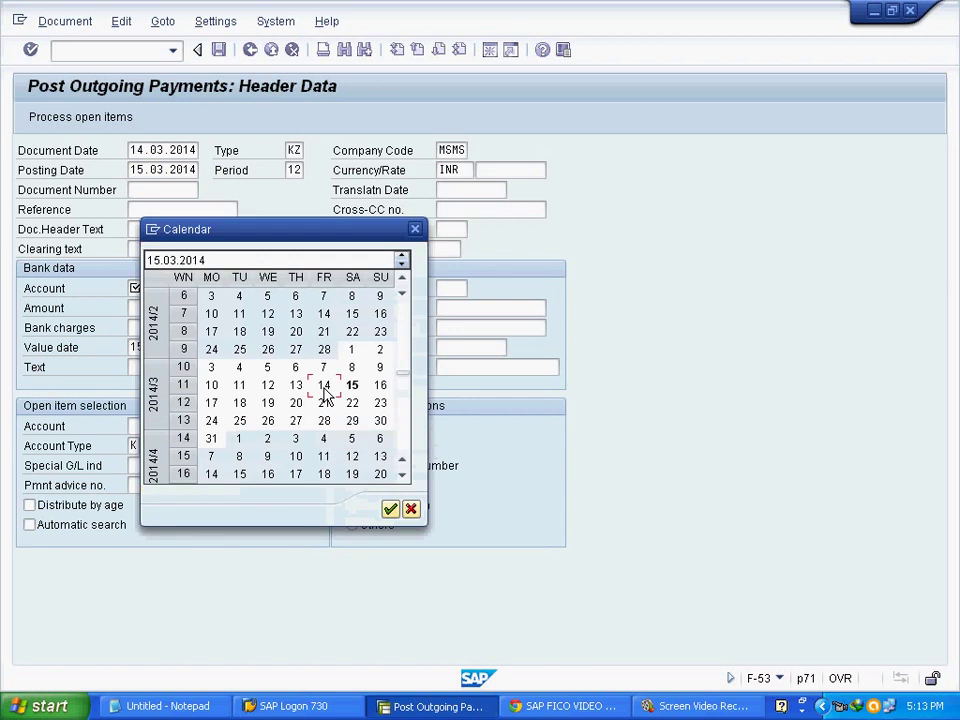
double_click(324, 386)
left_click(294, 169)
key("Tab")
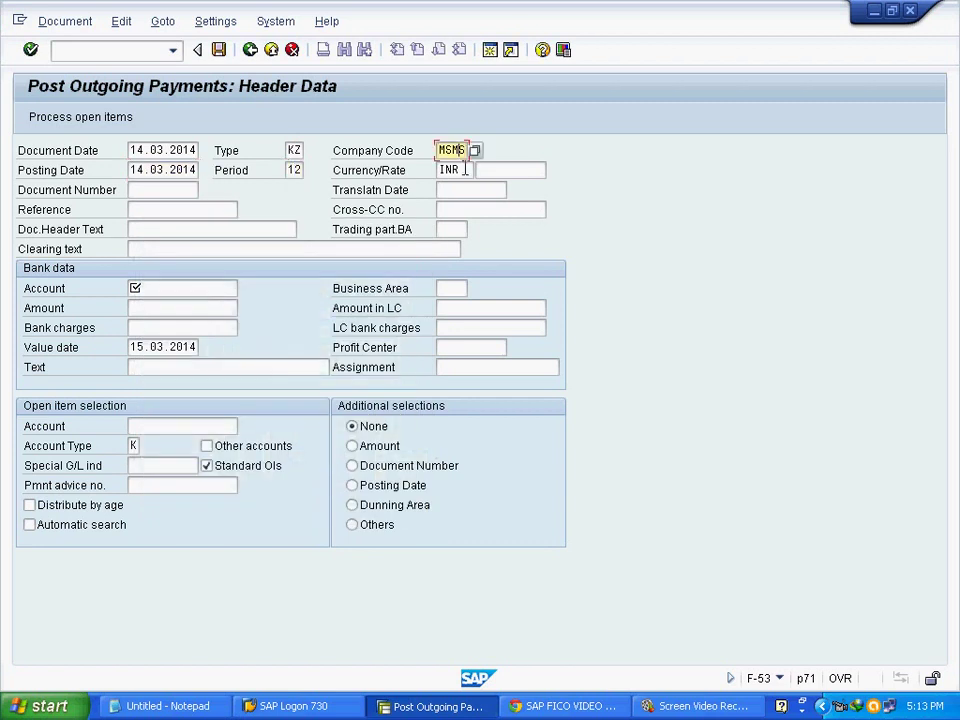
left_click(465, 170)
Look up the G/L accounts in chart of accounts MSMS and choose 200100 Cash as the bank data account.
left_click(170, 287)
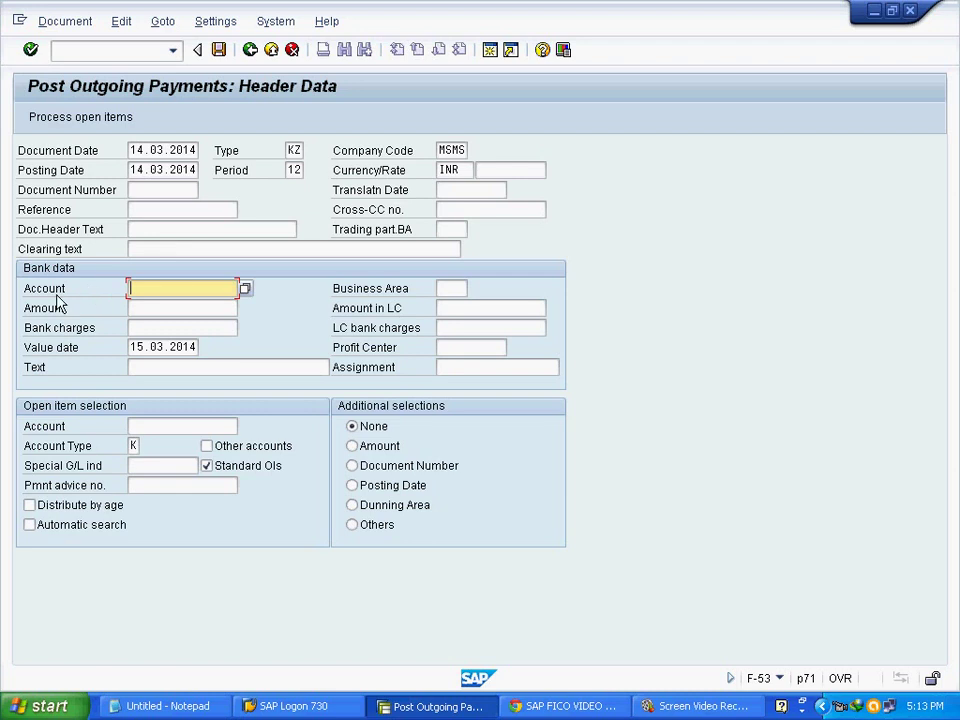
left_click(246, 289)
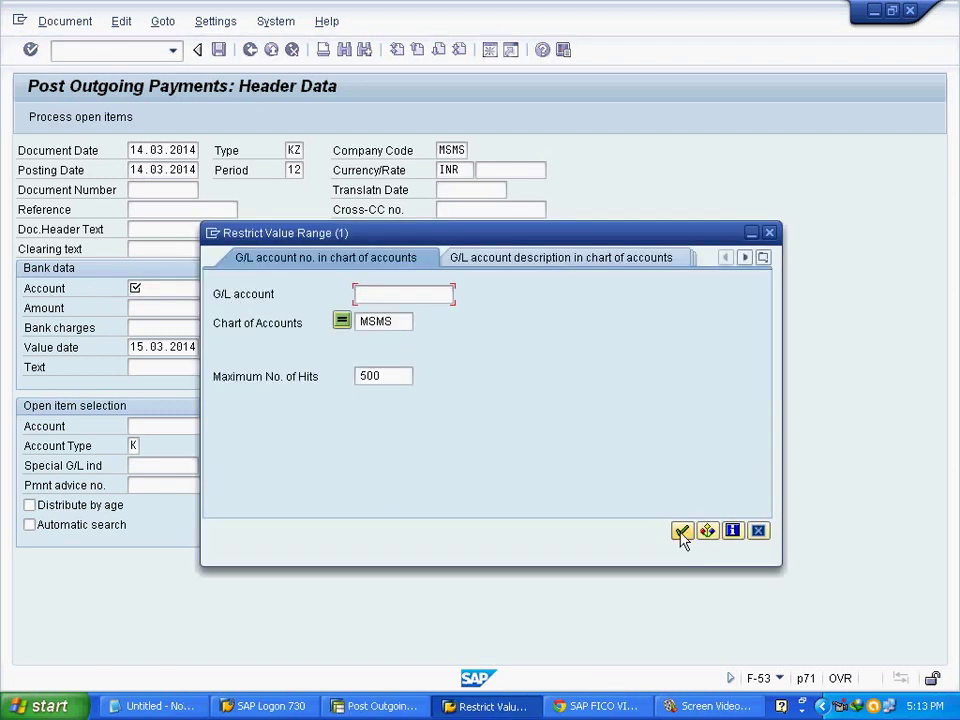
left_click(681, 531)
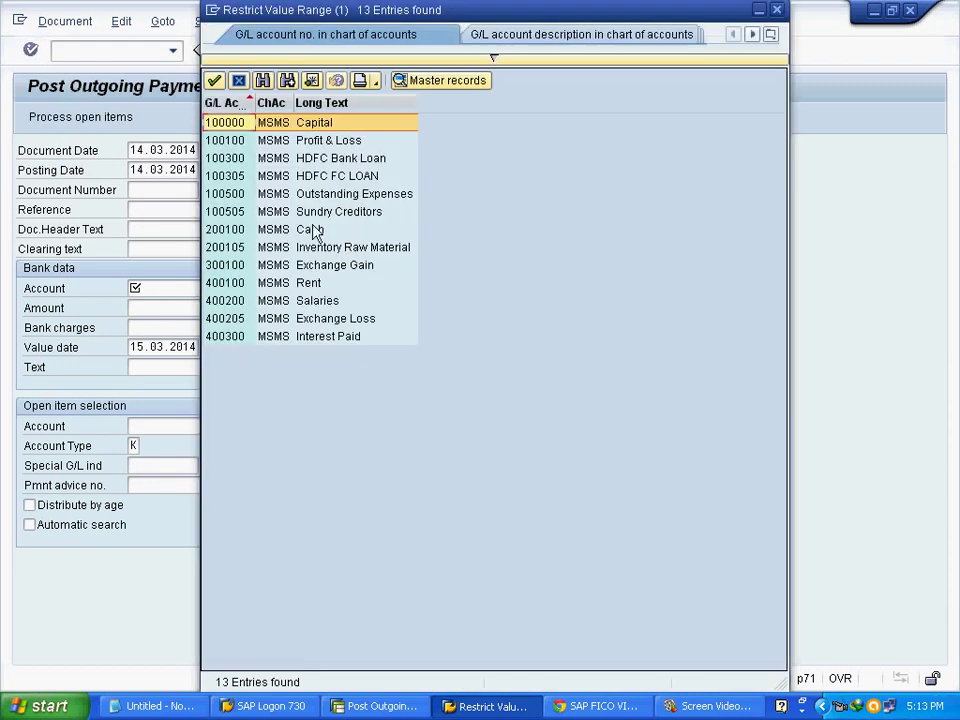
left_click(310, 229)
left_click(214, 80)
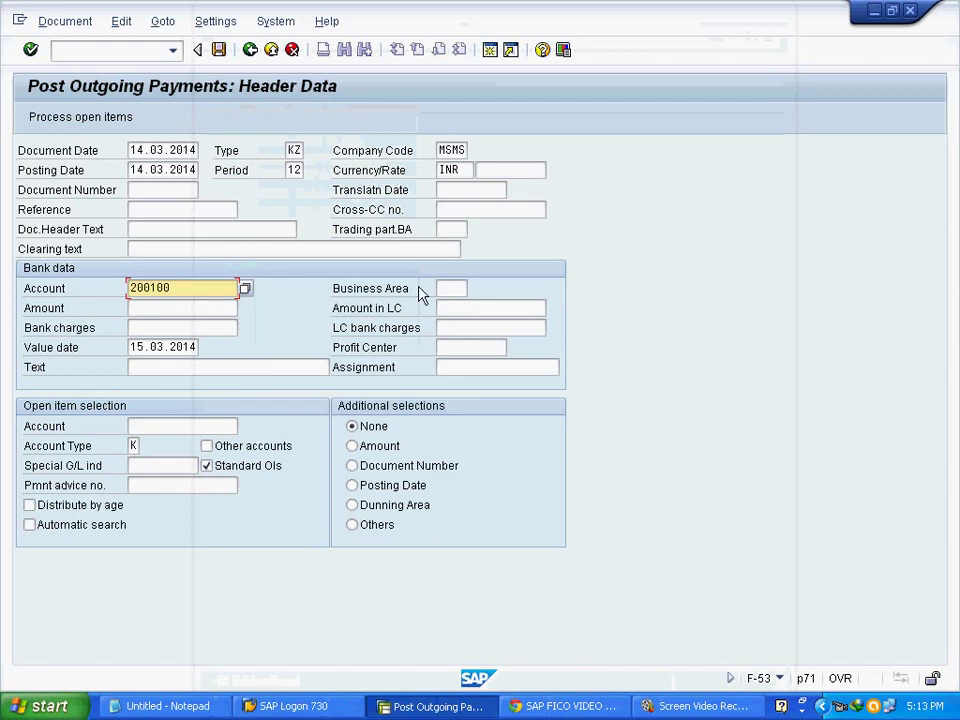
Find business area MSV in the business area value list and assign it in the bank data.
left_click(449, 288)
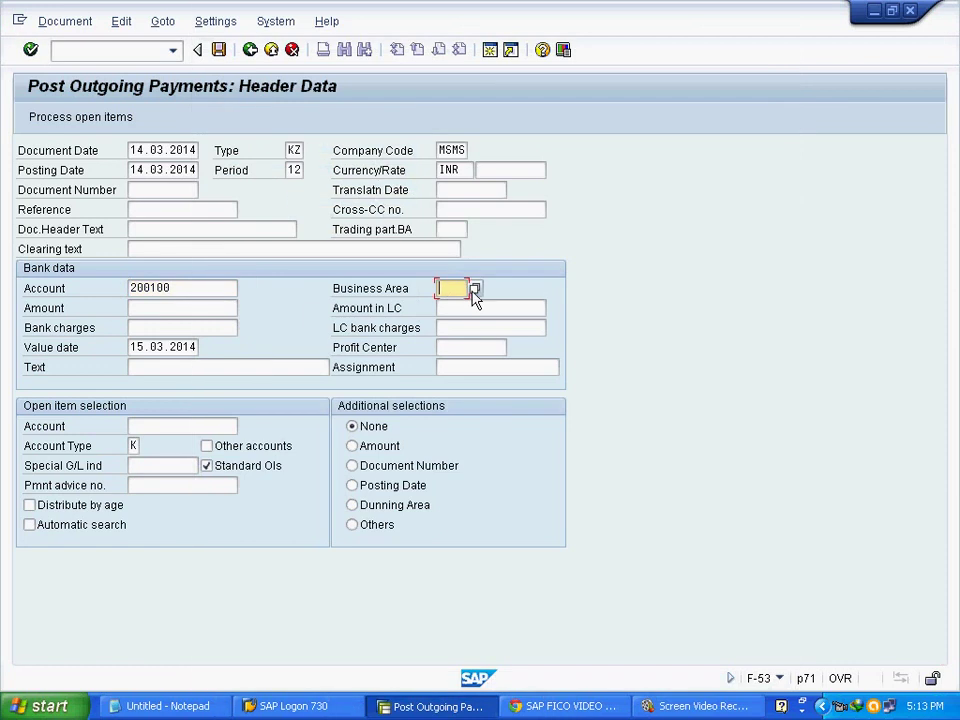
left_click(473, 290)
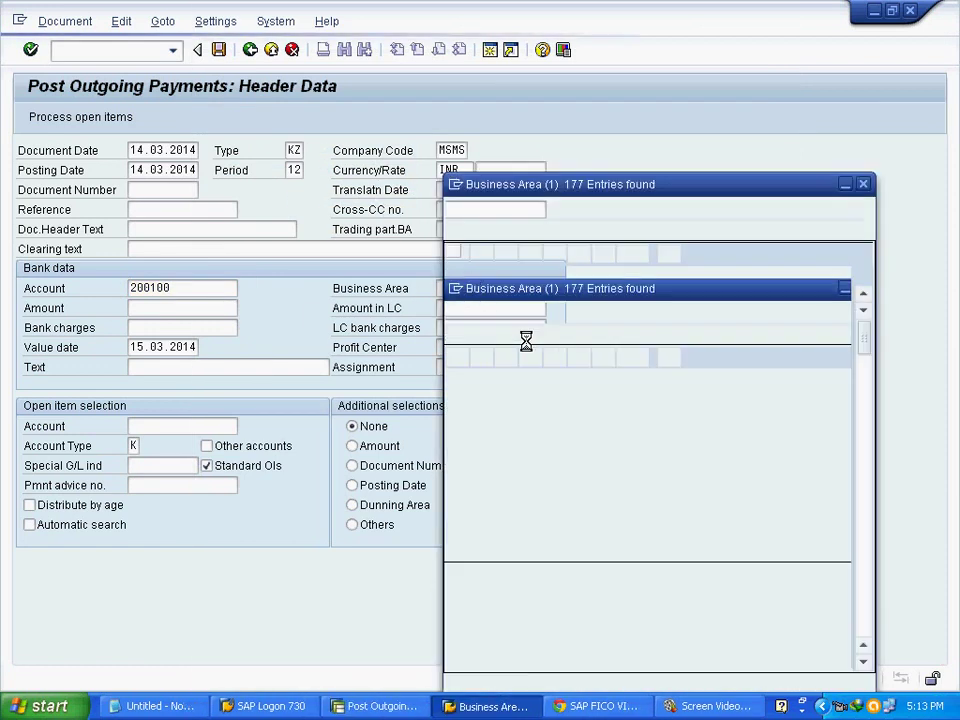
left_click(529, 254)
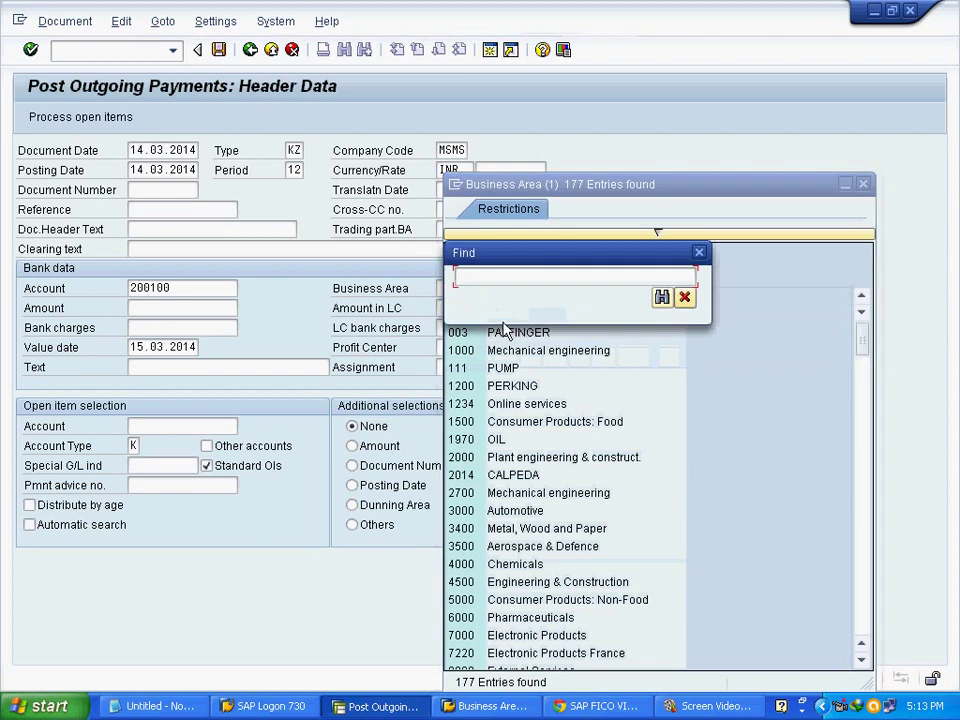
type("MSV")
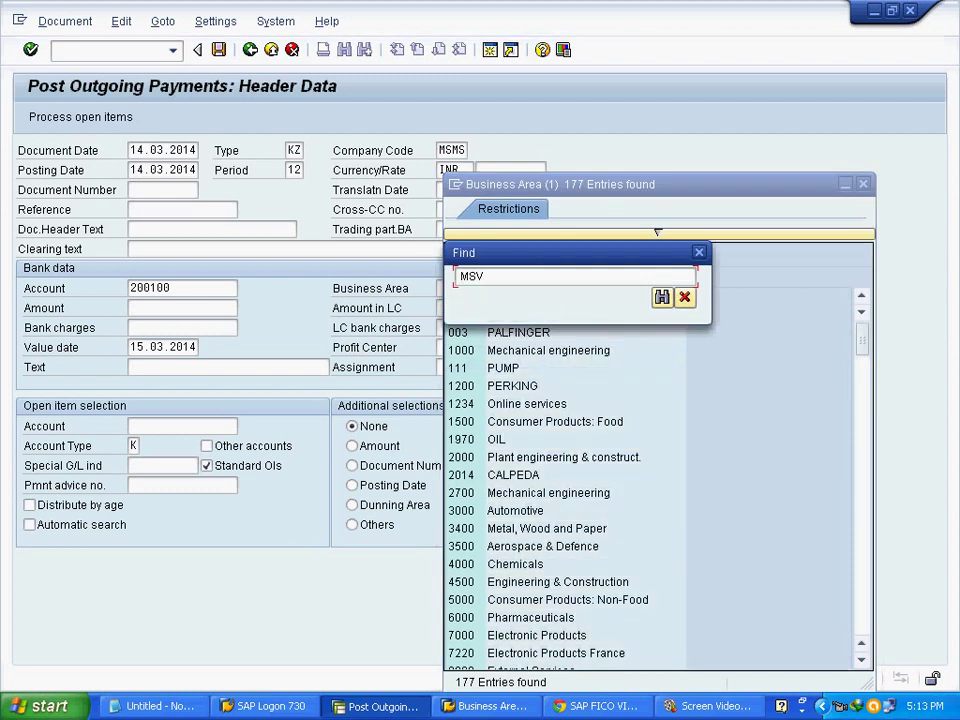
left_click(662, 297)
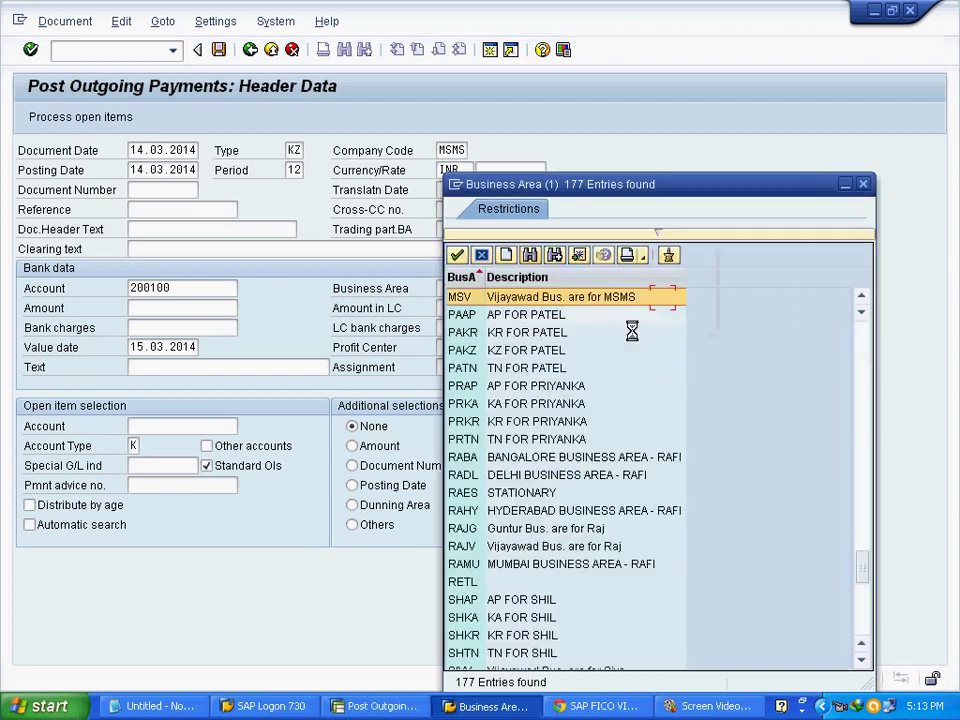
double_click(574, 297)
Highlight FBL1N in the Notepad list, return to SAP and open Vendor Line Item Display in a new session with /OFBL1N.
left_click(195, 310)
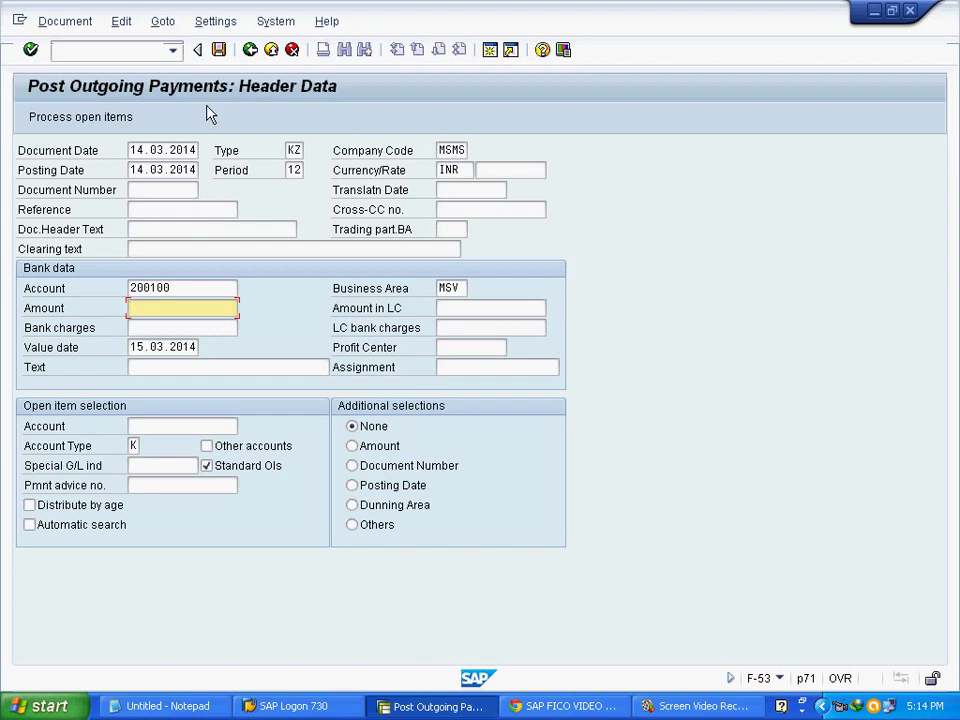
left_click(162, 706)
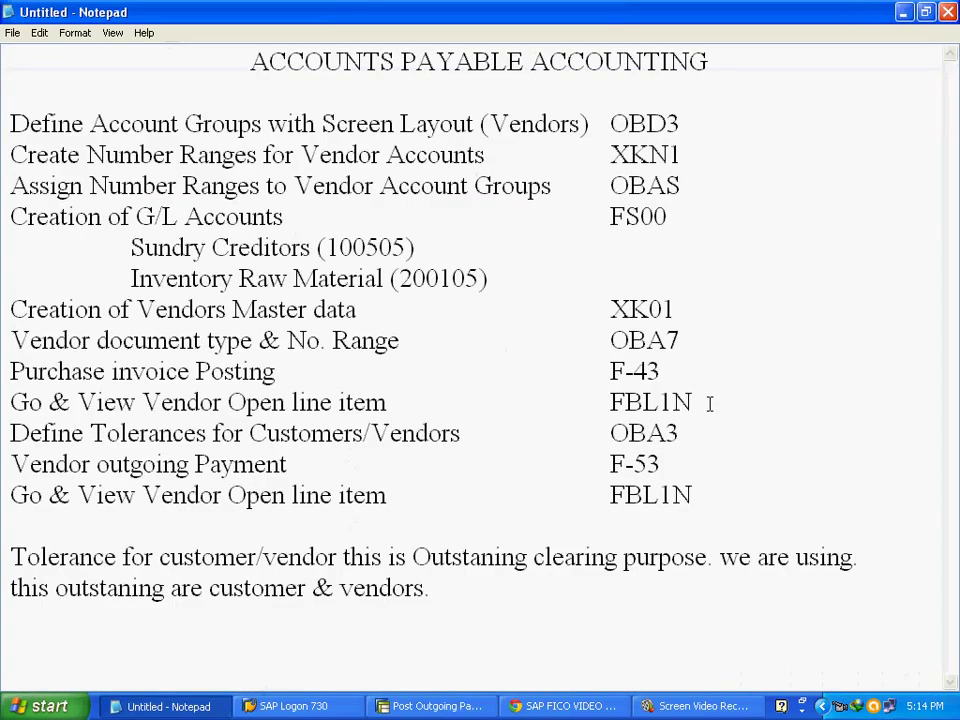
left_click_drag(709, 402, 610, 402)
left_click(430, 706)
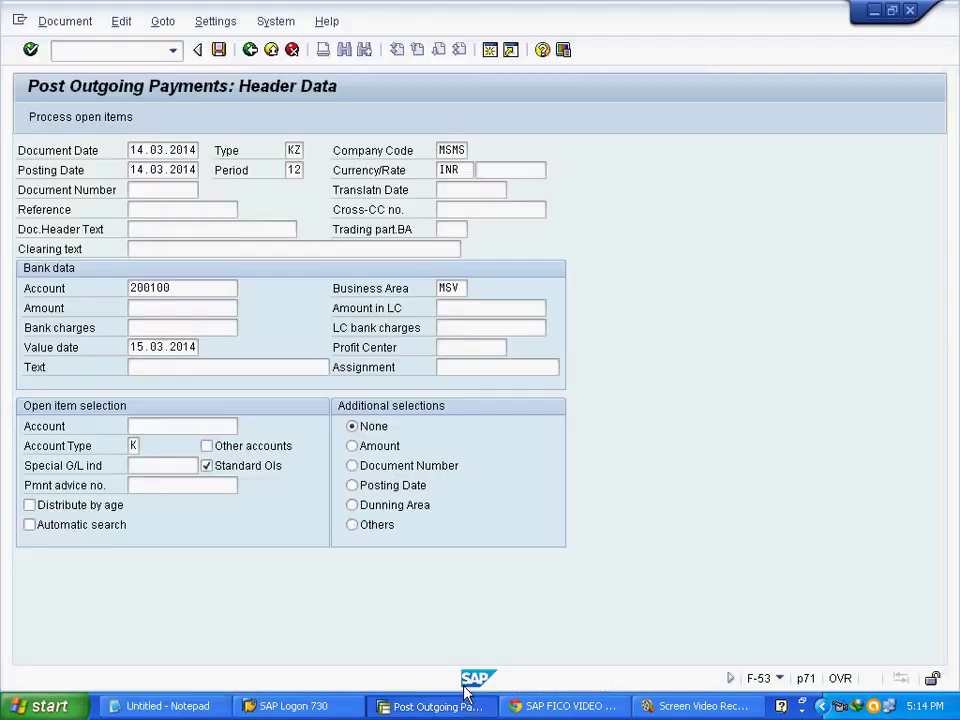
left_click(133, 51)
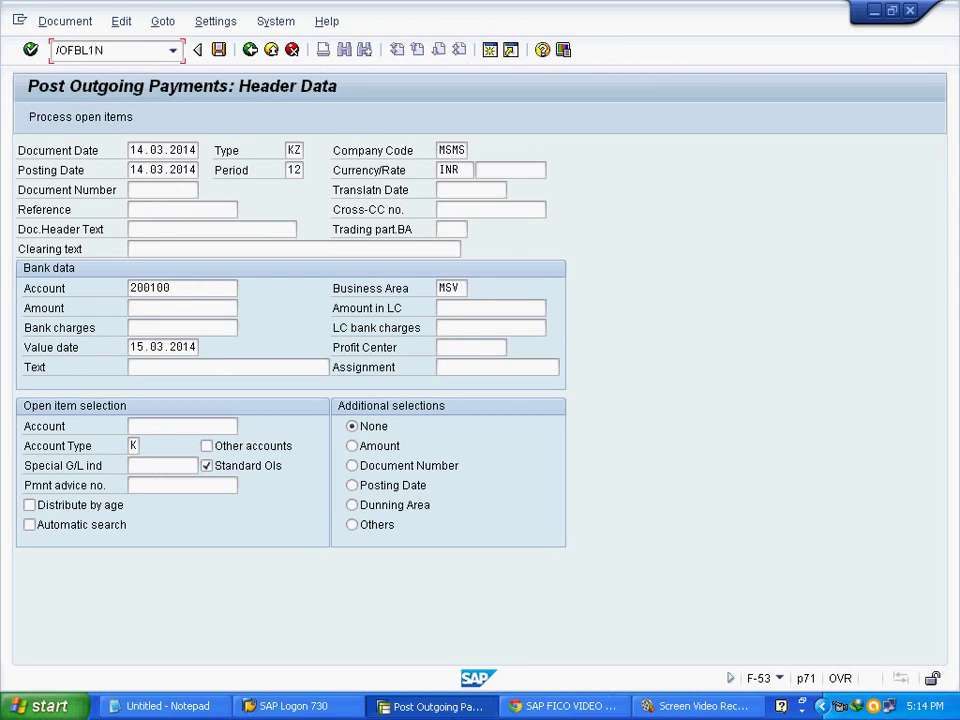
key("Return")
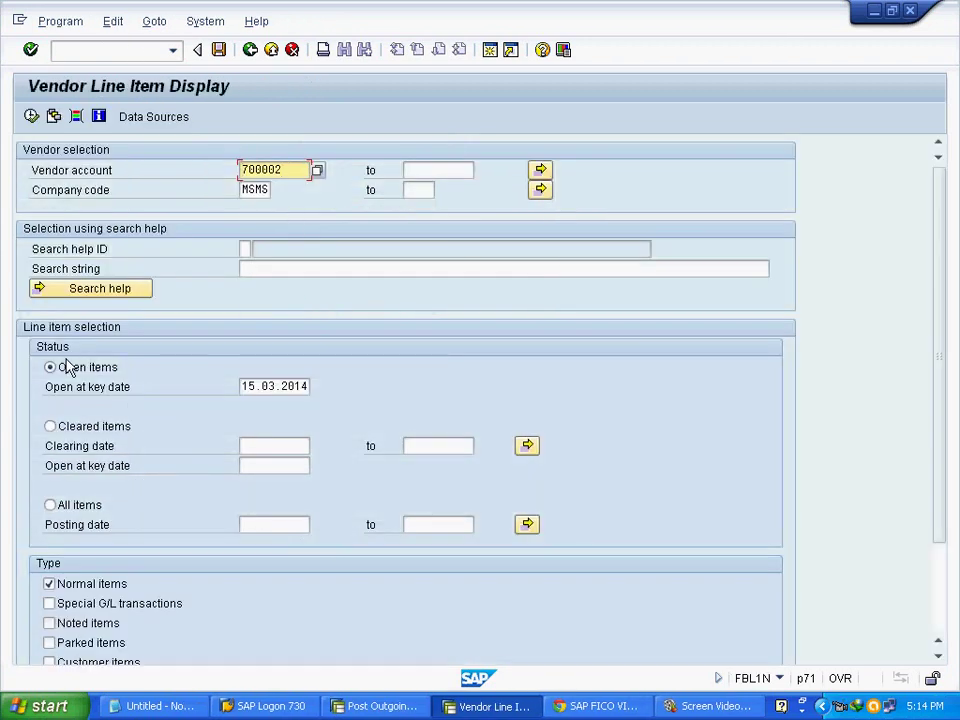
Display the open items of vendor 700002 in company code MSMS at key date 15.03.2014 and examine the purchase invoice amount.
left_click(280, 386)
left_click(31, 116)
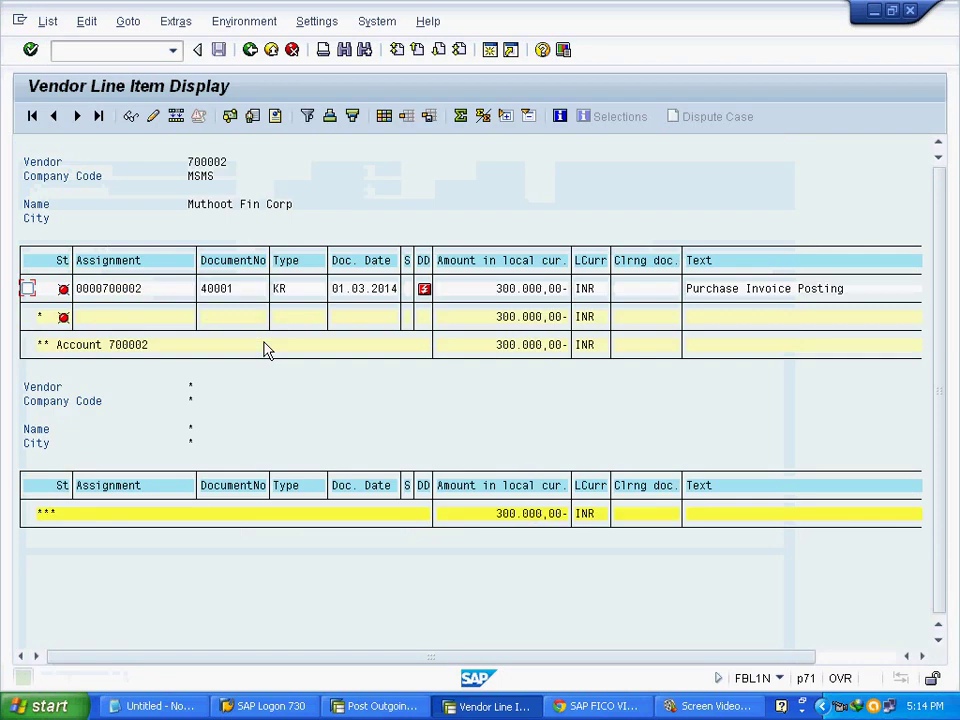
left_click(504, 288)
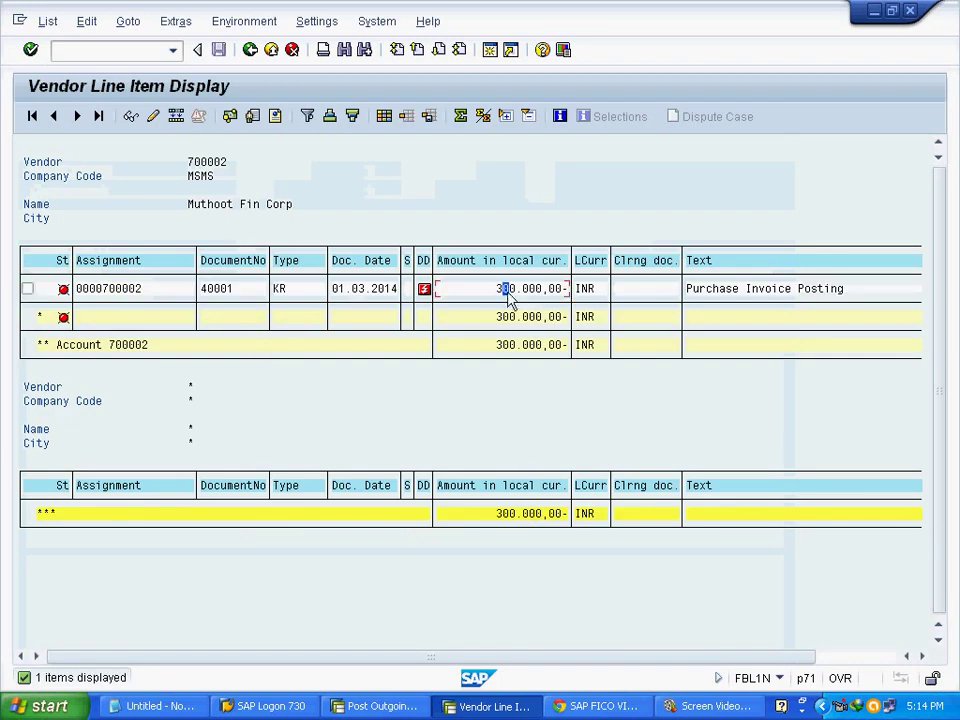
Switch to the Notepad list, highlight F-53 and add the heading "HERE PAYMENT OF THREE PROCESS" below the tolerance note.
left_click(178, 706)
left_click(715, 405)
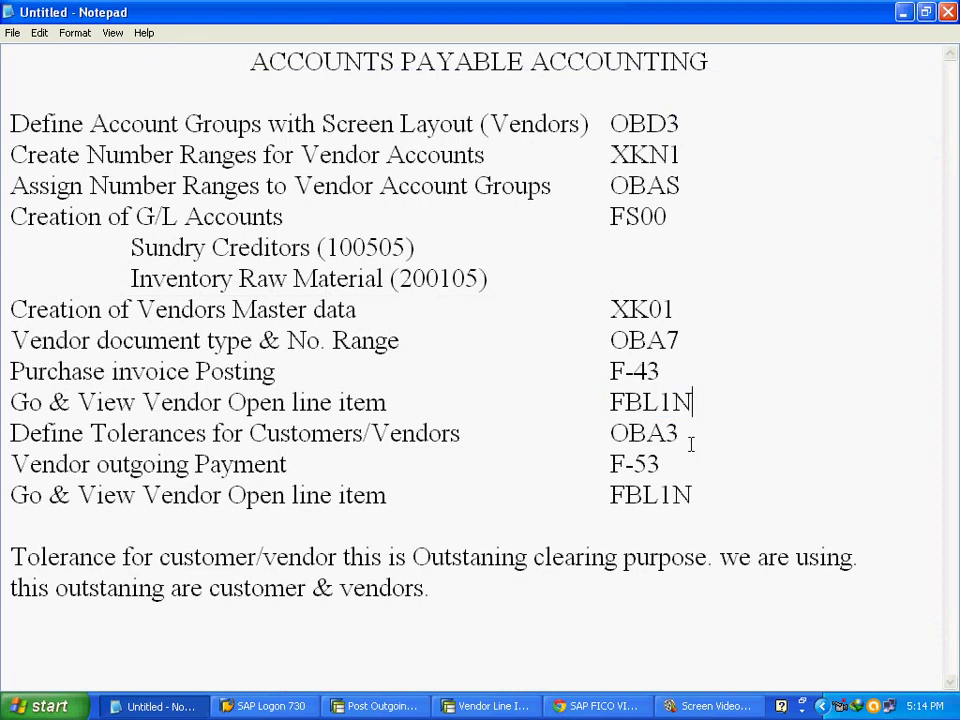
left_click_drag(670, 474, 603, 466)
left_click(711, 473)
left_click(468, 634)
type("HERE P")
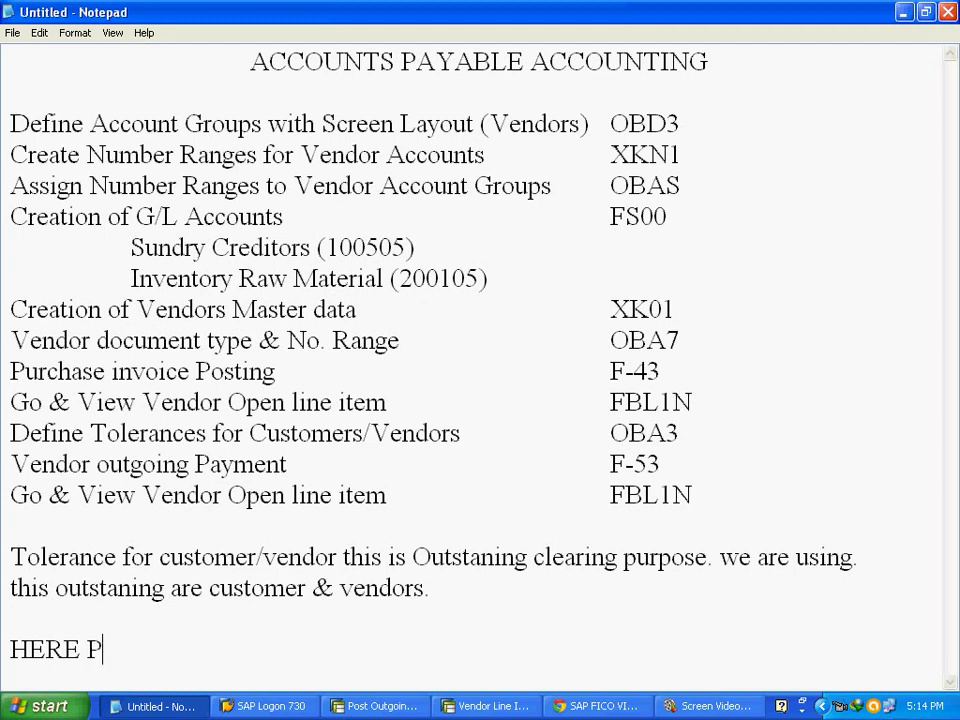
type("AYMENT")
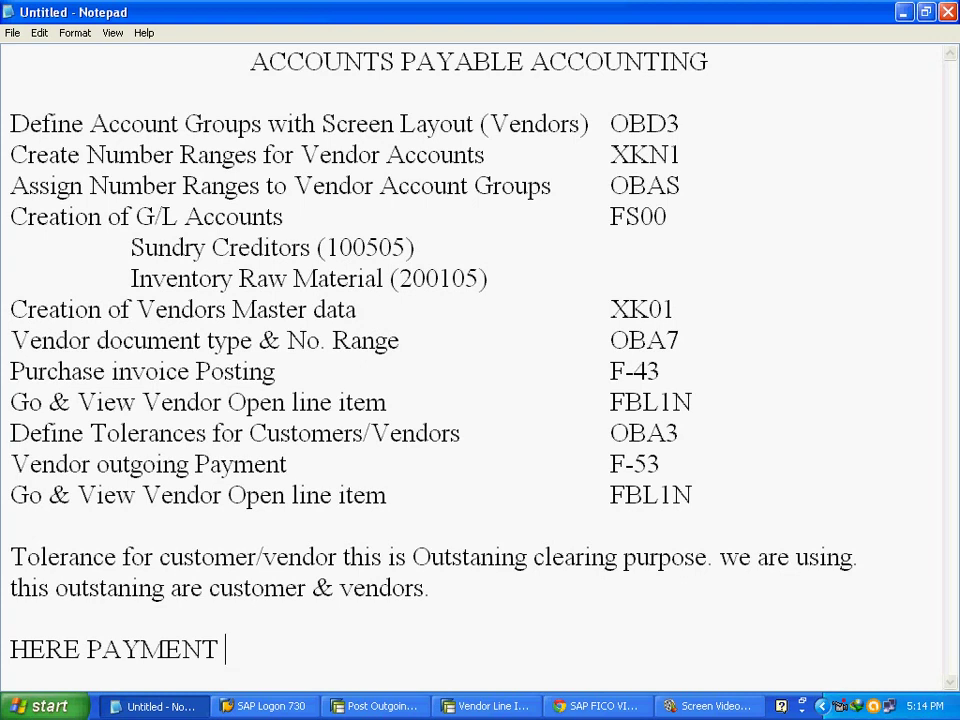
type("OF THREE")
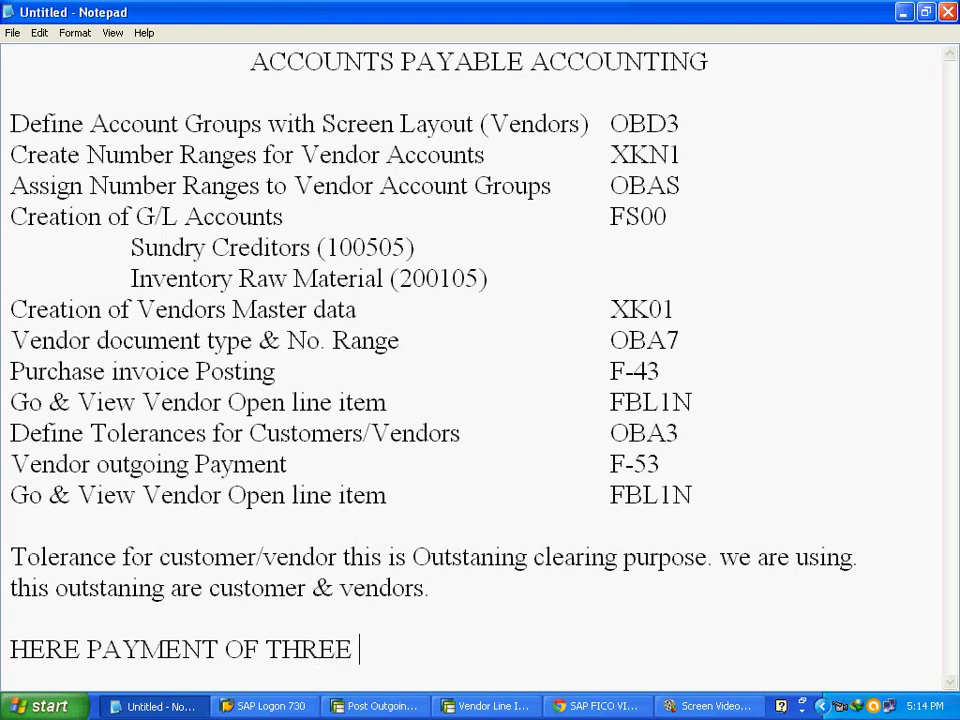
type(" PROCESS")
key("Return")
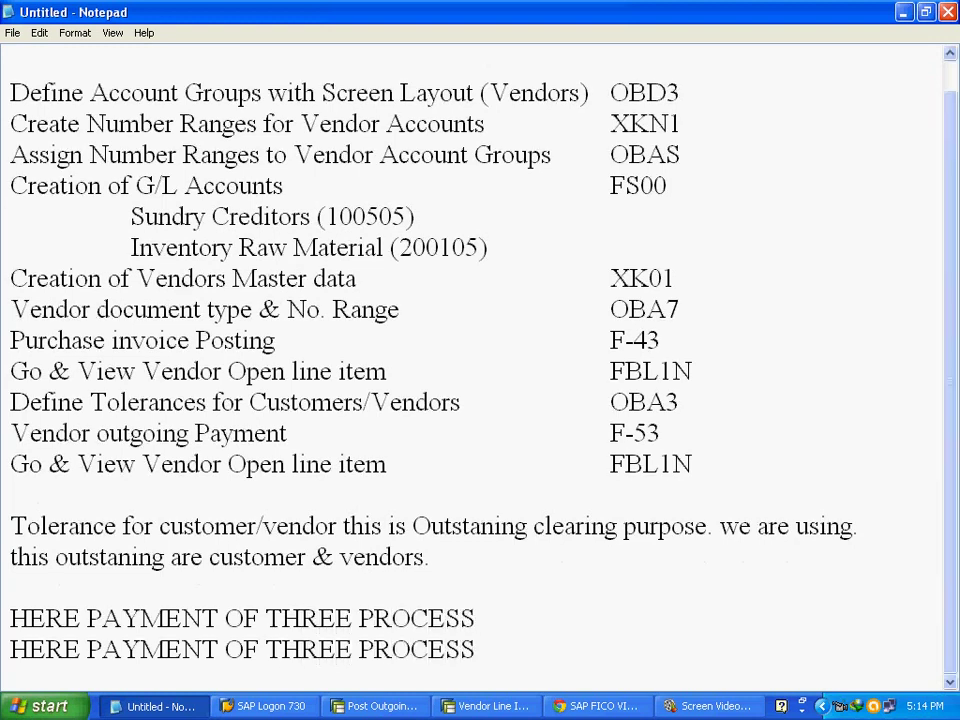
List the three payment processes STANDARD, PARTIAL and RESIDUAL on separate lines under the new heading.
type("STANDARD")
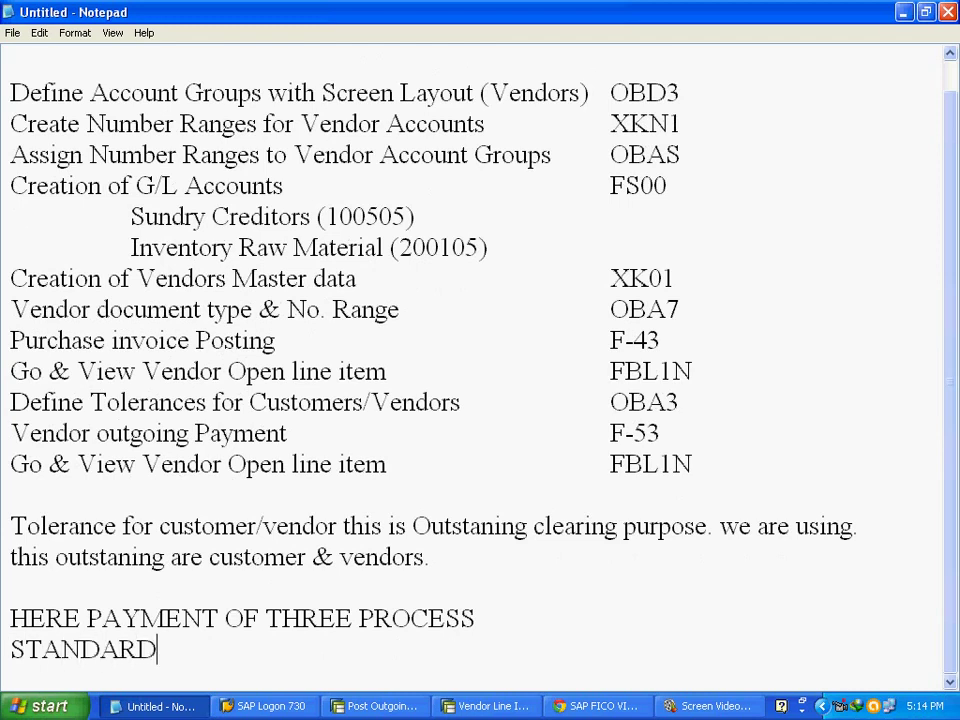
key("Return")
type("P")
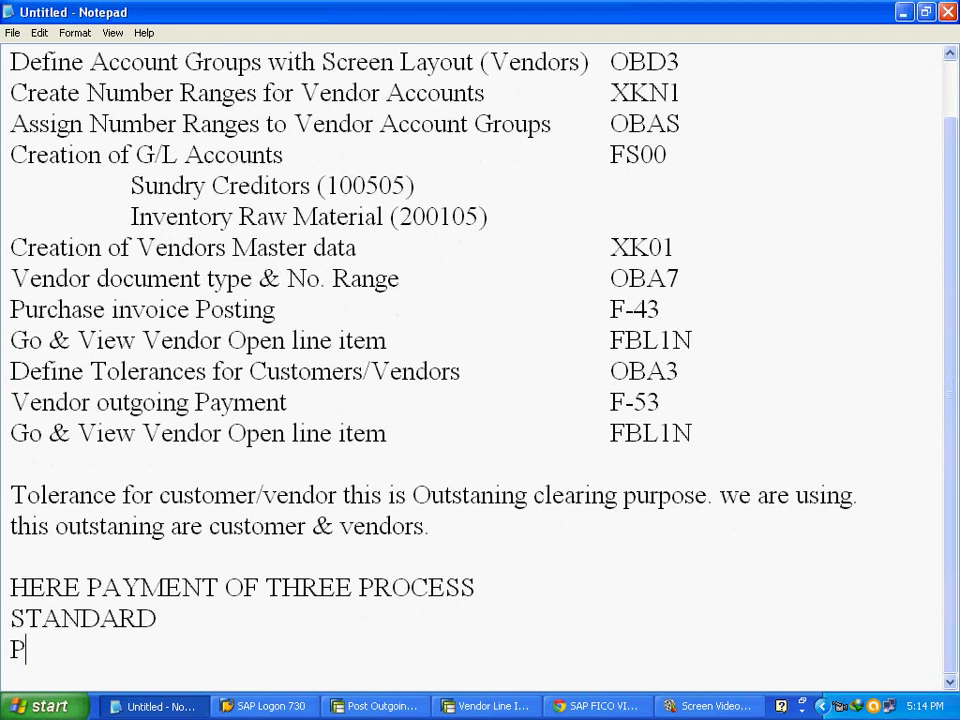
type("ARTIAL")
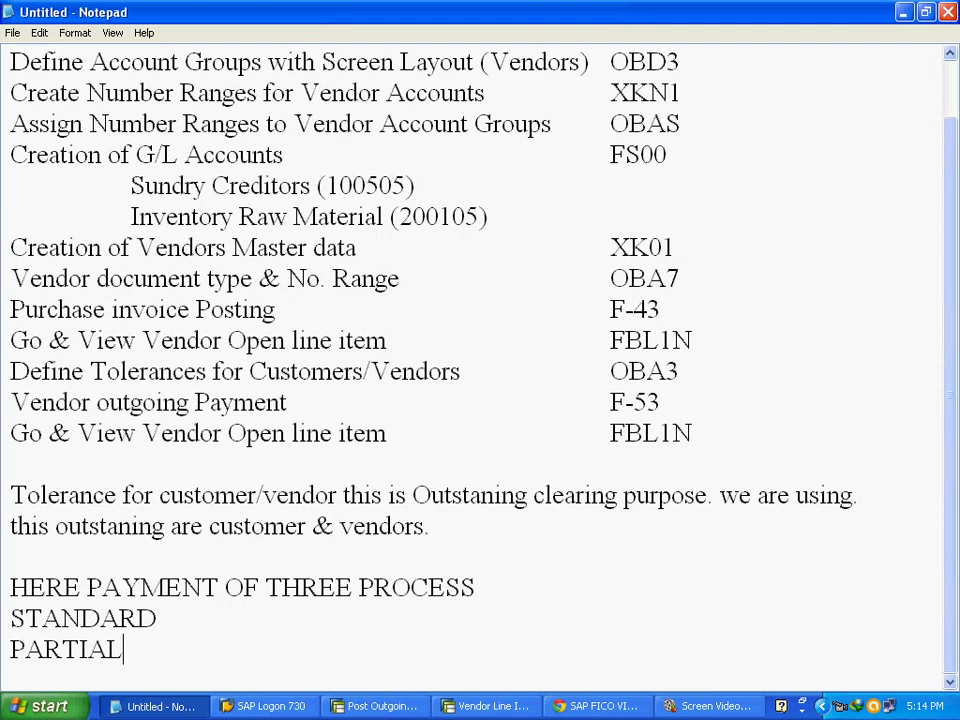
key("Return")
type("RESIDUAL")
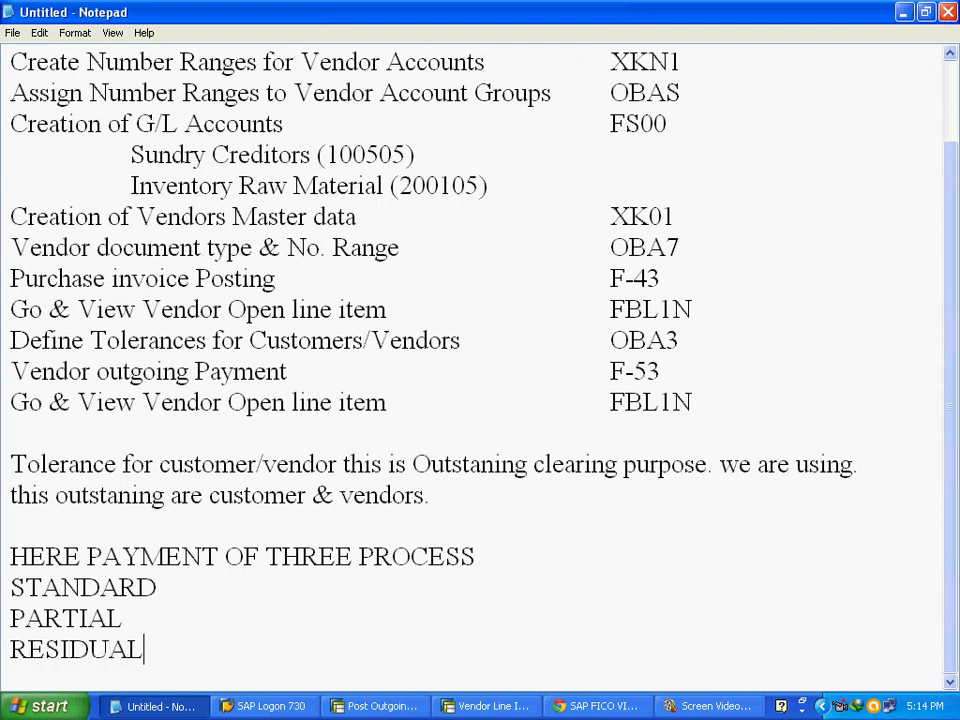
key("Return")
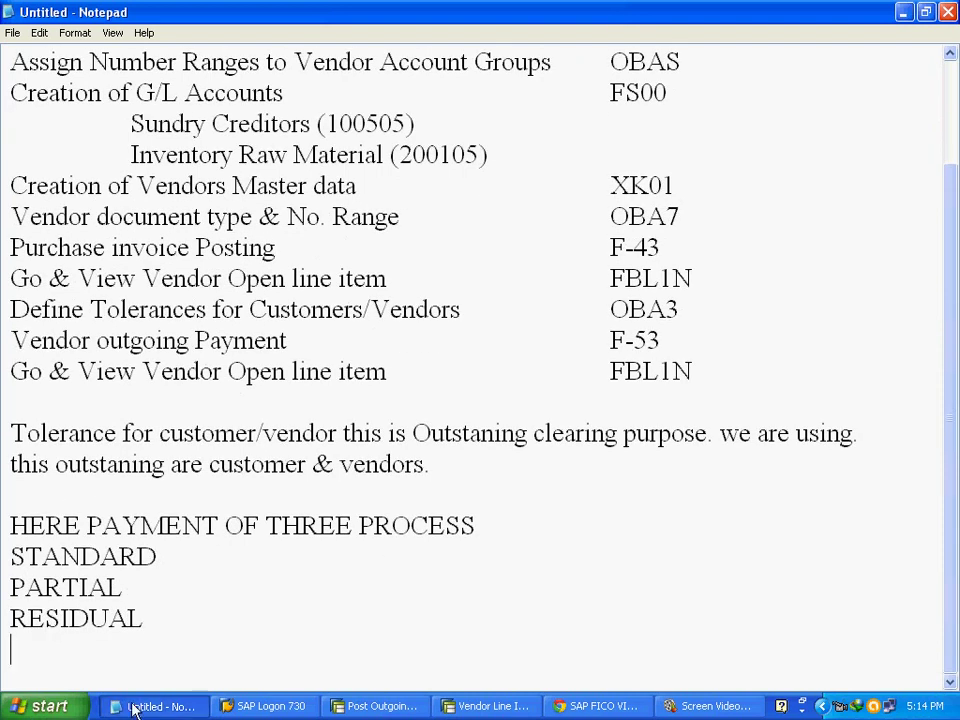
left_click(199, 563)
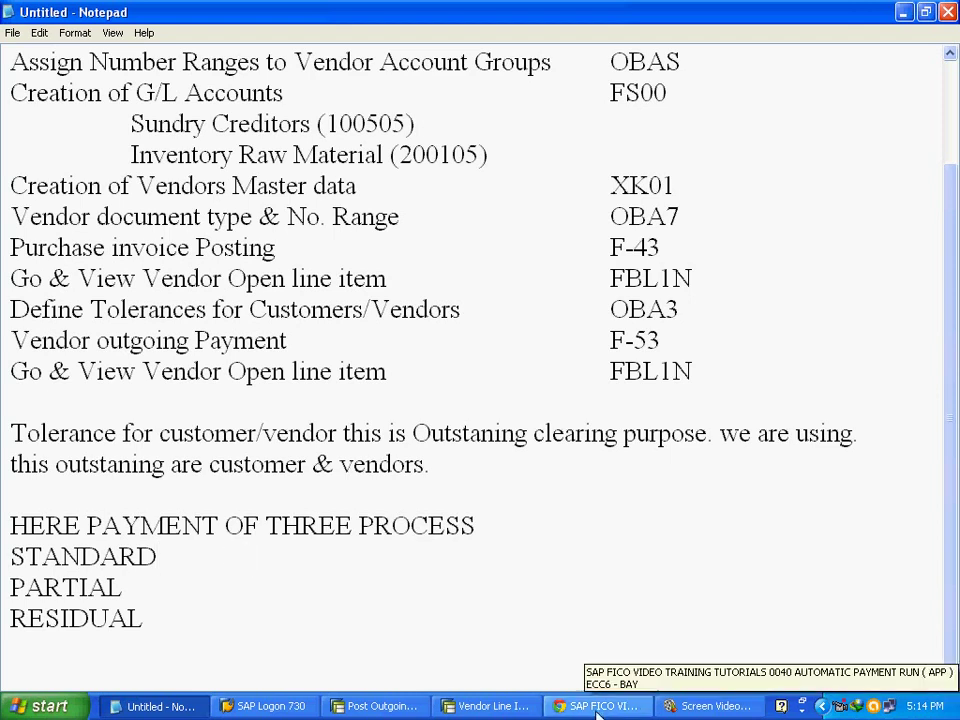
Return to Post Outgoing Payments and set the bank data amount to 300000 with the text "Vendor Payment".
left_click(405, 709)
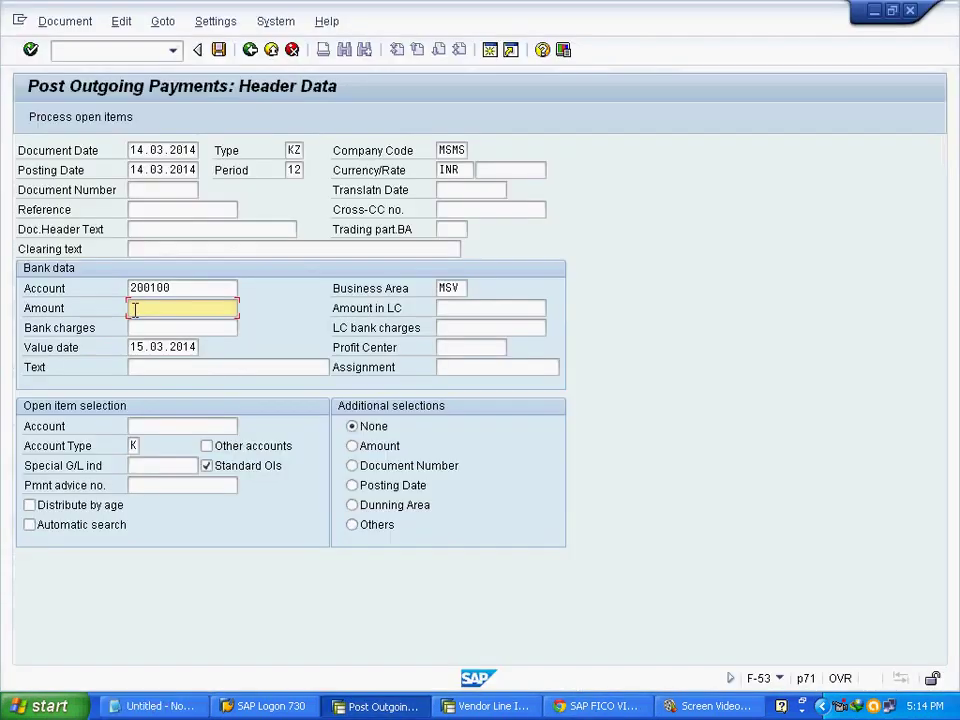
type("30")
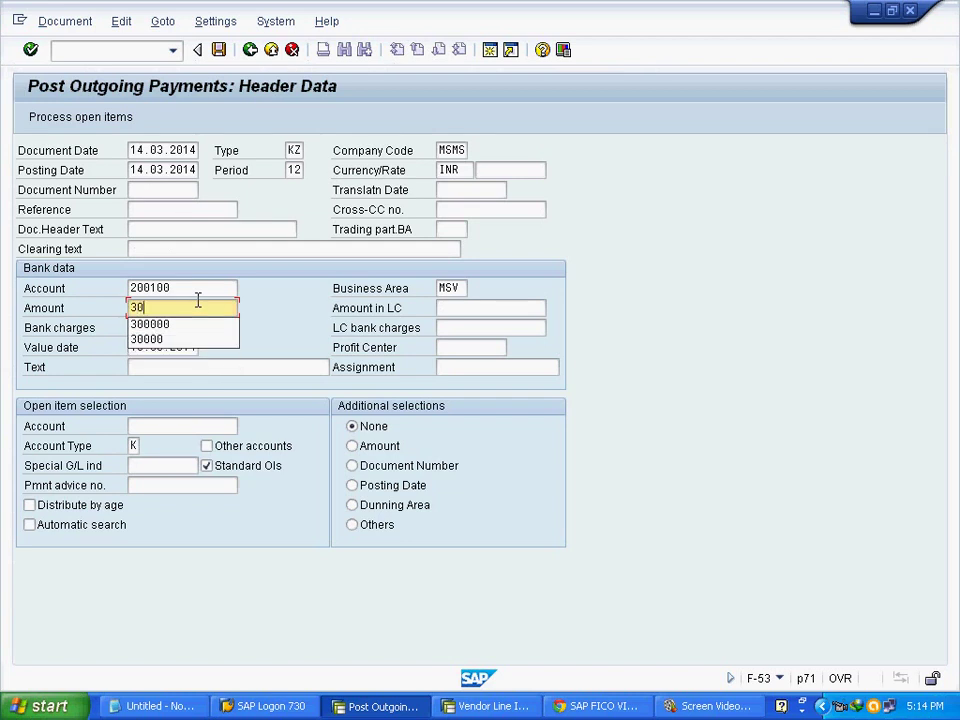
type("0000")
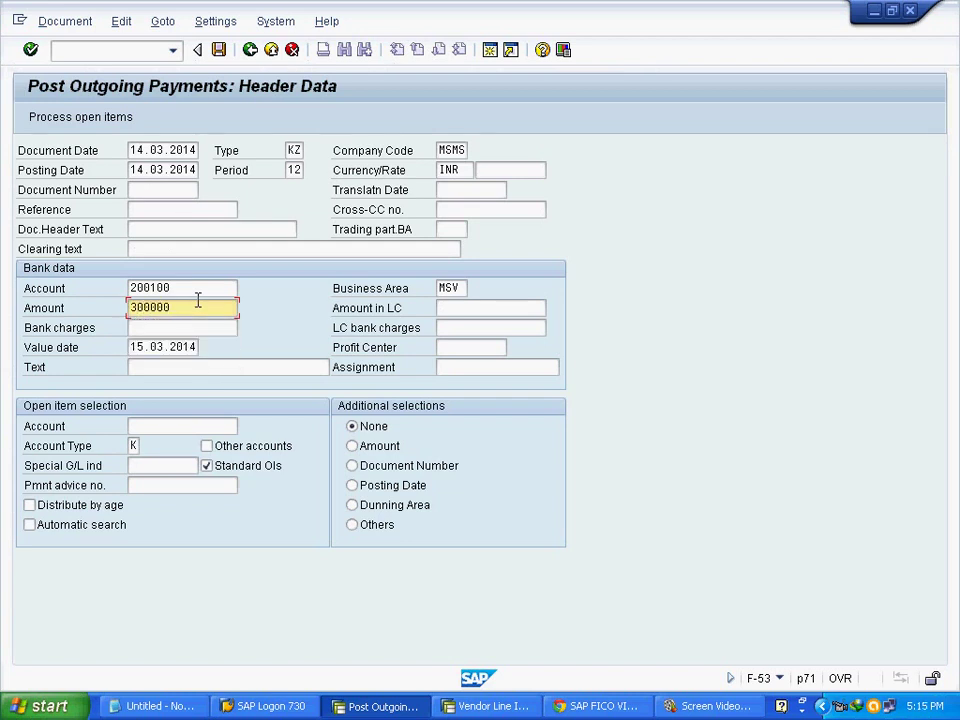
left_click(178, 370)
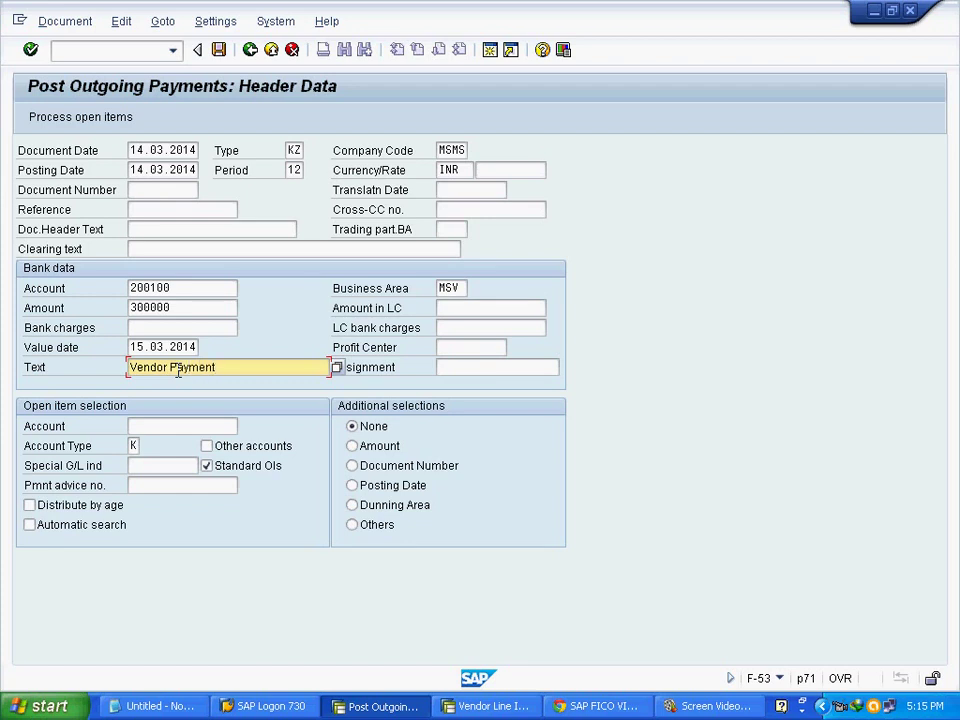
Look up the account types for the open item selection and choose K for Vendors.
left_click(156, 426)
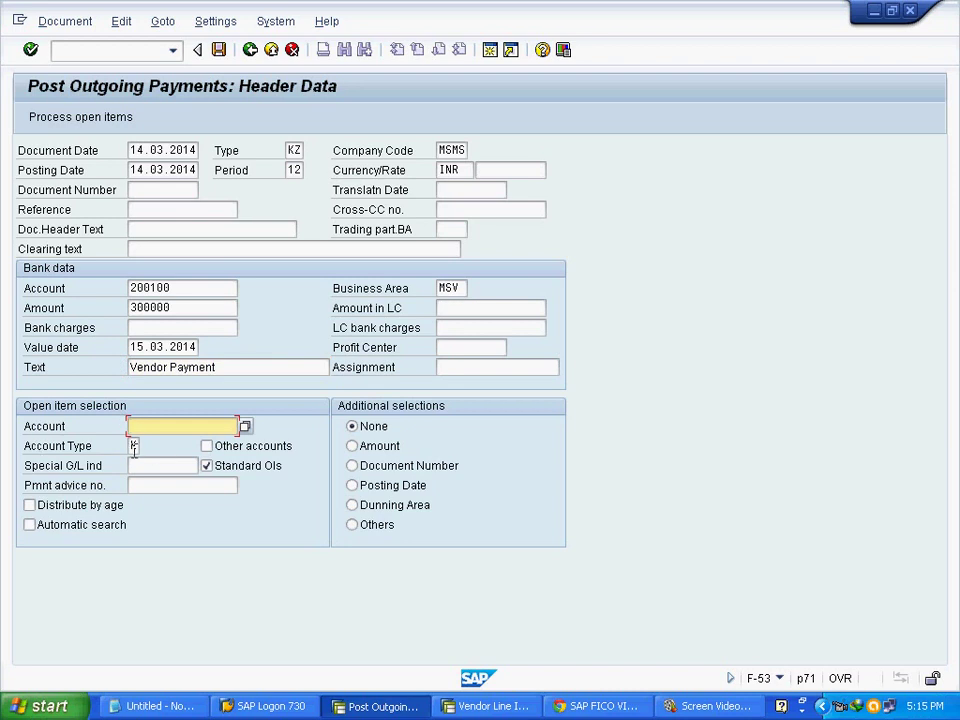
double_click(134, 446)
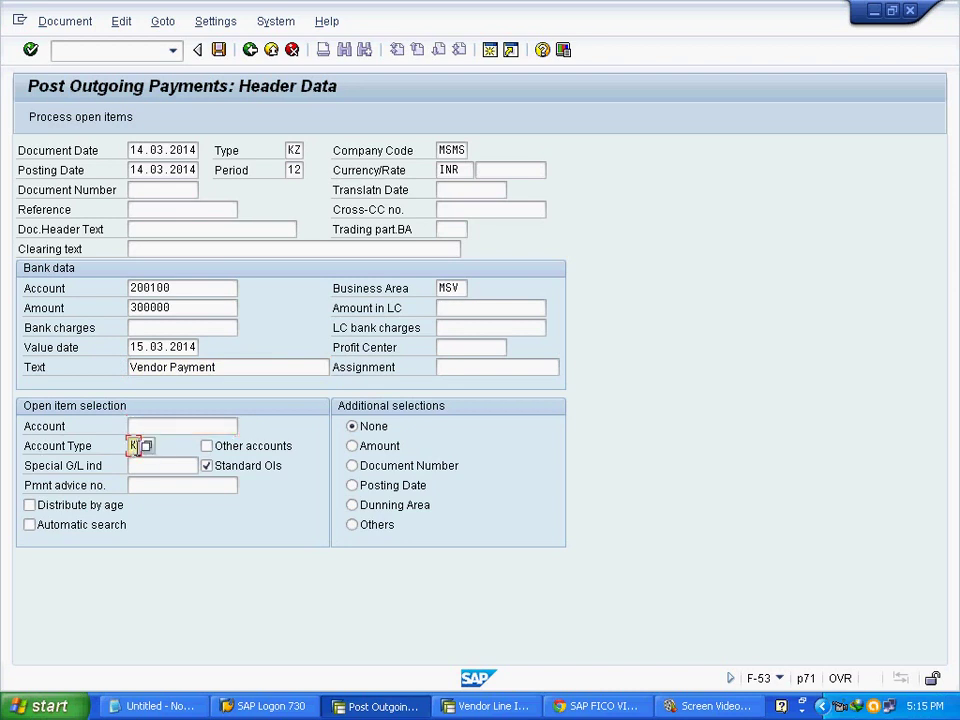
left_click(147, 447)
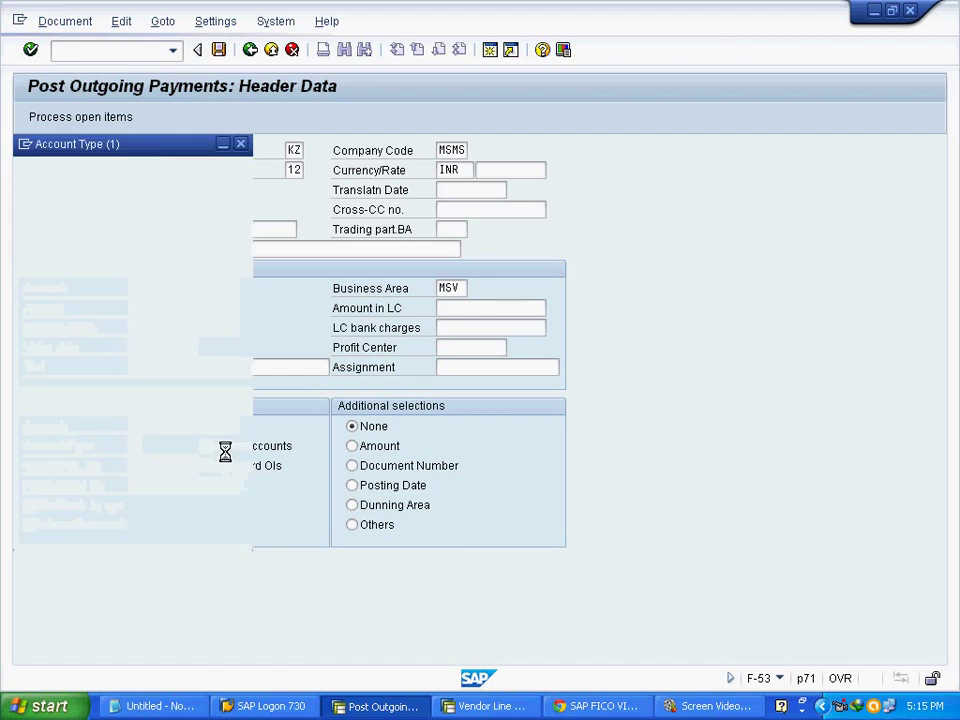
left_click(115, 250)
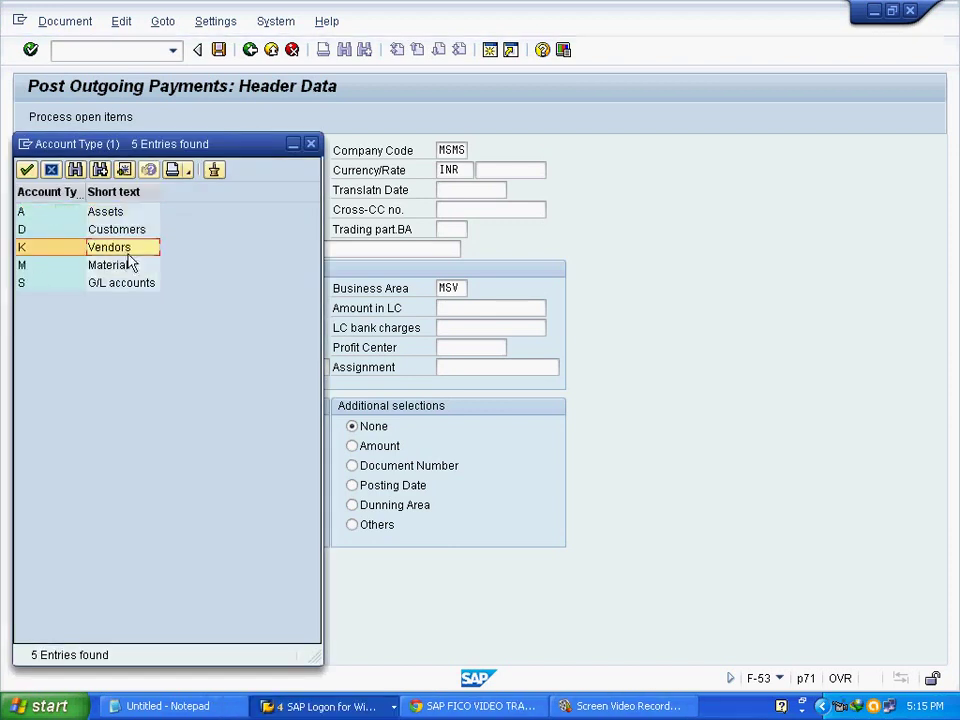
left_click(28, 170)
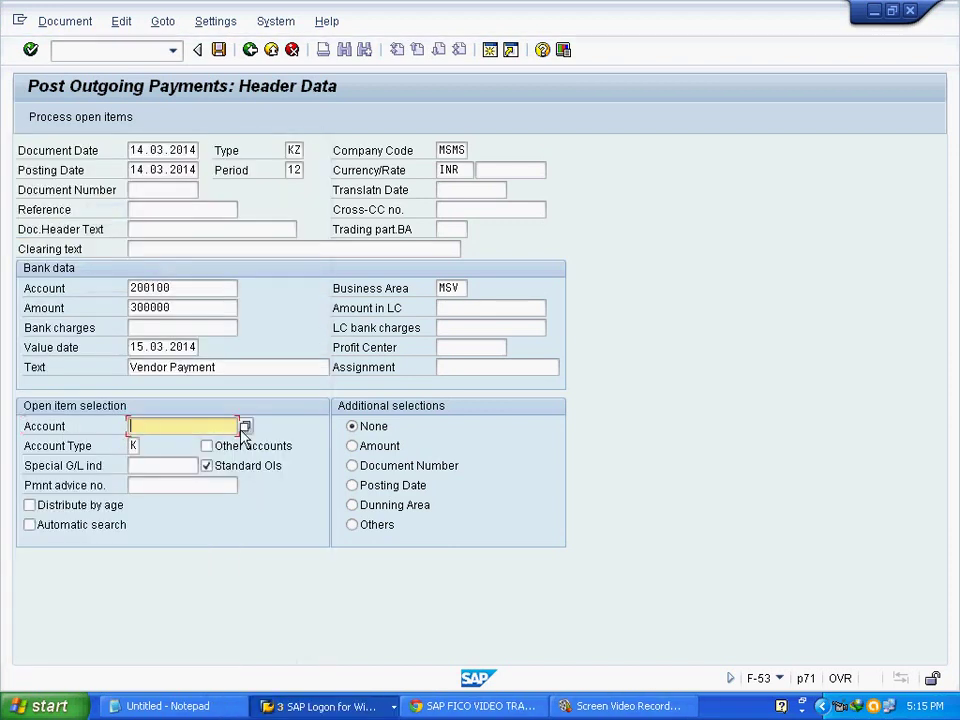
Find vendor 700002 by company code, assign it as the open item account and process its open items.
key("F4")
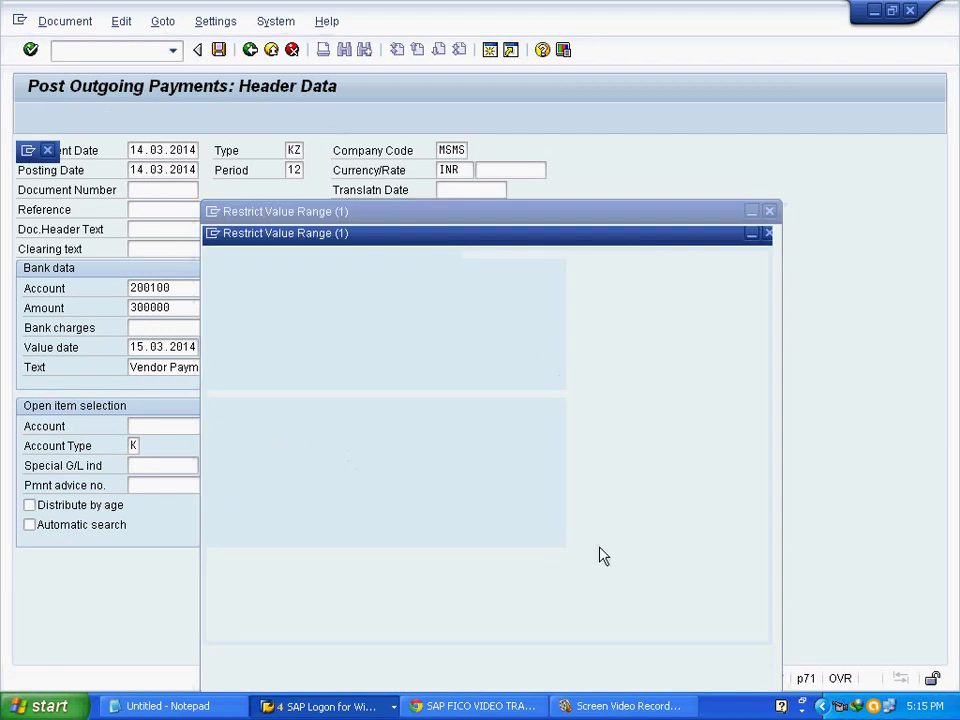
left_click(682, 657)
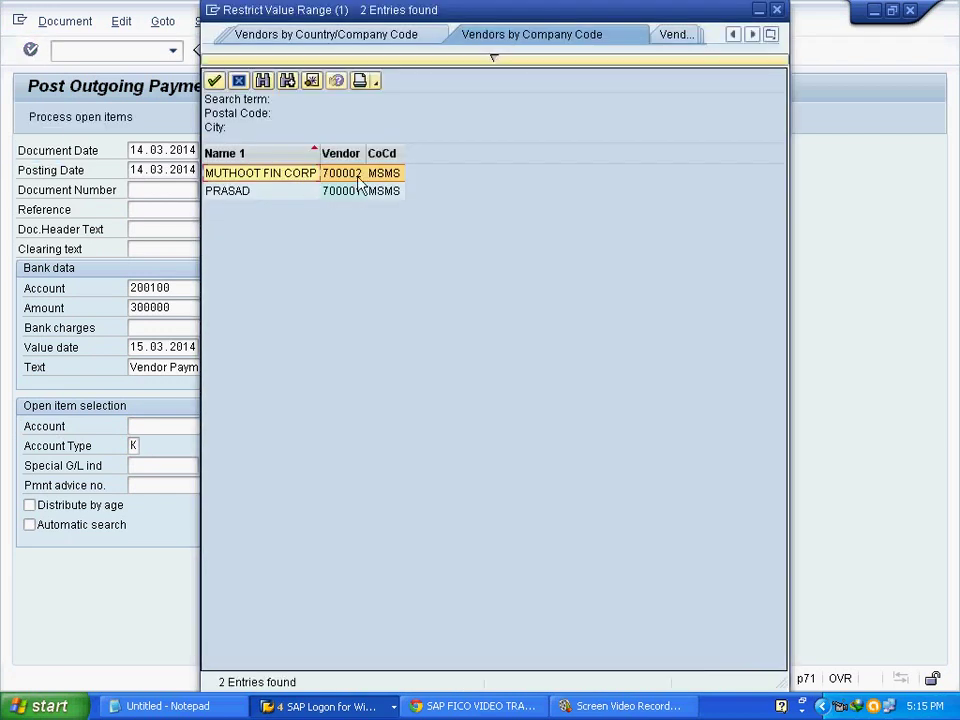
left_click(360, 178)
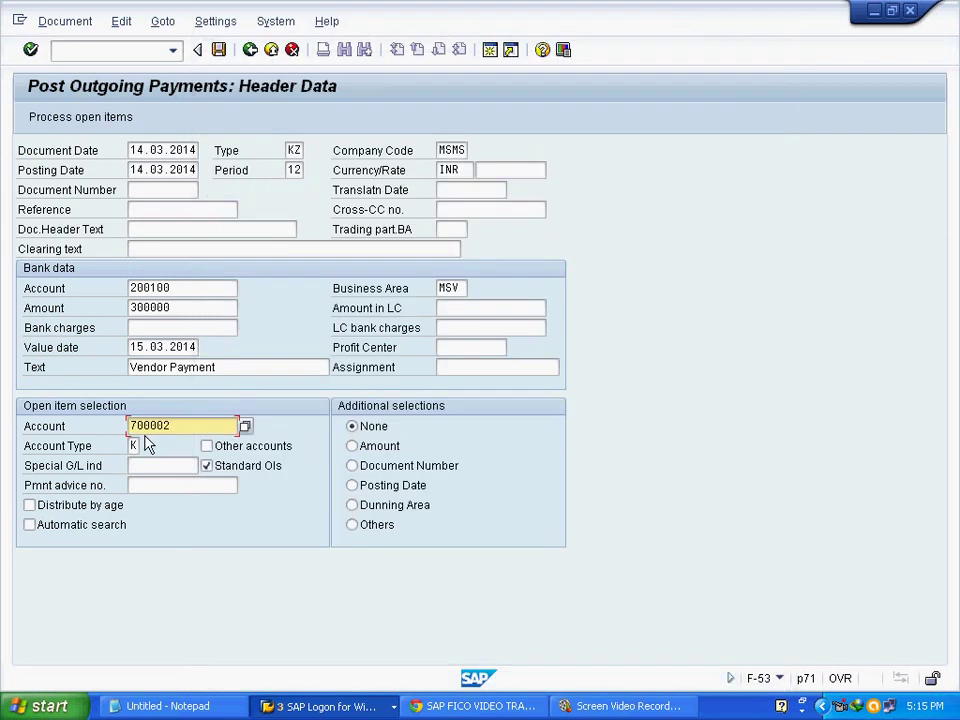
left_click(88, 118)
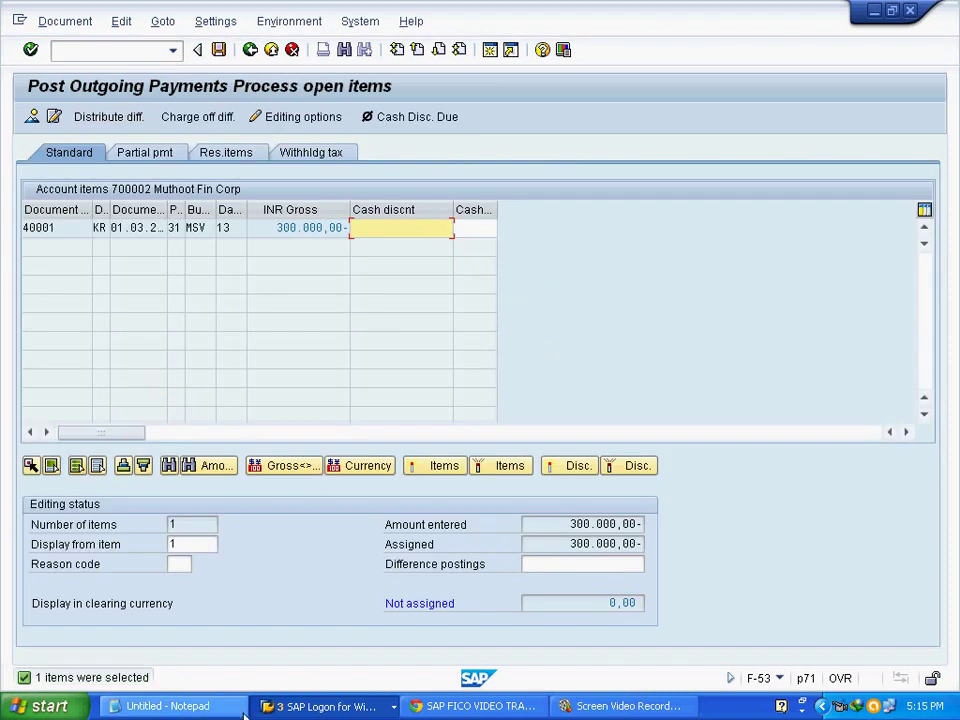
Review the STANDARD, PARTIAL and RESIDUAL notes in Notepad, then return to the payment's open items in SAP.
left_click(200, 706)
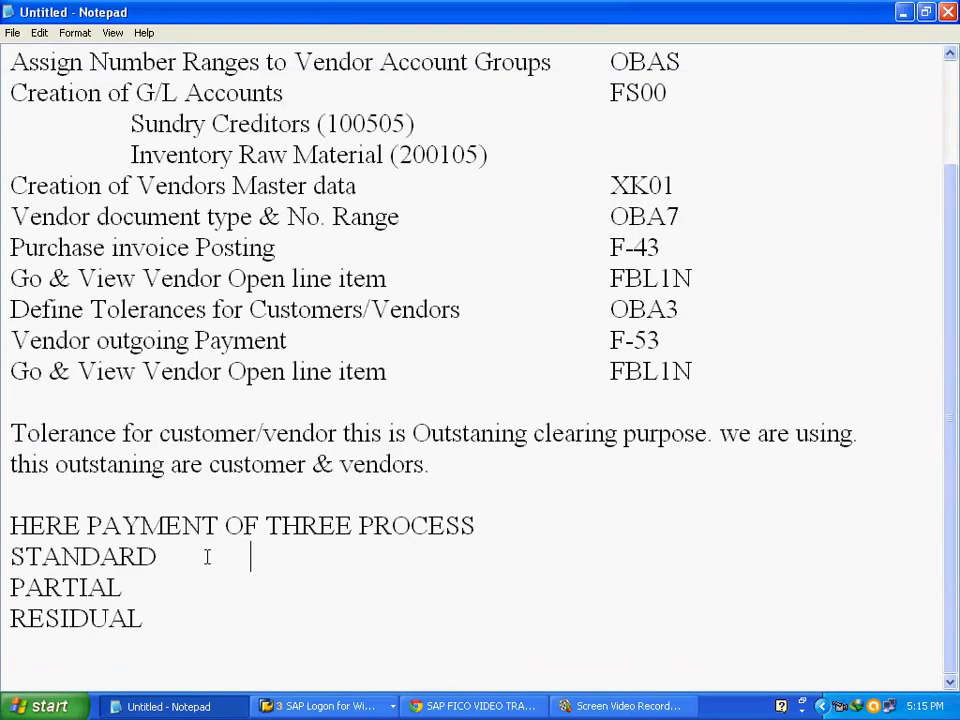
left_click_drag(158, 556, 10, 556)
left_click_drag(122, 587, 103, 630)
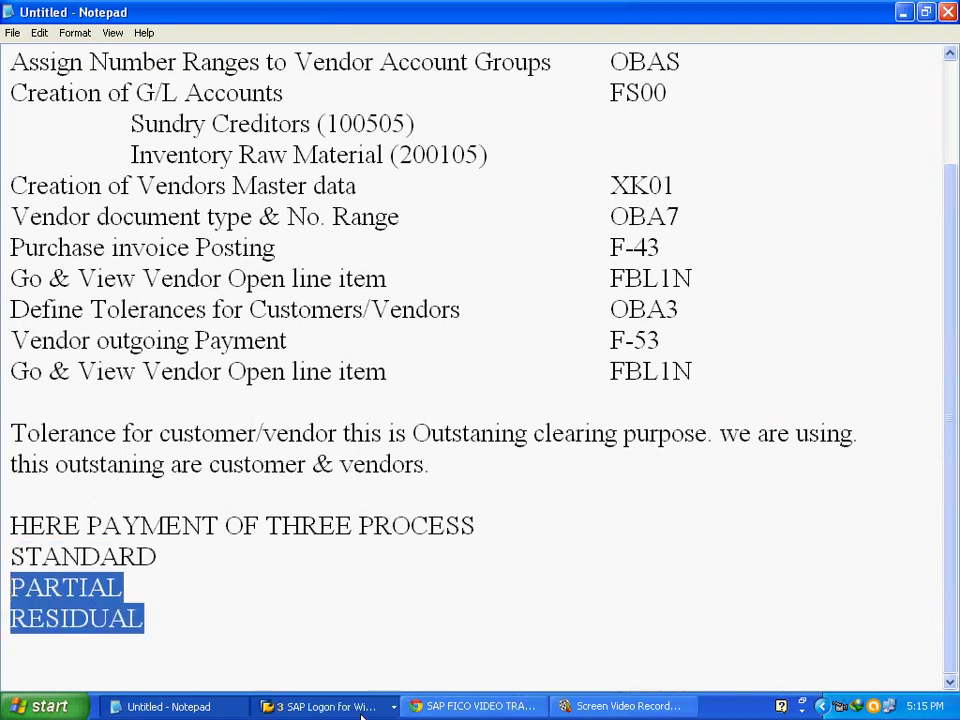
left_click(325, 706)
left_click(355, 640)
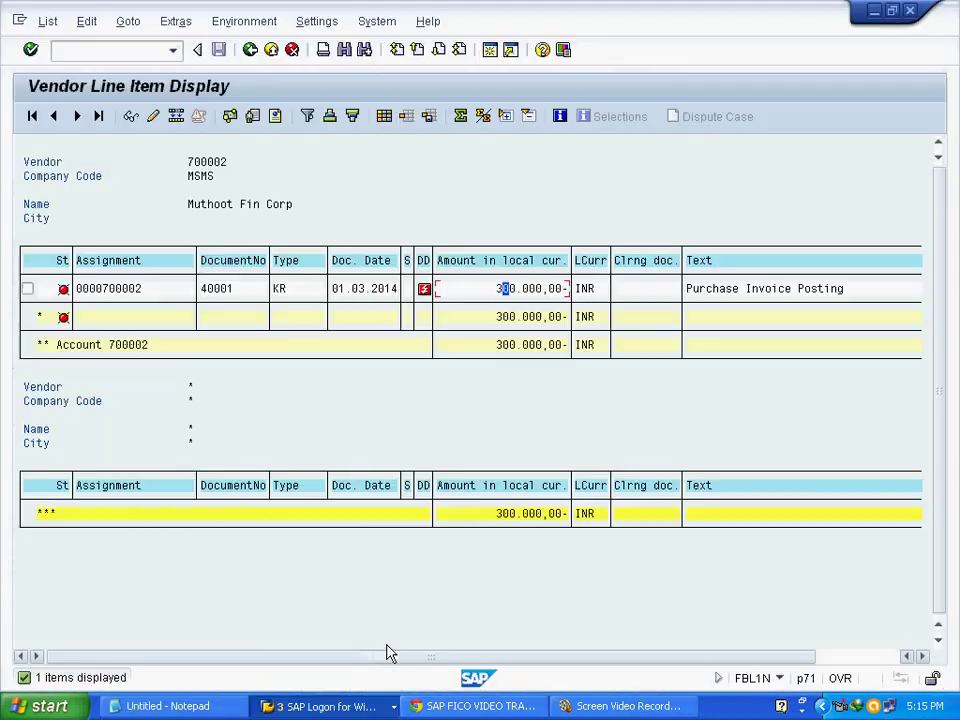
left_click(328, 706)
left_click(352, 656)
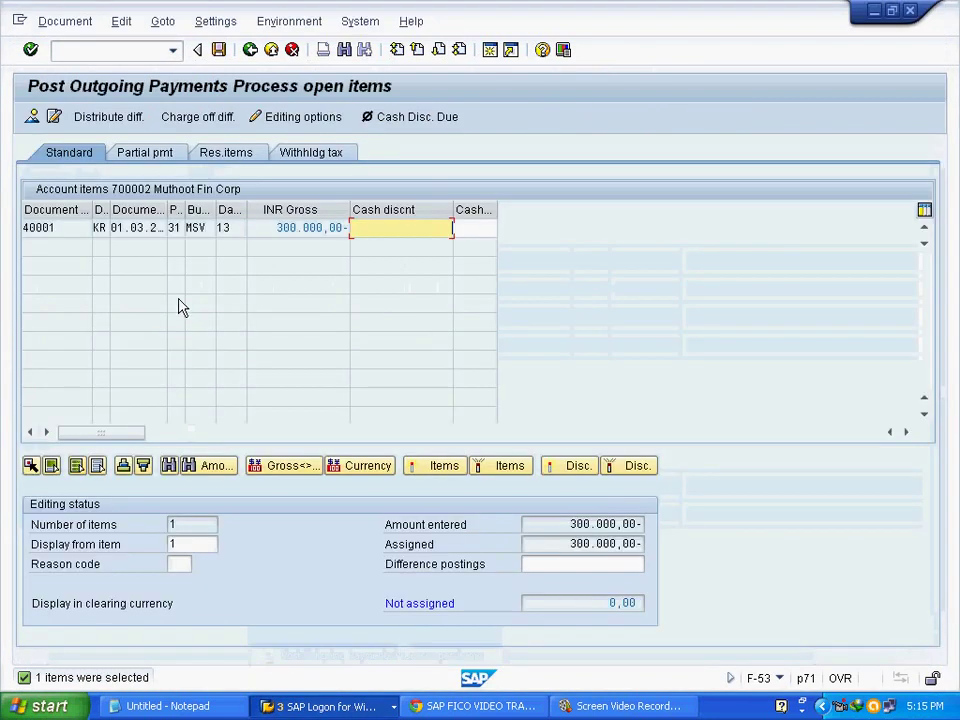
Compare the standard, partial and residual payment views of the open item and examine its entered, assigned and not assigned amounts.
left_click(139, 160)
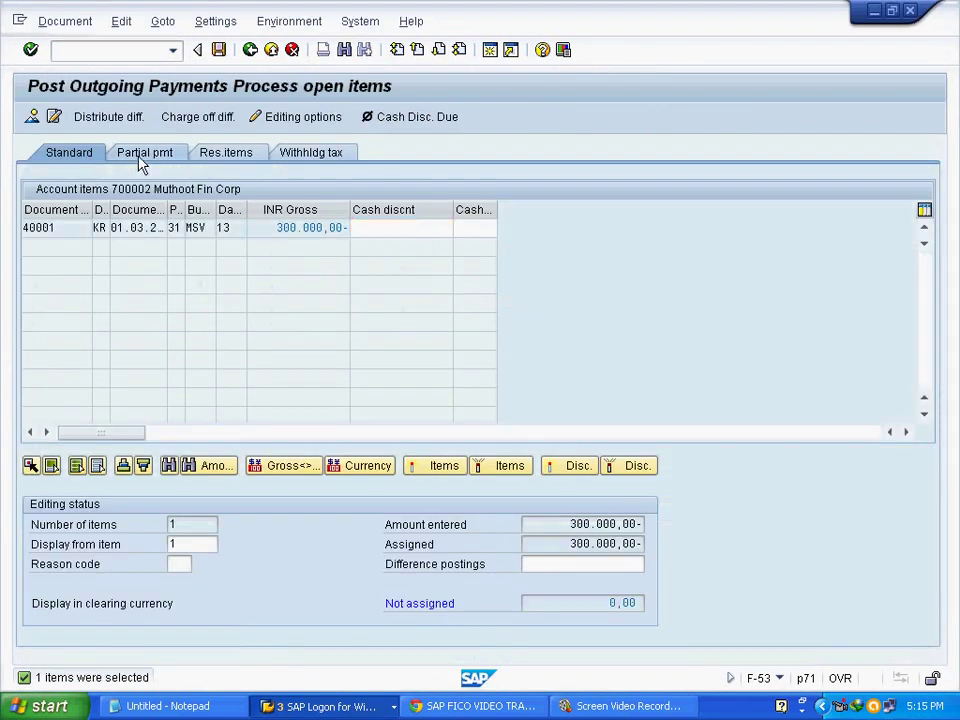
left_click(224, 164)
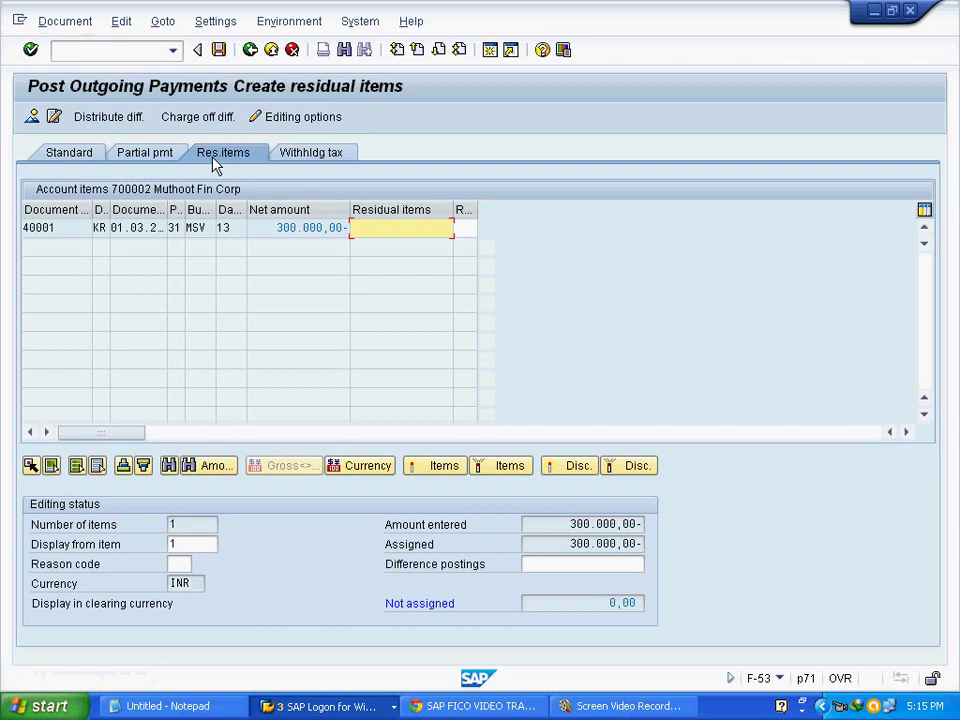
left_click(86, 159)
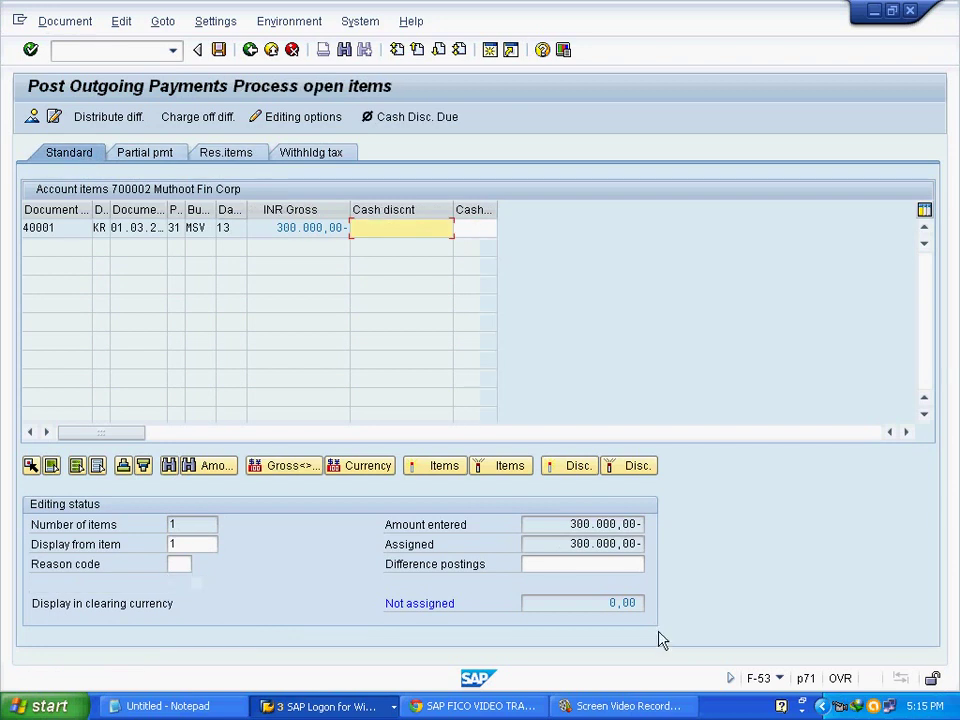
left_click_drag(566, 543, 650, 548)
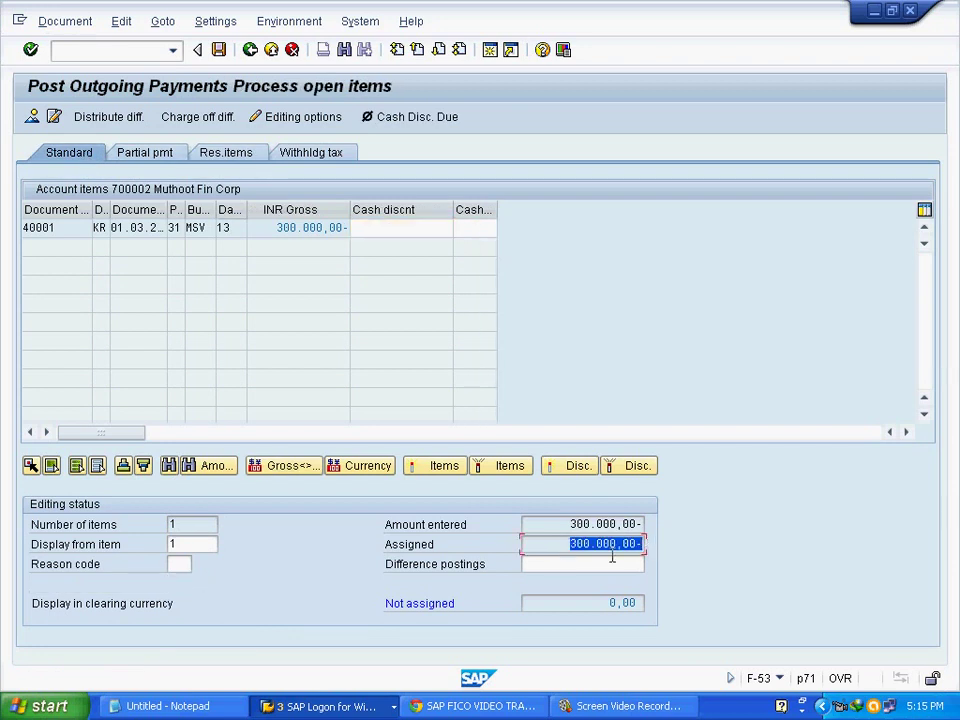
left_click_drag(521, 524, 663, 537)
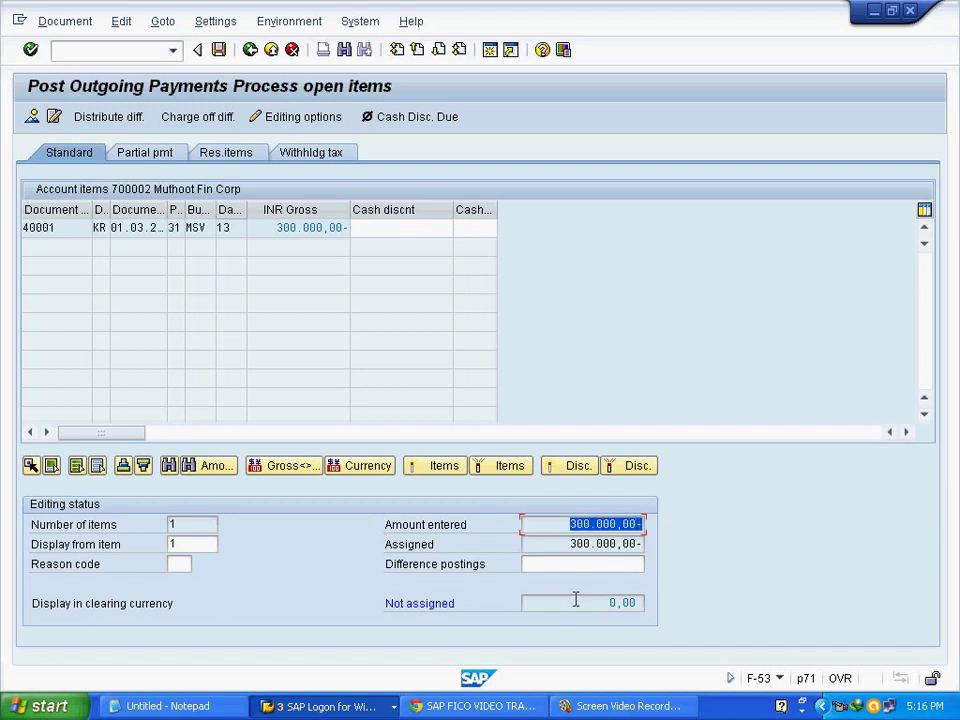
left_click_drag(576, 600, 666, 605)
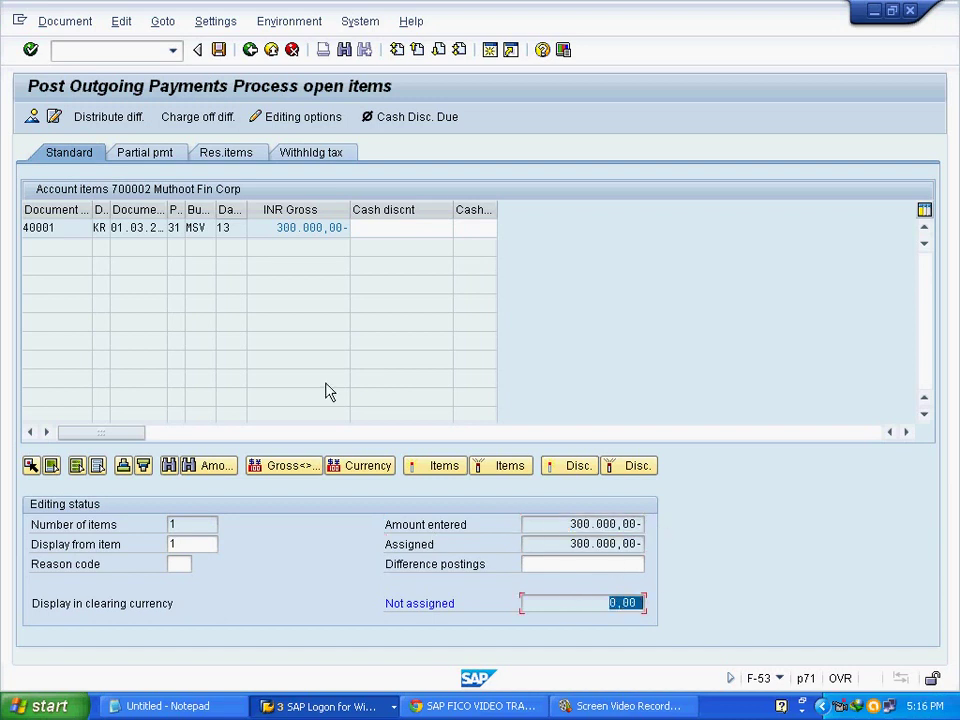
left_click(150, 156)
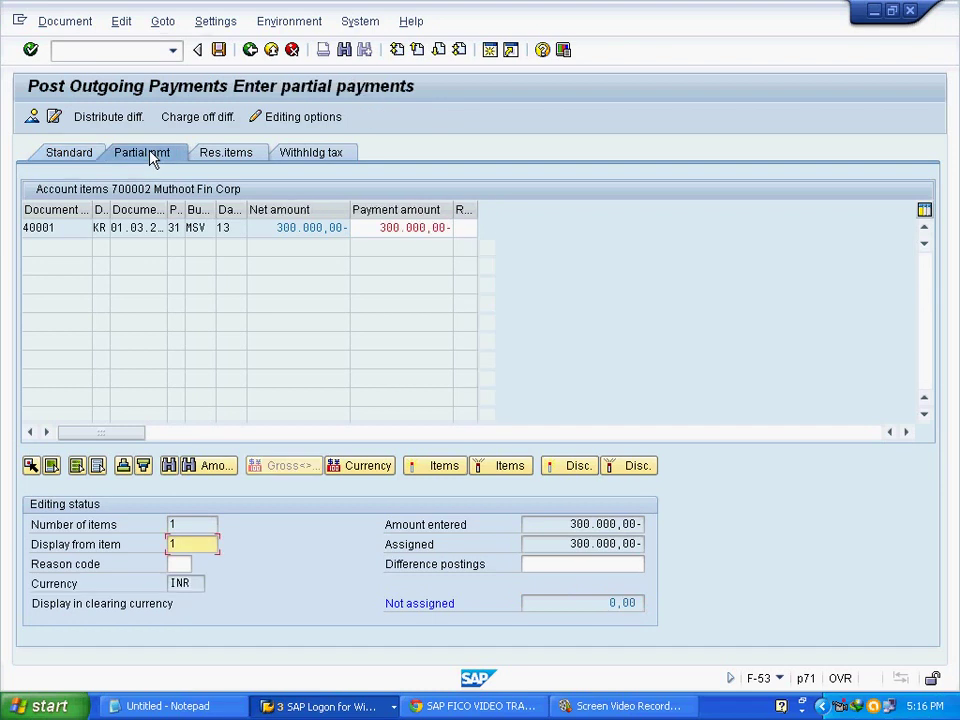
Check the residual items view, return to the standard view and post the outgoing payment.
left_click(230, 158)
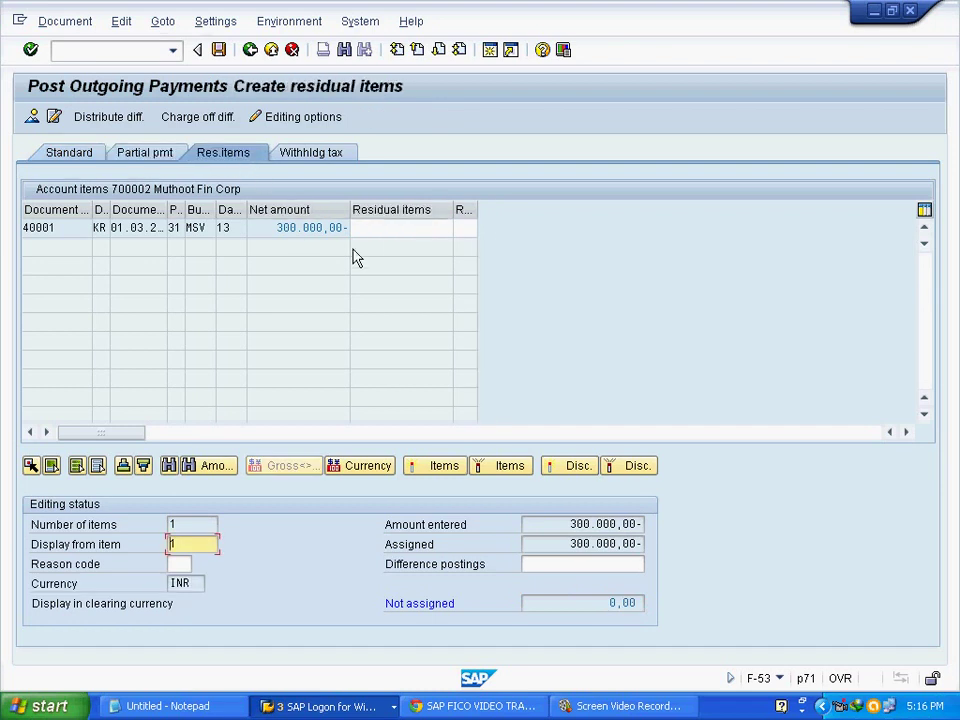
left_click(68, 158)
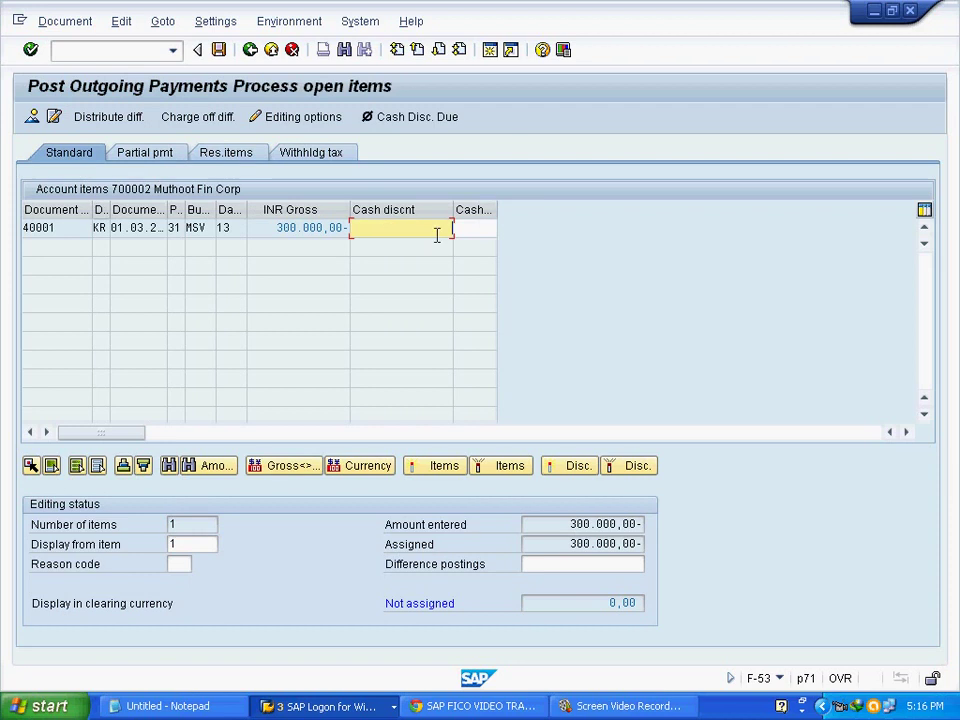
left_click(219, 50)
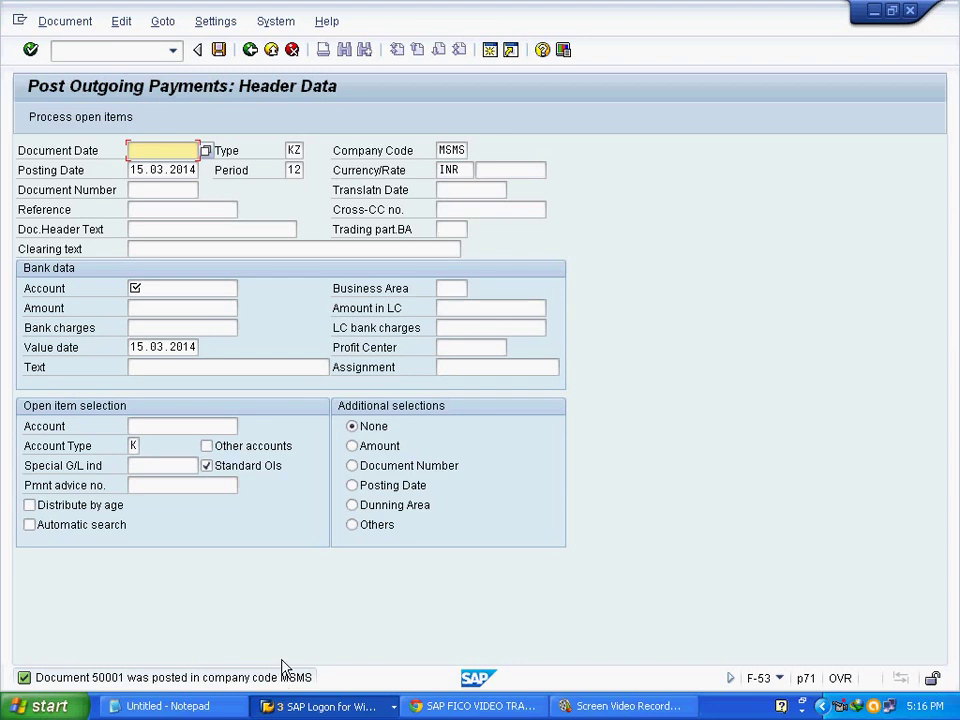
Switch to the Vendor Line Item Display session and leave the displayed list for its selection screen.
left_click(330, 706)
left_click(345, 631)
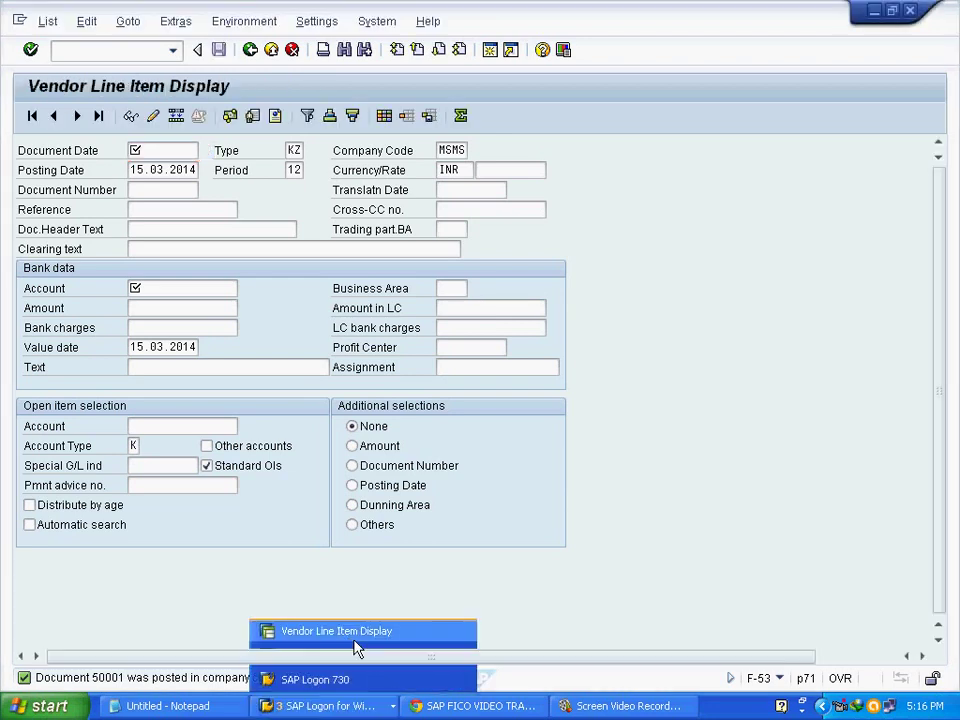
left_click(270, 50)
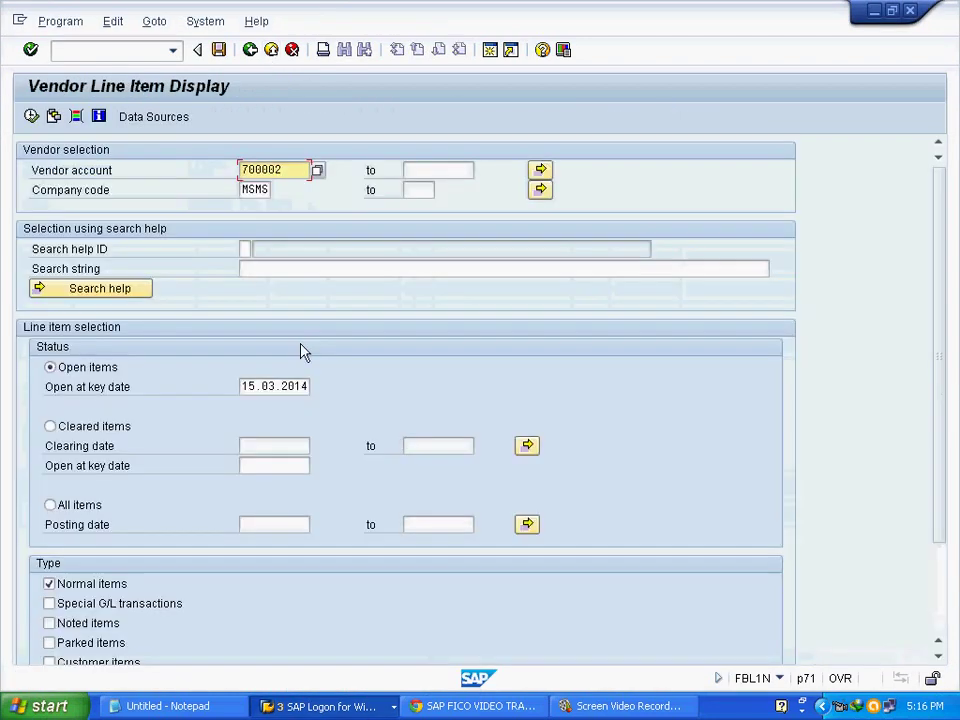
Review the final FBL1N open line item entry in the Notepad list and return to Vendor Line Item Display in SAP.
left_click(211, 701)
left_click(370, 340)
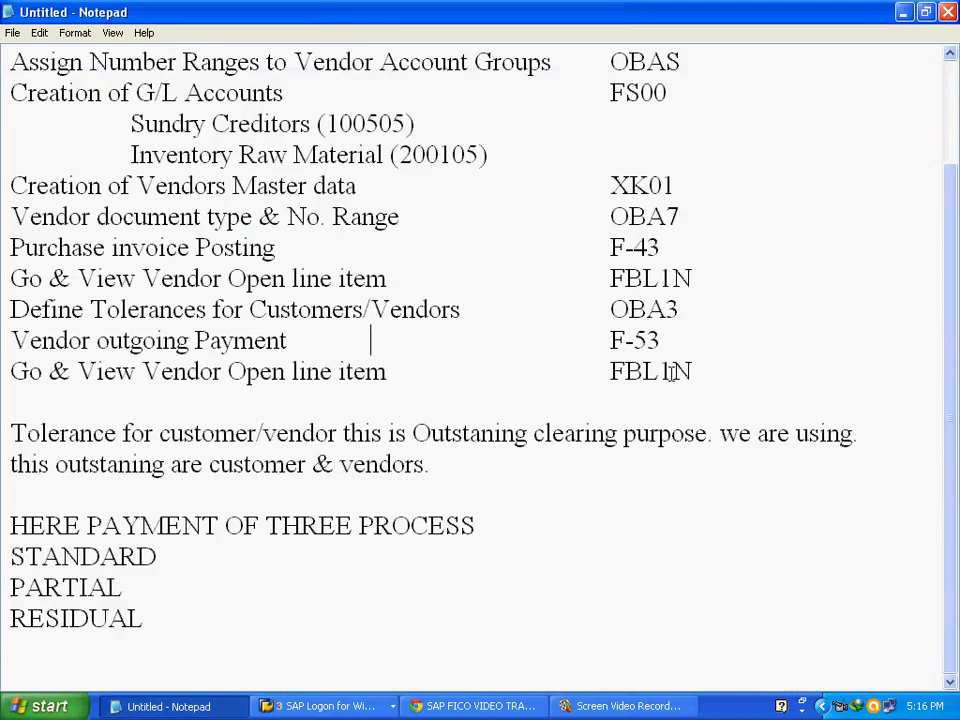
left_click_drag(690, 371, 3, 376)
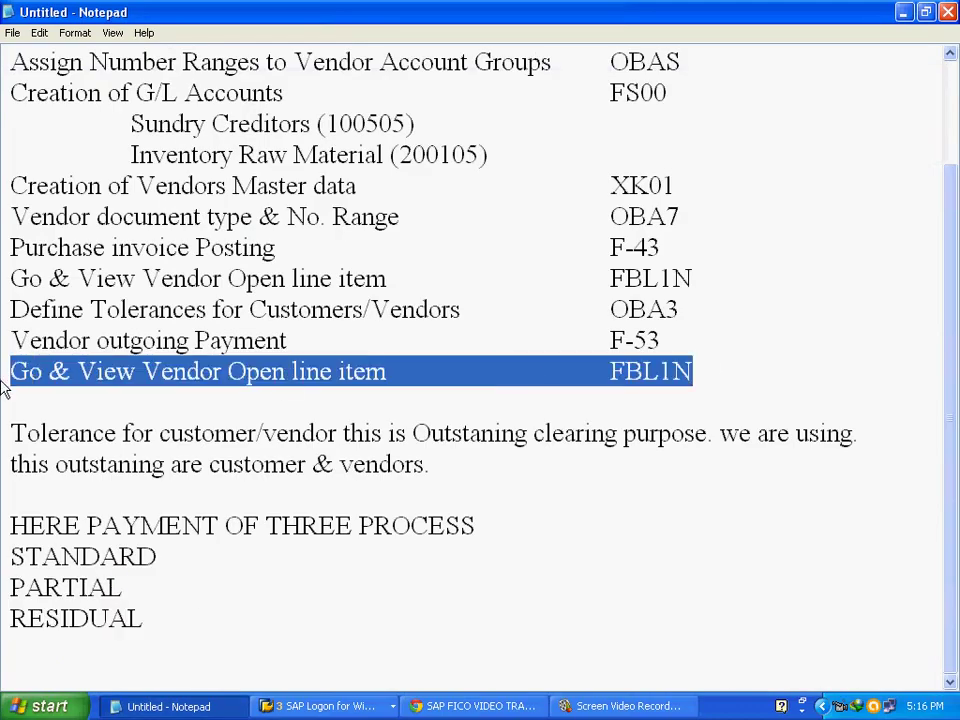
left_click(691, 372)
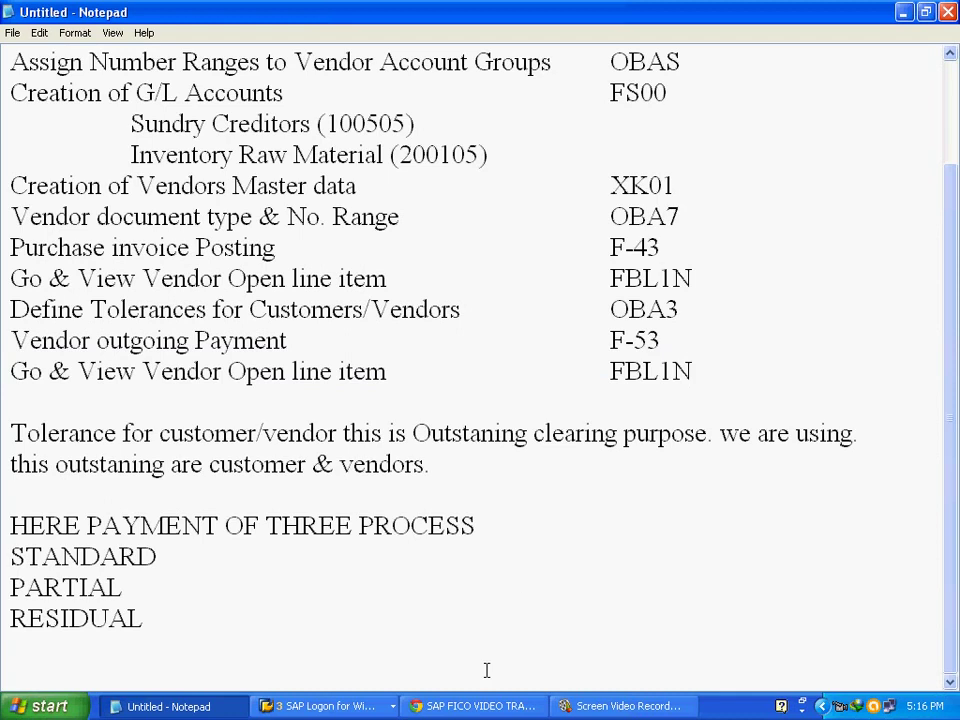
left_click(364, 708)
left_click(362, 630)
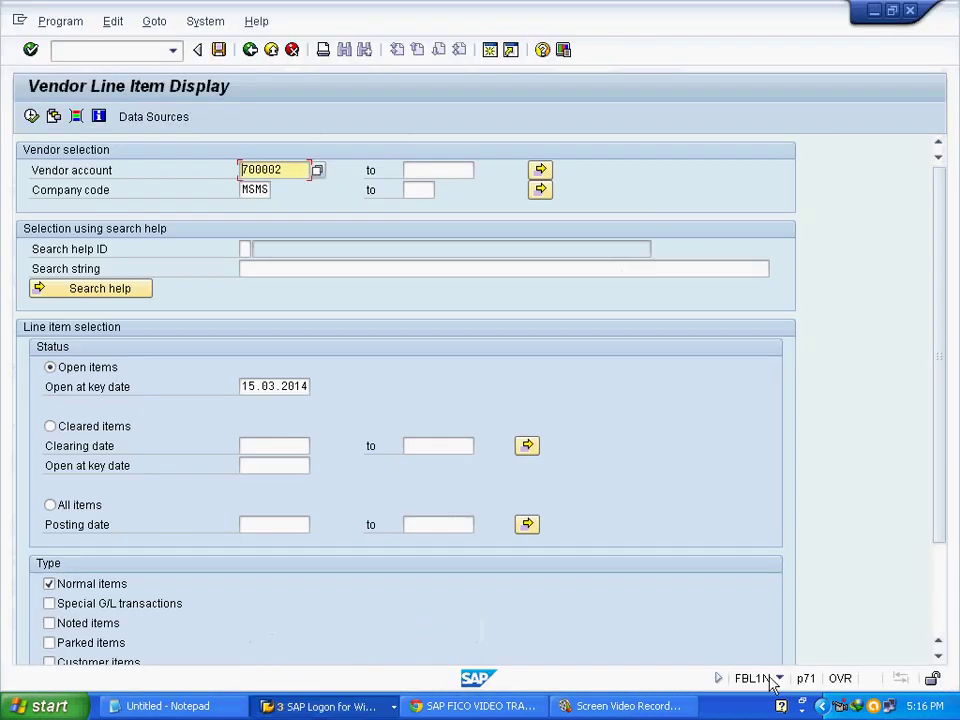
Run the vendor's line item display for open items in company code MSMS at key date 15.03.2014.
left_click_drag(275, 172, 237, 173)
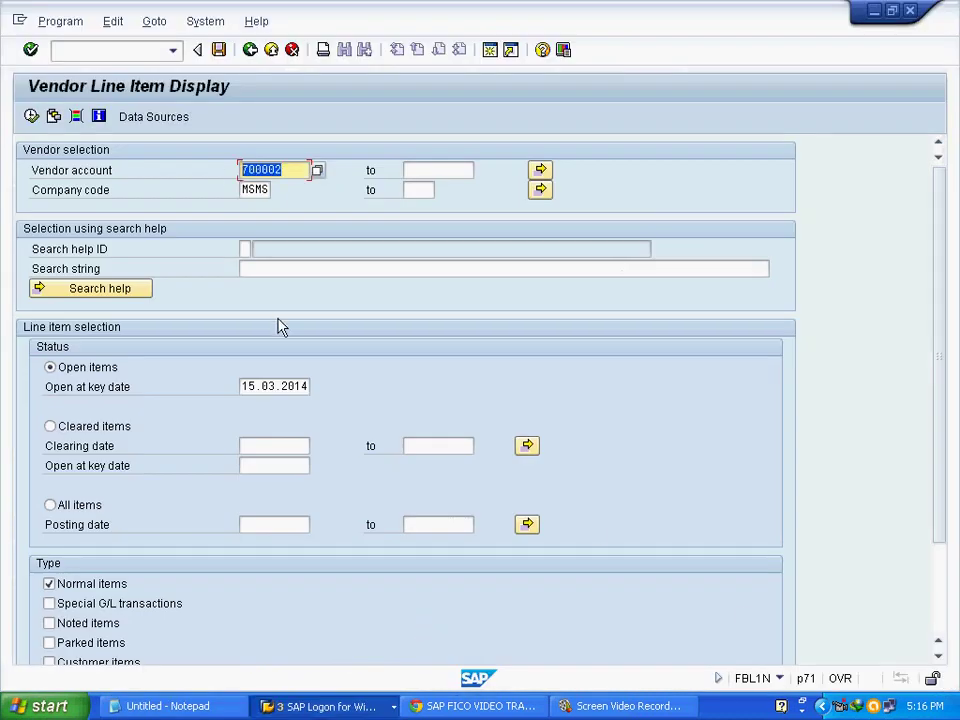
left_click(262, 391)
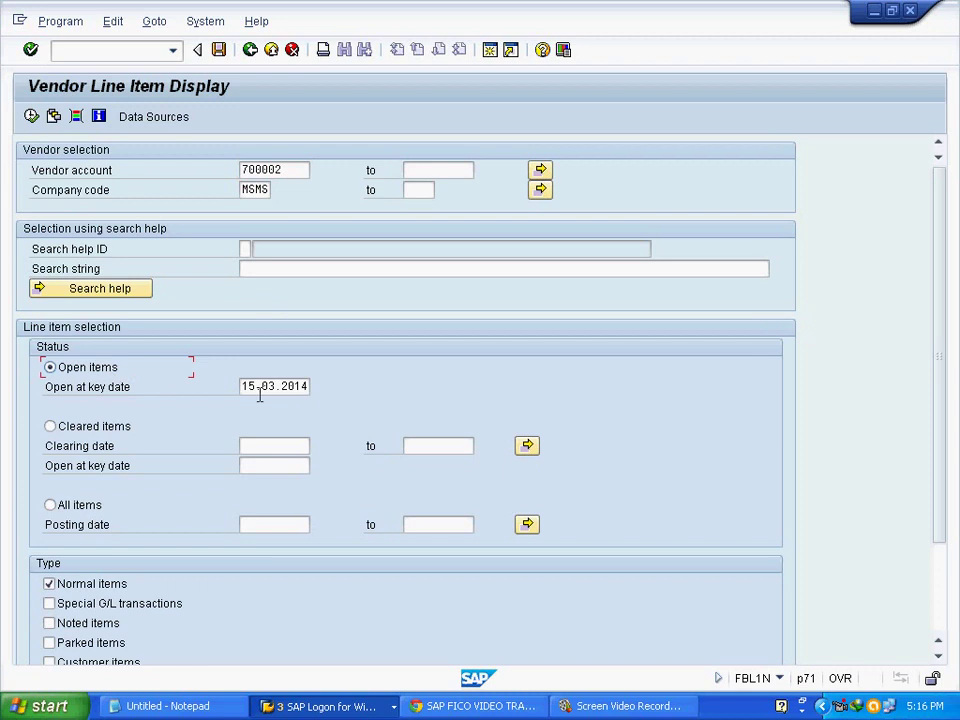
left_click(31, 116)
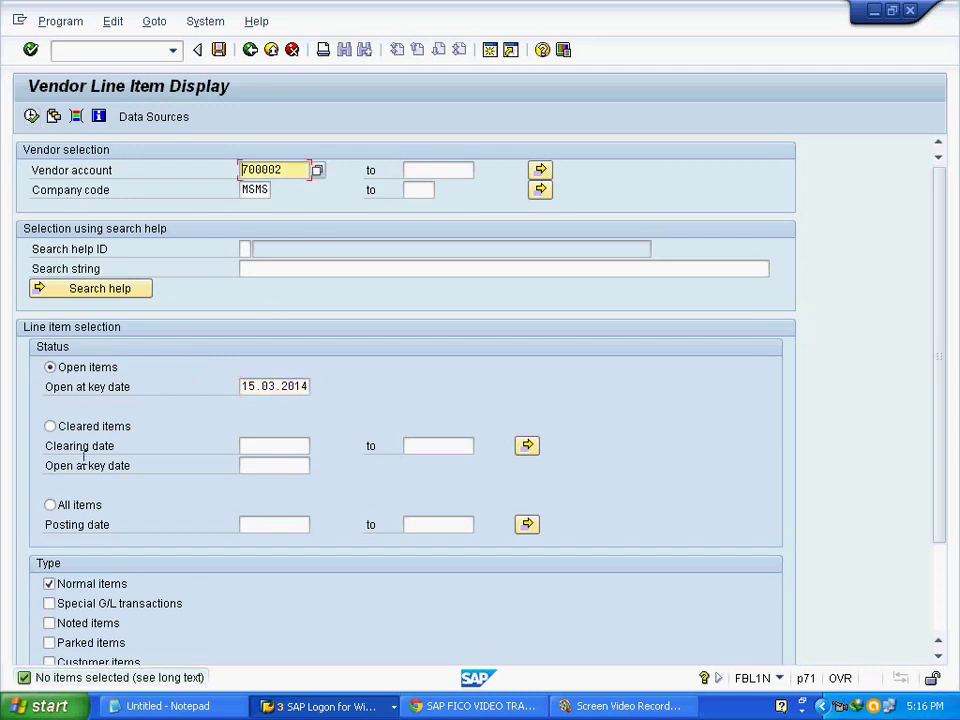
Display the vendor's cleared items with a clearing date of 14.03.2014.
left_click(50, 427)
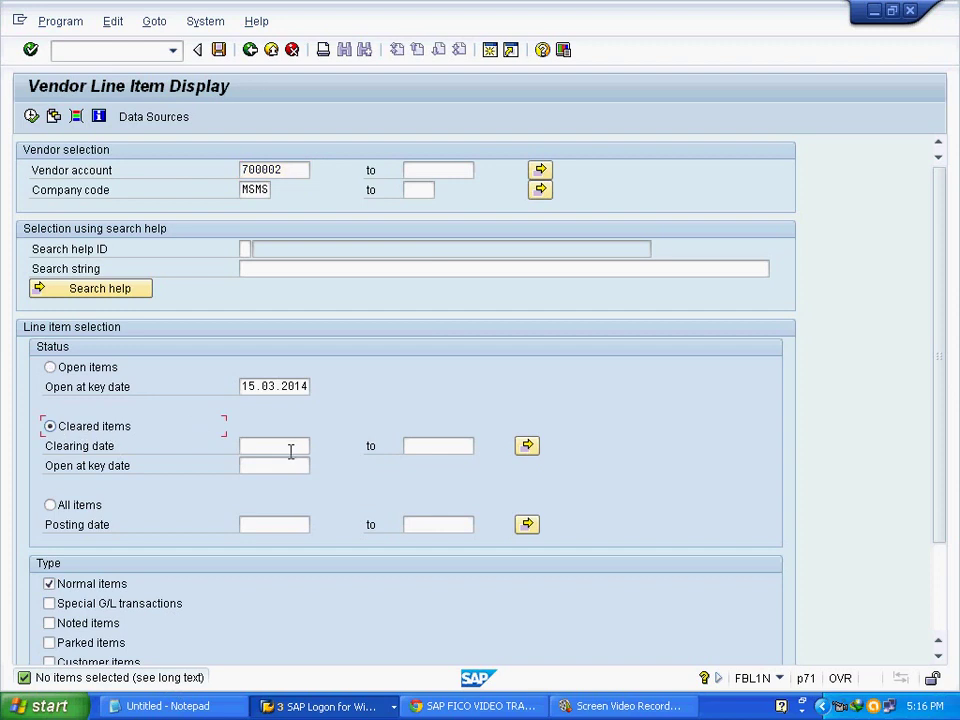
left_click(290, 452)
left_click(318, 448)
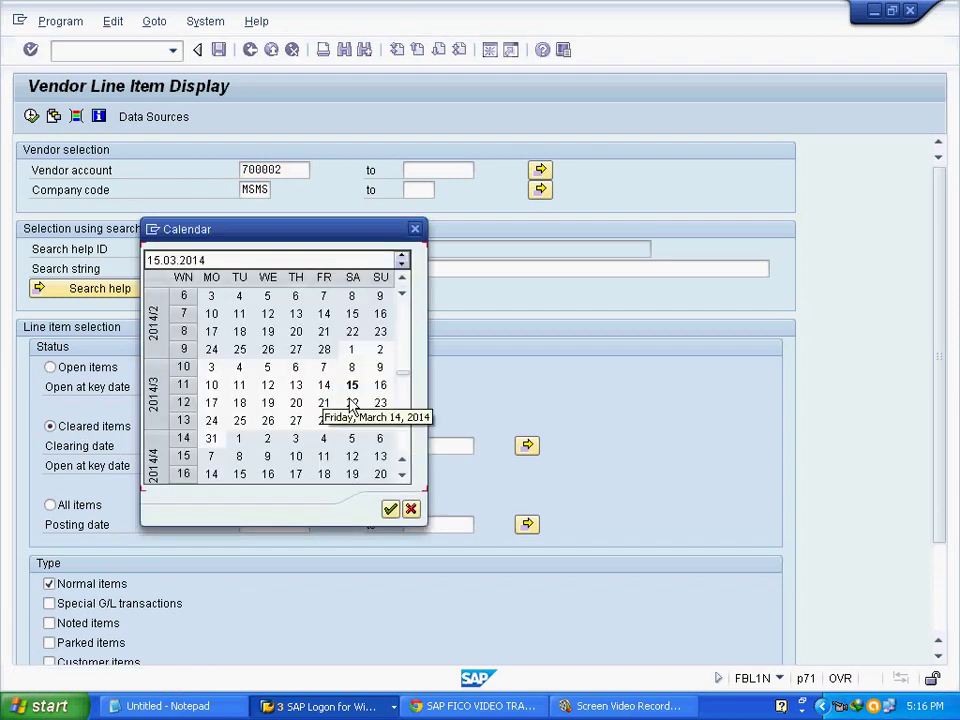
double_click(324, 385)
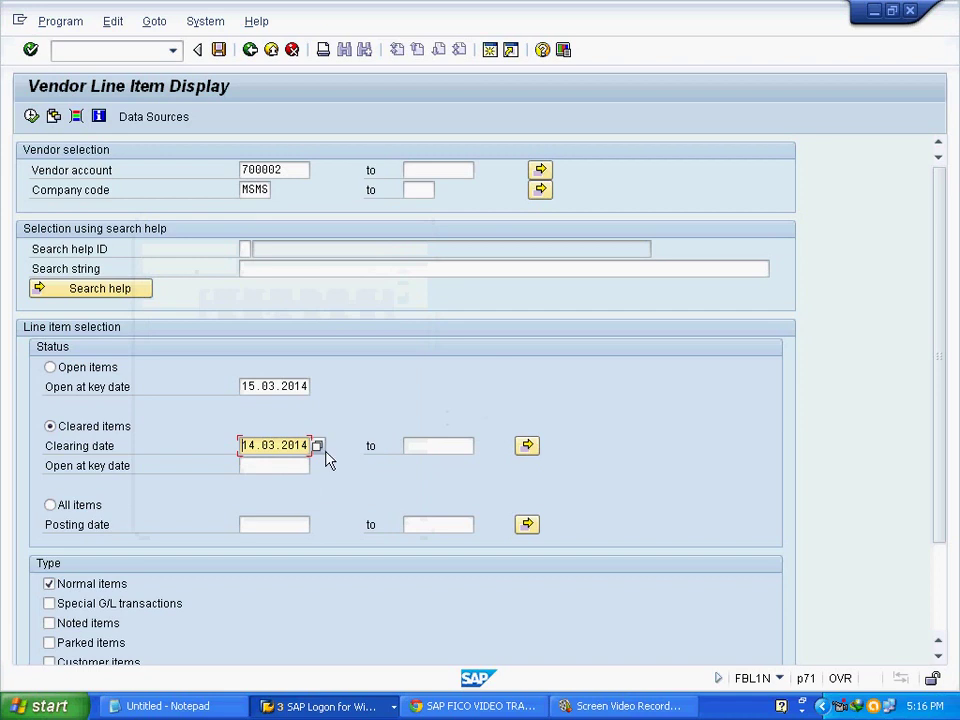
left_click(31, 117)
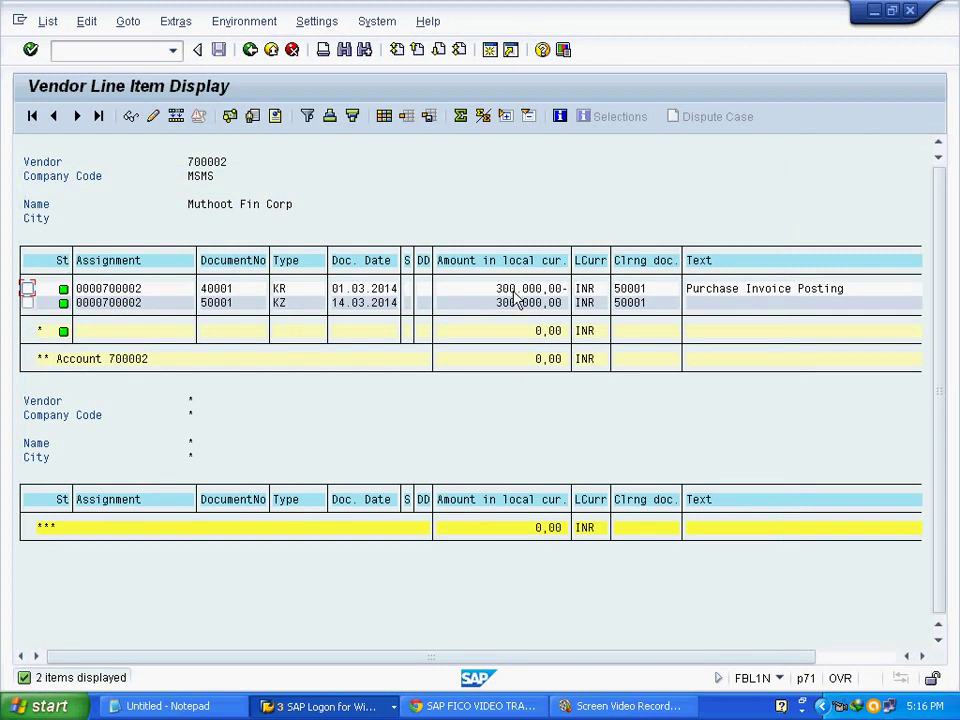
Examine the amounts, document numbers and clearing document of the cleared invoice and payment, and exit to SAP Easy Access.
left_click(722, 290)
left_click(540, 290)
left_click(280, 290)
left_click(203, 290)
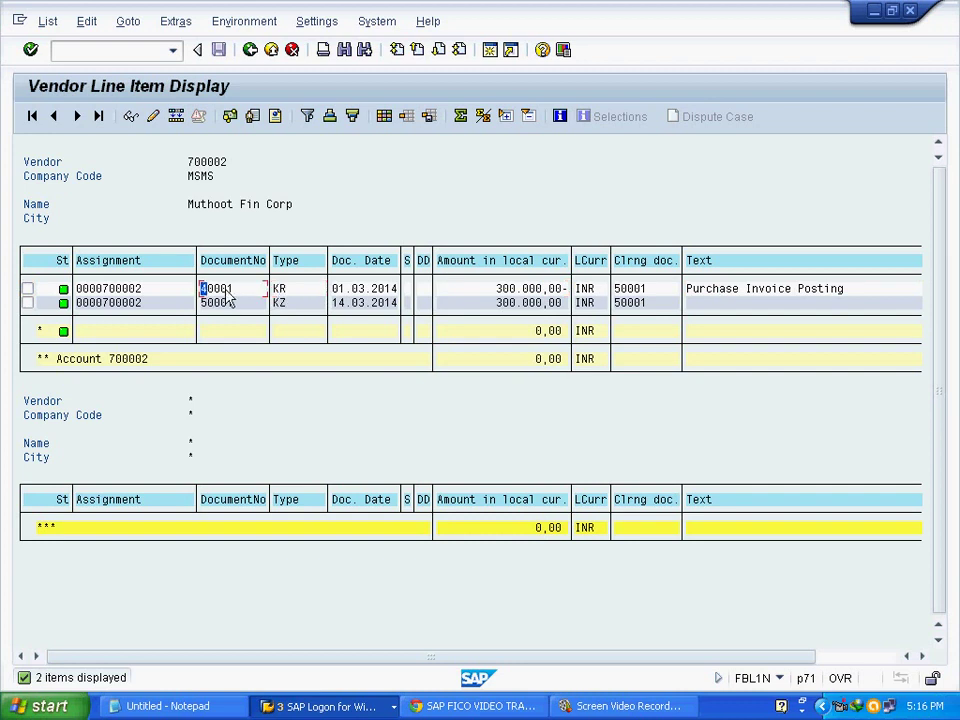
left_click(537, 304)
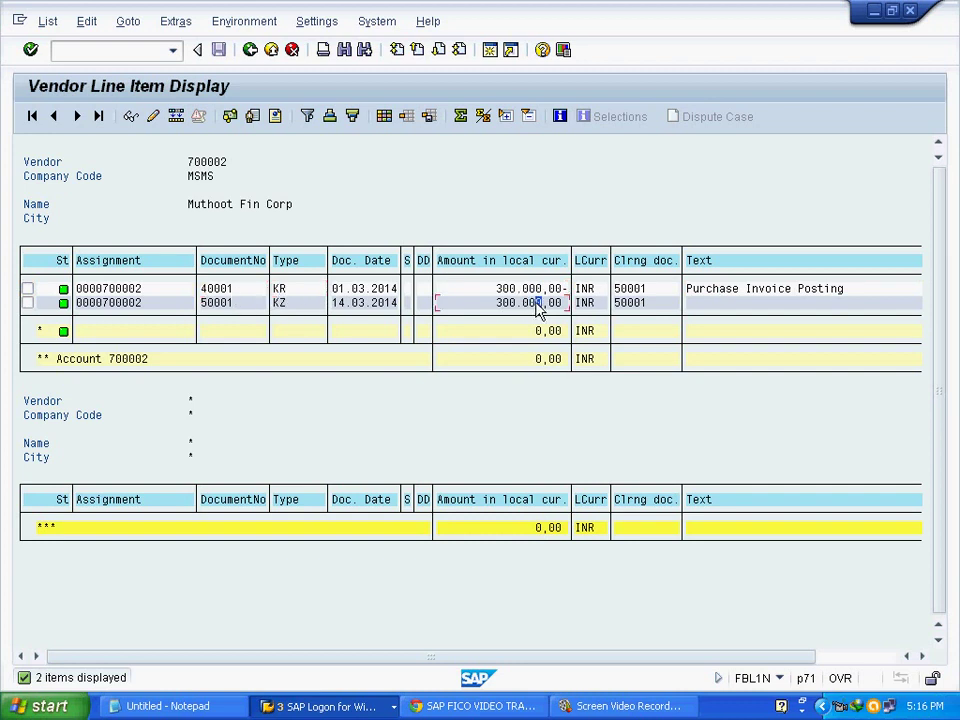
left_click(235, 305)
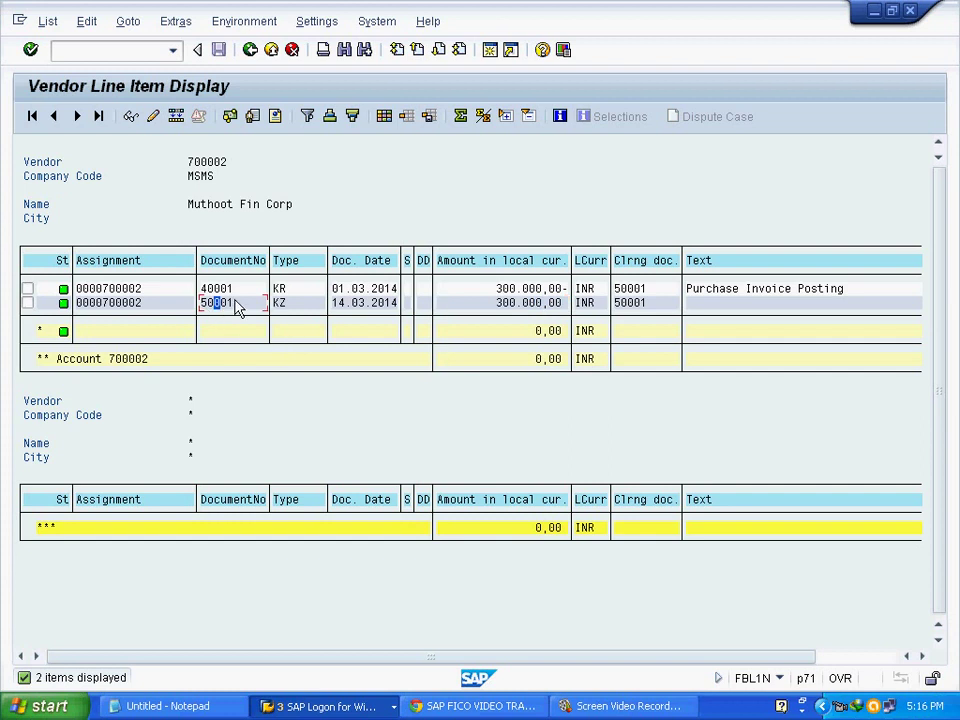
left_click(636, 289)
left_click(636, 262)
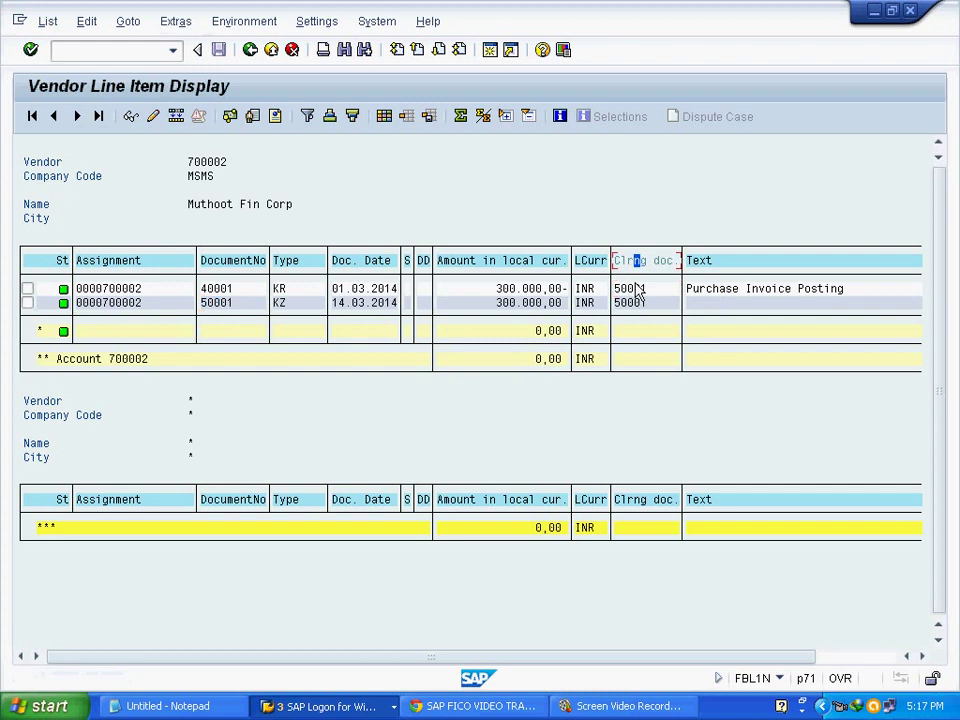
left_click(637, 290)
left_click(271, 52)
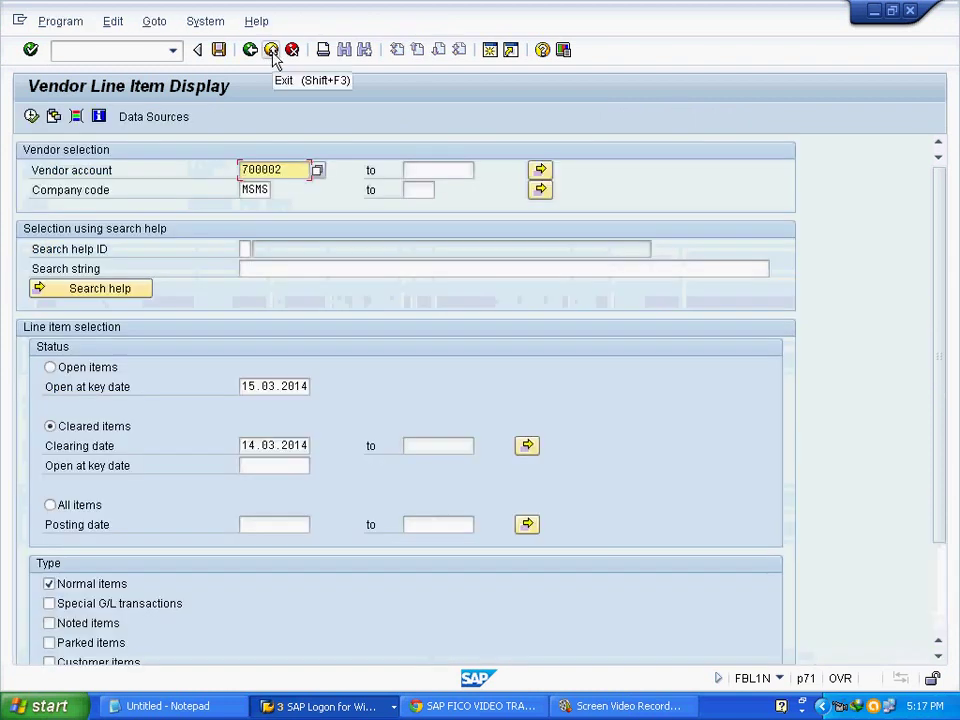
left_click(271, 52)
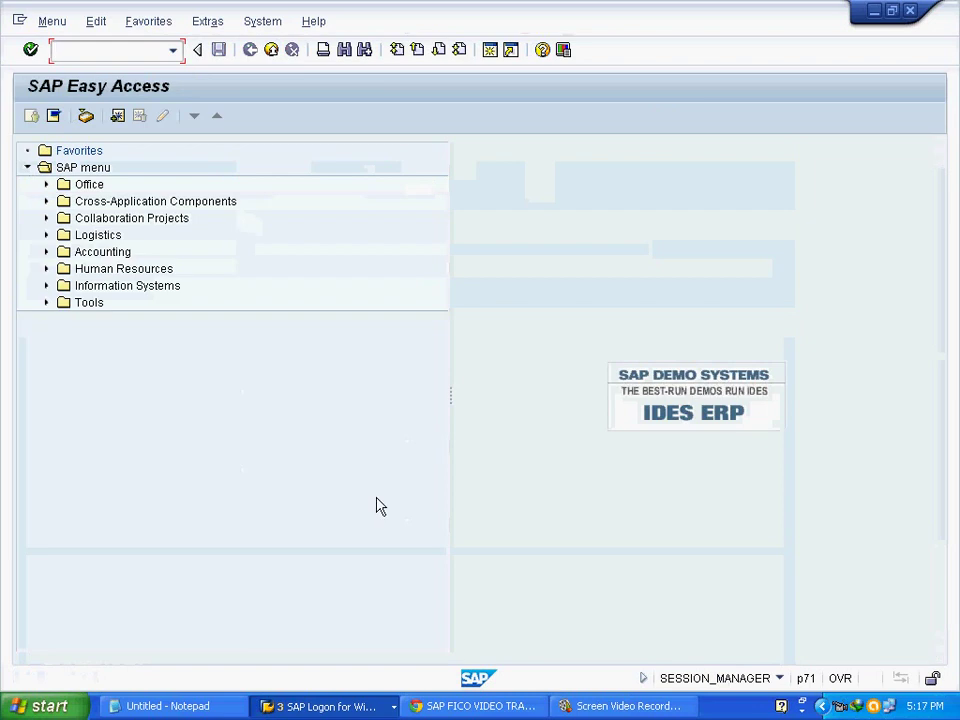
Switch to Notepad and delete the tolerance explanation and the three payment process notes below the transaction list.
left_click(162, 706)
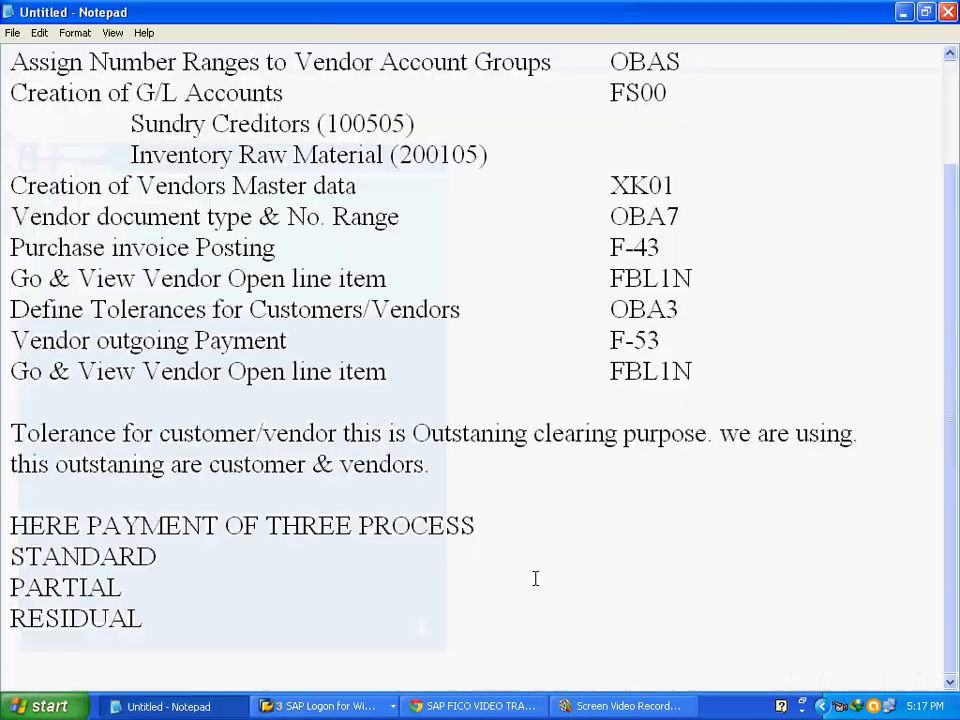
left_click_drag(13, 425, 224, 673)
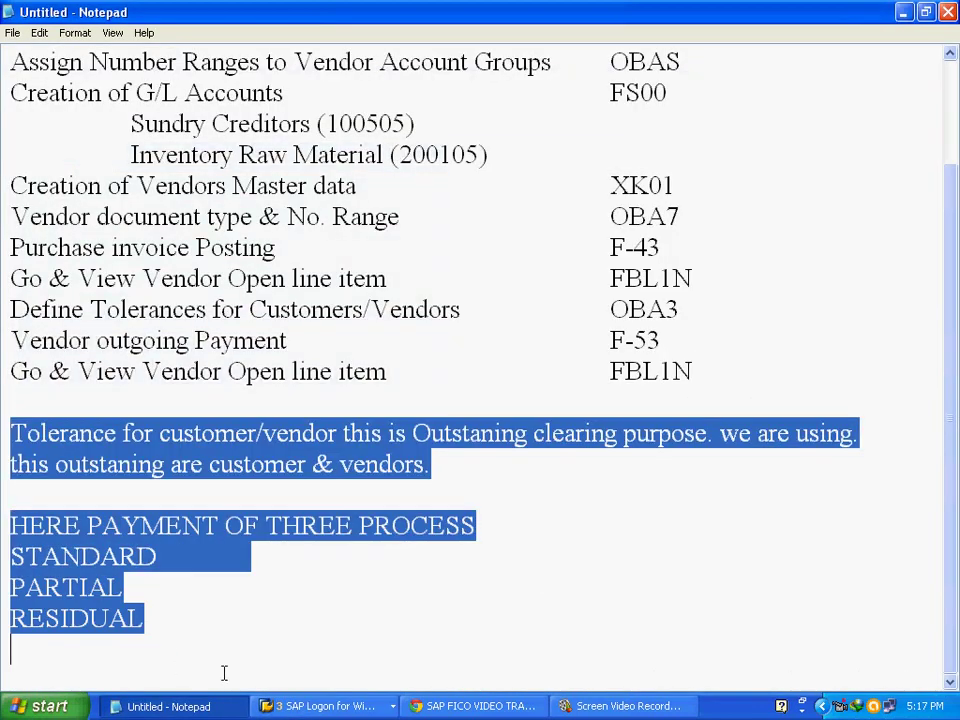
key("Delete")
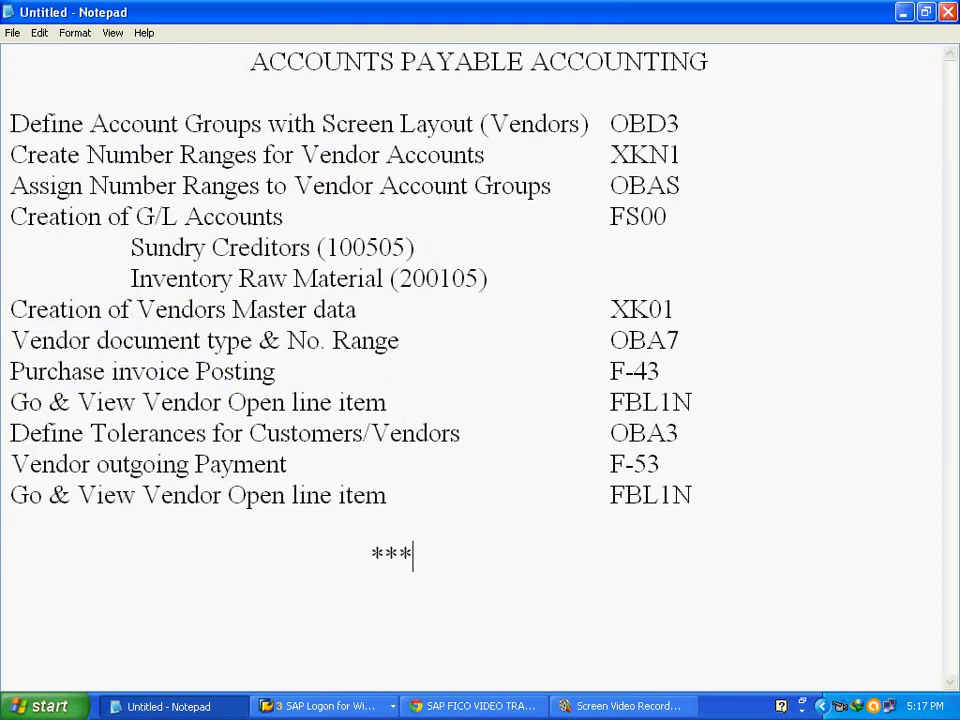
Add the closing line "****END****" below the accounts payable transaction list.
type("*end")
key("BackSpace")
key("BackSpace")
key("BackSpace")
type("END****")
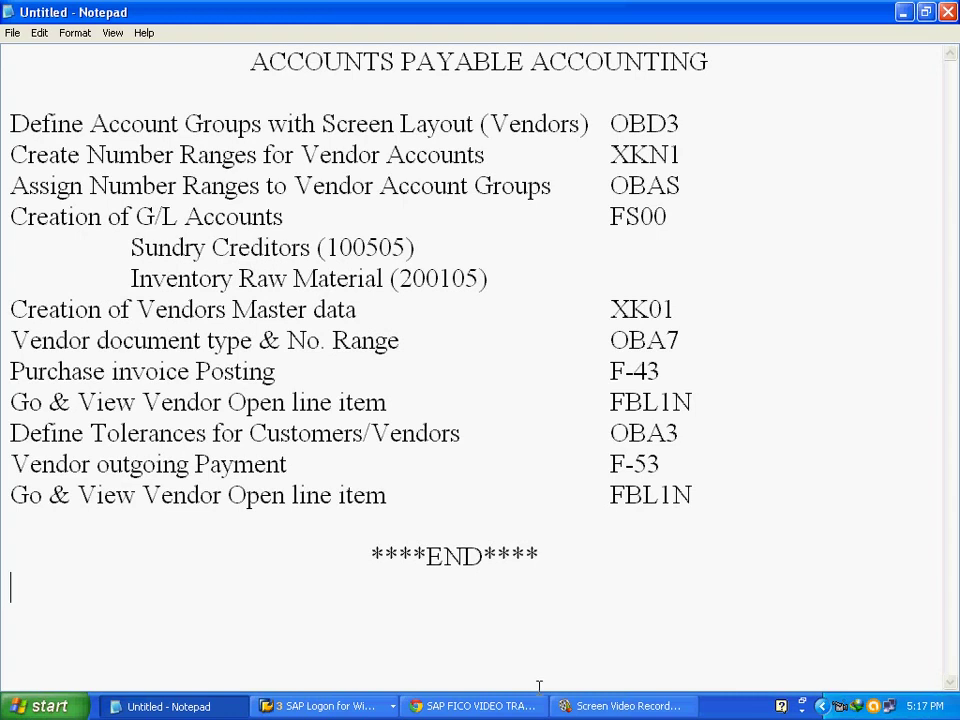
left_click(615, 706)
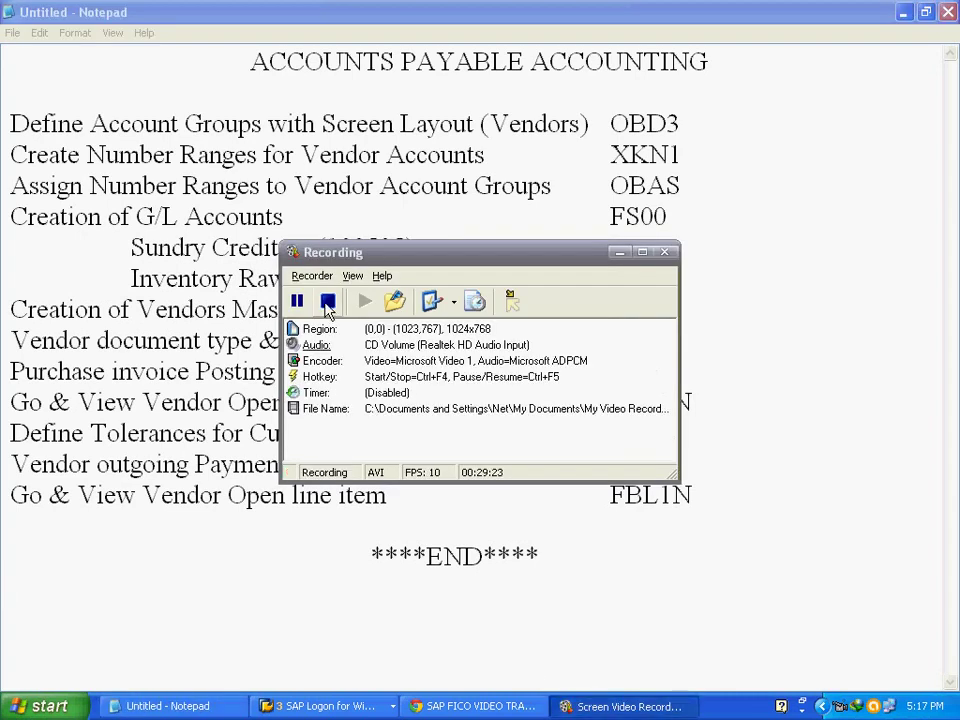